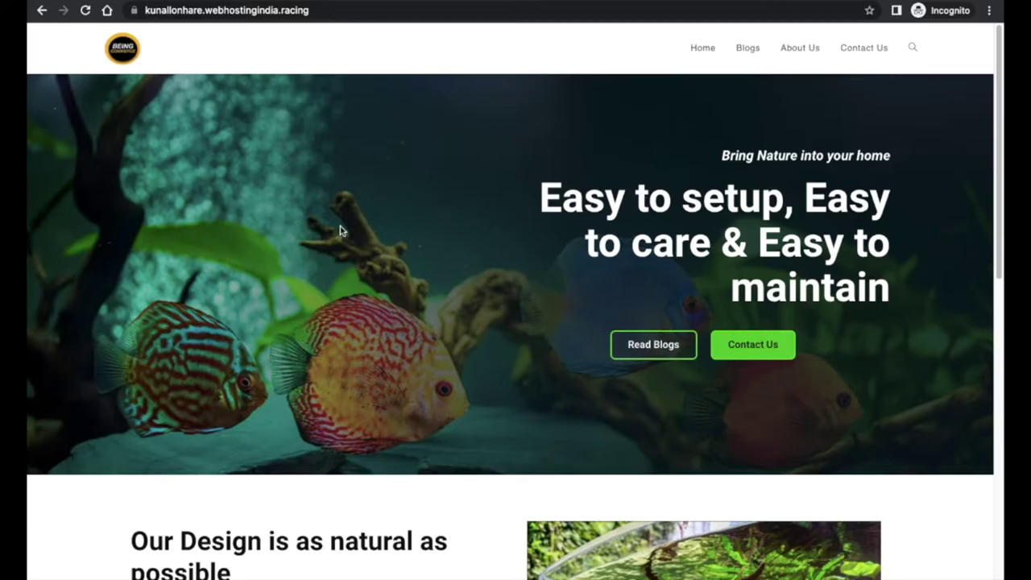
- Scroll through the aquarium site's home page
scroll(349, 230, down, 6)
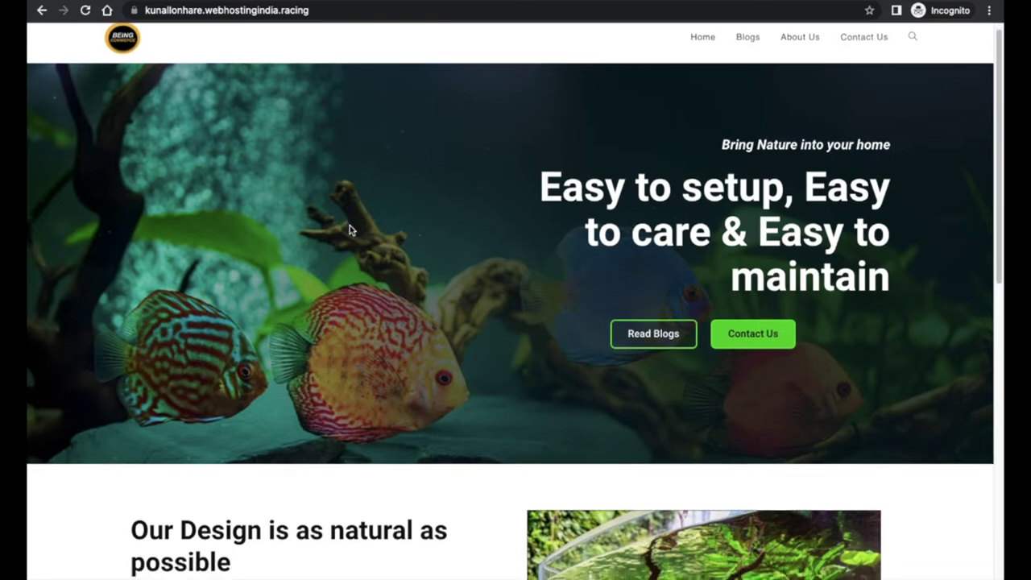
scroll(348, 229, down, 2)
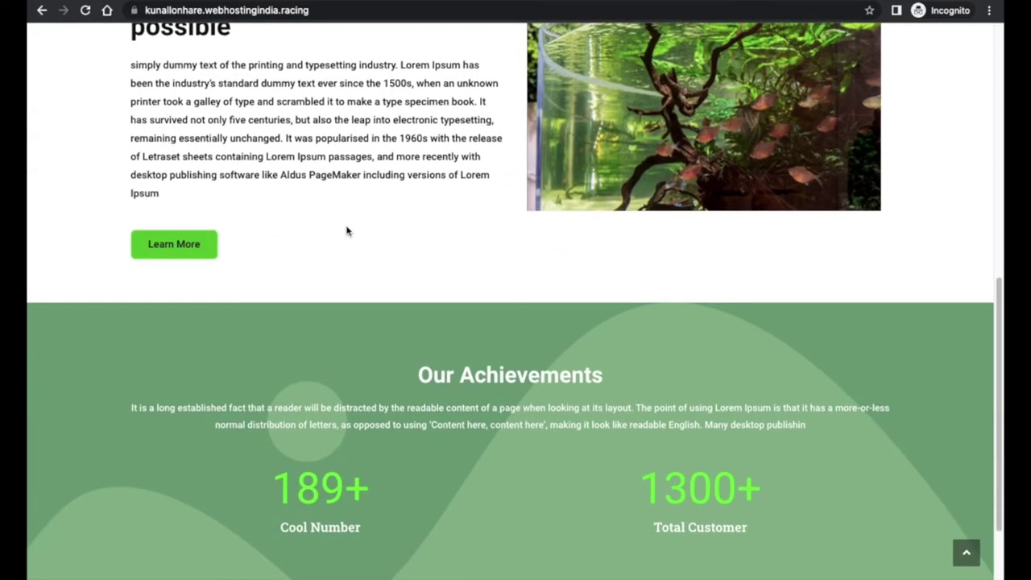
scroll(346, 231, up, 8)
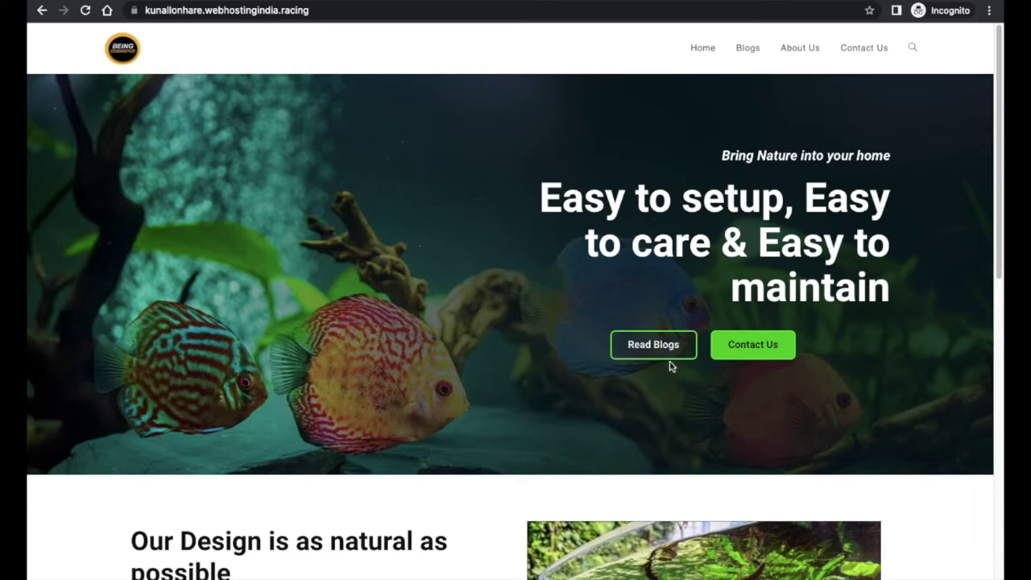
scroll(632, 369, down, 1)
scroll(610, 372, down, 3)
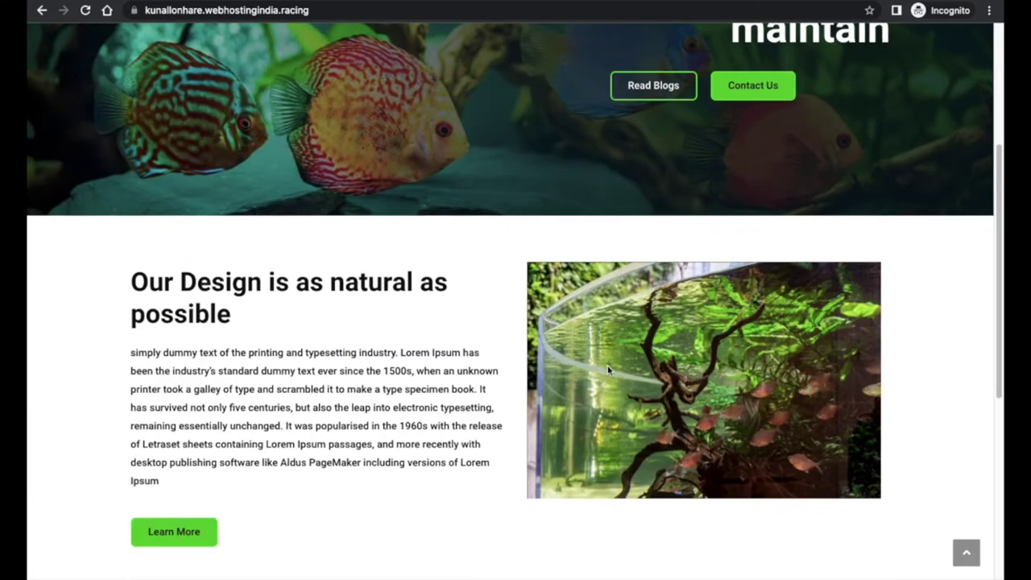
scroll(609, 369, down, 3)
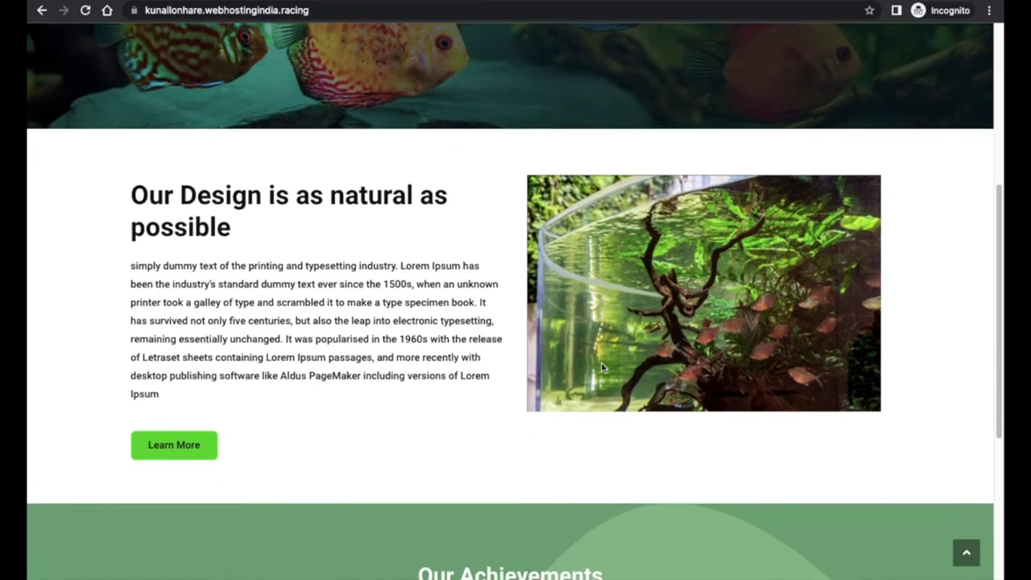
scroll(600, 369, down, 2)
scroll(598, 369, up, 2)
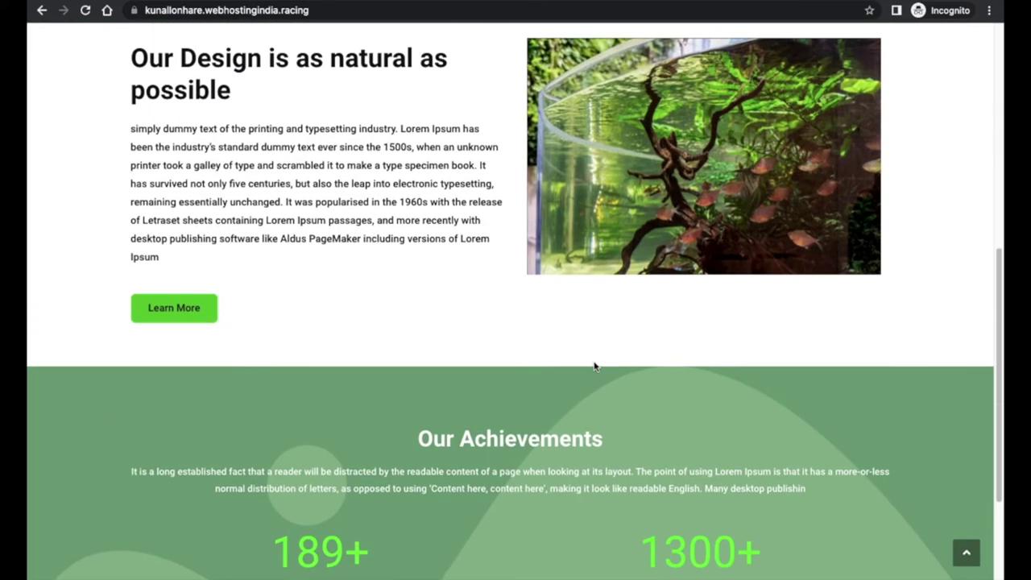
scroll(594, 367, up, 6)
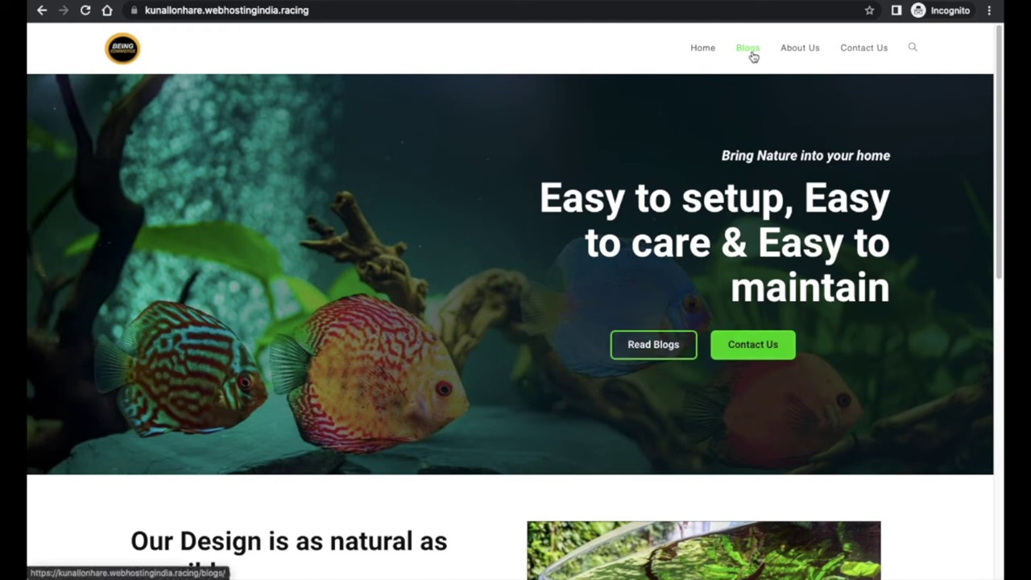
- Visit the Contact Us page, then go back to the home page and browse it
click(859, 50)
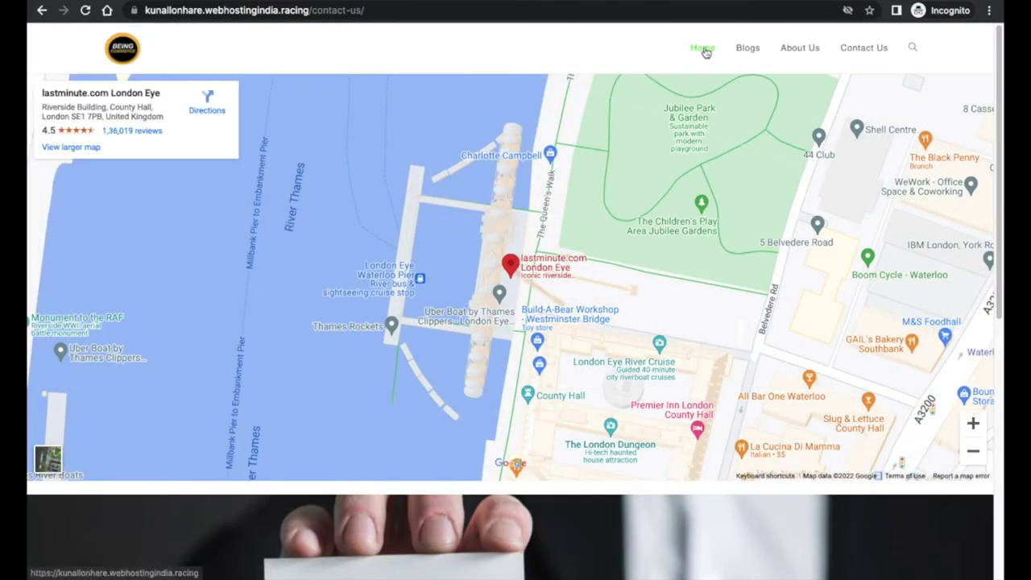
click(705, 51)
scroll(387, 304, down, 5)
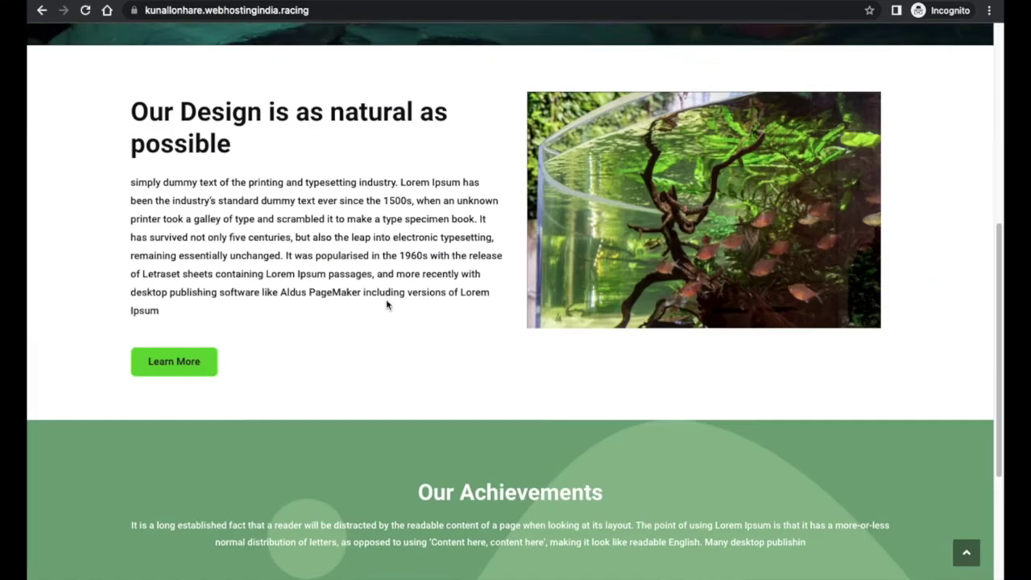
scroll(387, 305, up, 5)
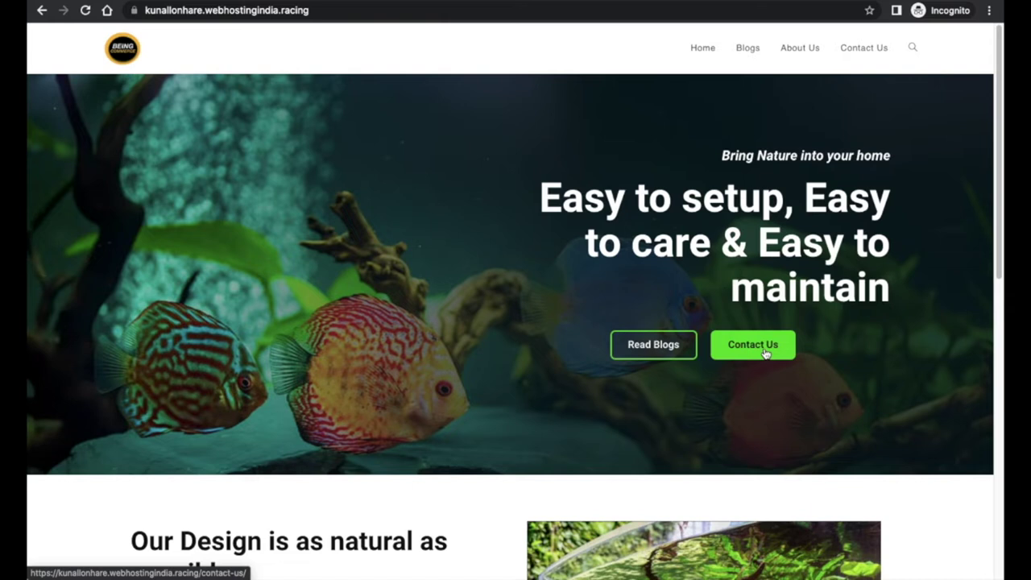
scroll(765, 353, down, 5)
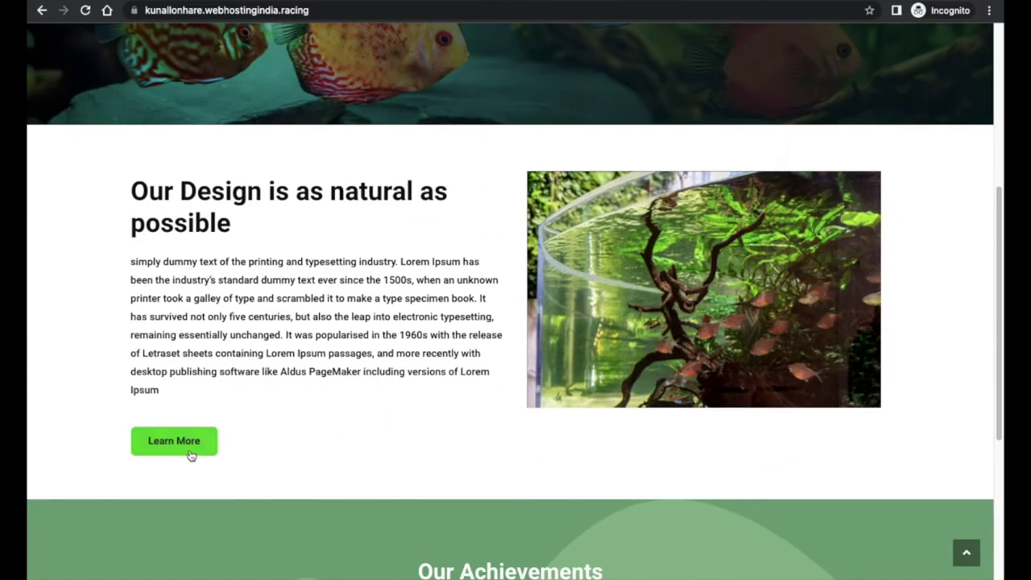
scroll(344, 482, down, 2)
scroll(346, 448, up, 6)
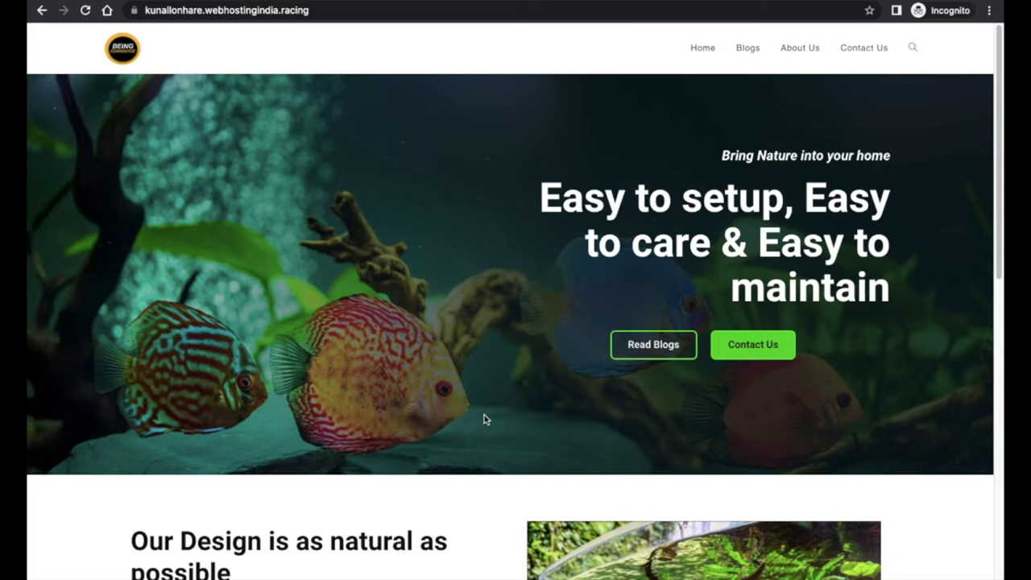
- Browse the posts on the site's Blogs listing page
click(748, 50)
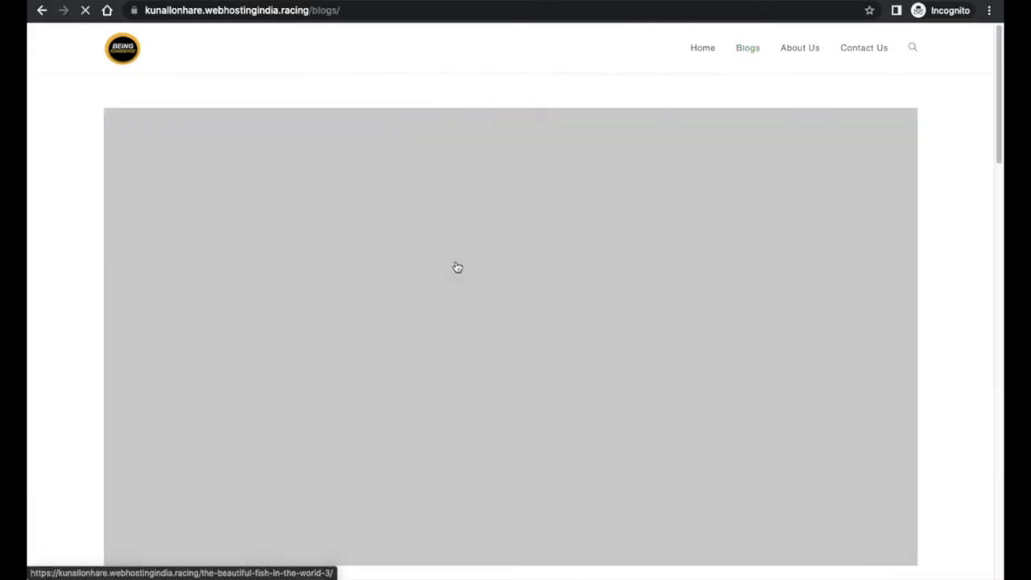
scroll(456, 267, down, 4)
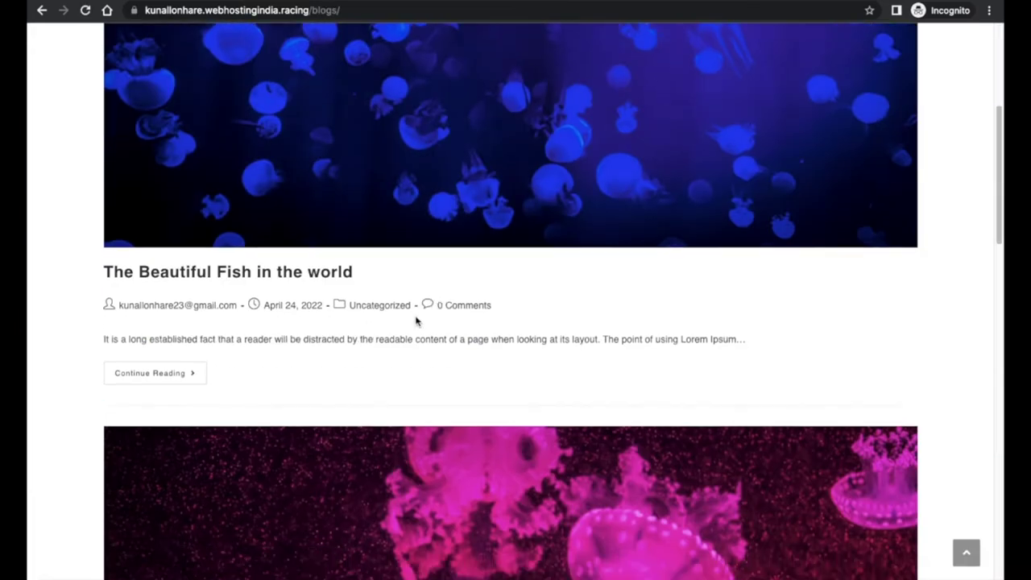
scroll(442, 329, down, 5)
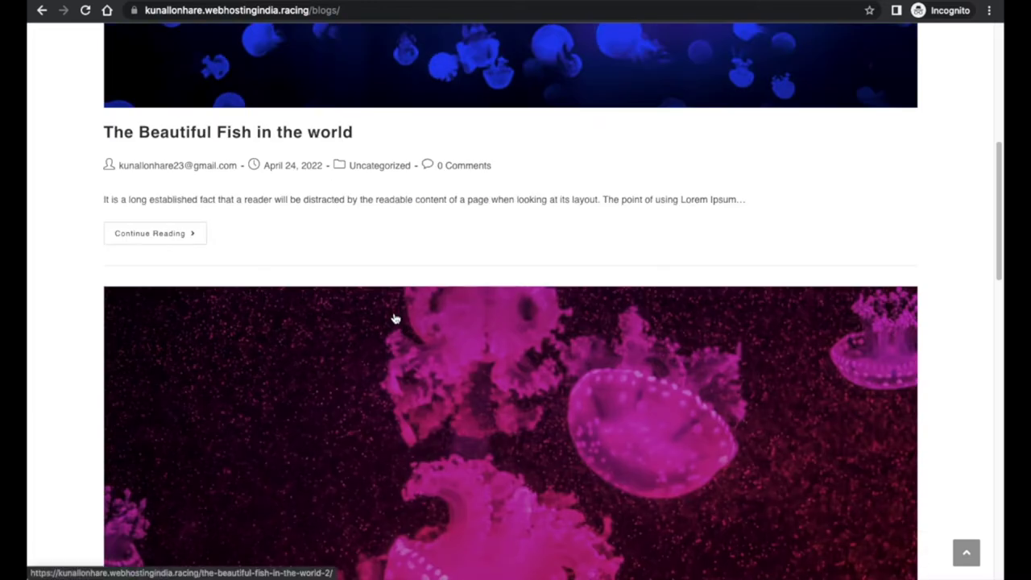
scroll(394, 317, down, 3)
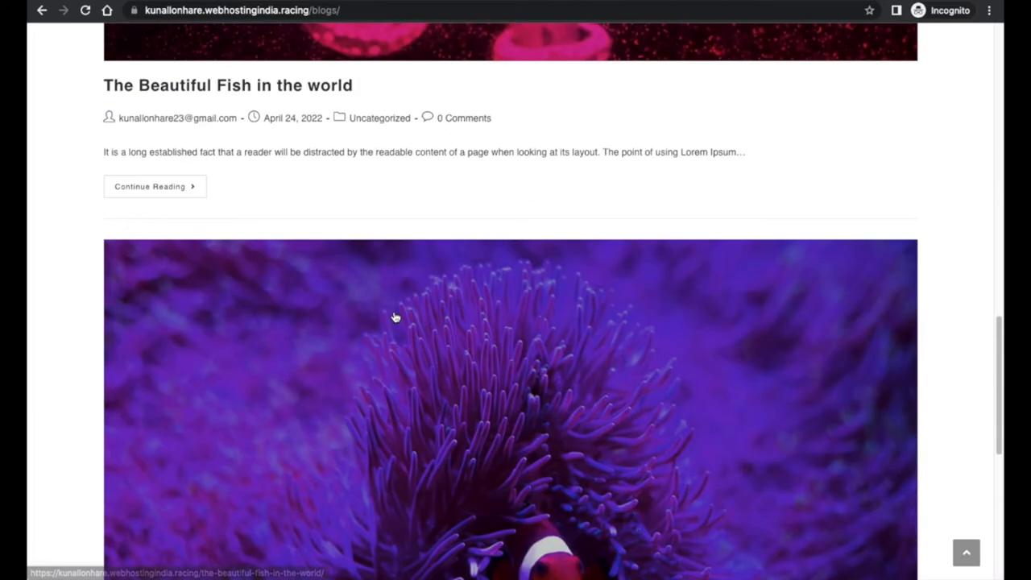
scroll(394, 315, down, 5)
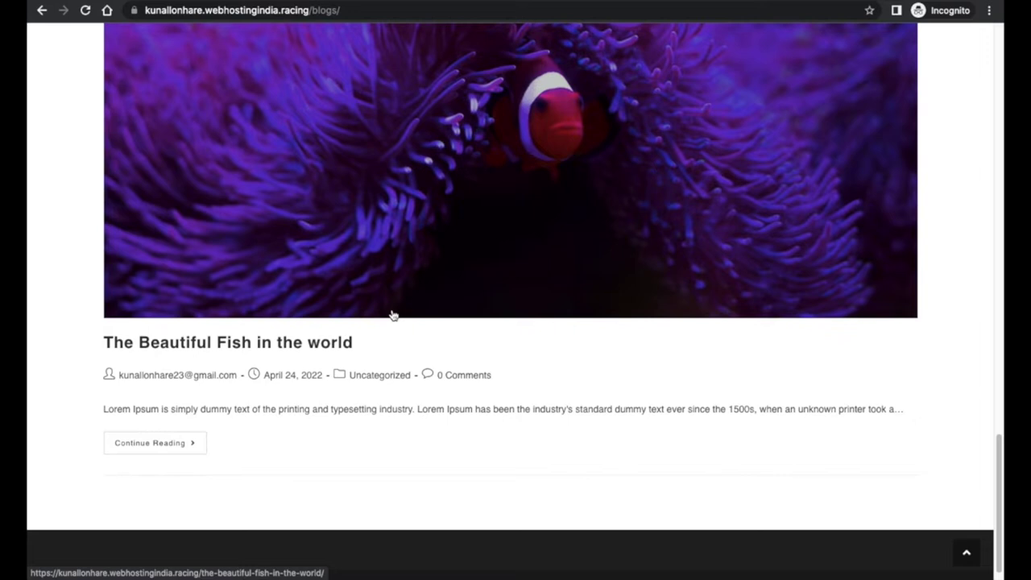
scroll(393, 314, up, 15)
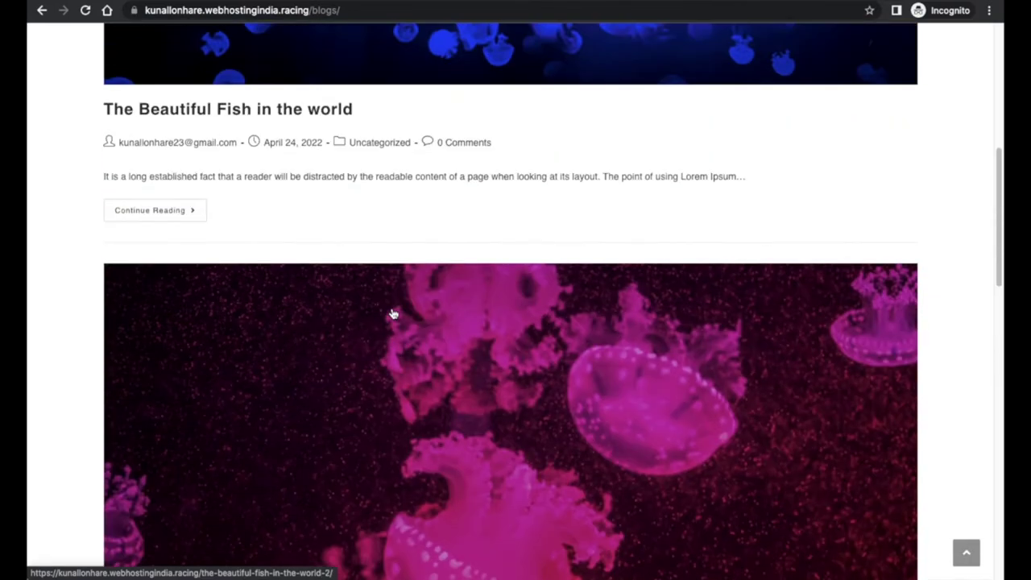
scroll(393, 314, up, 2)
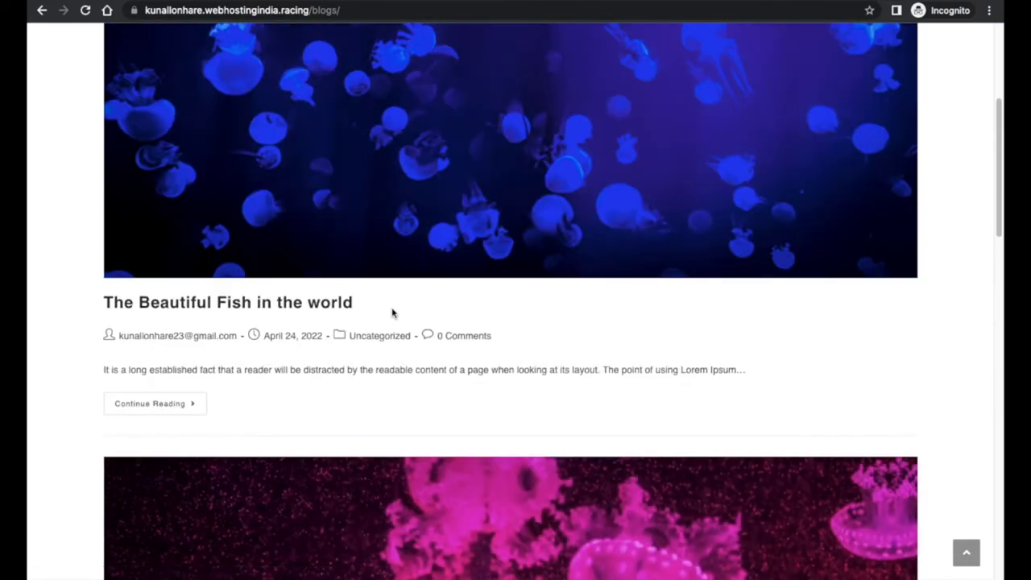
scroll(393, 314, up, 10)
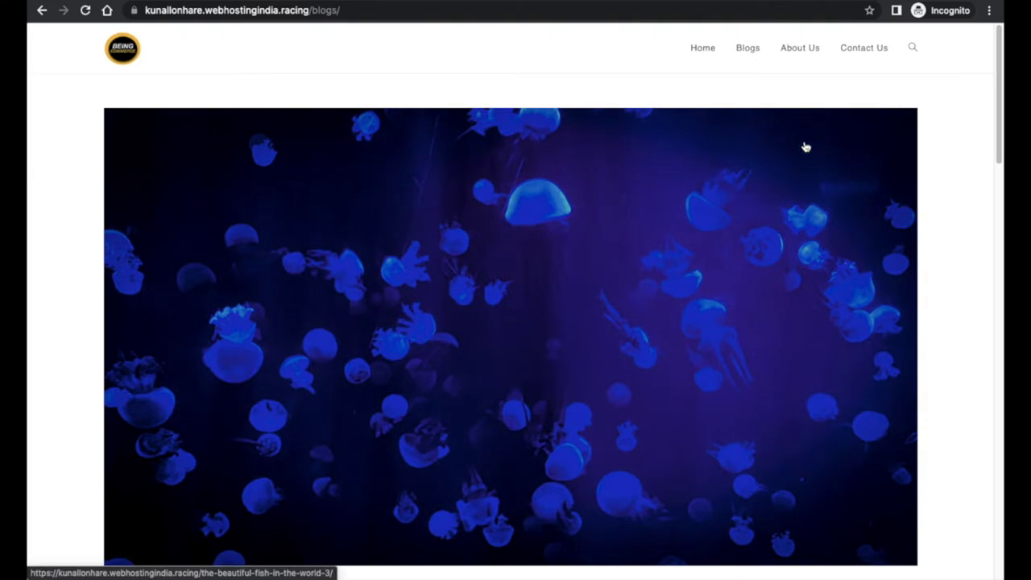
- Go to the About Us page and scroll through its An Experience and team sections
click(802, 48)
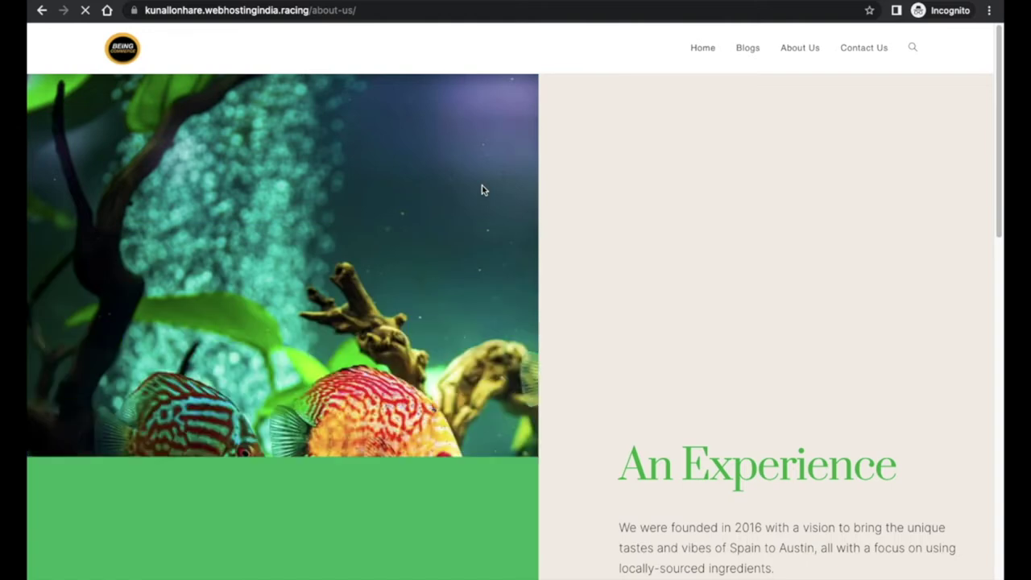
scroll(472, 189, down, 3)
scroll(464, 212, down, 1)
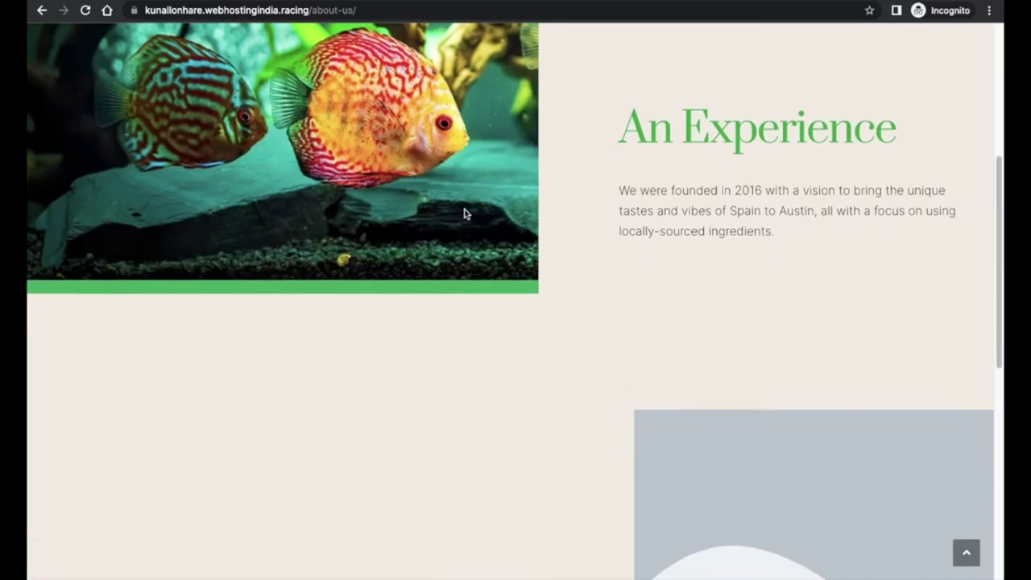
scroll(461, 213, down, 4)
scroll(450, 210, down, 4)
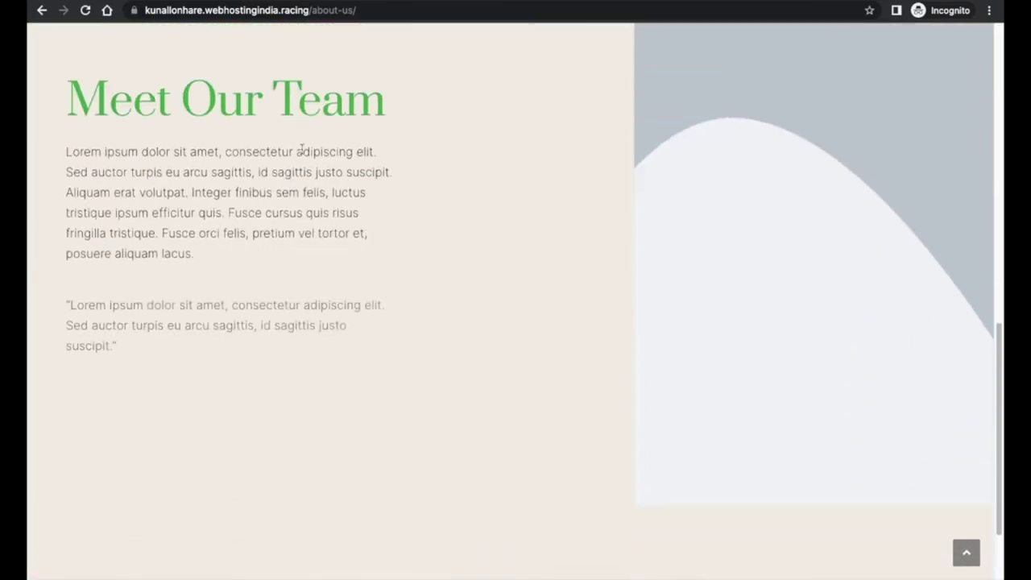
scroll(241, 182, up, 1)
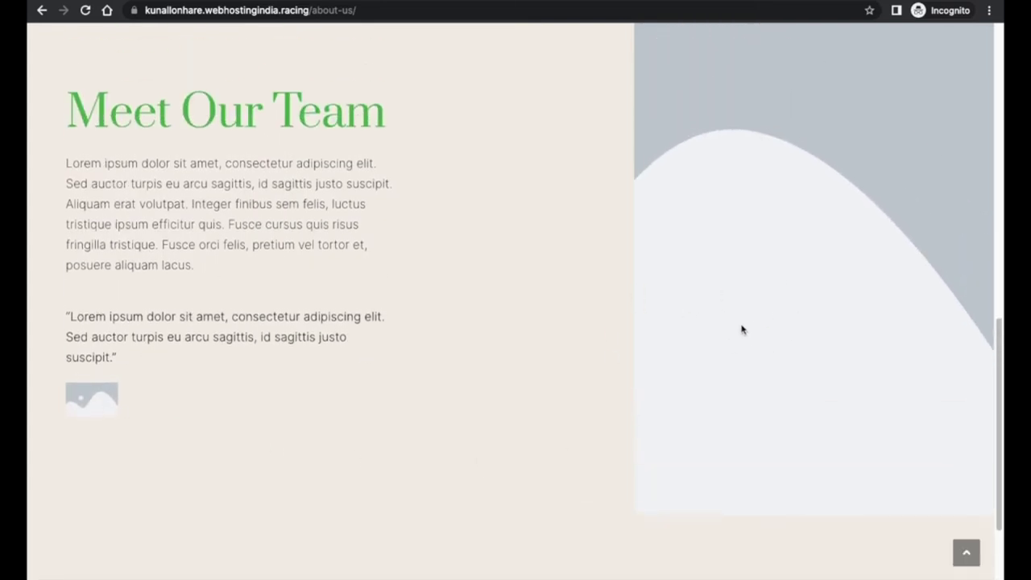
scroll(732, 323, up, 4)
scroll(701, 377, up, 5)
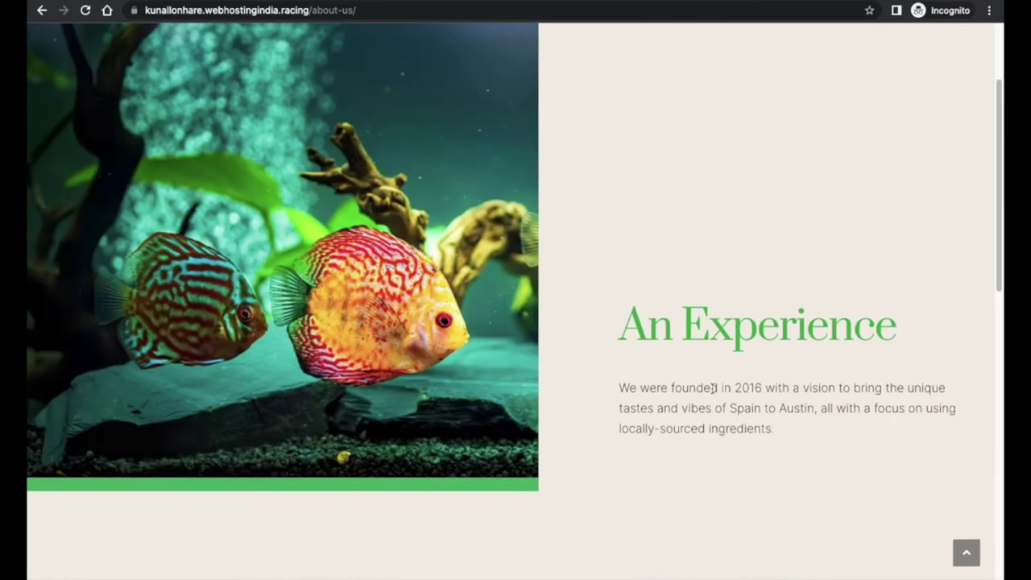
- Go to the Contact Us page and scroll past its map
click(855, 56)
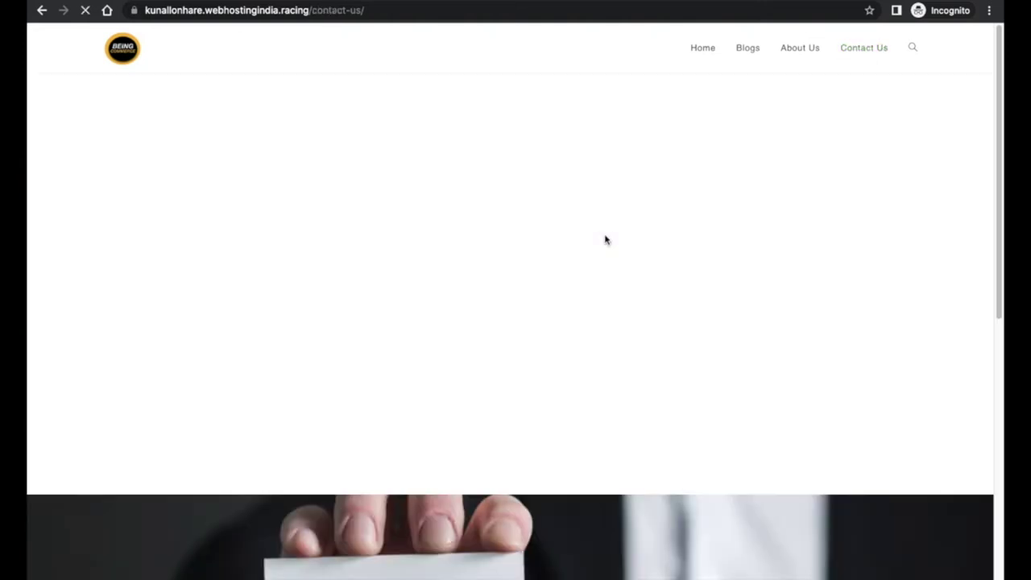
scroll(576, 272, down, 8)
scroll(557, 314, up, 5)
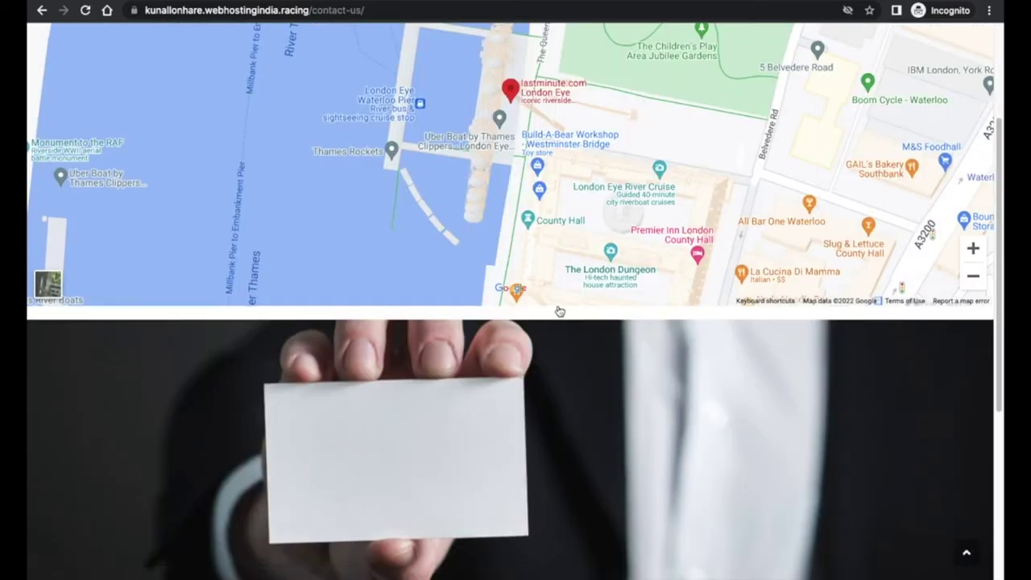
scroll(535, 352, down, 4)
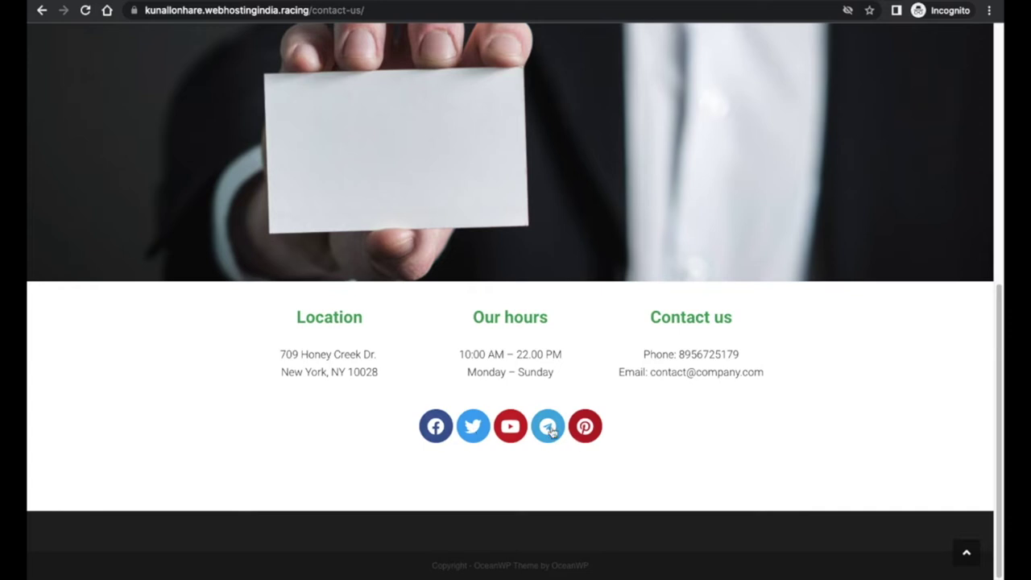
scroll(426, 425, up, 6)
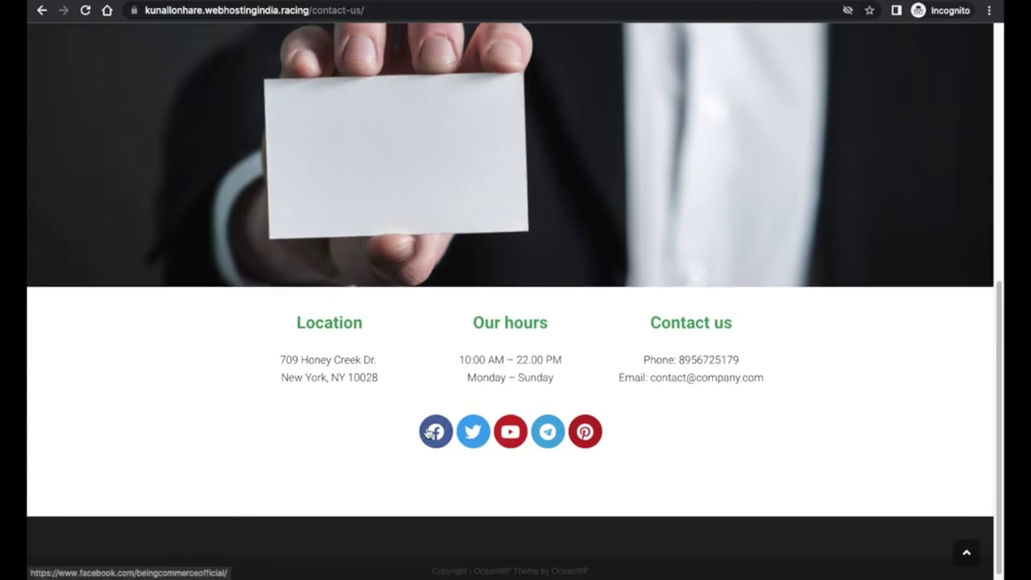
scroll(427, 422, up, 1)
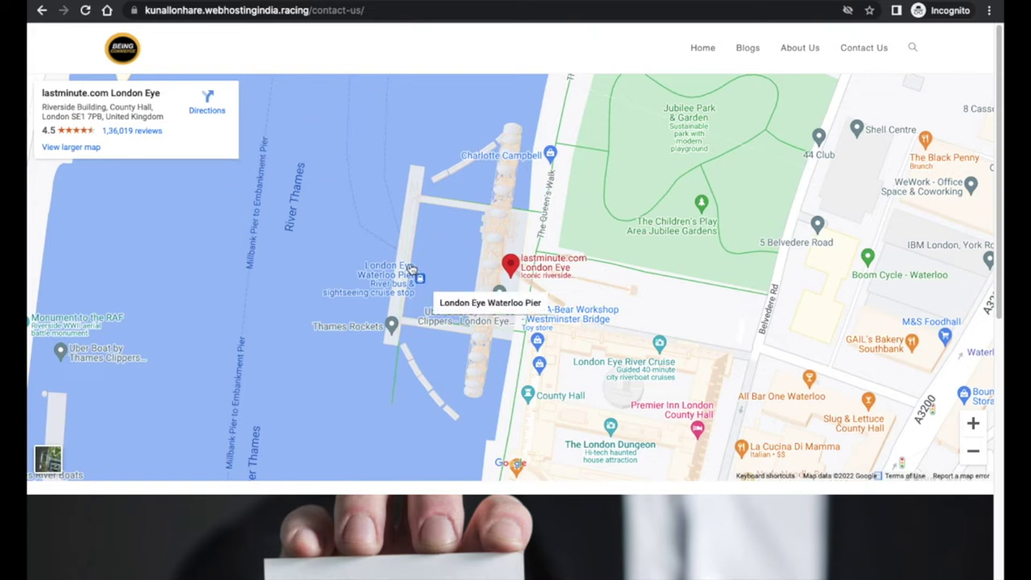
- Return to the aquarium home page via the site logo and view its hero
click(123, 55)
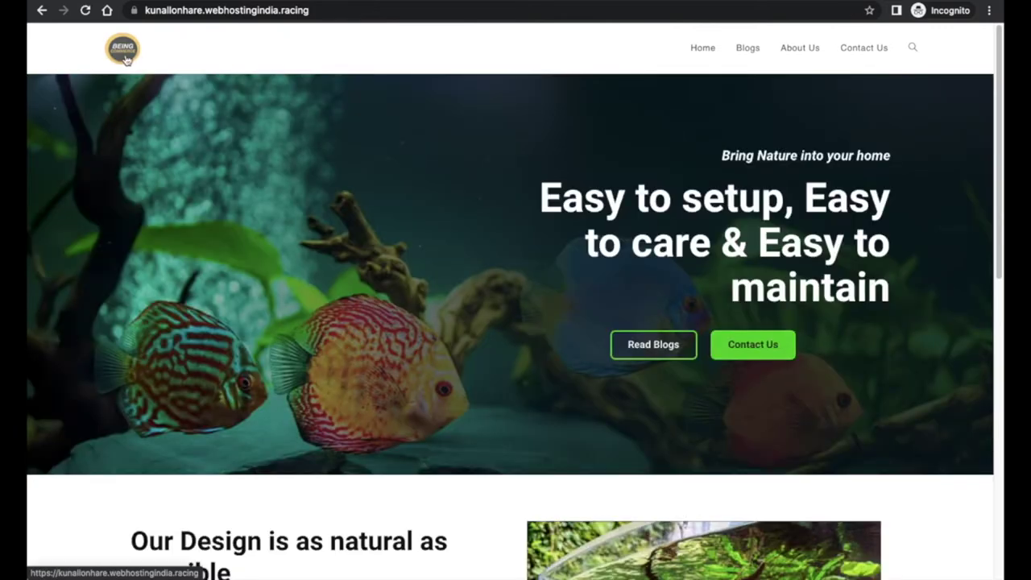
scroll(418, 273, down, 3)
scroll(419, 273, down, 5)
scroll(412, 281, up, 8)
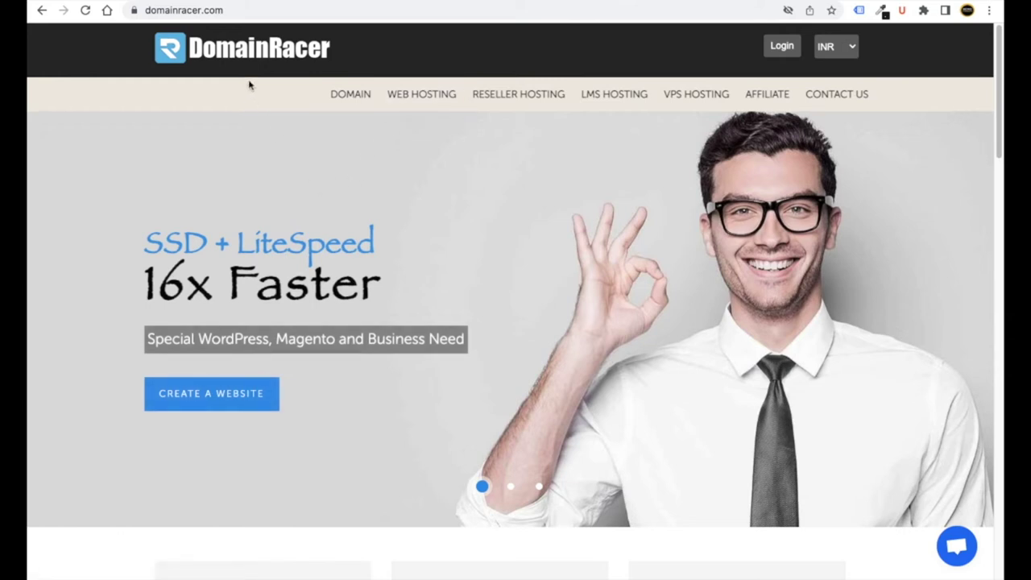
- Show the domainracer.com address, then scroll DomainRacer's home page to the domain search panel
click(233, 10)
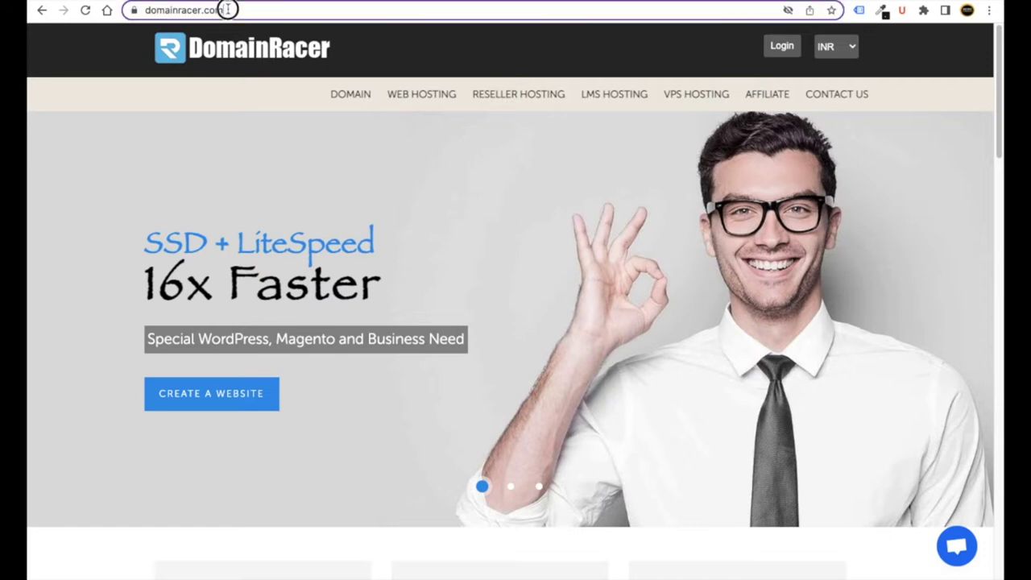
click(244, 129)
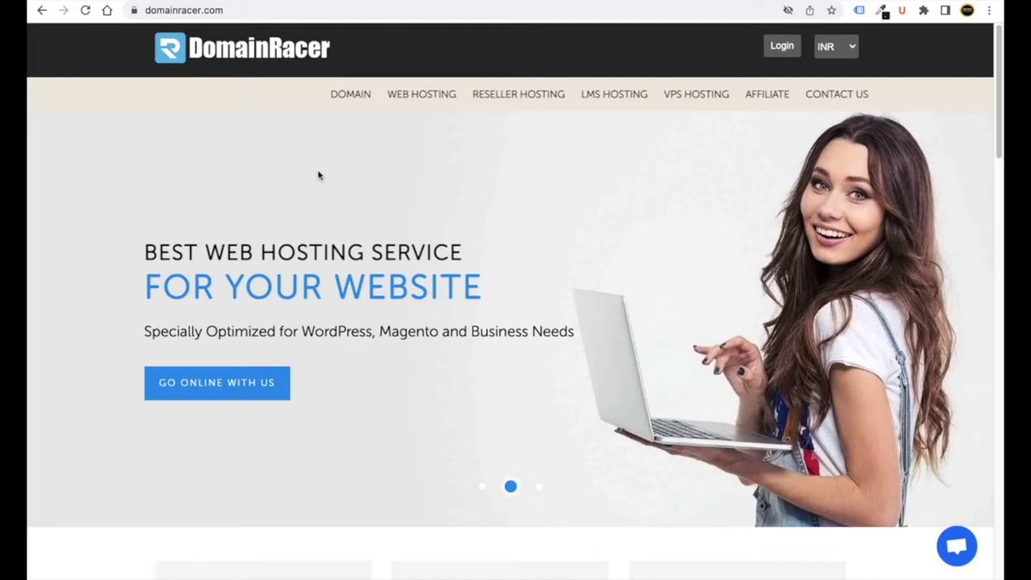
scroll(318, 175, down, 3)
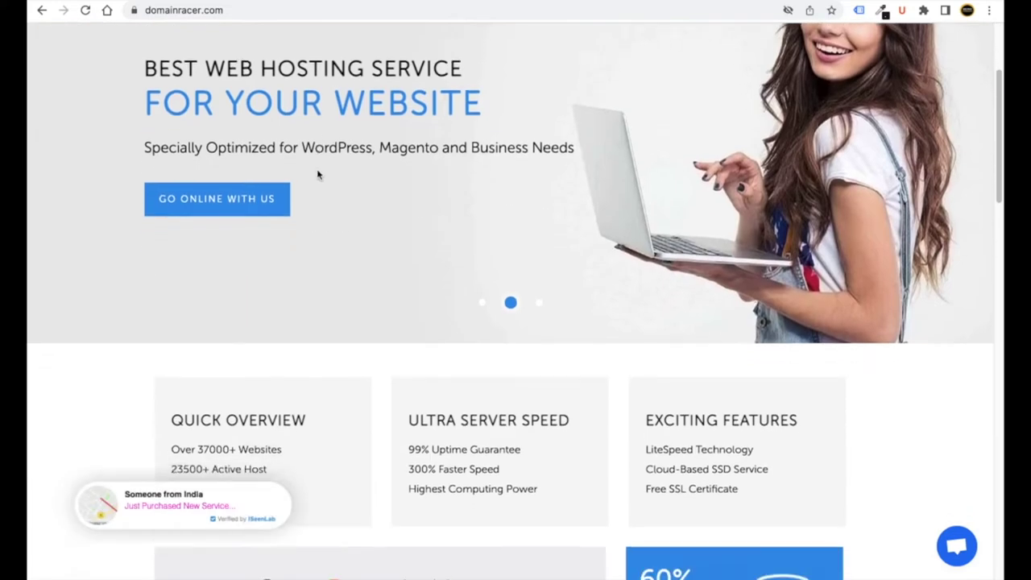
scroll(318, 175, up, 3)
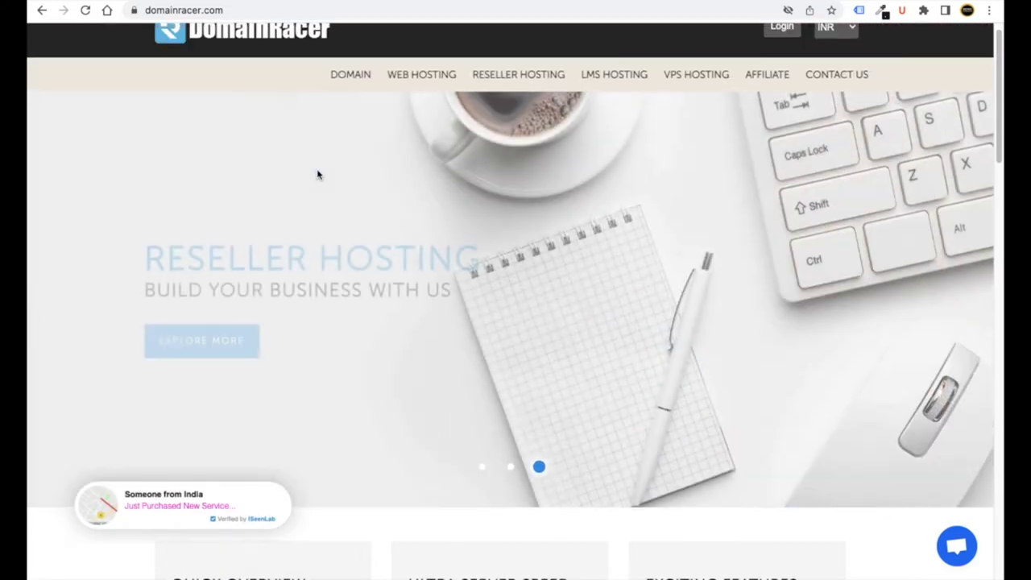
scroll(319, 175, down, 5)
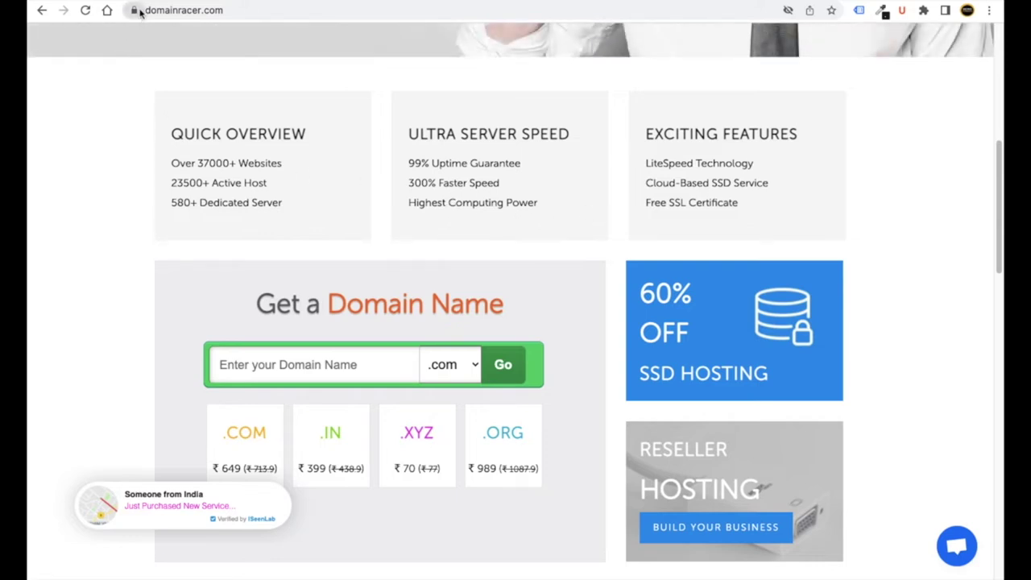
click(134, 11)
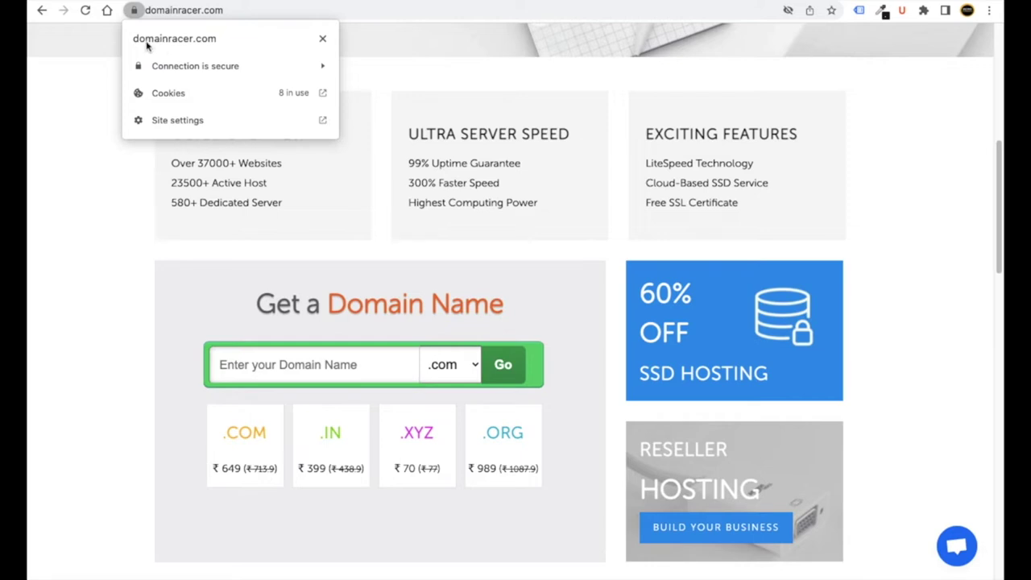
click(323, 37)
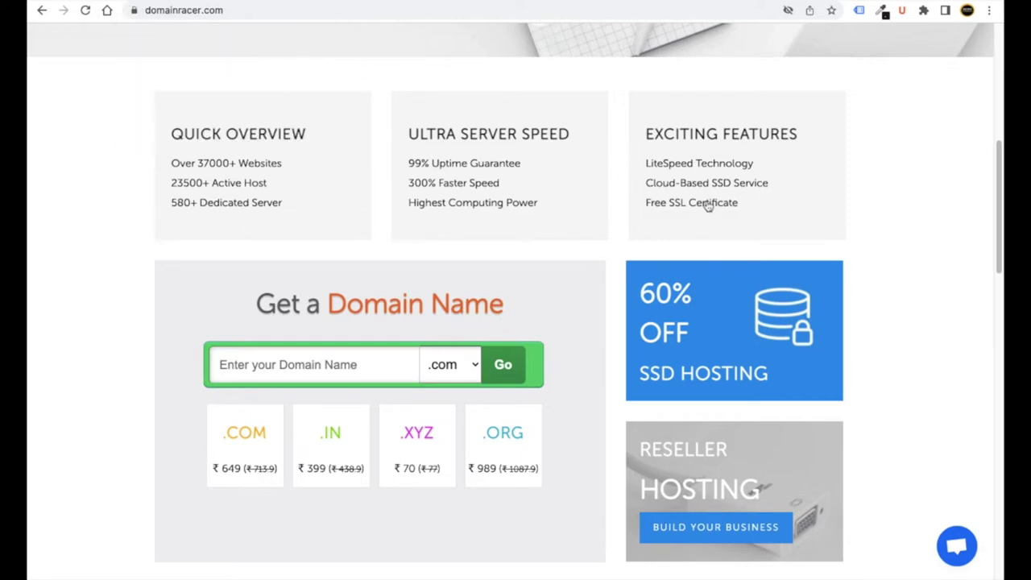
scroll(703, 206, down, 1)
scroll(628, 195, down, 1)
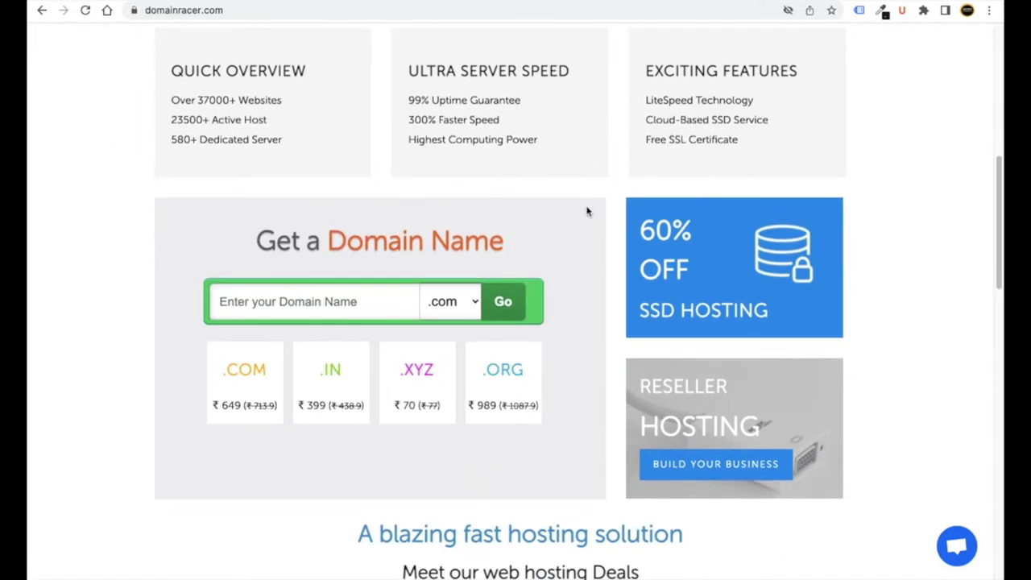
scroll(607, 207, down, 1)
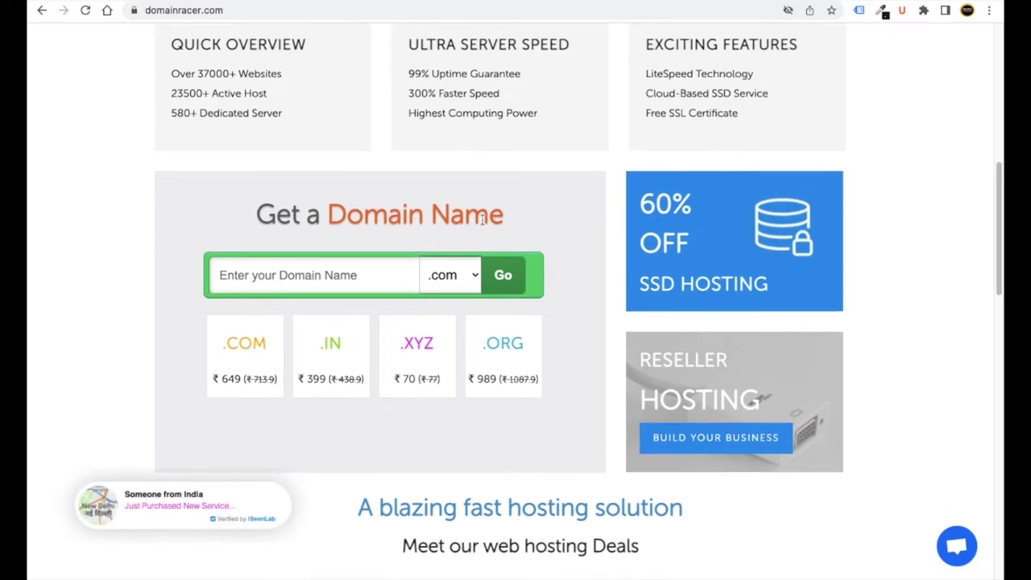
scroll(596, 169, down, 1)
scroll(611, 163, down, 4)
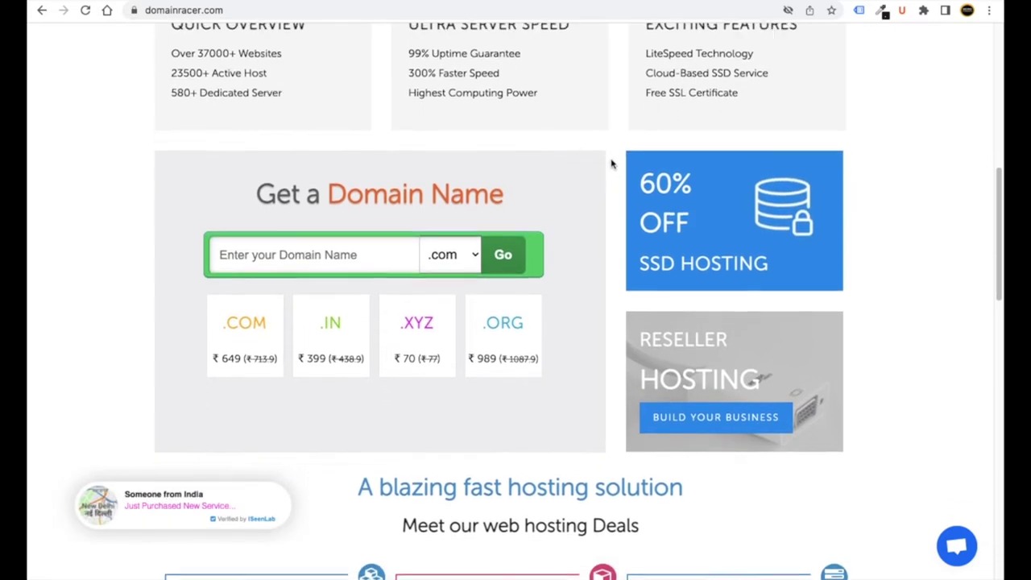
scroll(526, 208, down, 4)
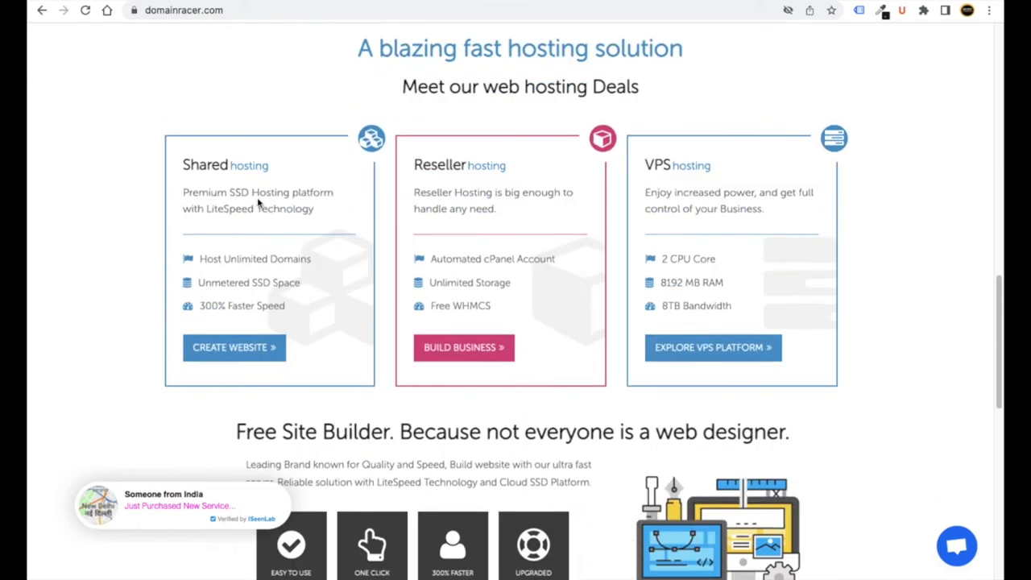
scroll(455, 241, down, 4)
scroll(456, 240, up, 20)
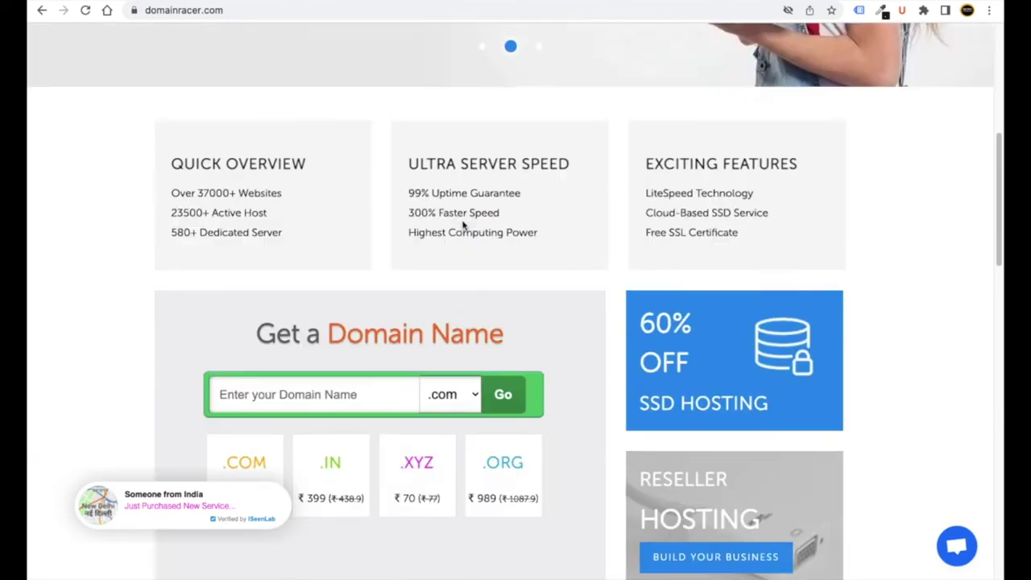
- Review DomainRacer's Web Hosting page, scrolling through the Basic to Advanced plans and pricing table
click(421, 94)
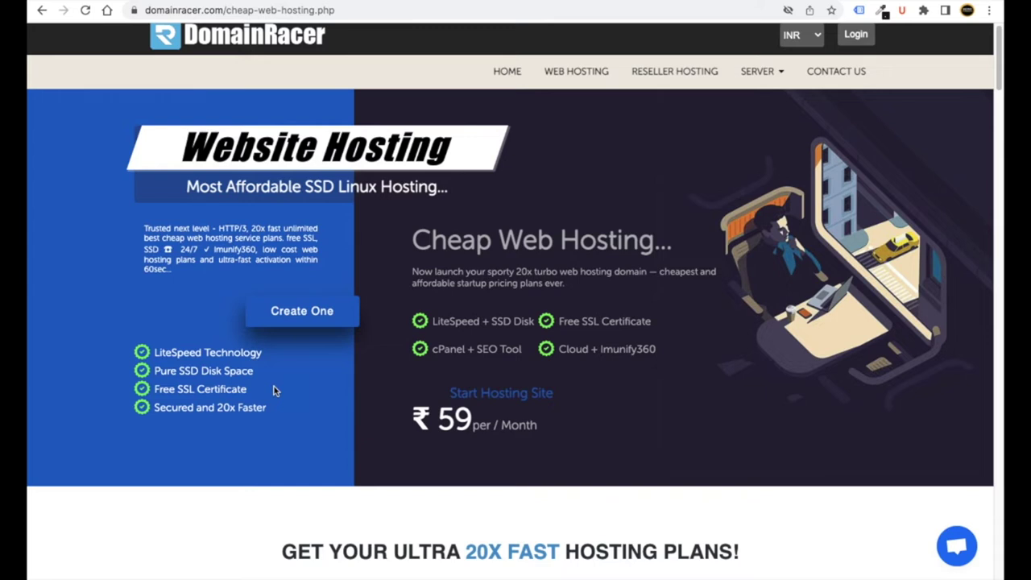
scroll(274, 391, down, 3)
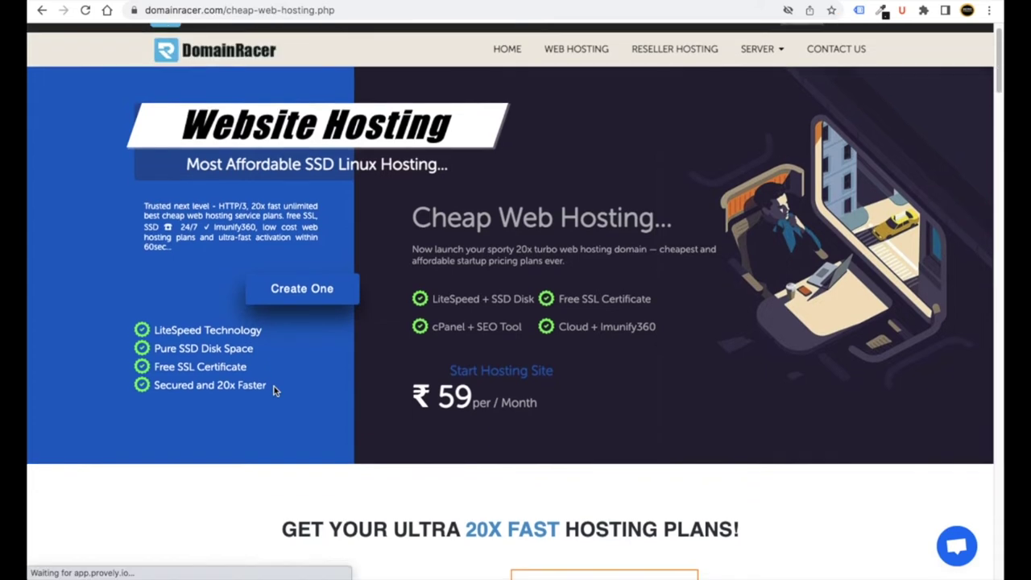
scroll(274, 391, down, 2)
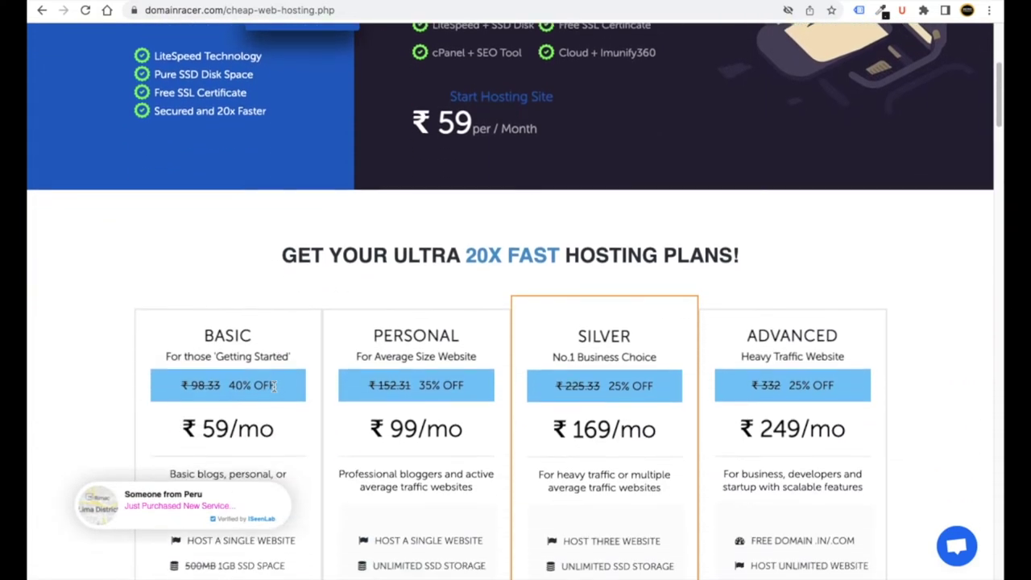
scroll(274, 386, down, 3)
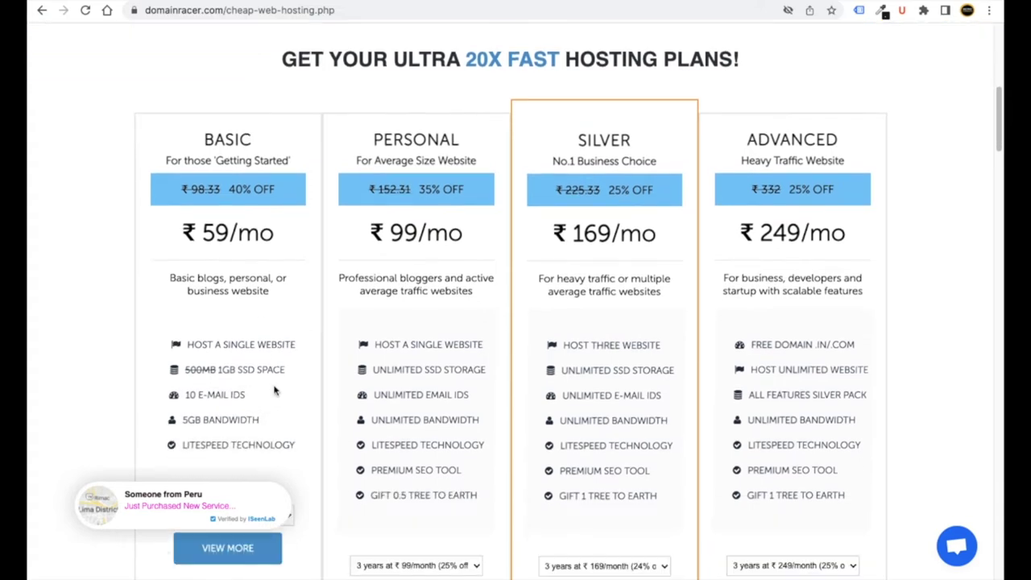
scroll(274, 391, down, 2)
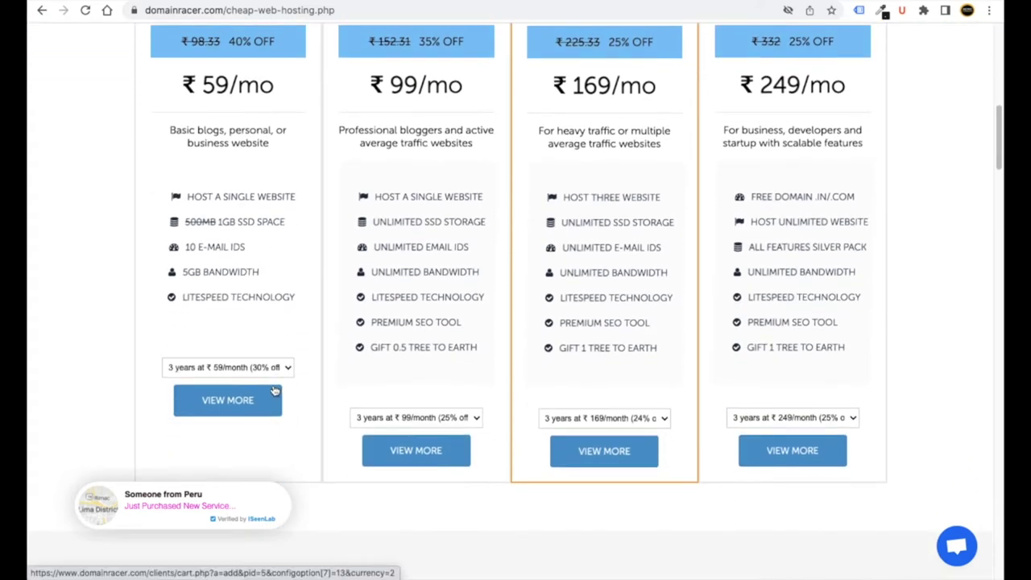
scroll(282, 391, down, 5)
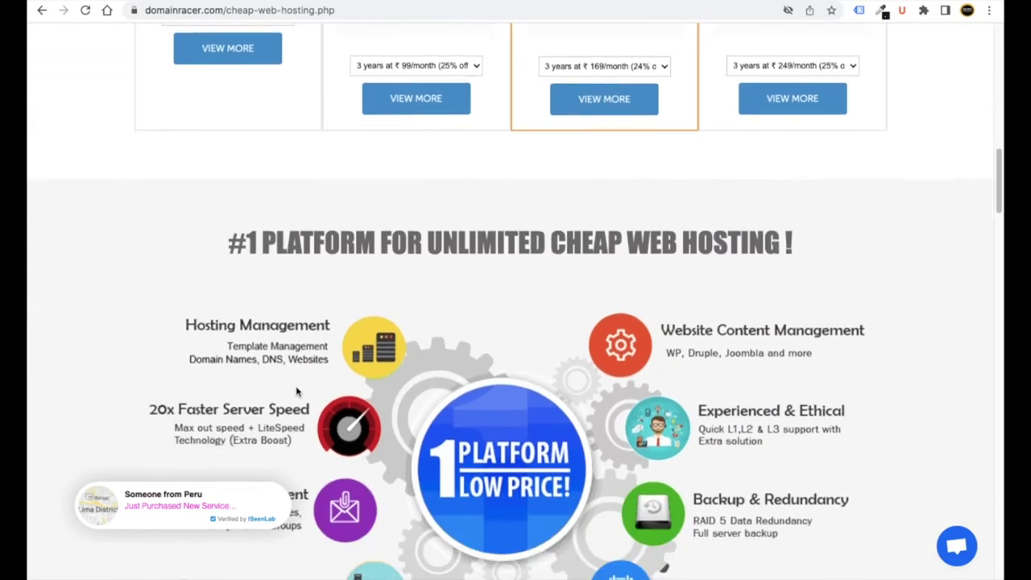
scroll(297, 391, down, 2)
scroll(297, 391, down, 2)
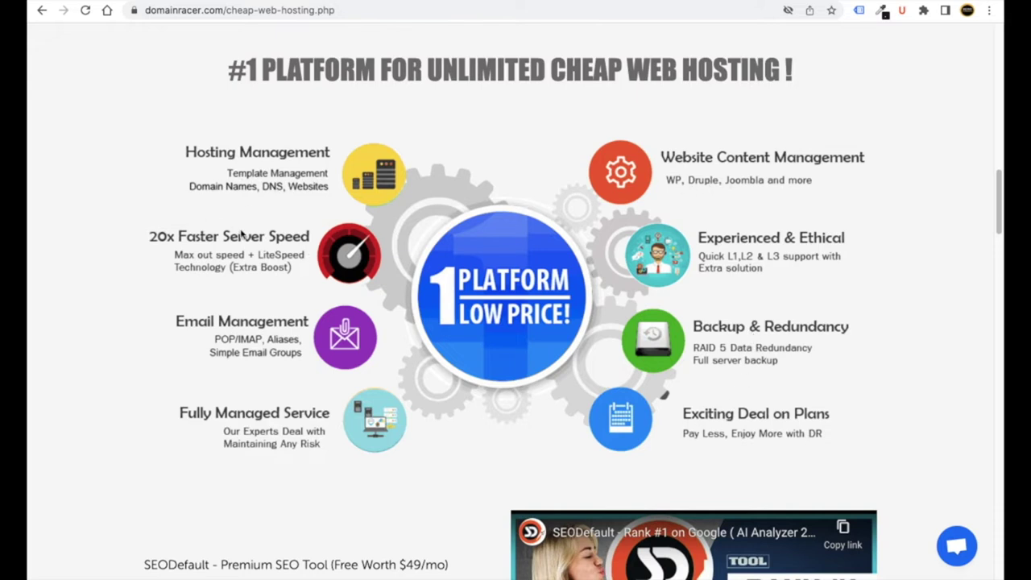
scroll(286, 385, down, 3)
scroll(405, 421, down, 3)
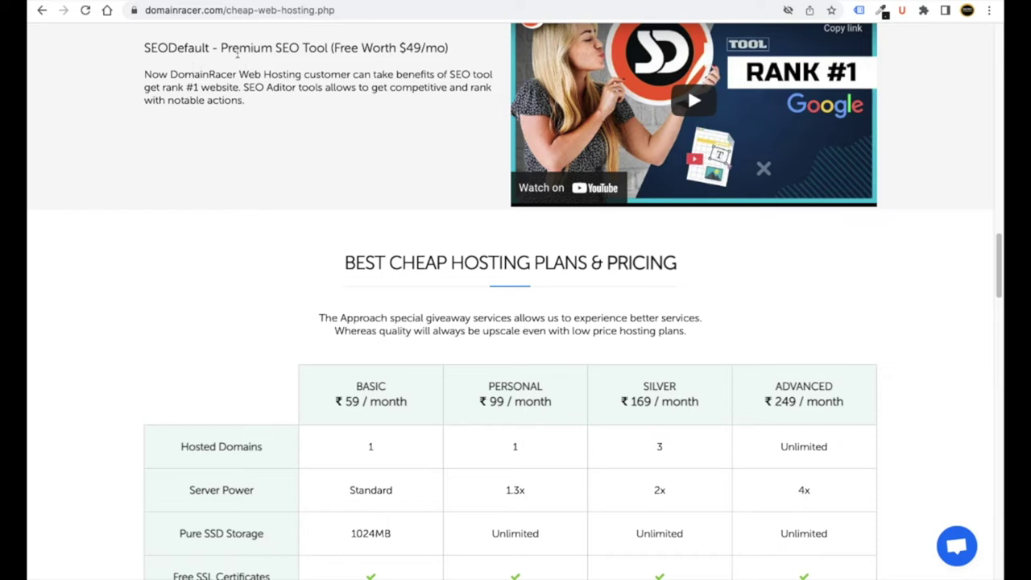
scroll(270, 349, down, 8)
scroll(278, 352, up, 20)
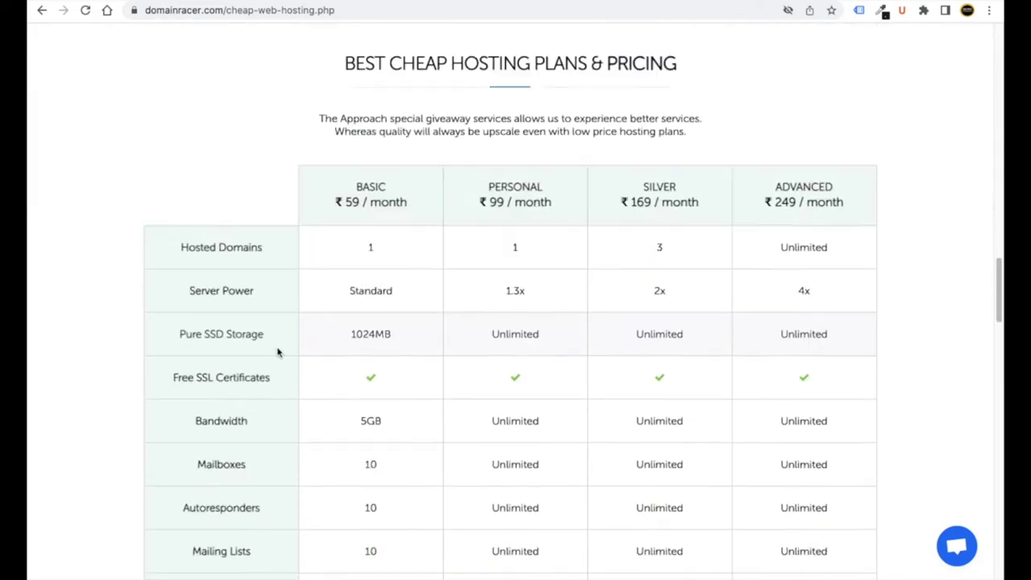
scroll(280, 355, up, 2)
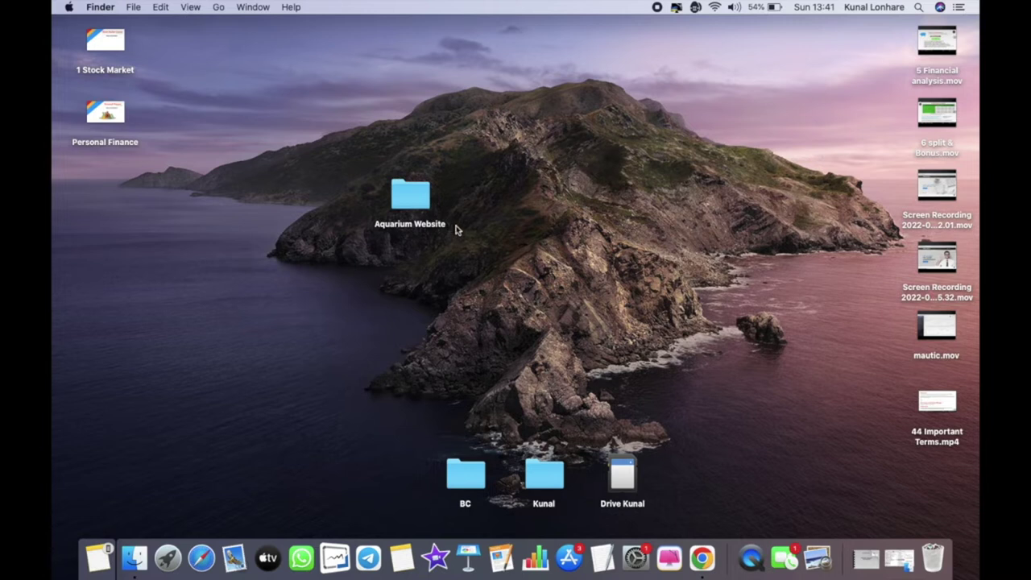
- Preview about.json, contact.json and Home.json, then browse the Images Blog and Contact subfolders
double_click(415, 202)
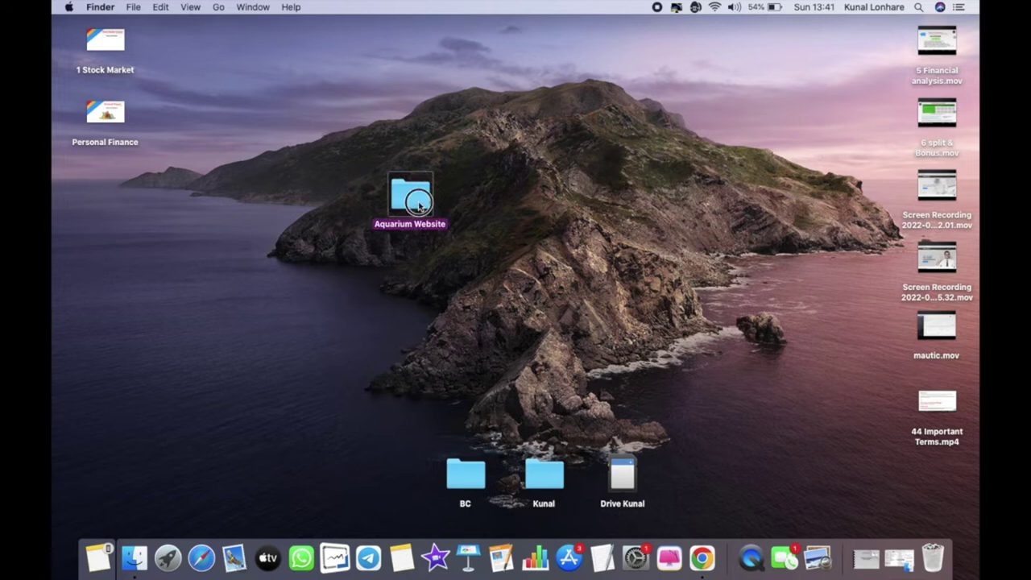
click(393, 119)
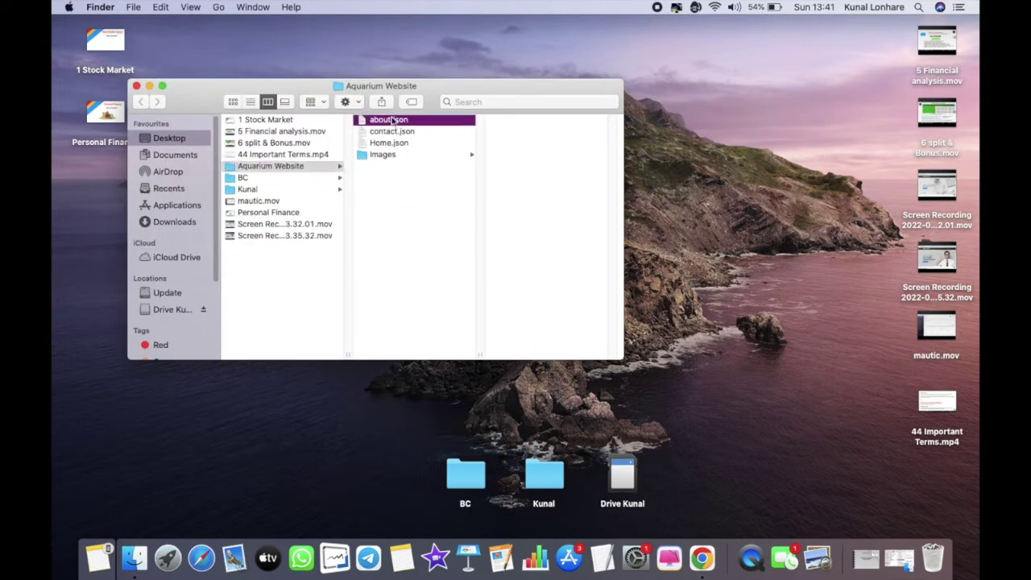
click(389, 131)
click(390, 144)
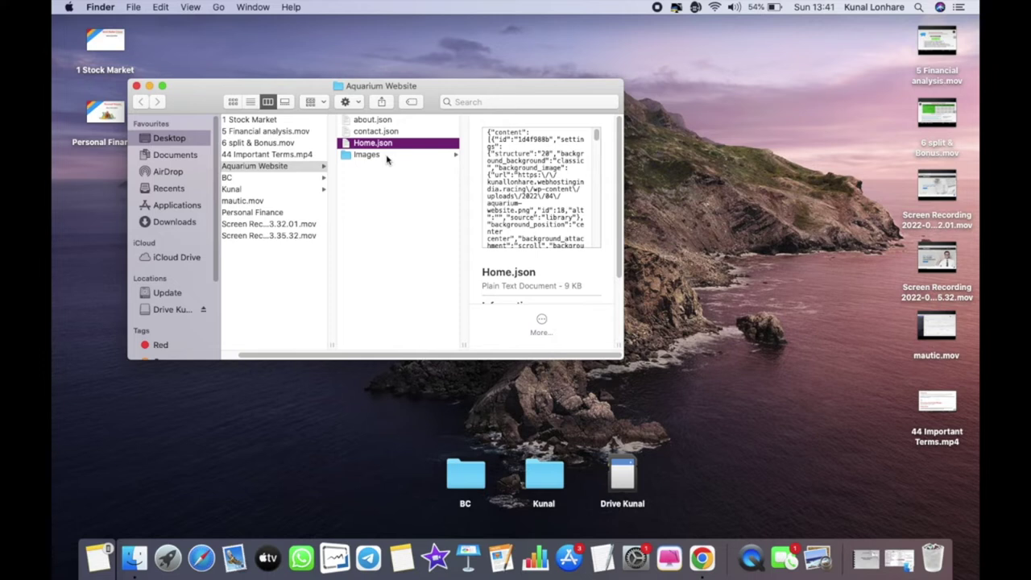
click(387, 155)
click(493, 159)
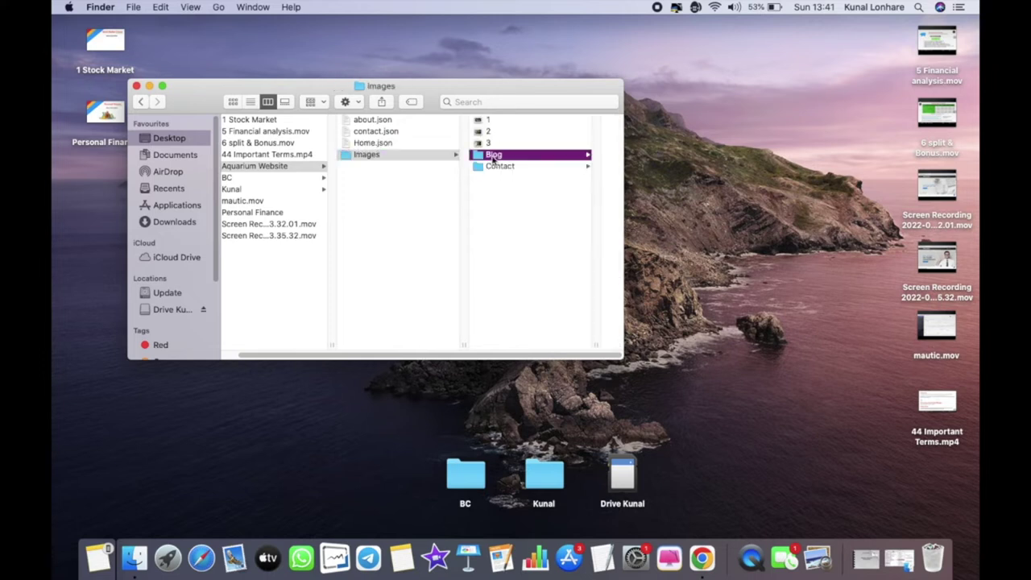
click(444, 167)
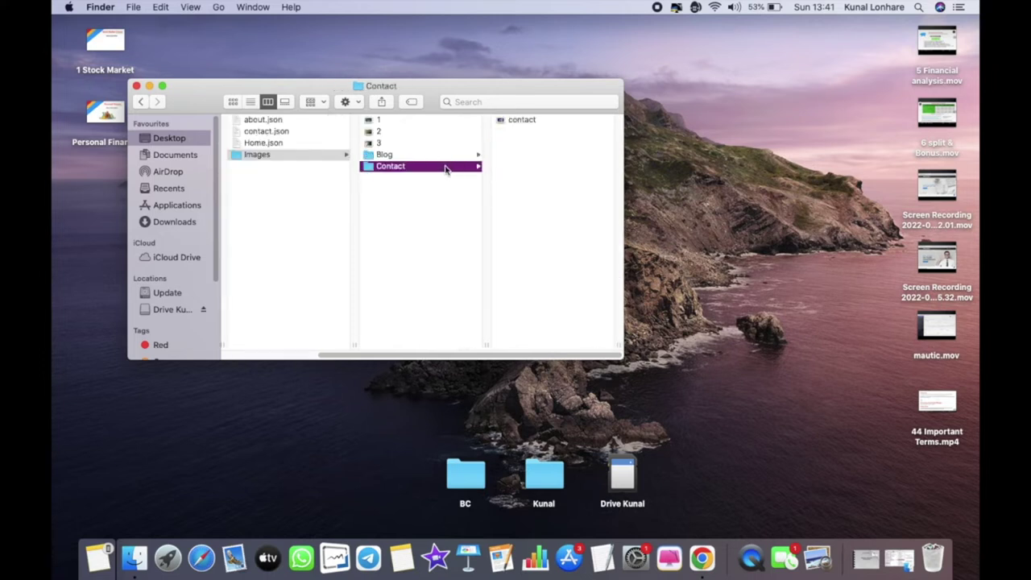
- Close the folder windows and bring up the desktop Aquarium Website folder's actions
click(137, 86)
key(cmd+w)
right_click(410, 192)
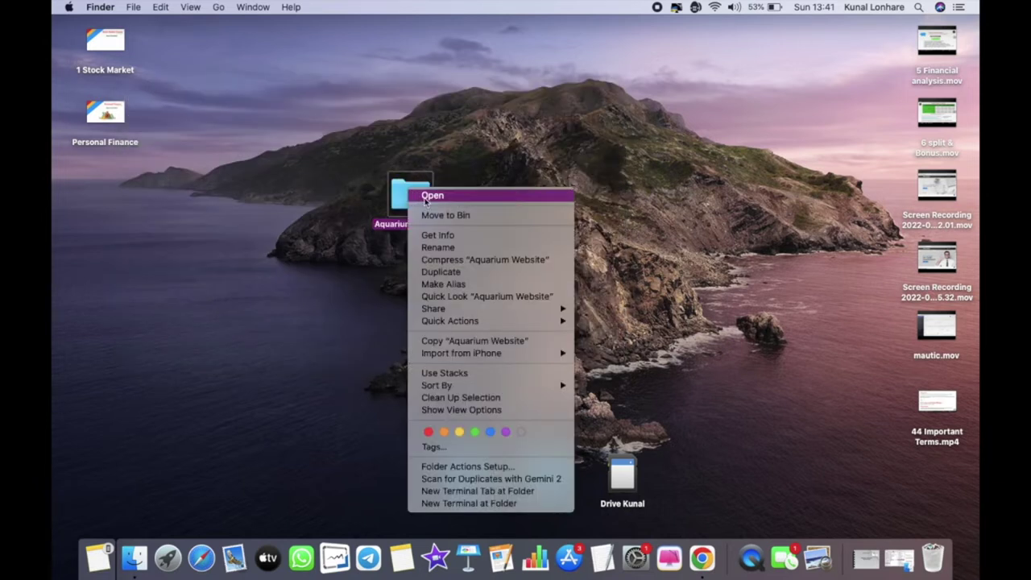
- Compress the Aquarium Website folder into Aquarium Website.zip on the desktop
click(457, 261)
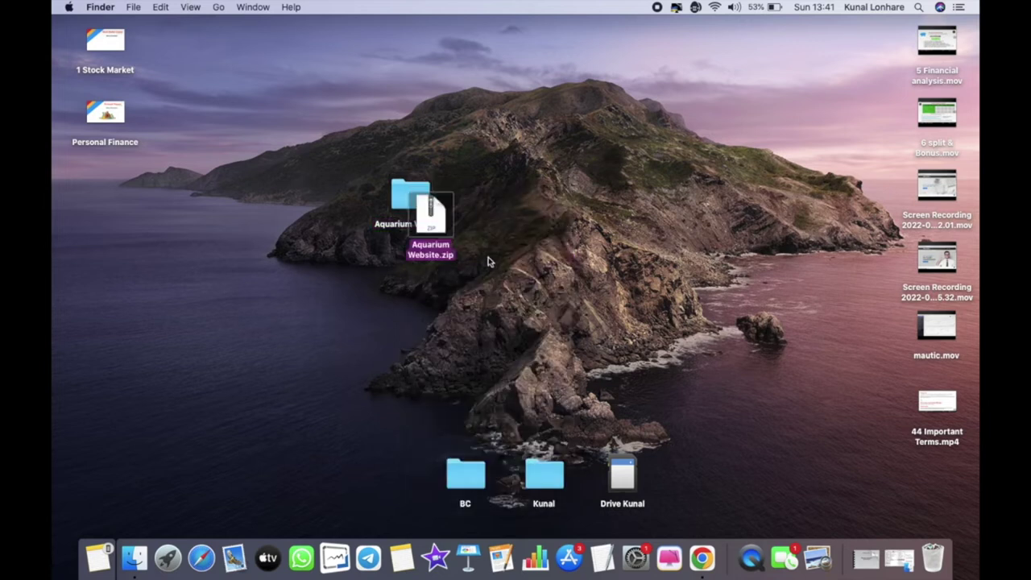
drag(433, 230, 294, 240)
click(352, 281)
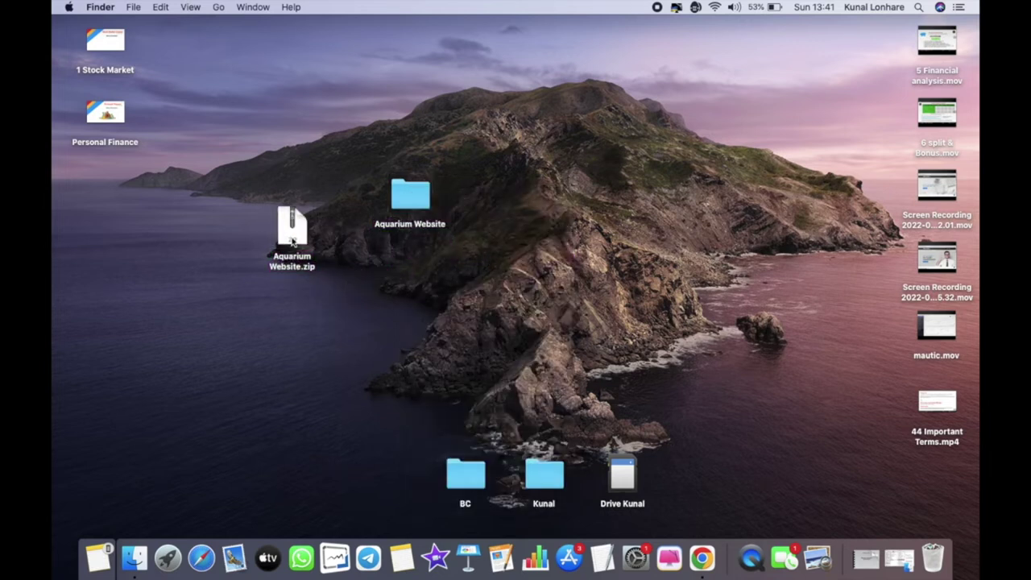
- Move Aquarium Website.zip into the Downloads folder in a new Finder window
click(135, 558)
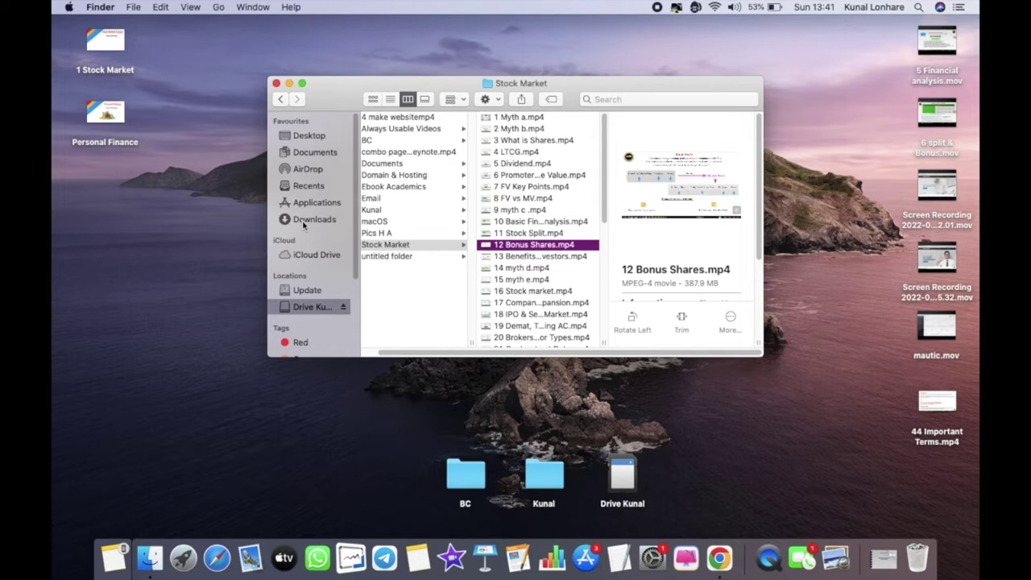
click(310, 220)
drag(350, 97, 507, 157)
drag(296, 237, 538, 233)
drag(548, 145, 262, 138)
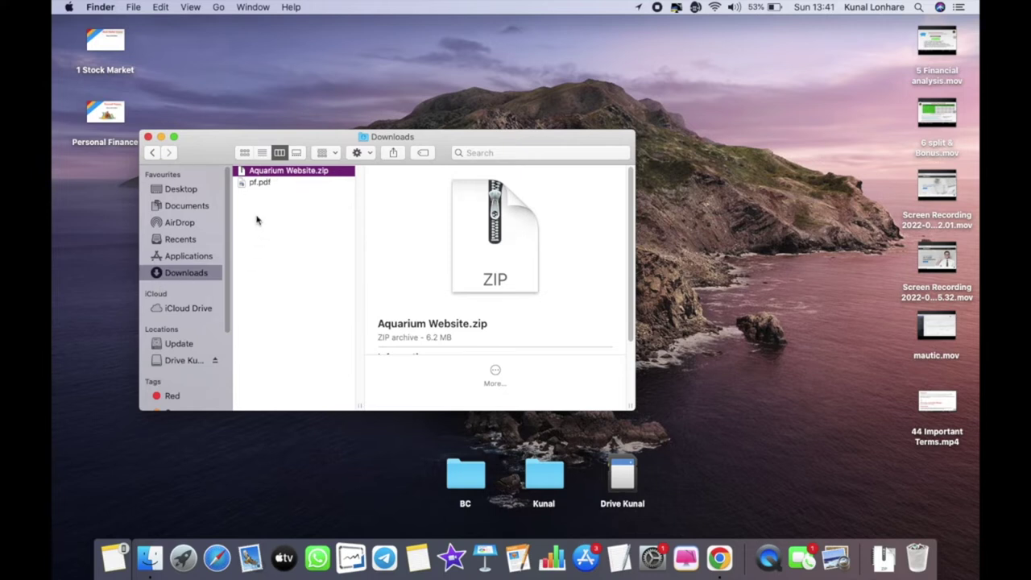
drag(341, 134, 353, 202)
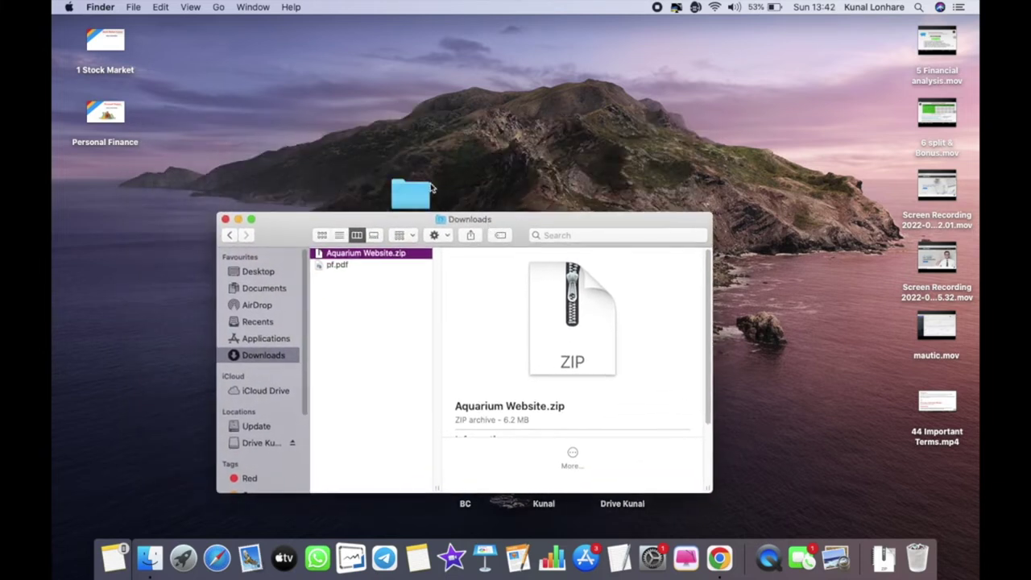
- Move the original desktop Aquarium Website folder to the Bin
right_click(415, 187)
click(446, 209)
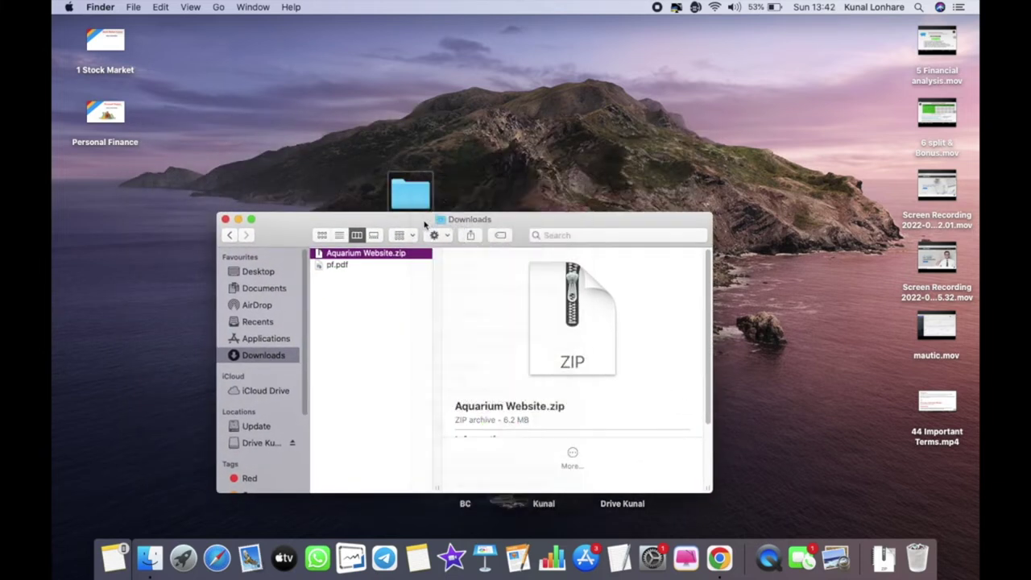
drag(424, 223, 379, 128)
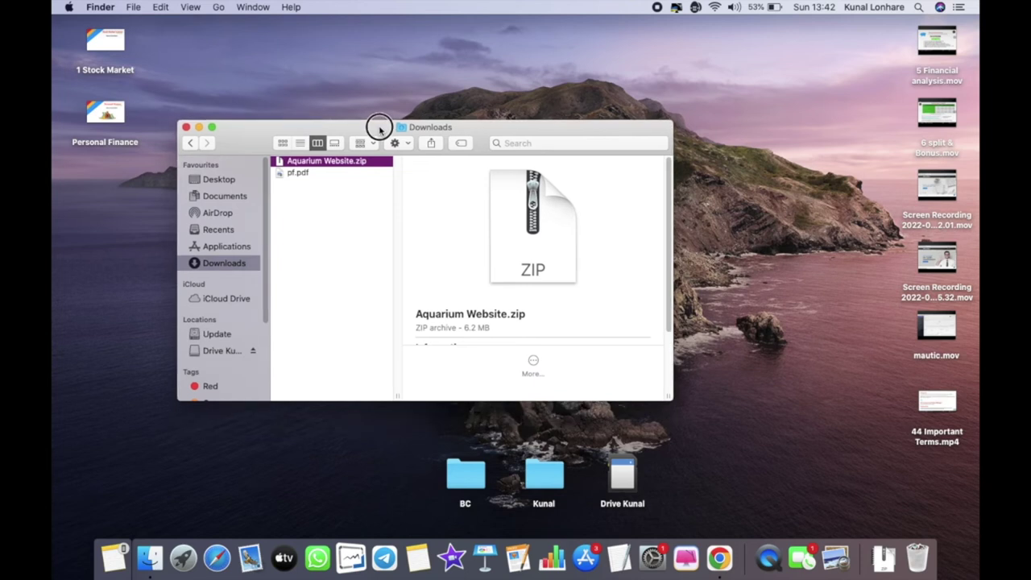
- Expand Aquarium Website.zip in Downloads and drag the extracted folder onto the desktop
double_click(319, 163)
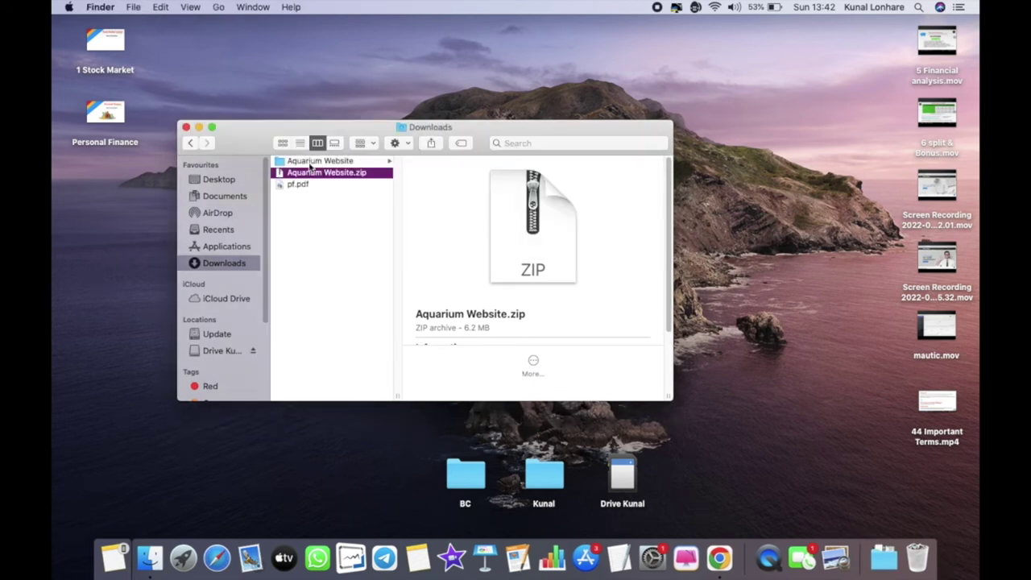
click(313, 161)
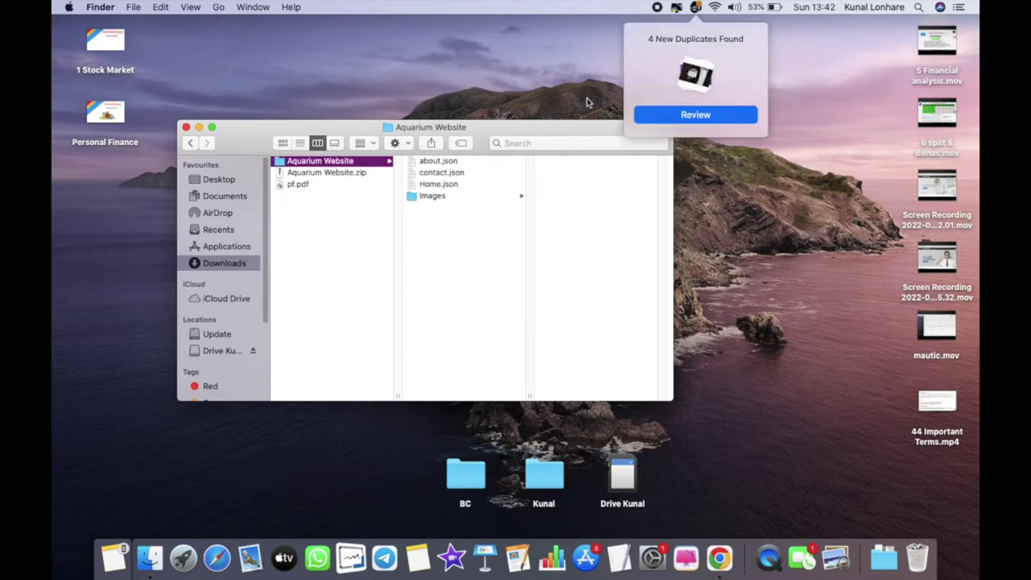
drag(482, 131, 460, 166)
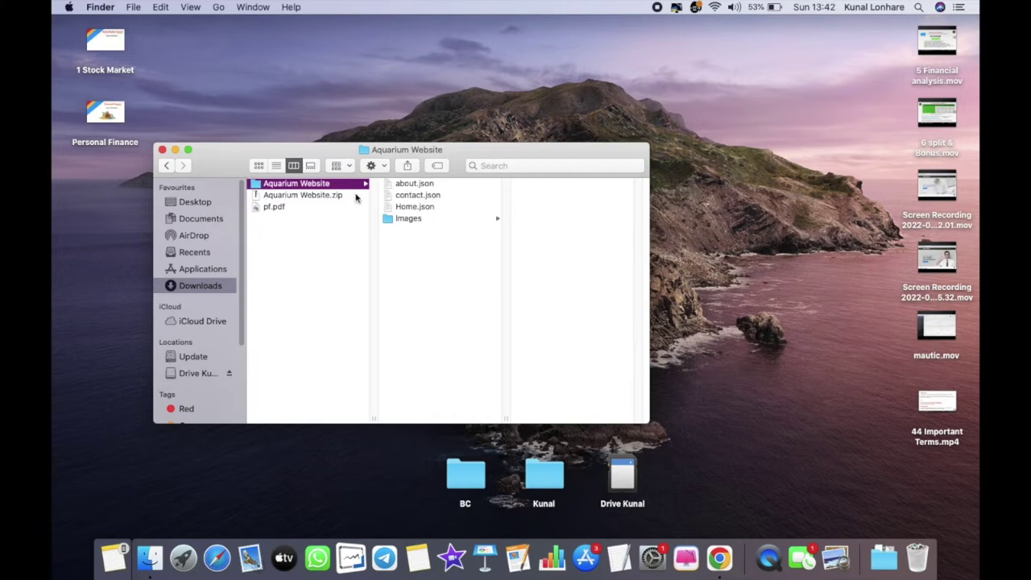
drag(287, 184, 501, 109)
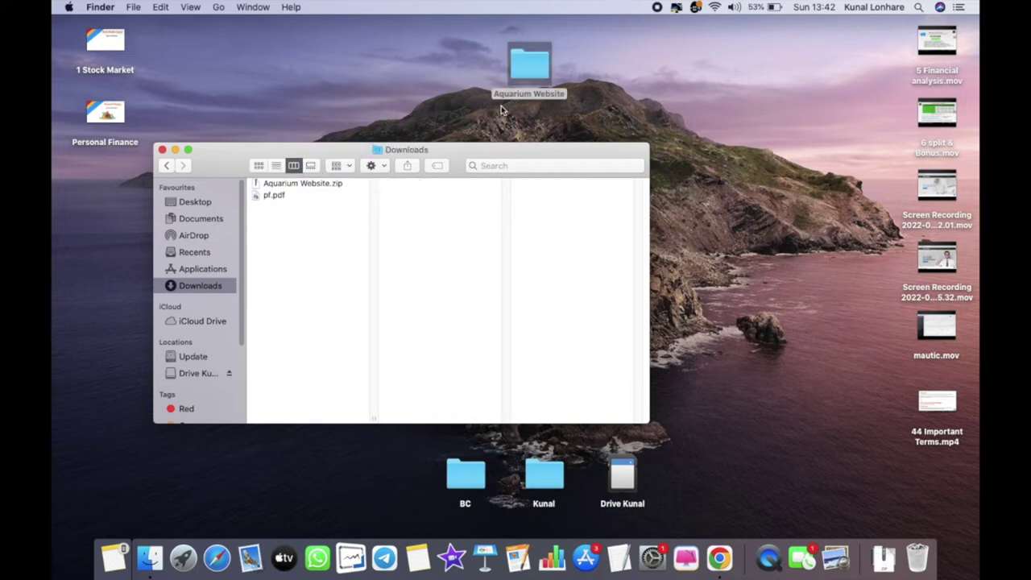
drag(529, 66, 617, 89)
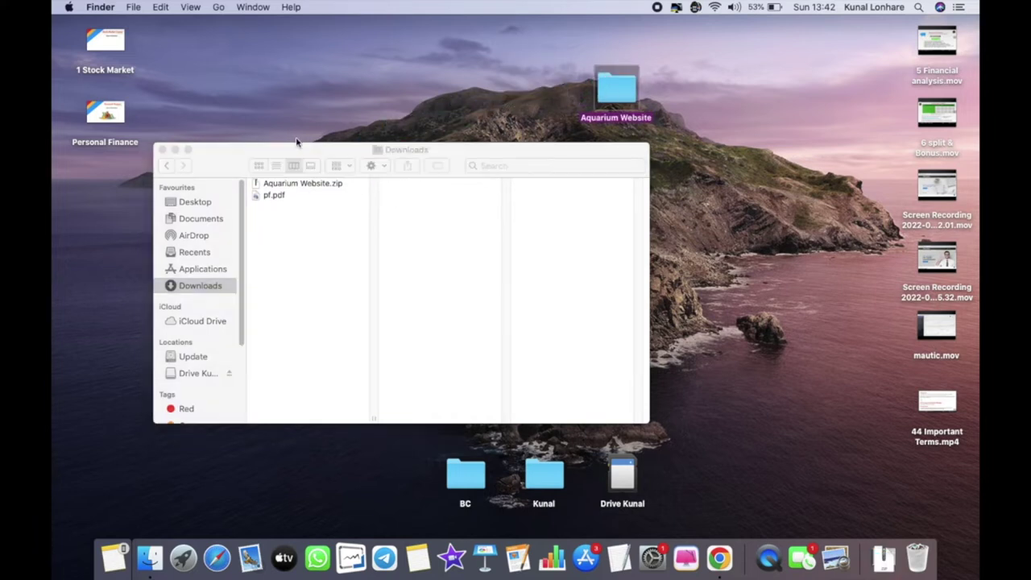
click(162, 150)
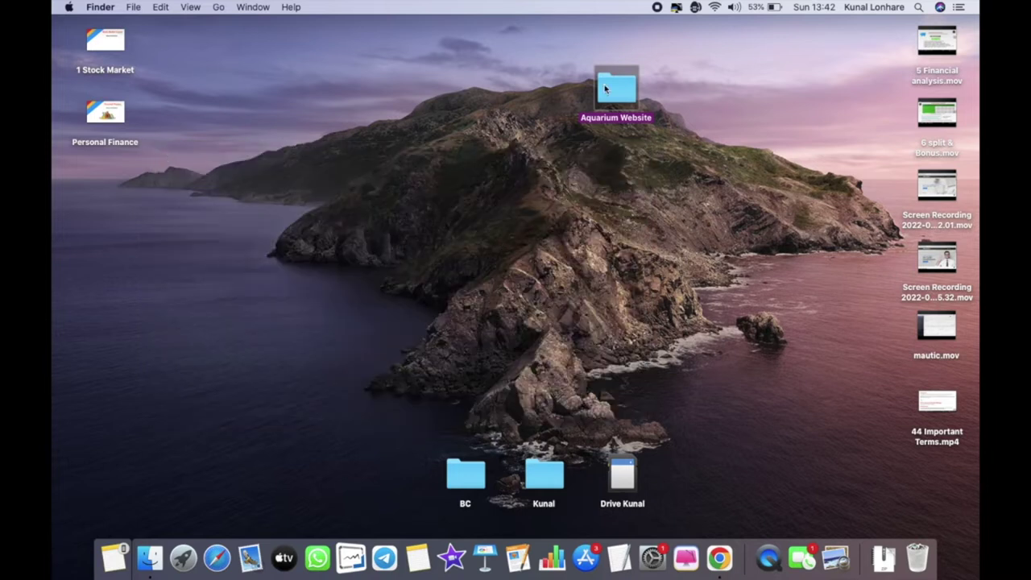
- Check the extracted Aquarium Website folder's contents on the desktop and close Downloads
double_click(606, 88)
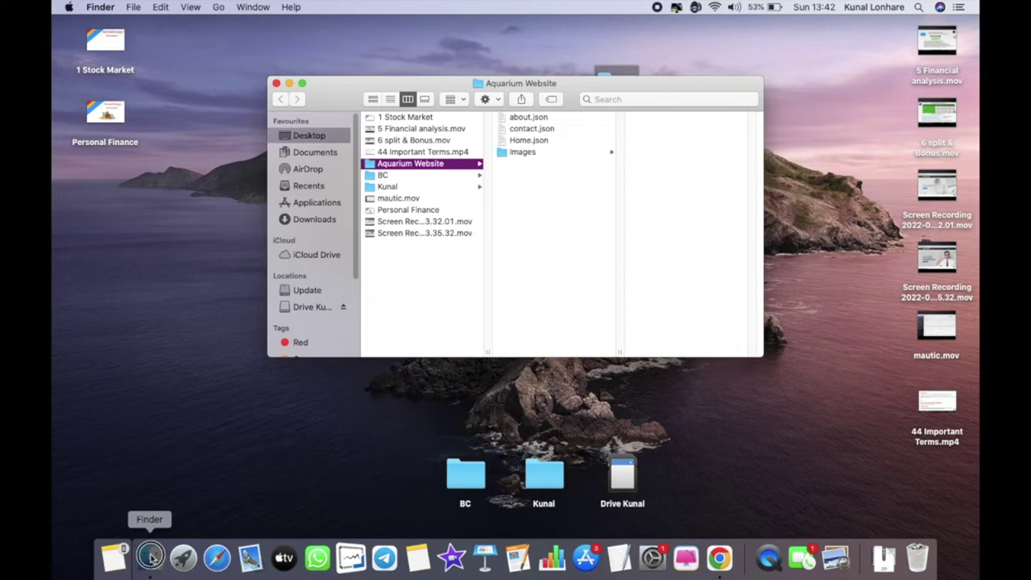
click(314, 220)
right_click(405, 117)
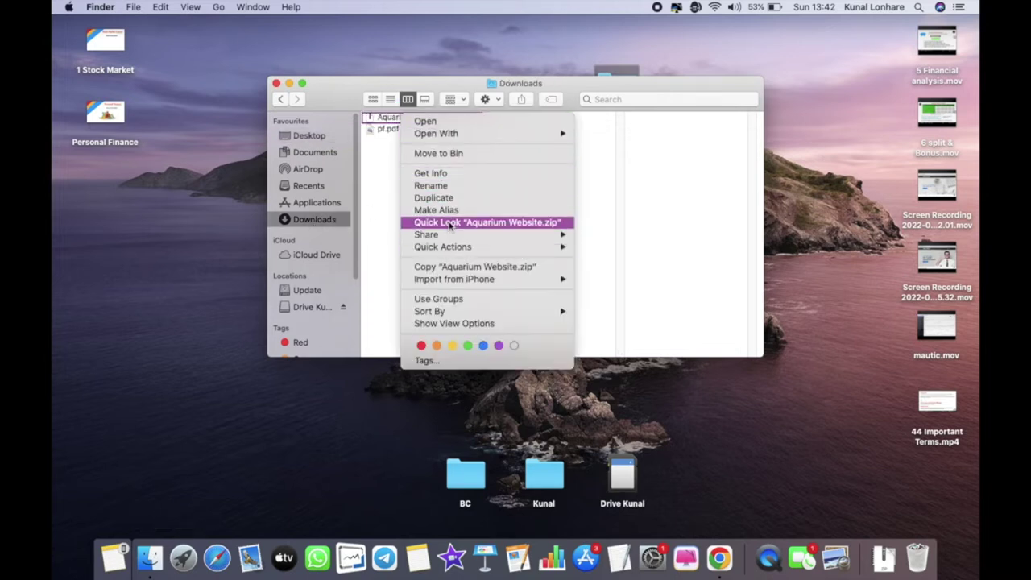
click(390, 180)
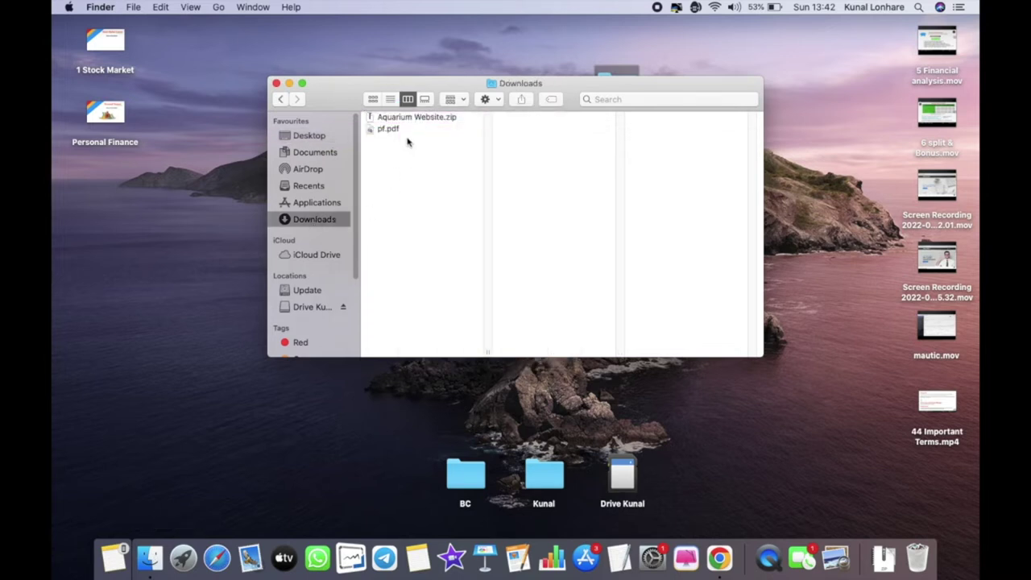
click(276, 83)
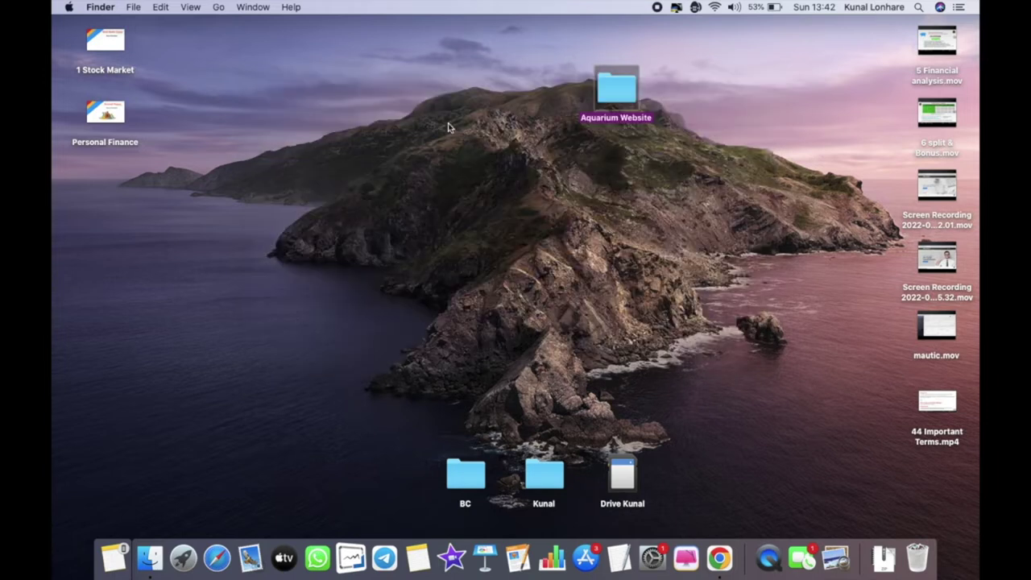
double_click(617, 83)
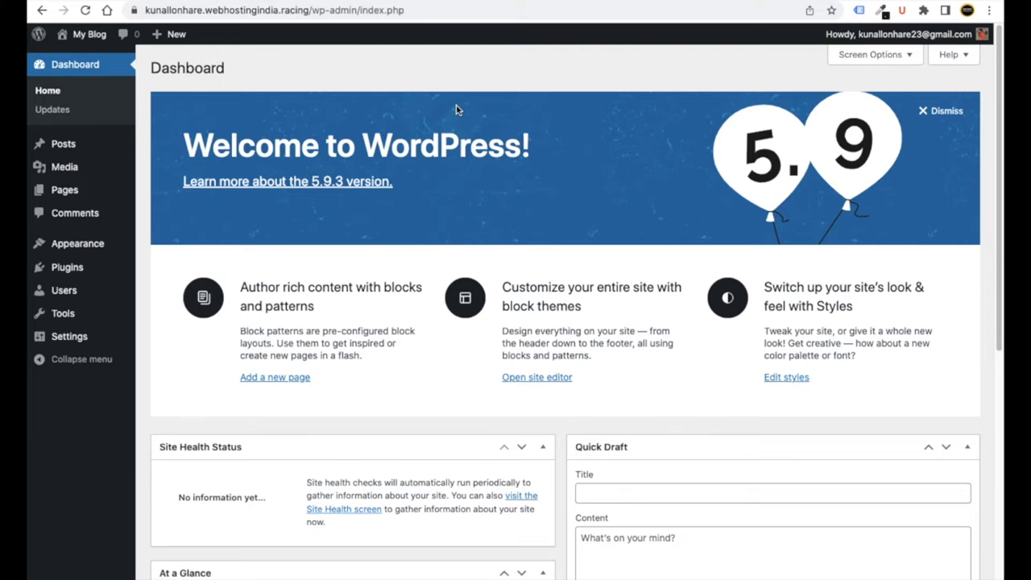
- In Screen Options, uncheck Site Health Status, At a Glance, Activity, Quick Draft, Events and News, and Welcome
click(886, 57)
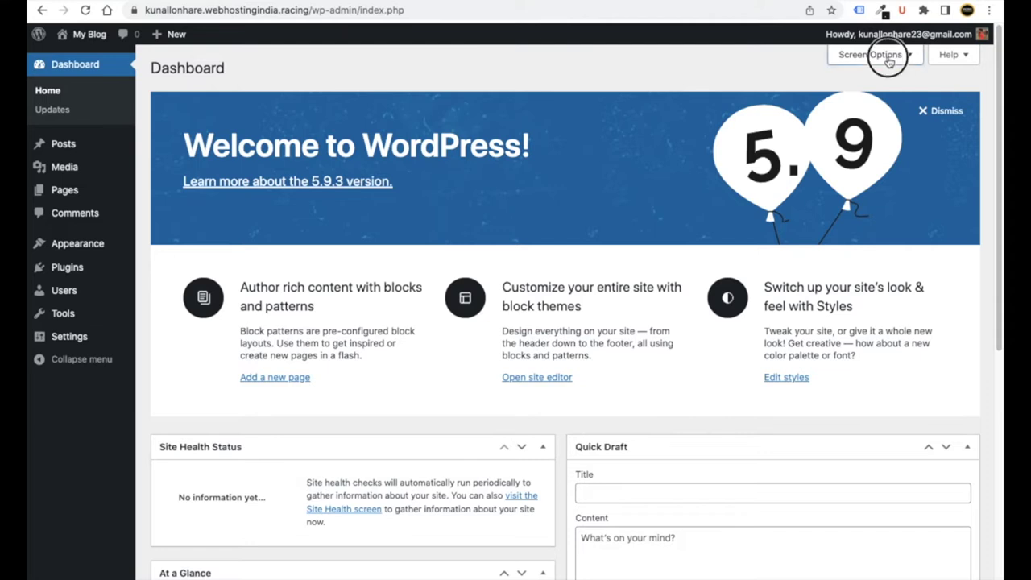
scroll(477, 379, down, 5)
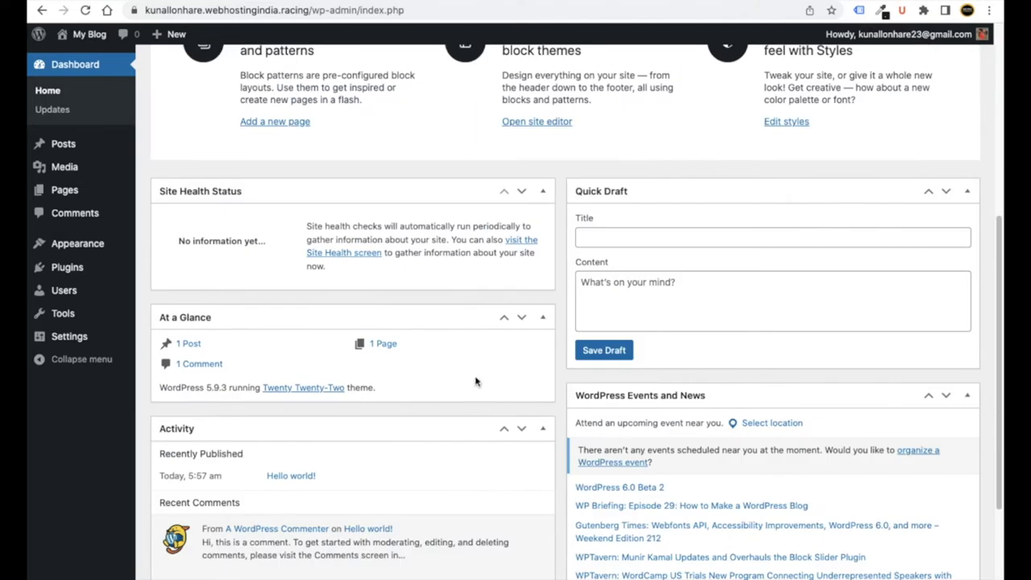
scroll(476, 399, up, 5)
click(169, 127)
click(267, 127)
click(338, 127)
click(393, 128)
click(464, 127)
click(606, 127)
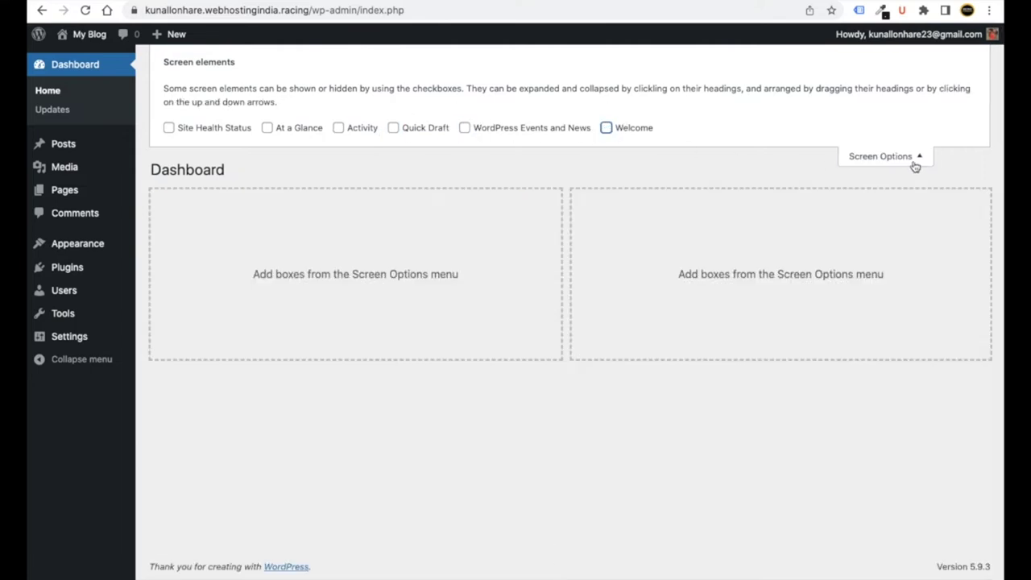
click(911, 161)
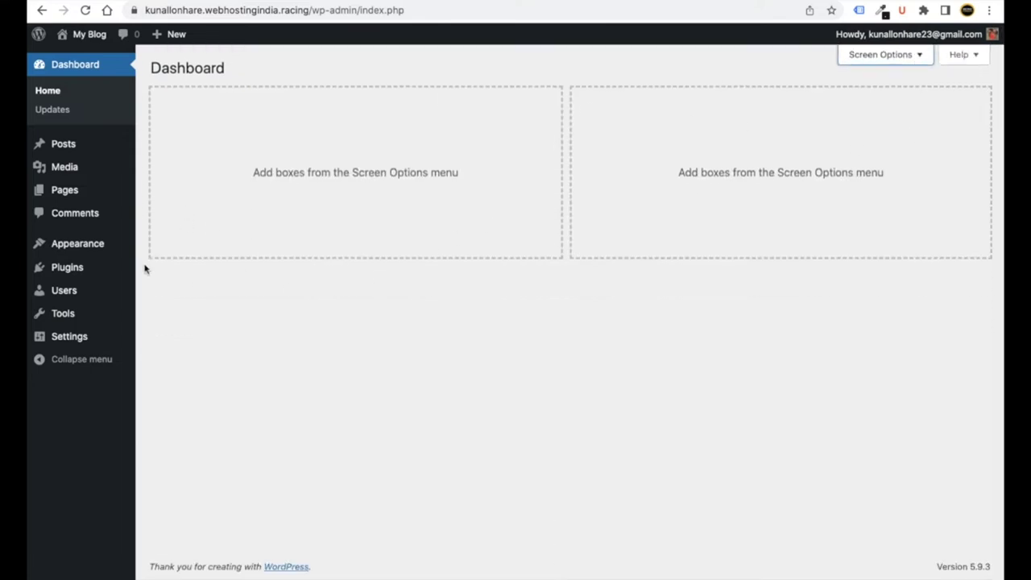
mouse_move(60, 152)
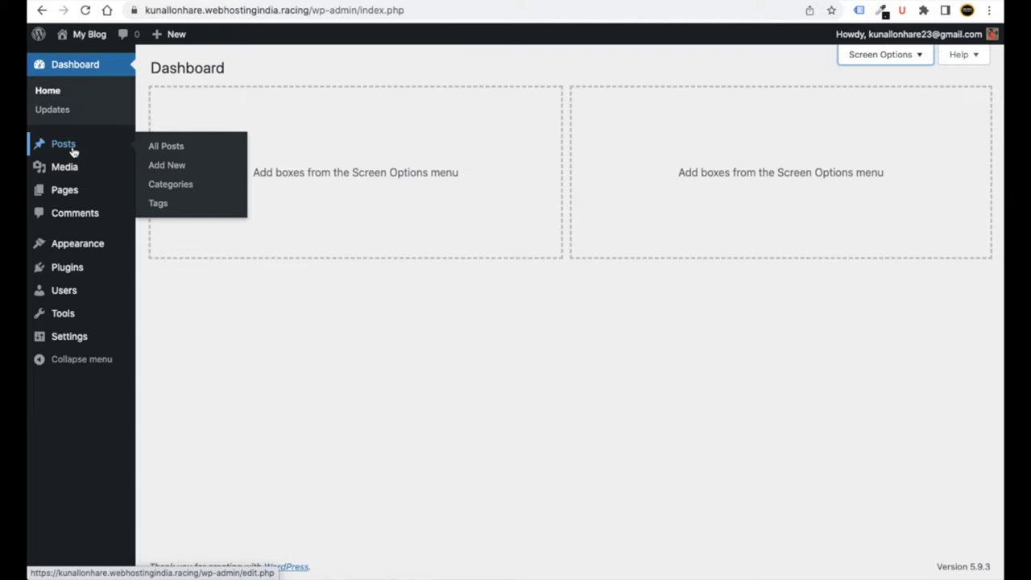
mouse_move(80, 171)
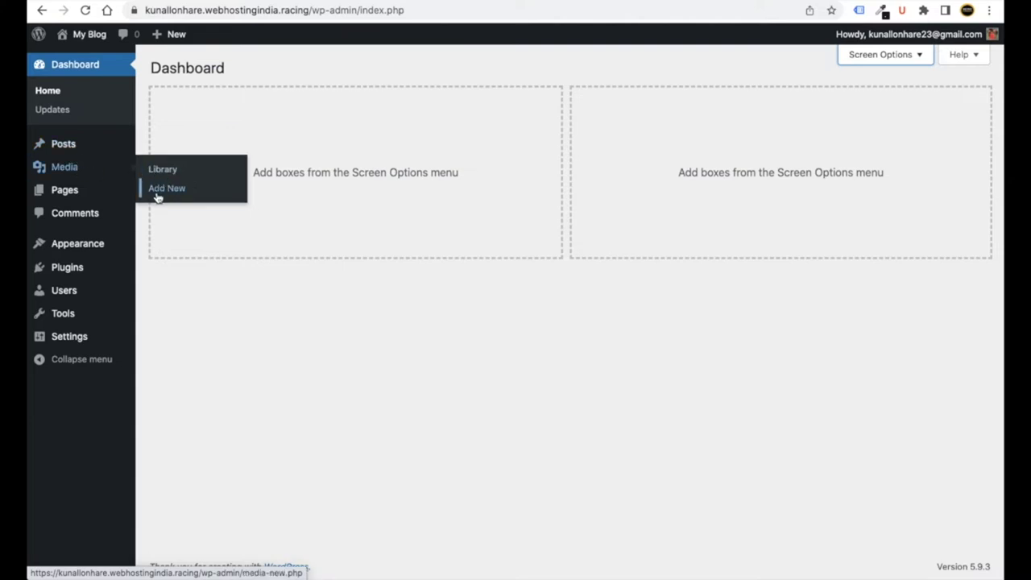
mouse_move(83, 199)
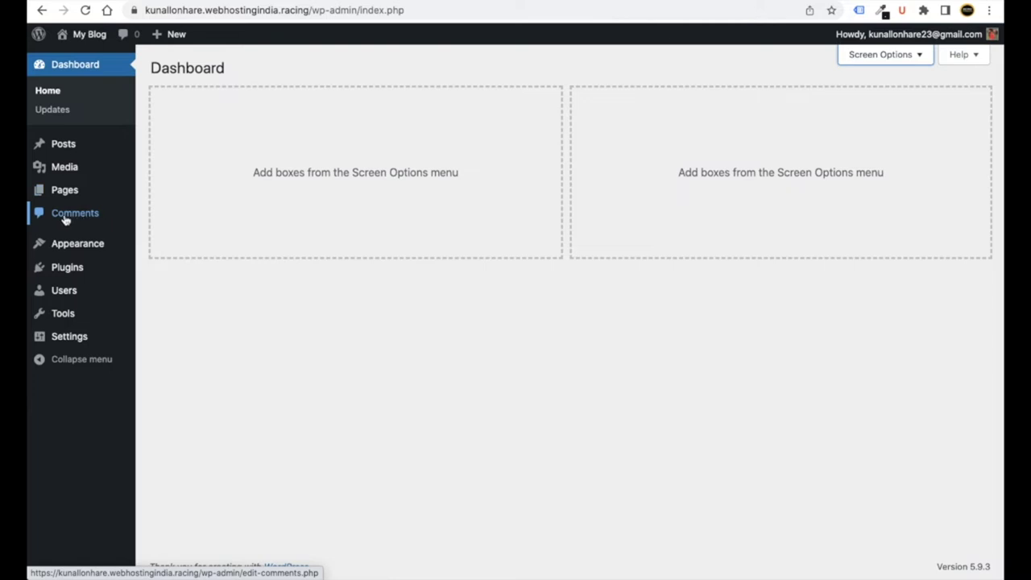
mouse_move(88, 252)
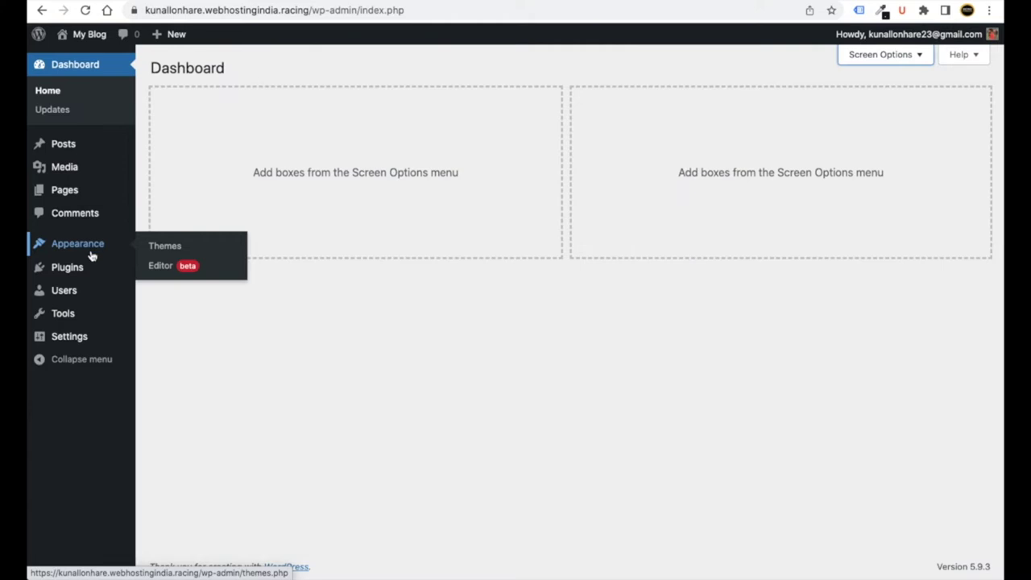
mouse_move(87, 271)
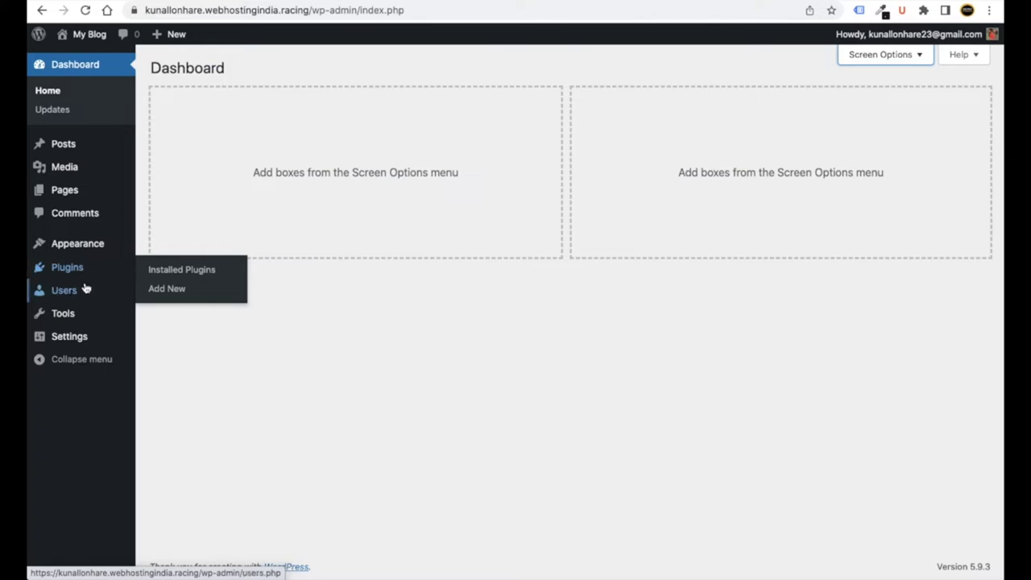
mouse_move(82, 293)
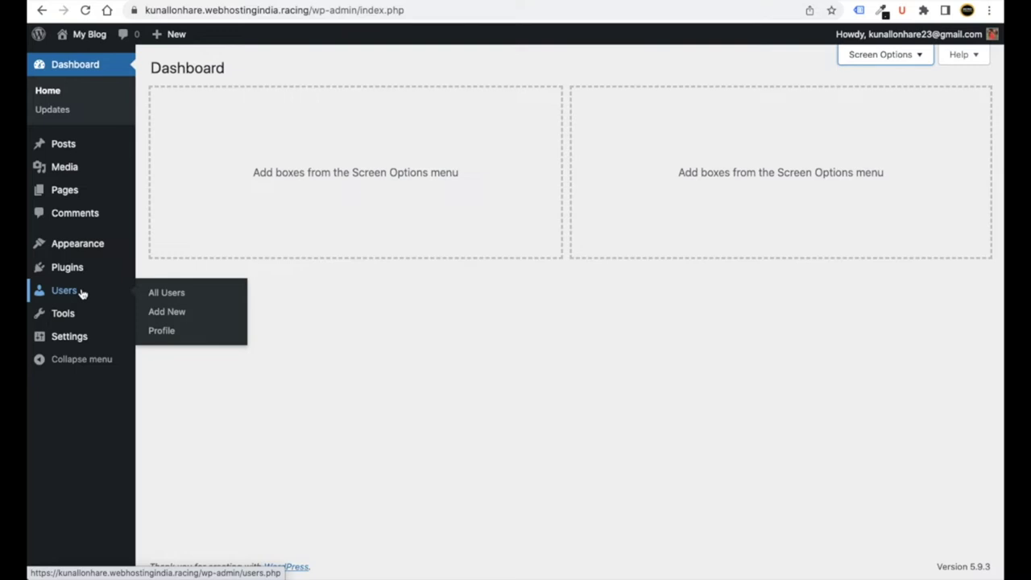
mouse_move(79, 315)
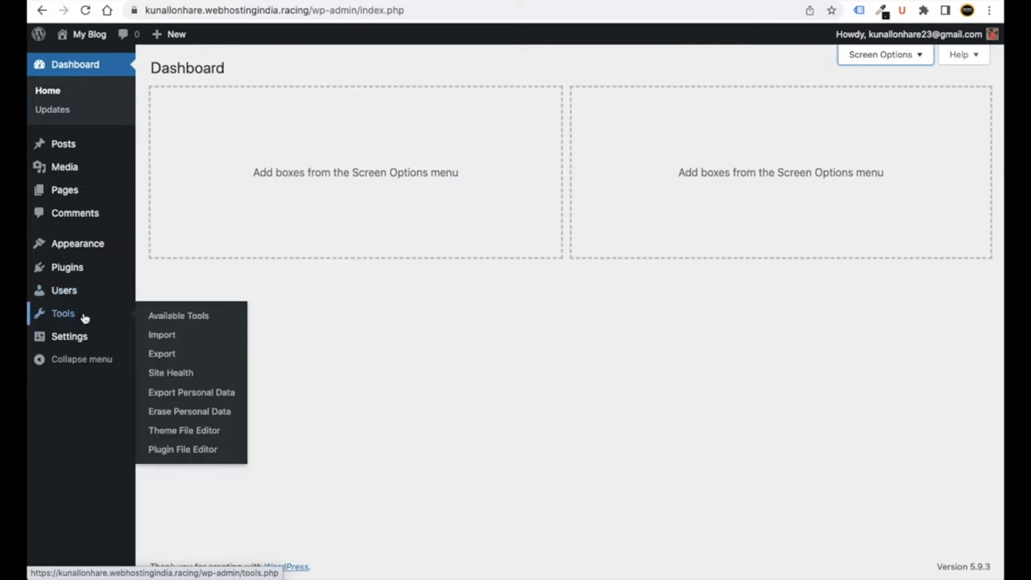
mouse_move(78, 342)
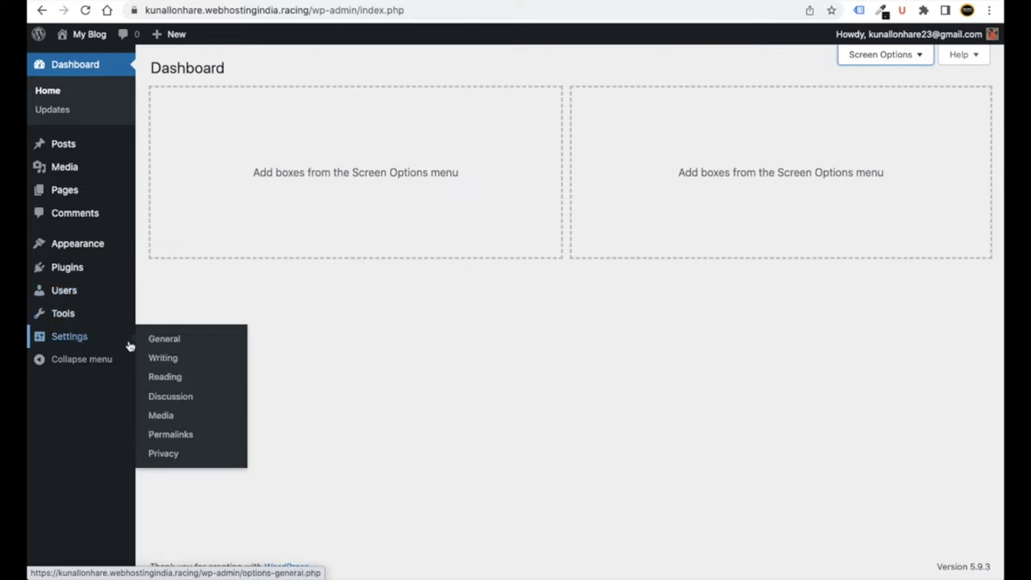
- Turn on Anyone can register in General Settings and save the changes
click(163, 341)
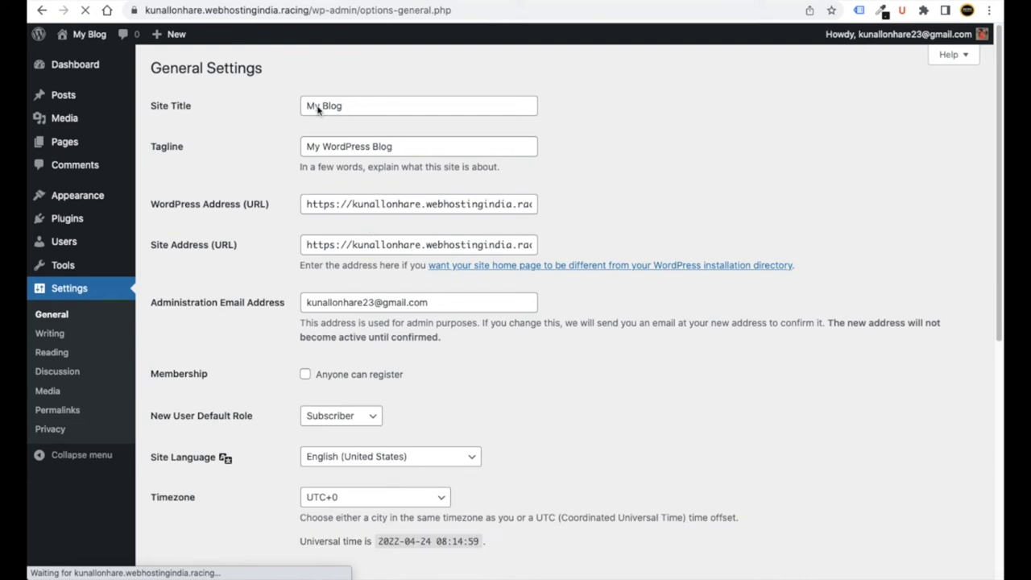
scroll(246, 320, down, 2)
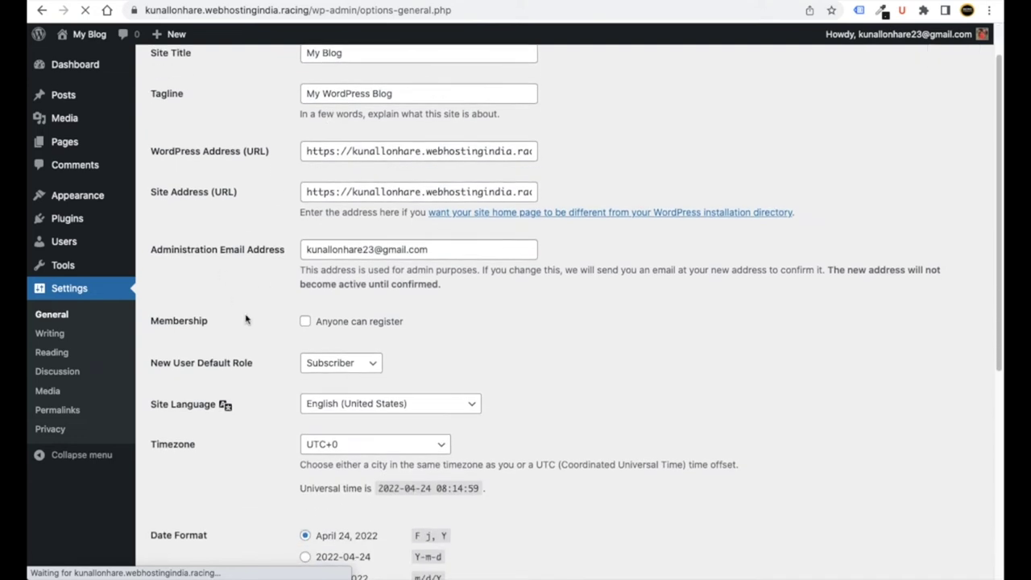
click(305, 321)
scroll(263, 324, down, 5)
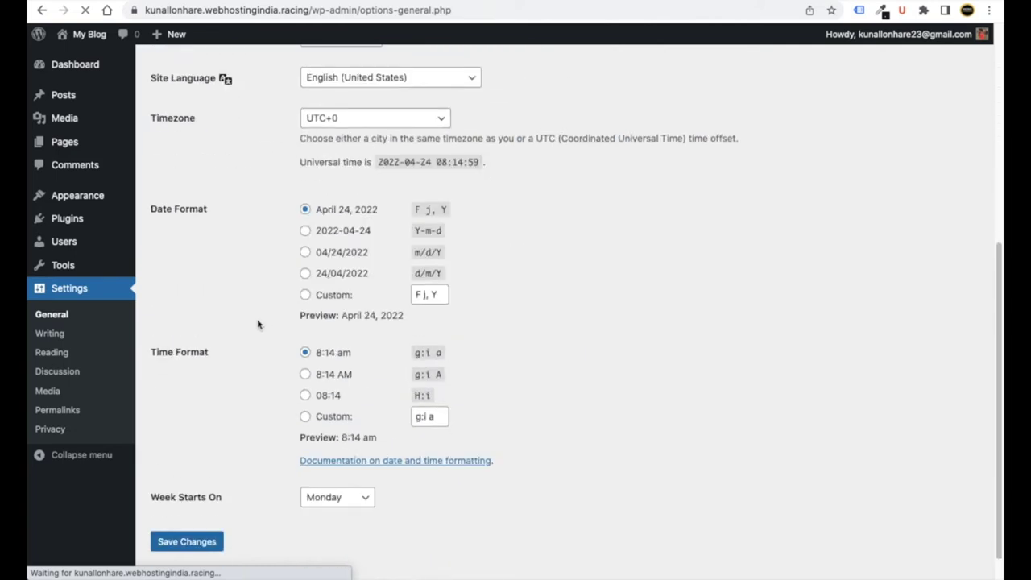
click(200, 518)
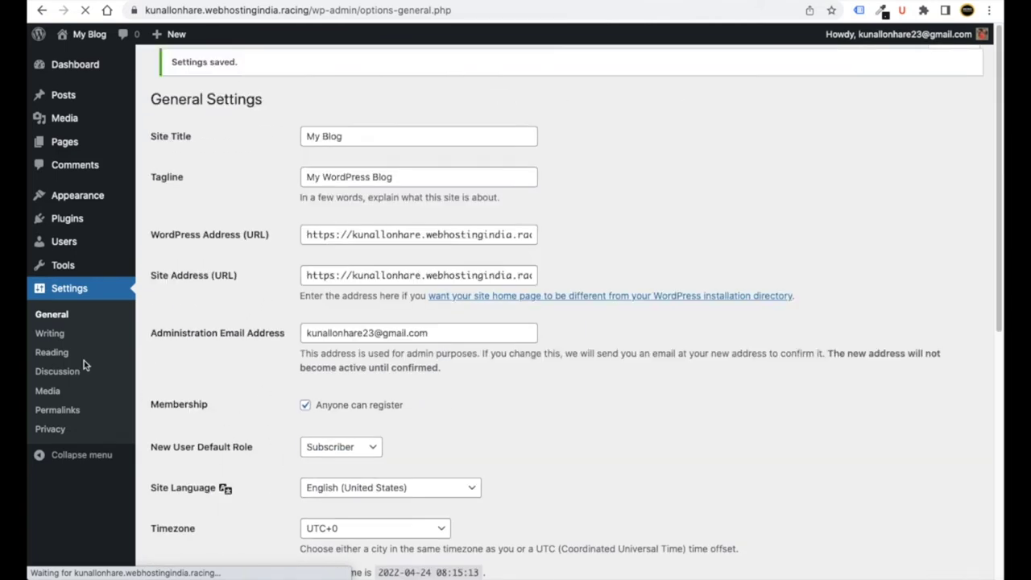
click(50, 336)
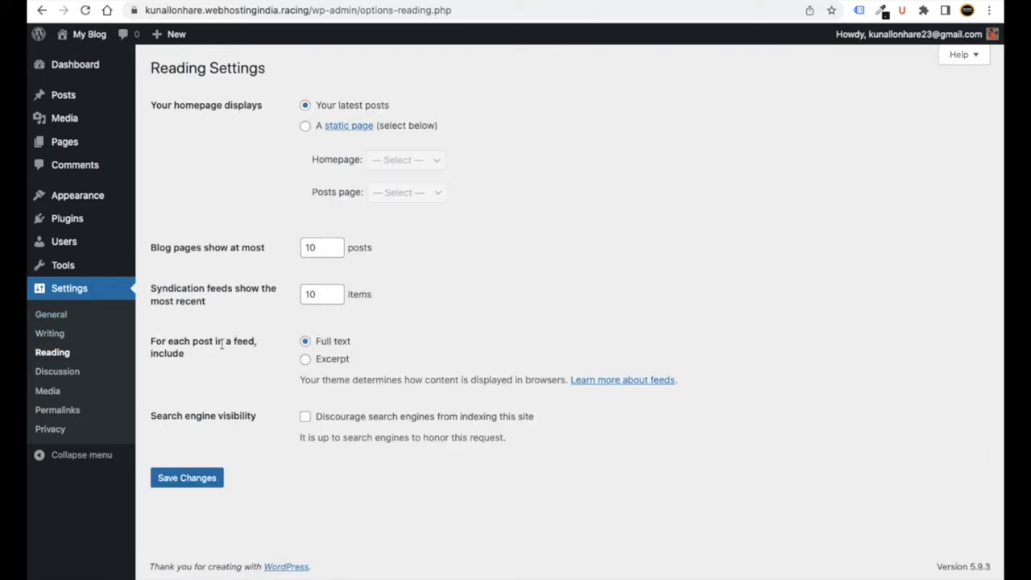
- Save permalinks with the Post name structure /%postname%/ and return to the Dashboard
click(62, 411)
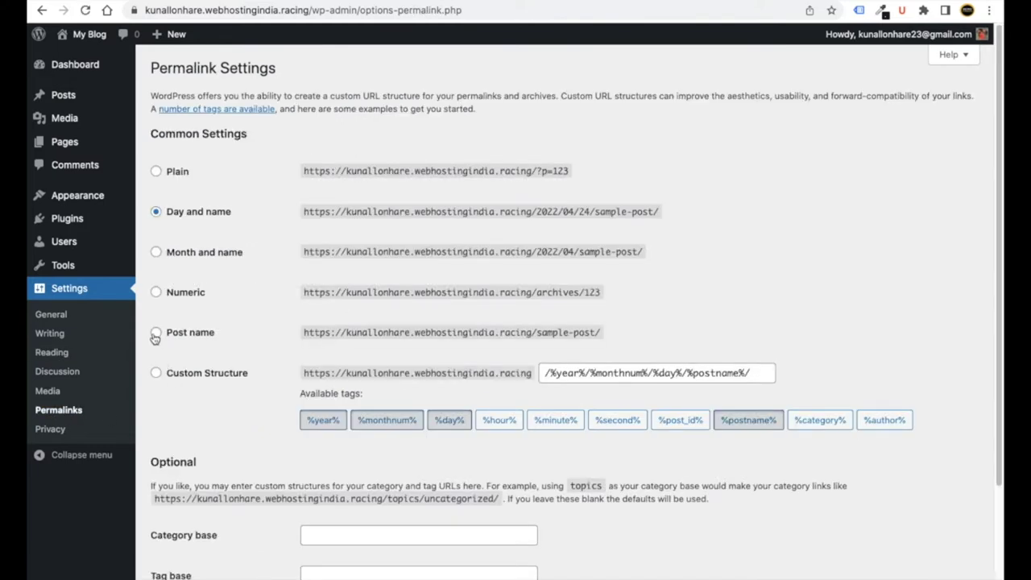
click(155, 333)
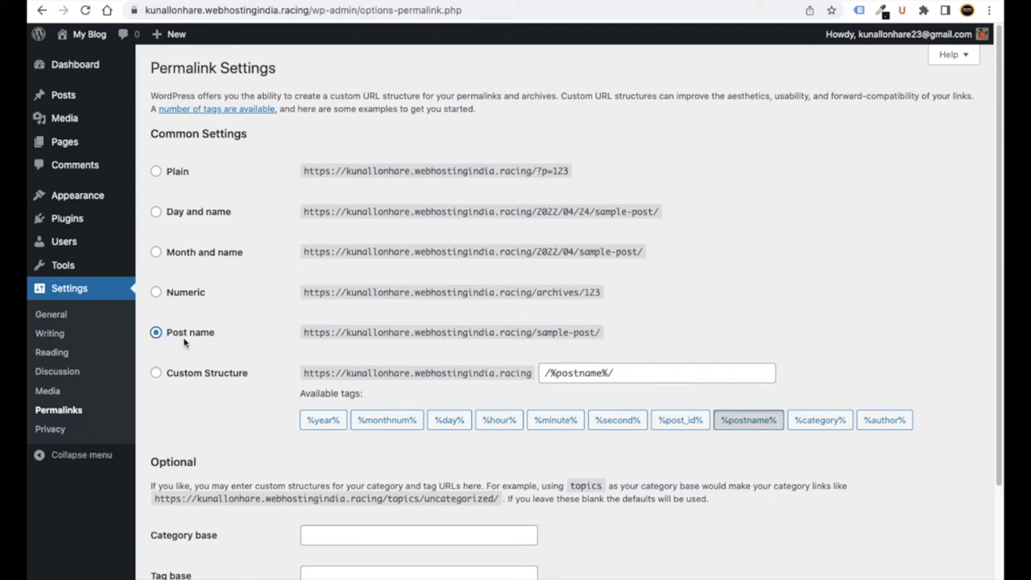
scroll(210, 345, down, 3)
click(201, 519)
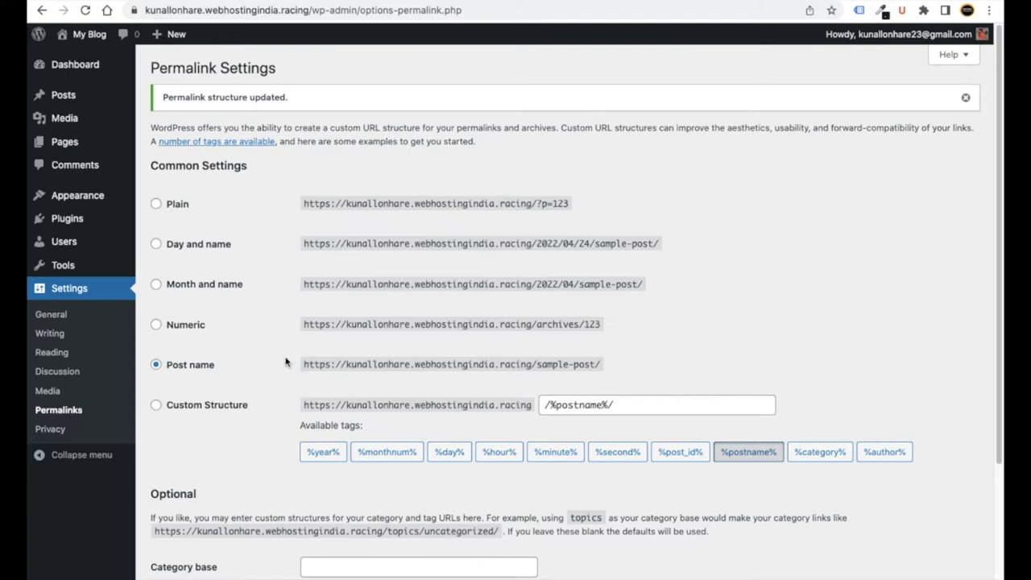
click(72, 64)
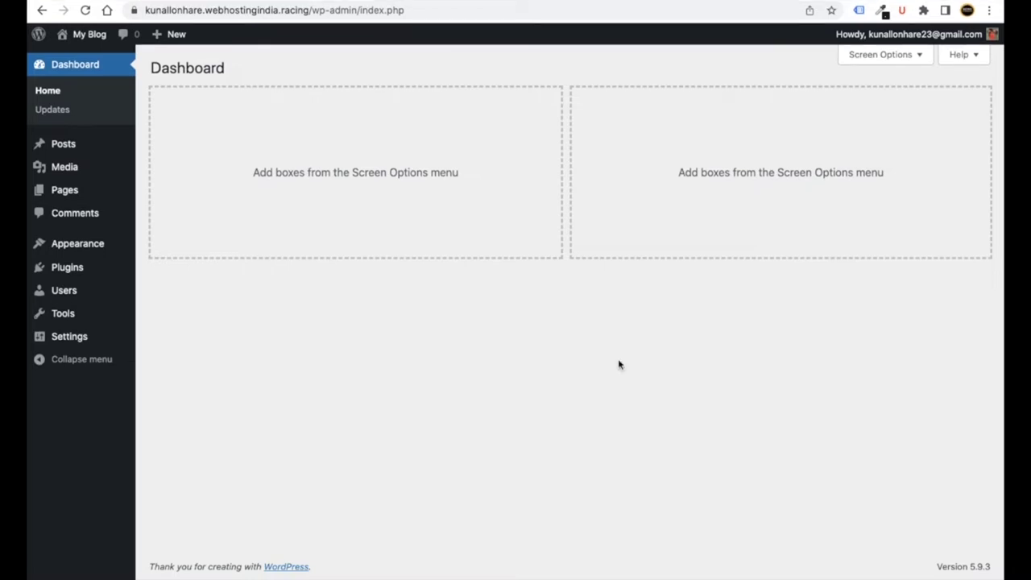
- Search plugins for 'elementor', then install and activate Elementor Website Builder
mouse_move(67, 272)
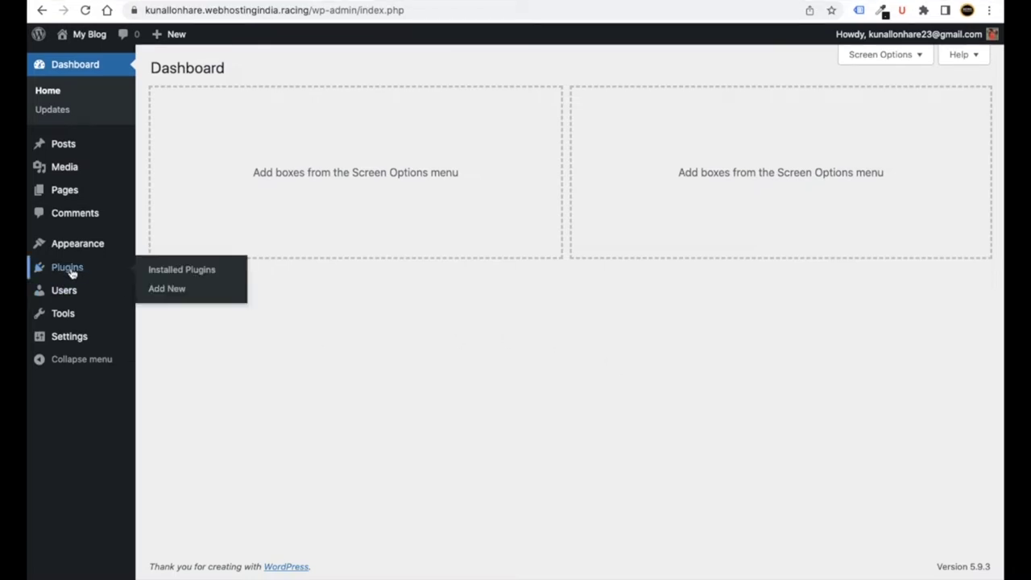
click(167, 291)
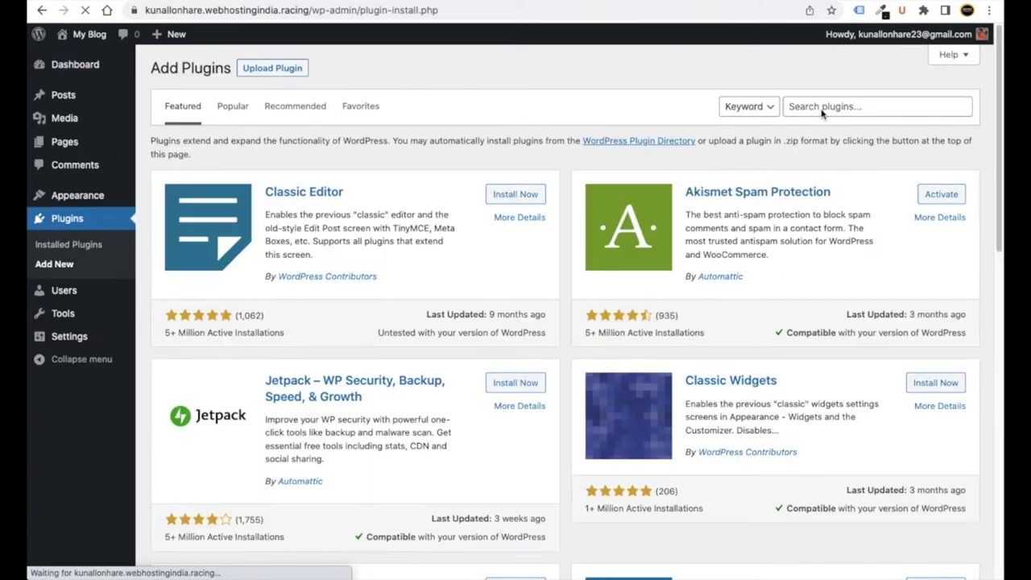
click(822, 109)
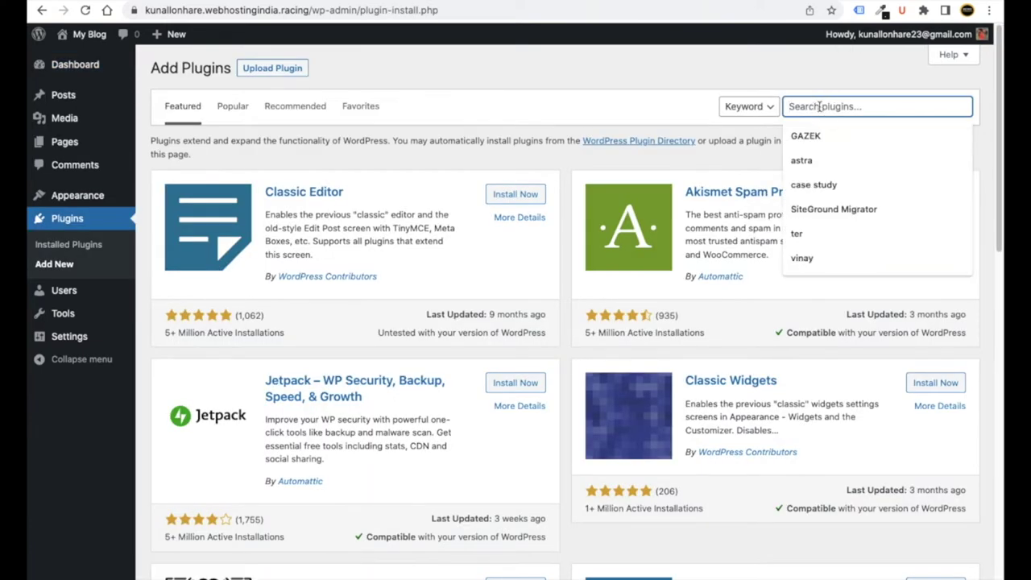
text(ele)
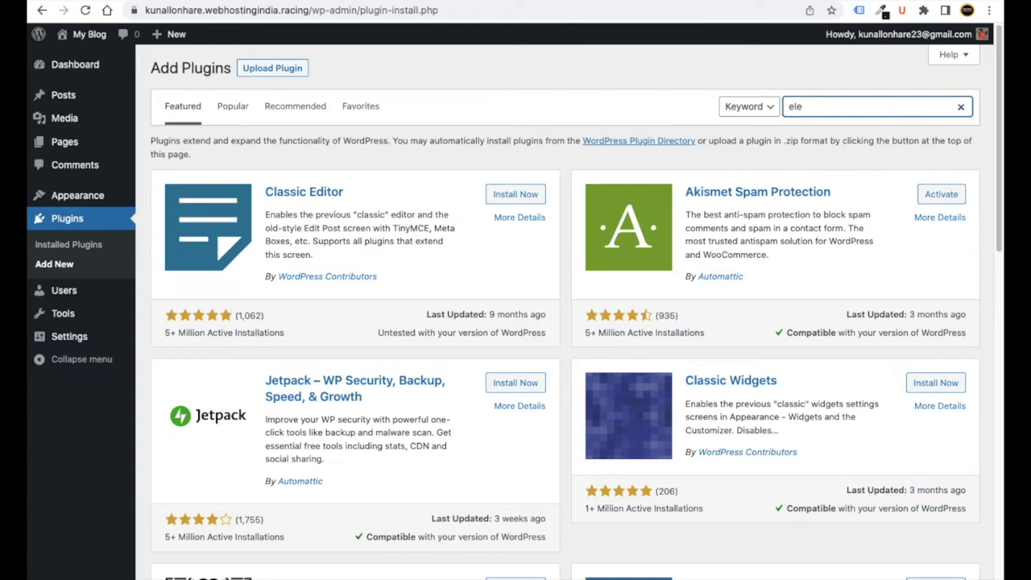
text(mentor)
scroll(853, 175, up, 5)
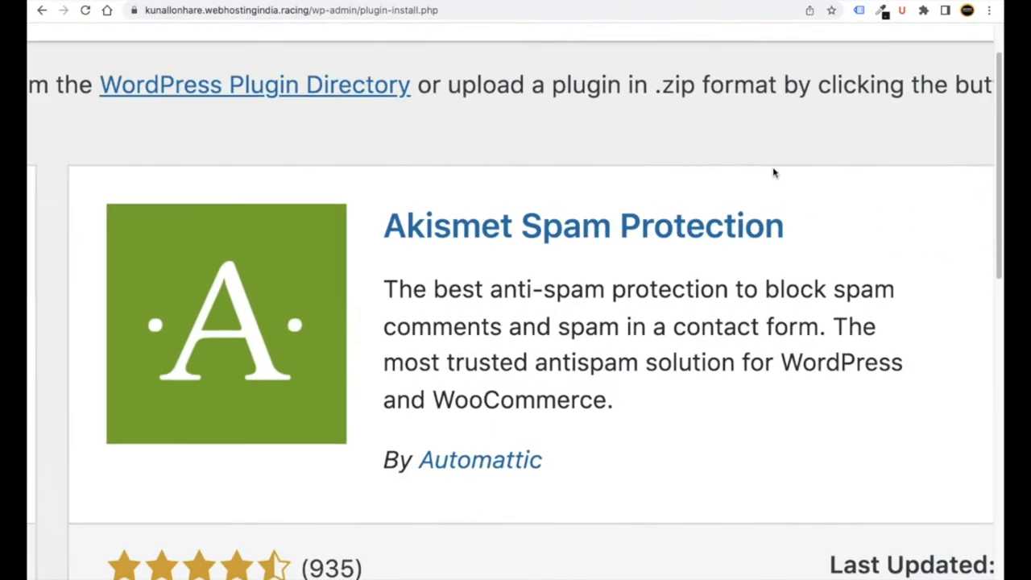
scroll(838, 145, up, 2)
scroll(811, 116, down, 4)
scroll(475, 291, down, 3)
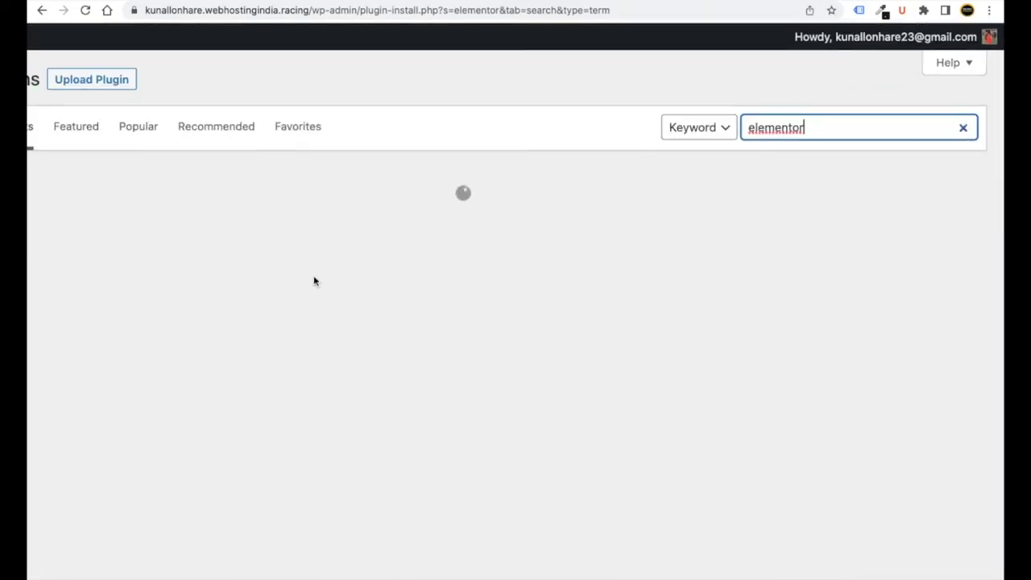
click(507, 186)
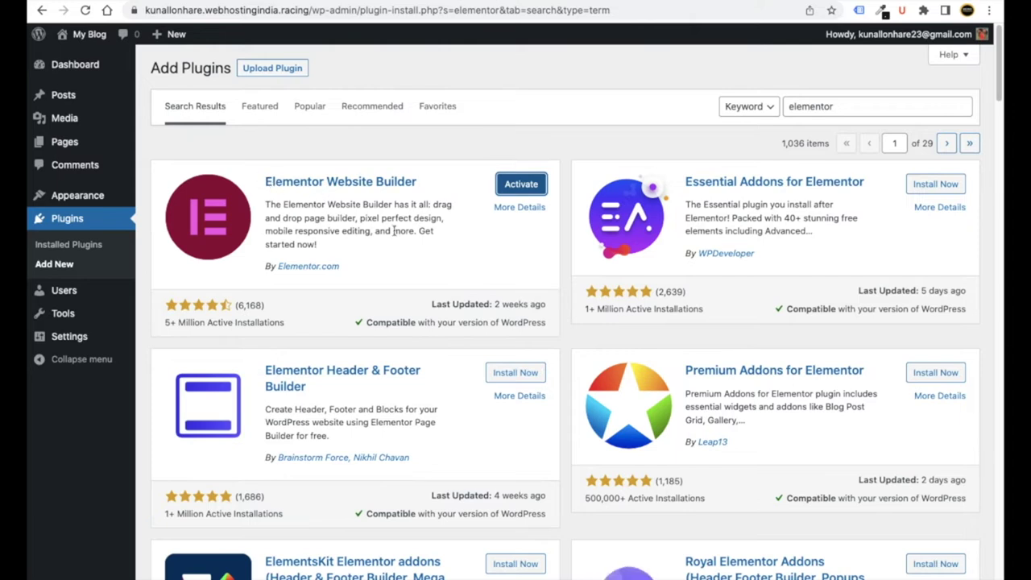
click(529, 186)
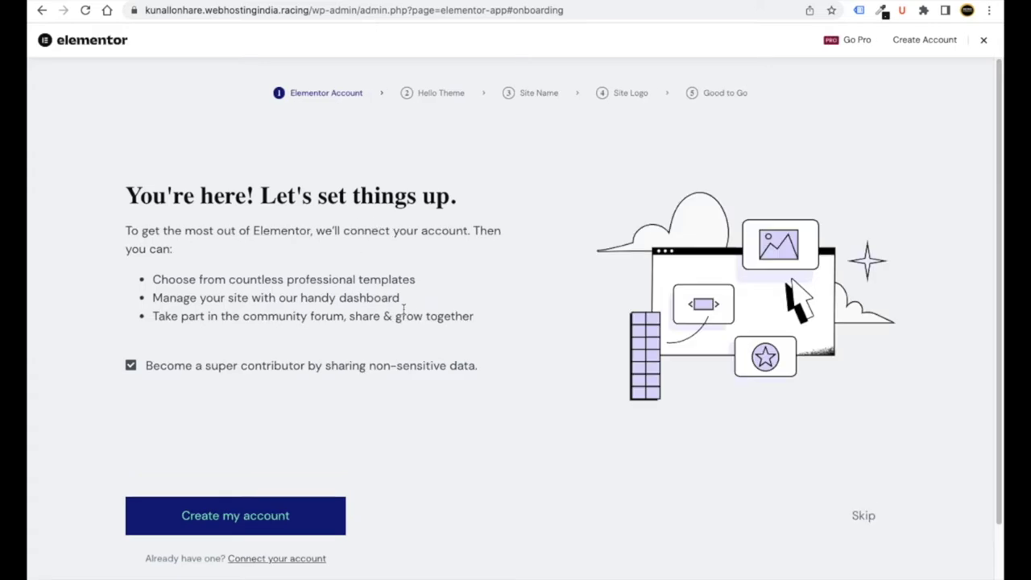
- Skip the account, Hello Theme, site name, site logo and final steps of Elementor's setup wizard
scroll(405, 314, down, 1)
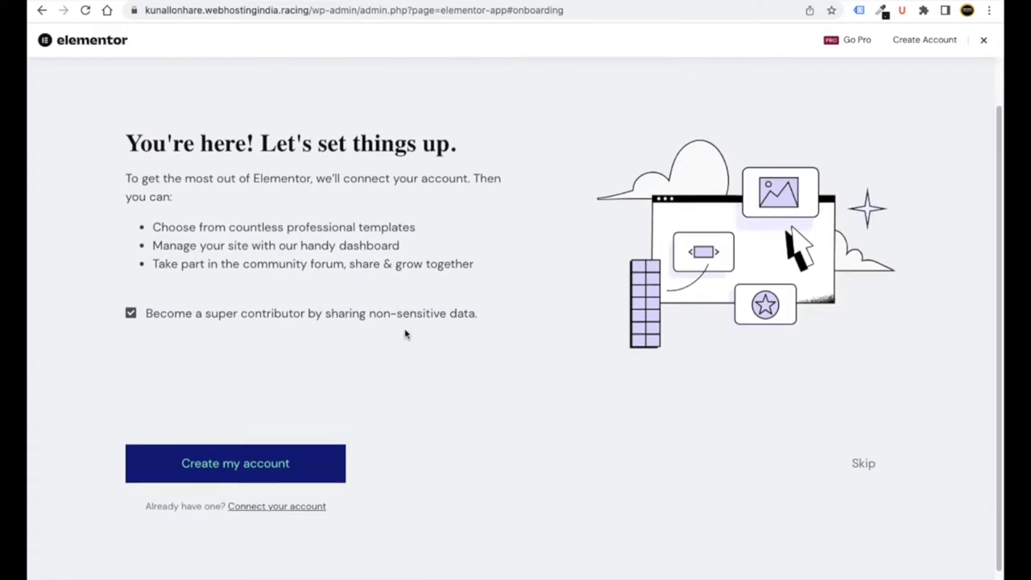
scroll(405, 334, up, 1)
scroll(403, 332, down, 2)
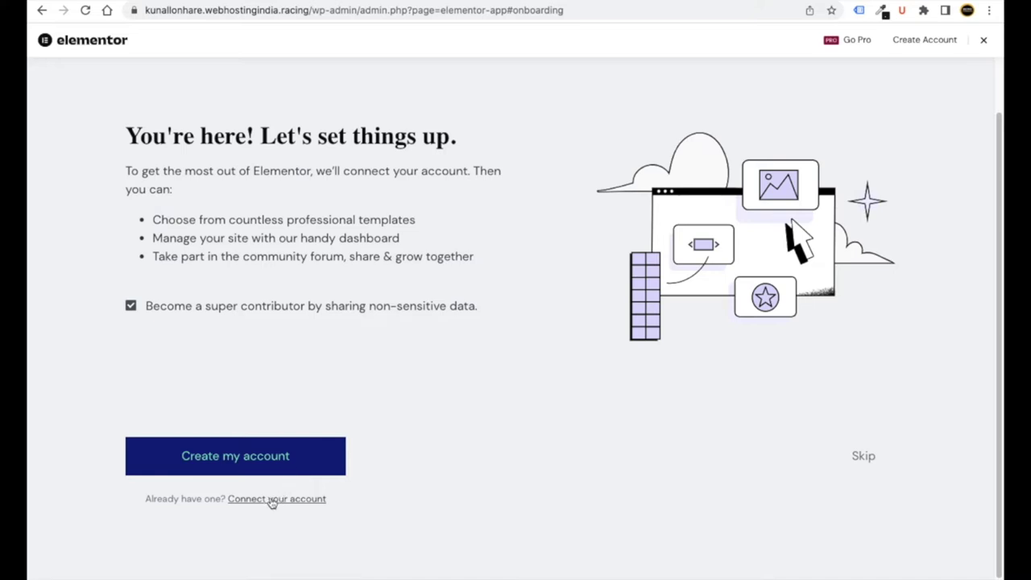
click(862, 456)
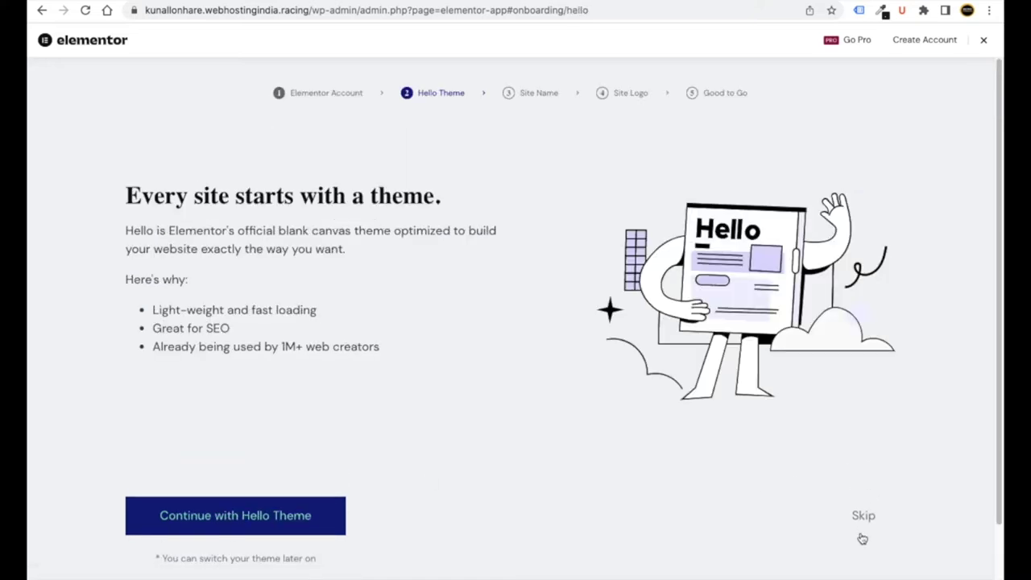
click(863, 502)
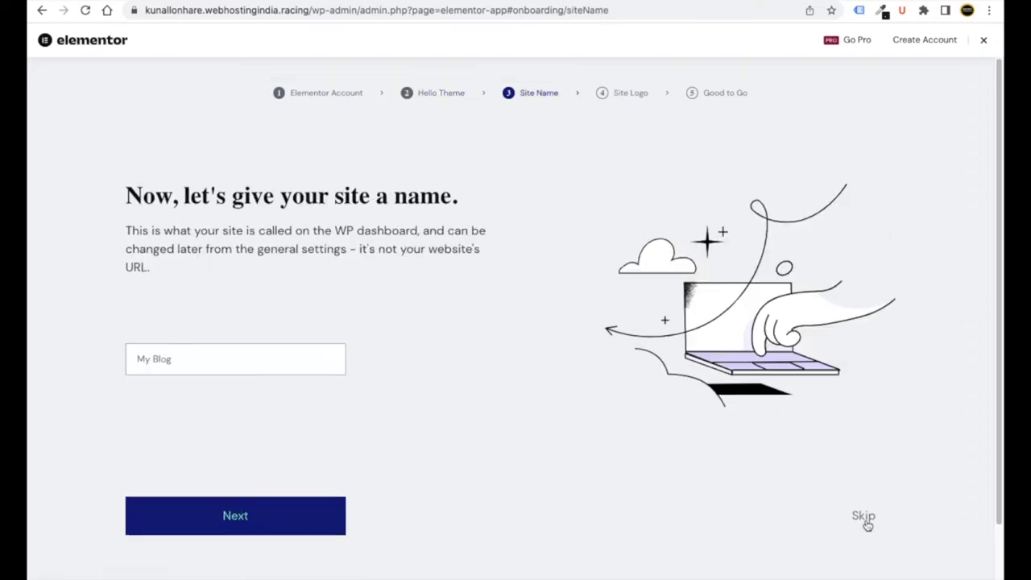
click(867, 518)
scroll(877, 510, down, 2)
click(868, 495)
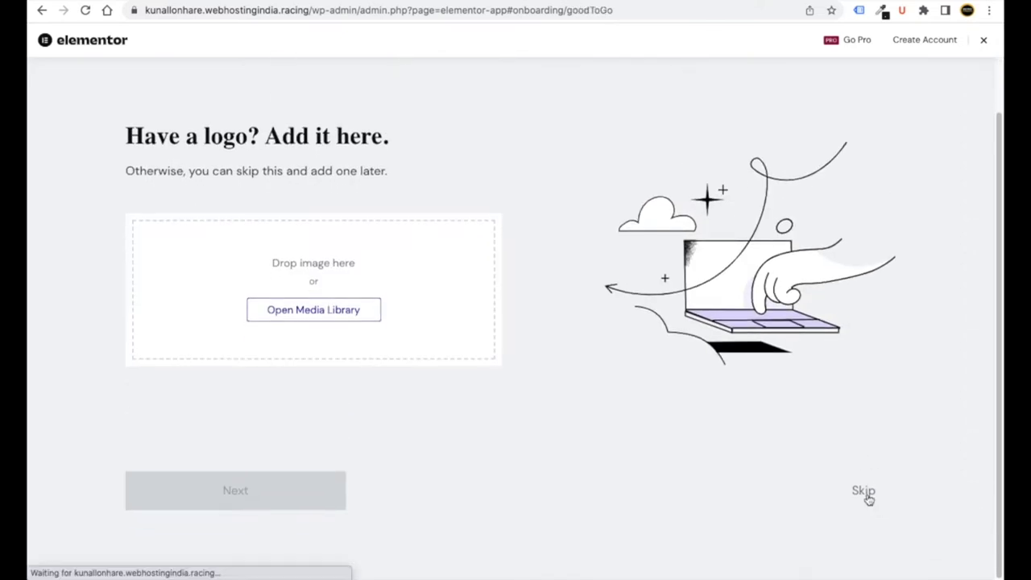
click(857, 486)
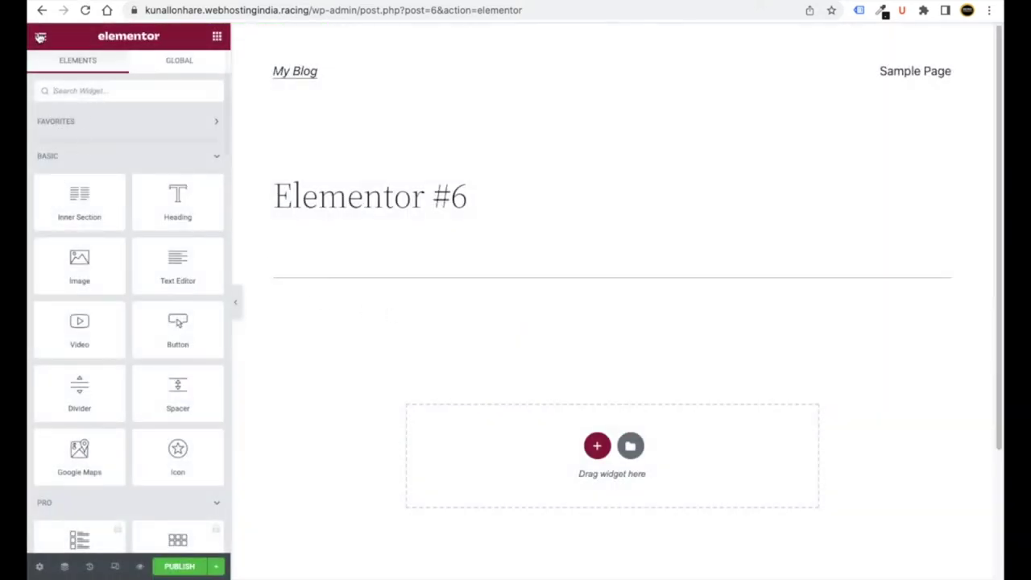
- Exit the Elementor editor to the dashboard and view the list of all pages
click(40, 38)
click(44, 40)
click(41, 39)
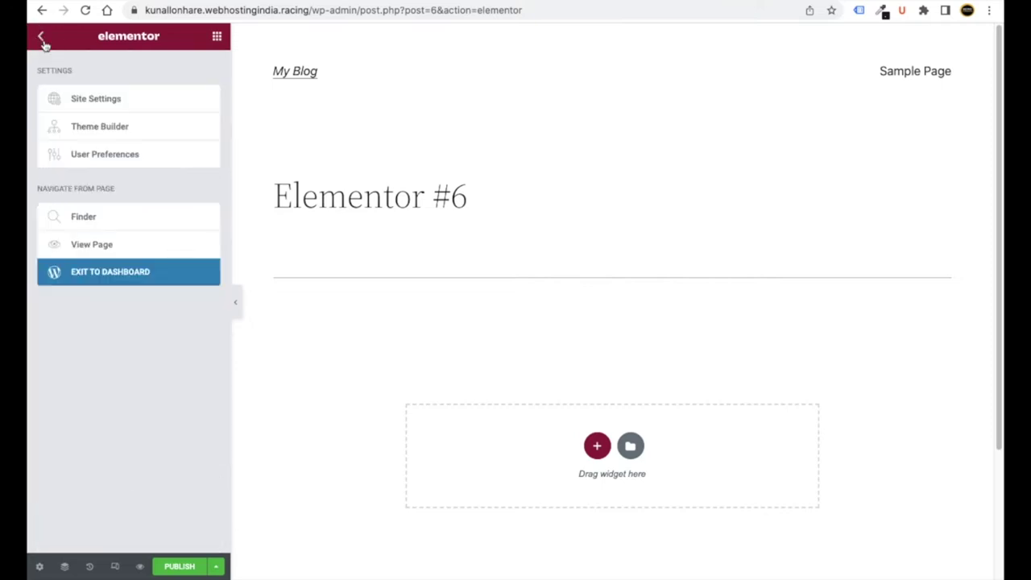
click(137, 273)
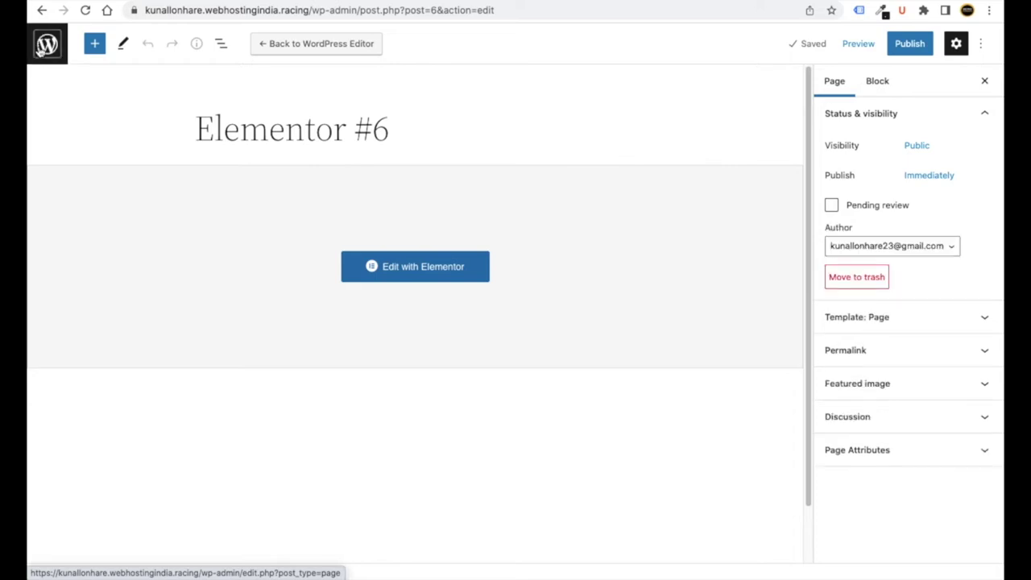
click(48, 46)
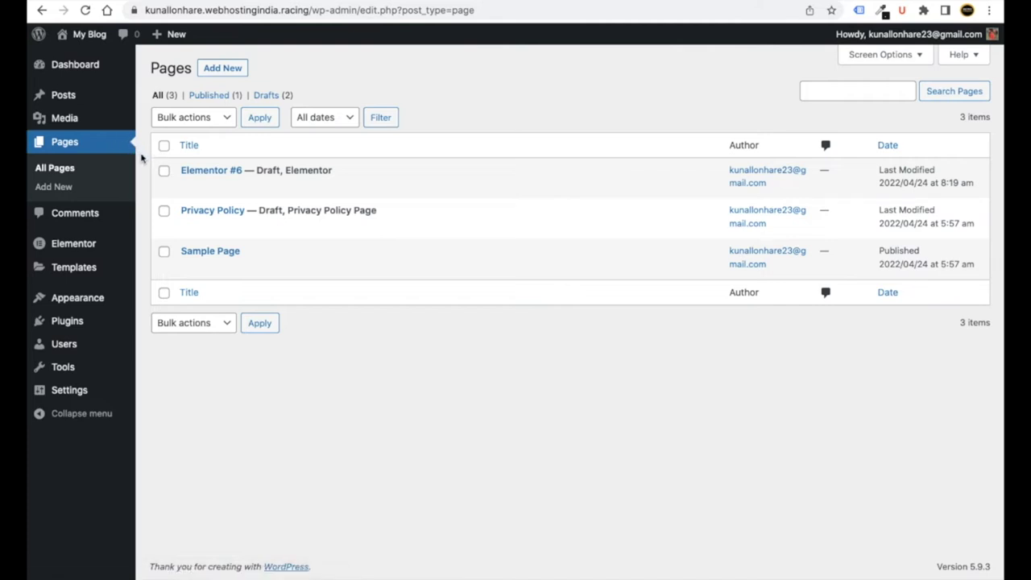
- Hide the Elementor Overview box via Dashboard Screen Options, then go to Appearance > Themes
mouse_move(108, 76)
click(78, 64)
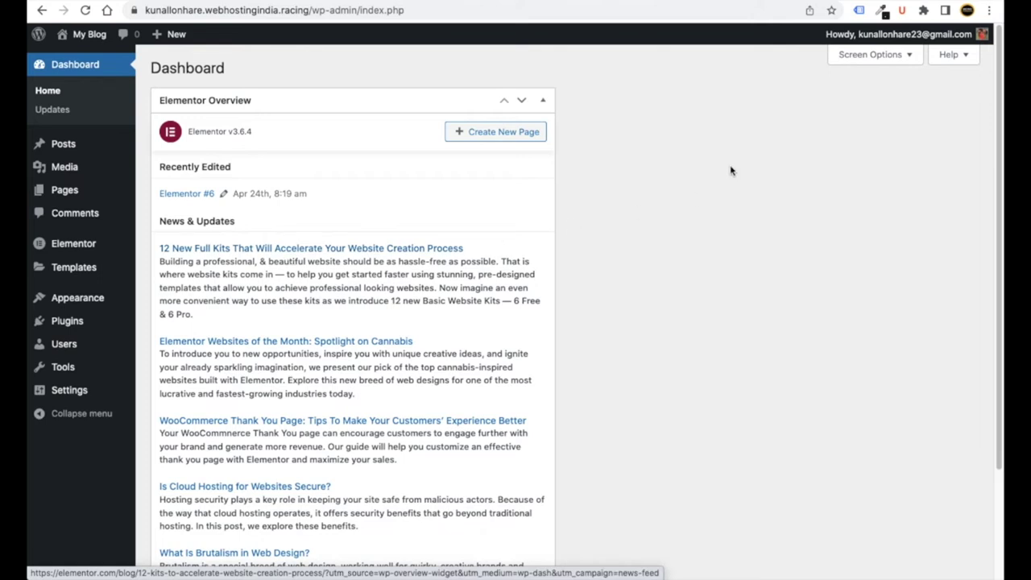
click(856, 57)
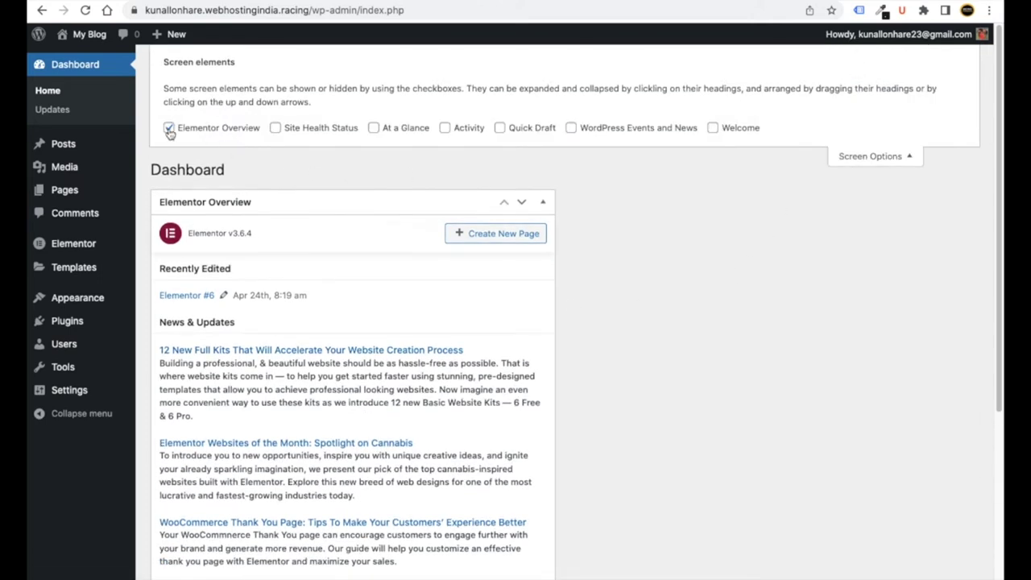
click(168, 128)
click(870, 160)
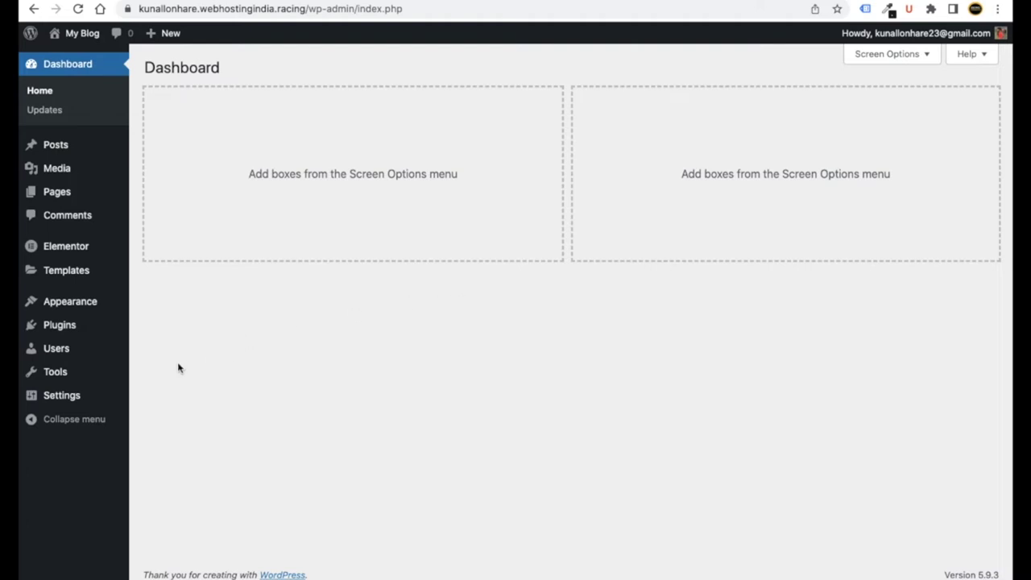
mouse_move(81, 304)
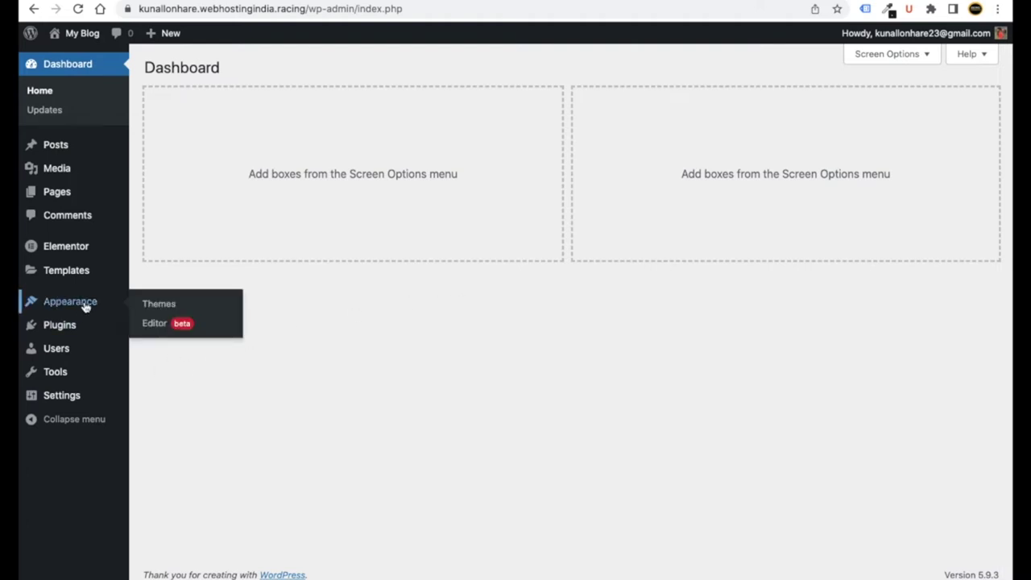
click(168, 306)
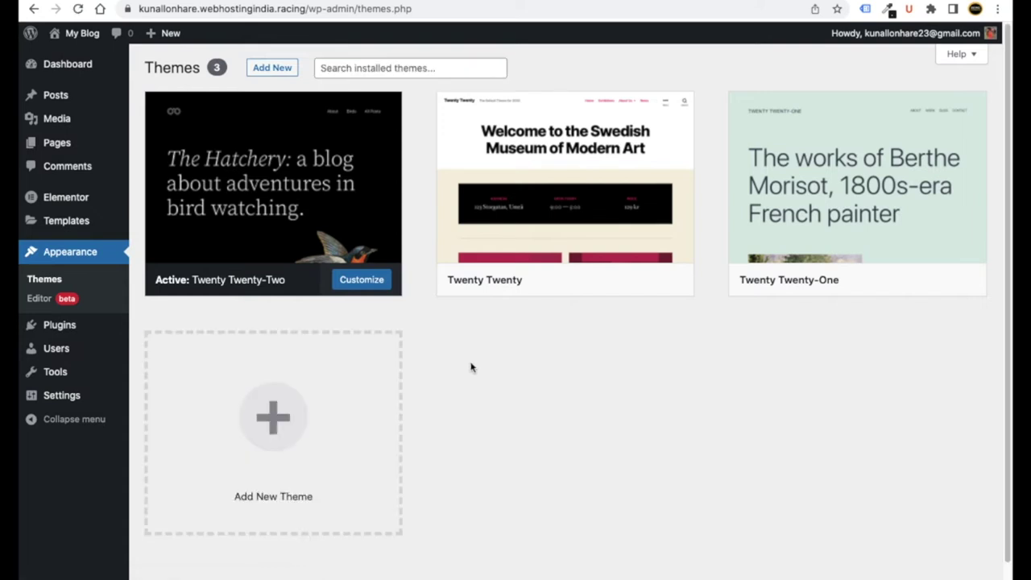
- Search the theme directory for 'ocean', then install and activate OceanWP
click(272, 69)
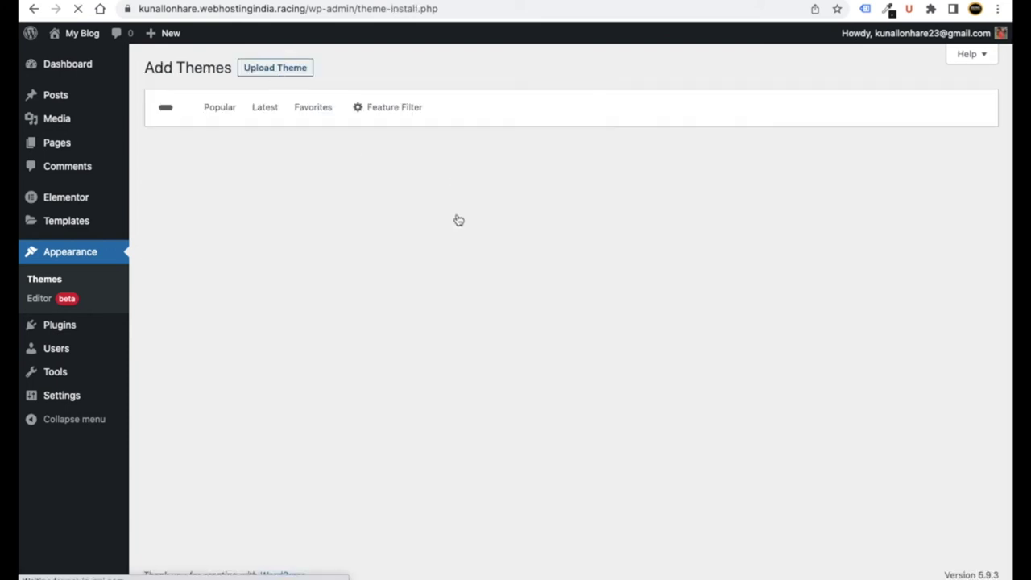
click(841, 112)
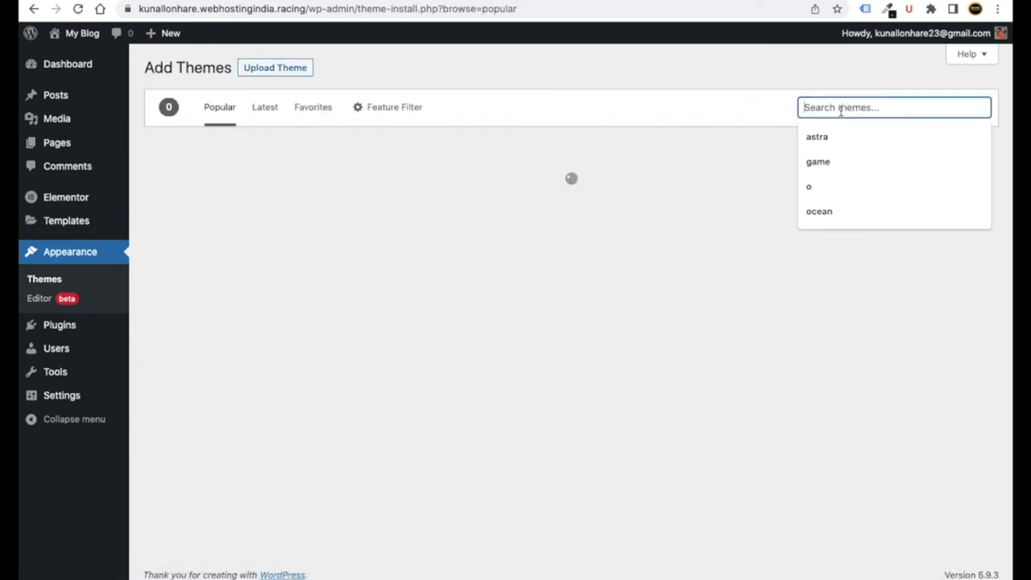
scroll(841, 112, up, 5)
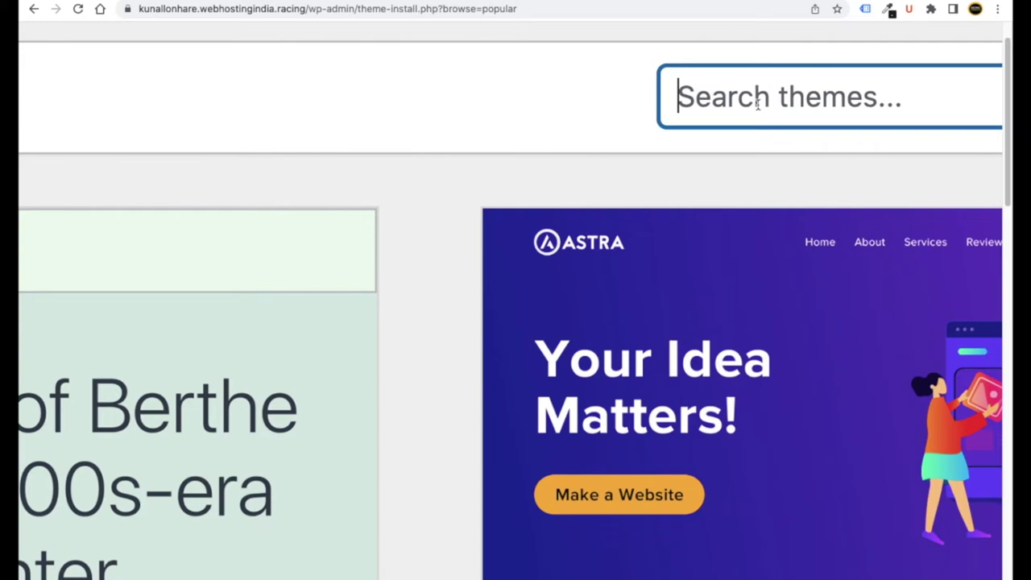
text(ocean)
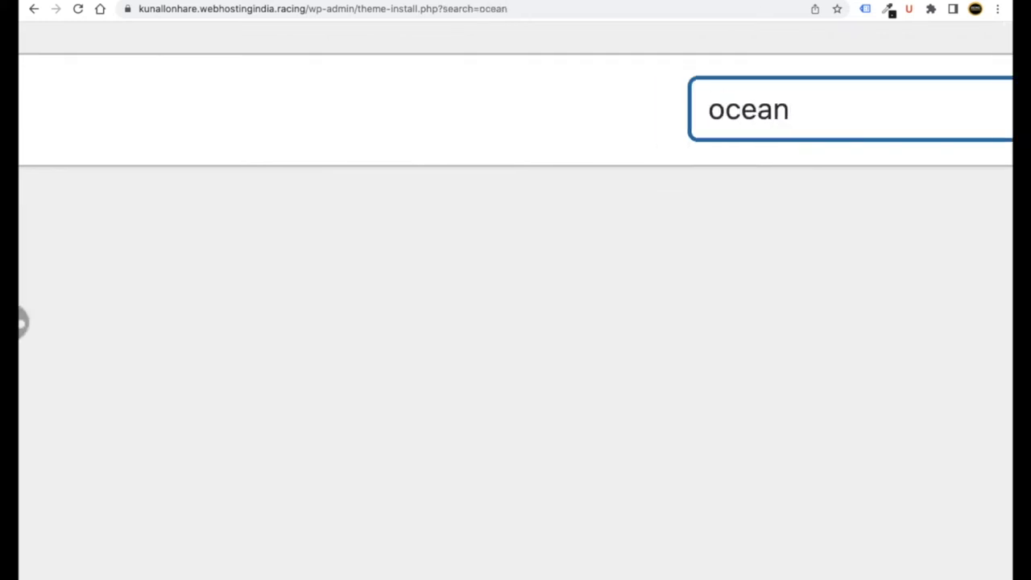
scroll(467, 237, down, 5)
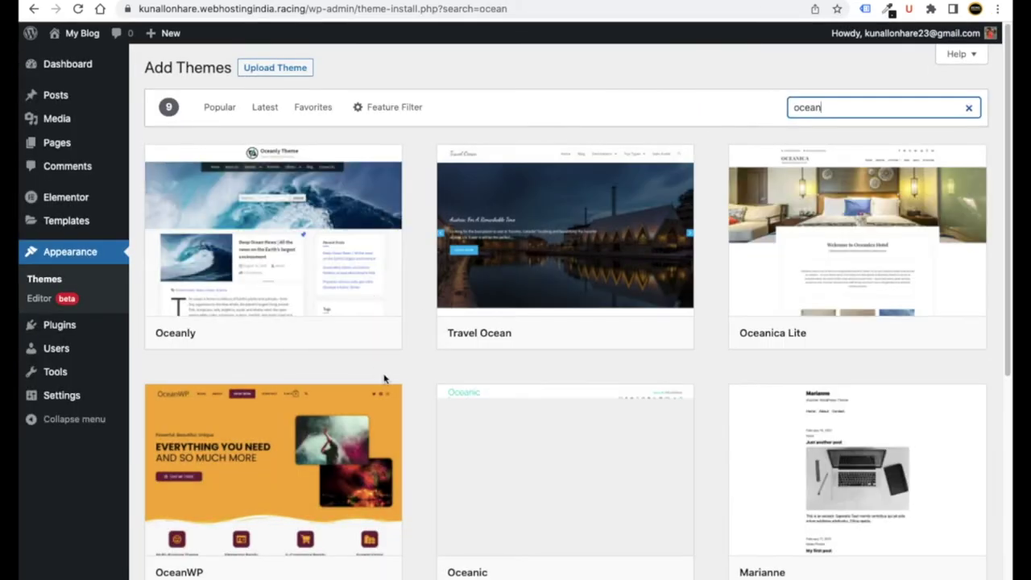
scroll(371, 330, down, 3)
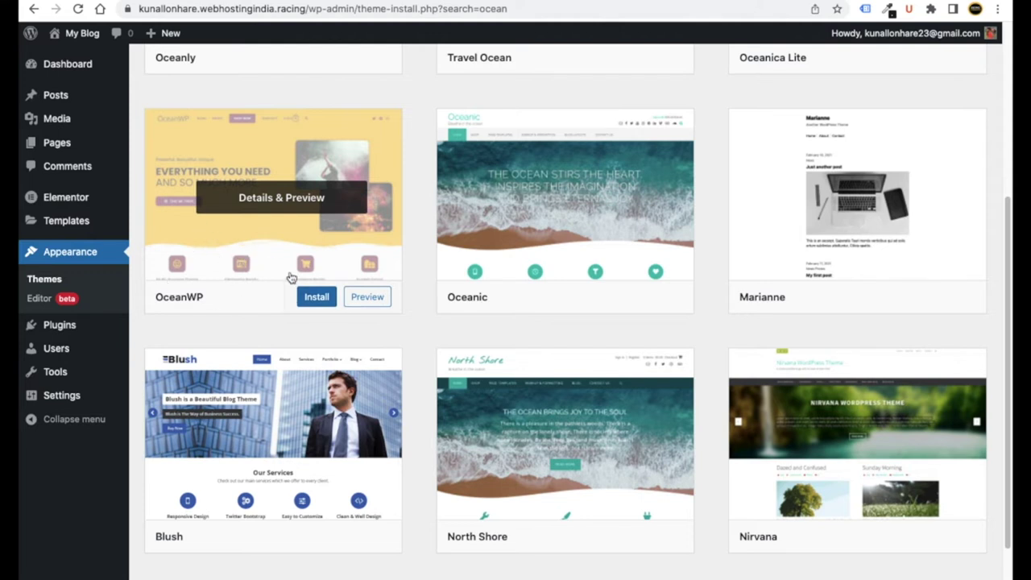
click(318, 300)
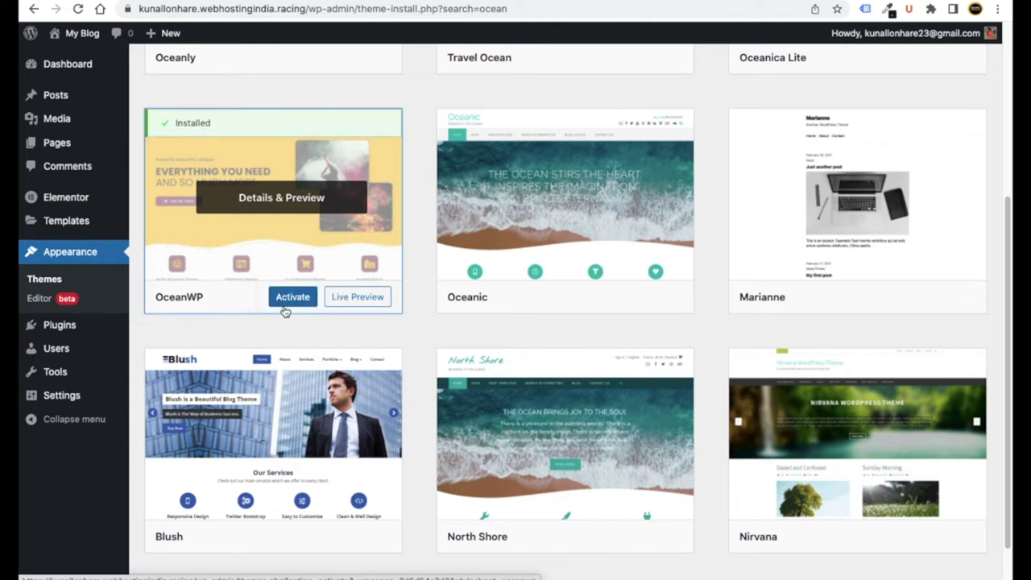
click(296, 303)
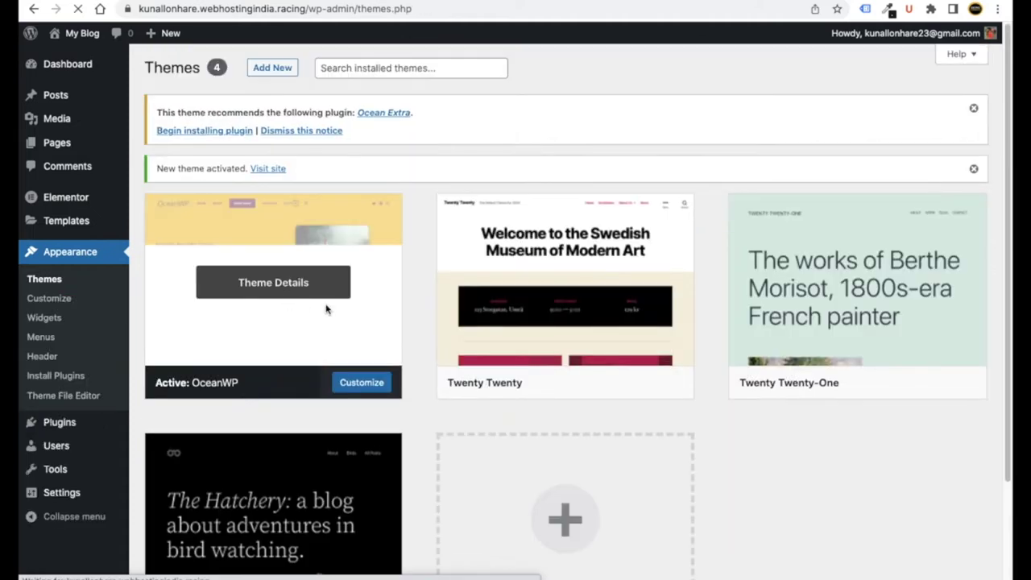
- Preview the OceanWP-styled site in a new browser tab, then return to the admin Dashboard
scroll(242, 350, down, 1)
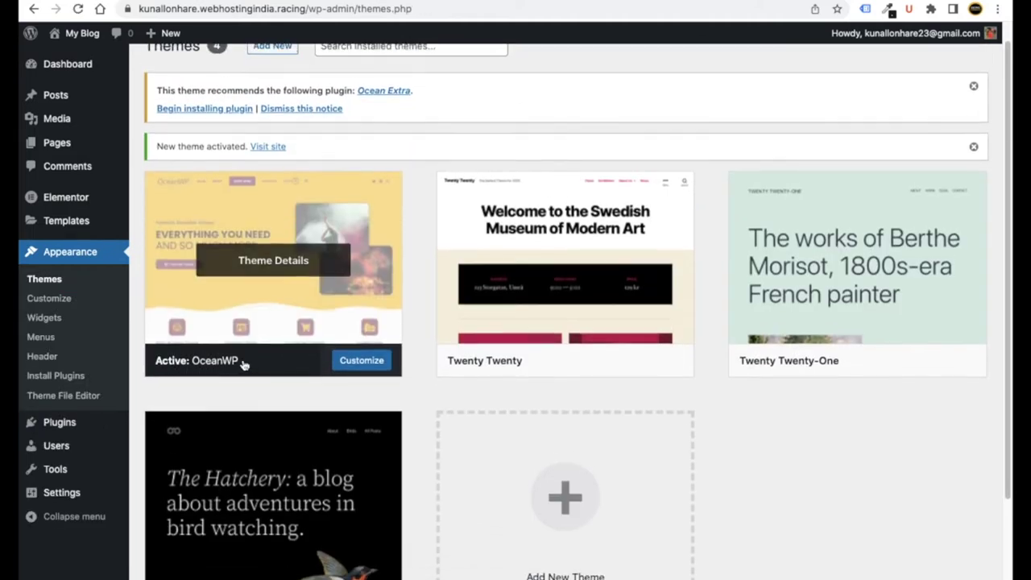
mouse_move(79, 41)
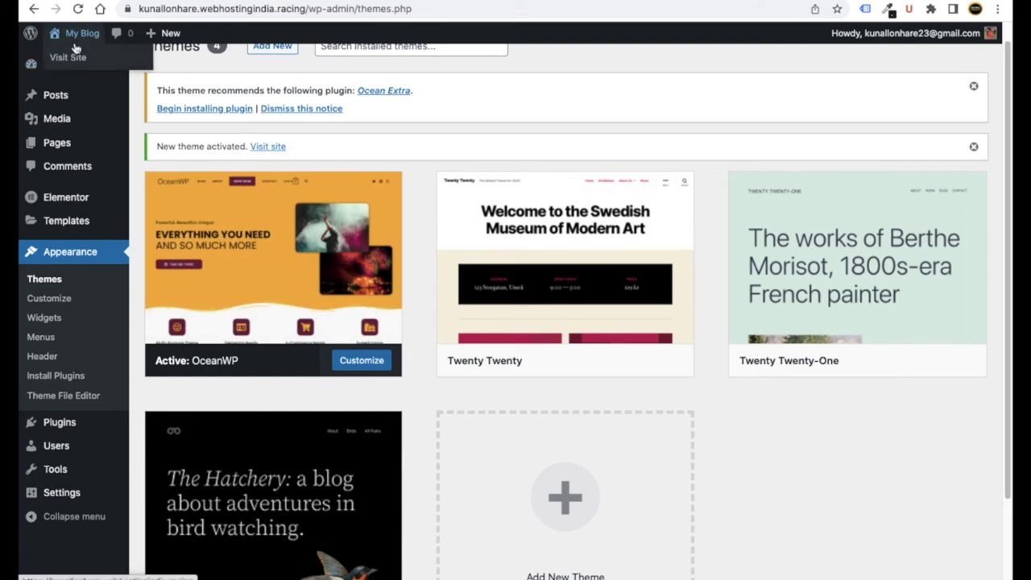
right_click(71, 62)
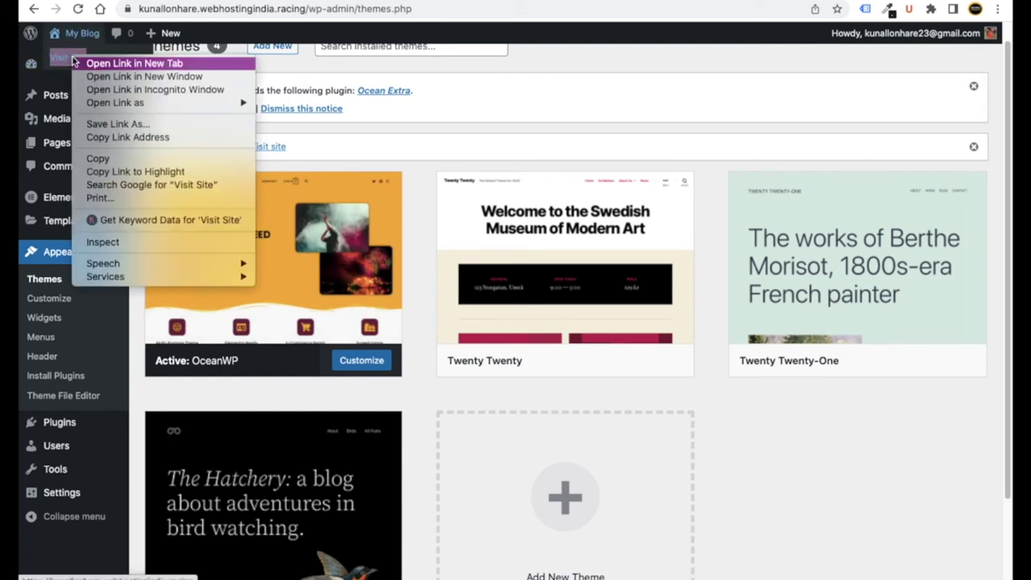
click(90, 63)
key(ctrl+Tab)
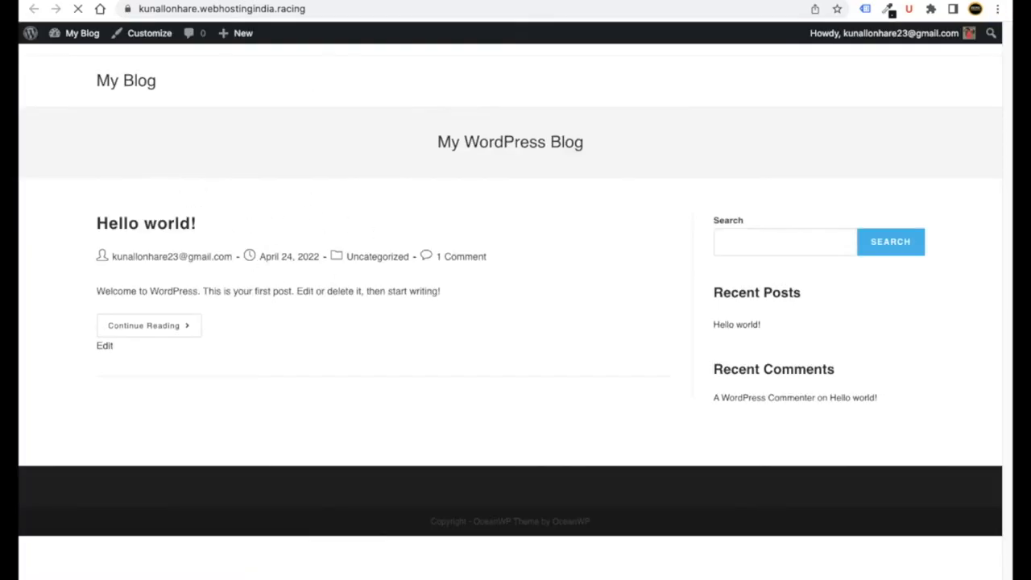
key(ctrl+shift+Tab)
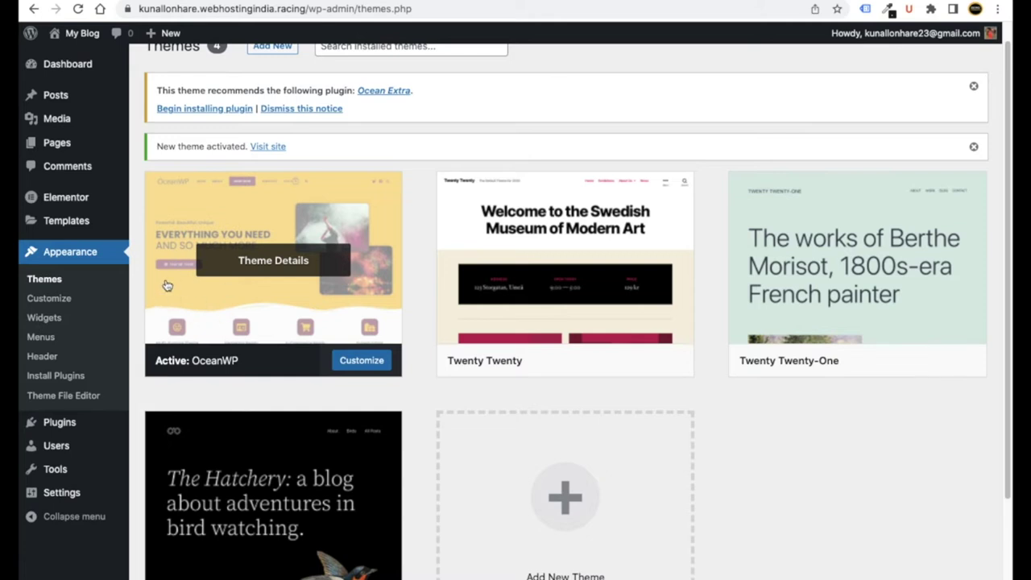
click(78, 72)
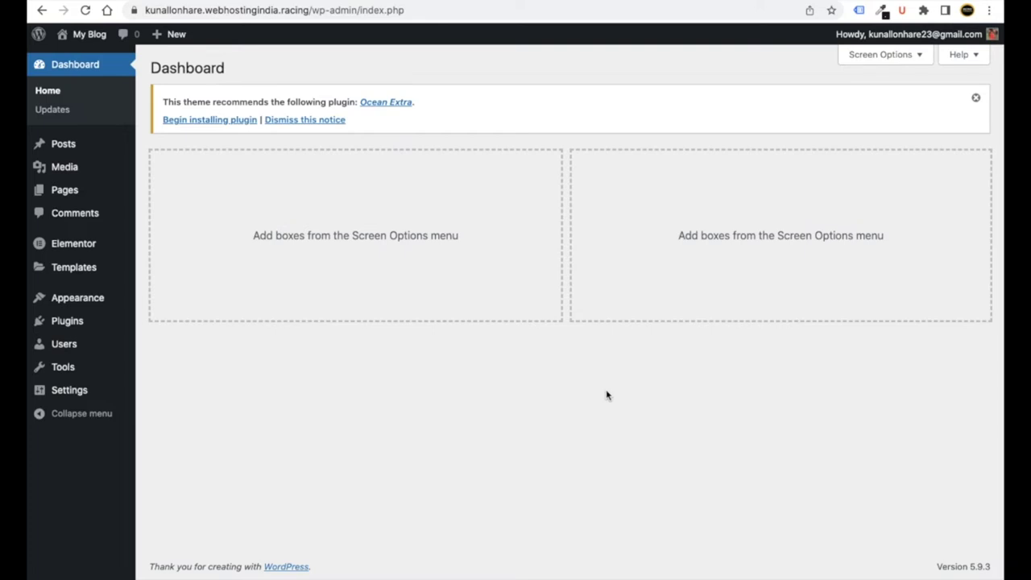
- Move Elementor #6 and Sample Page to the trash, keeping Privacy Policy
mouse_move(76, 194)
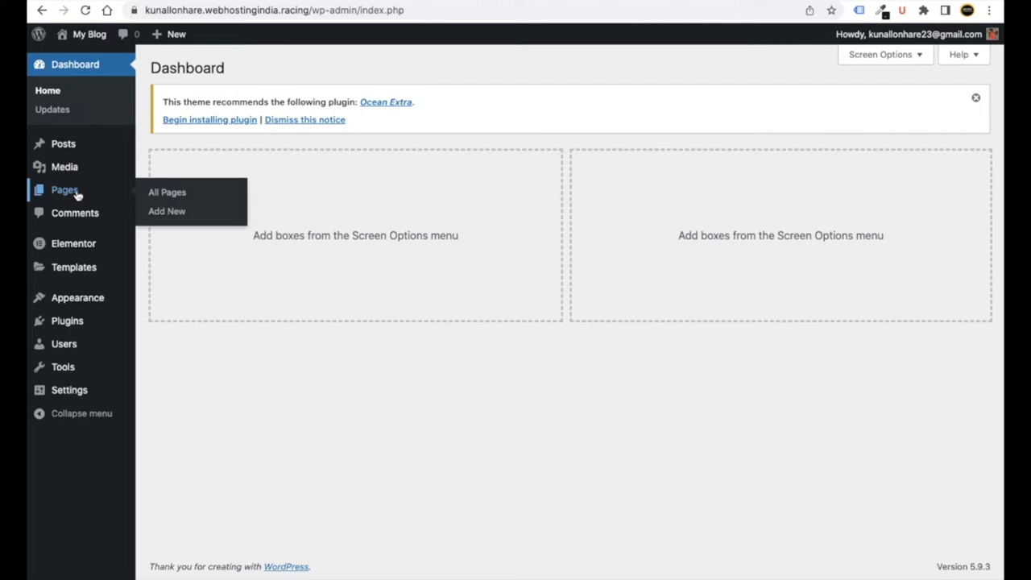
click(170, 196)
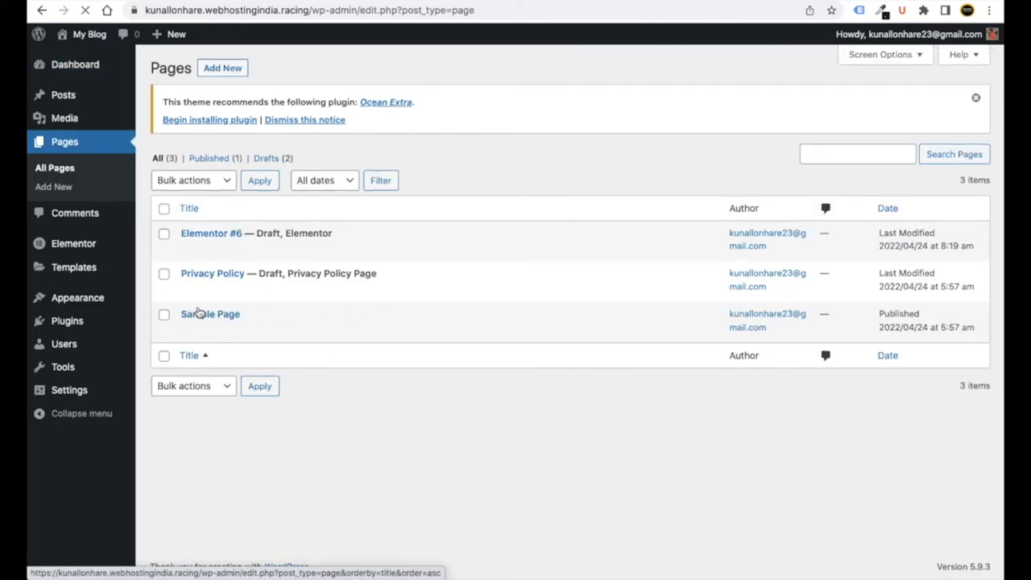
click(165, 210)
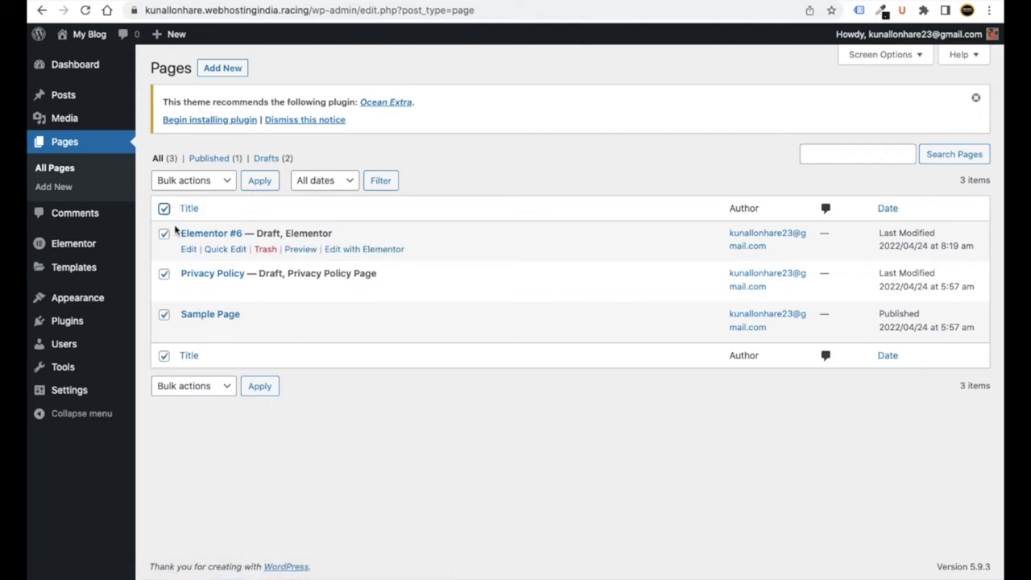
click(165, 276)
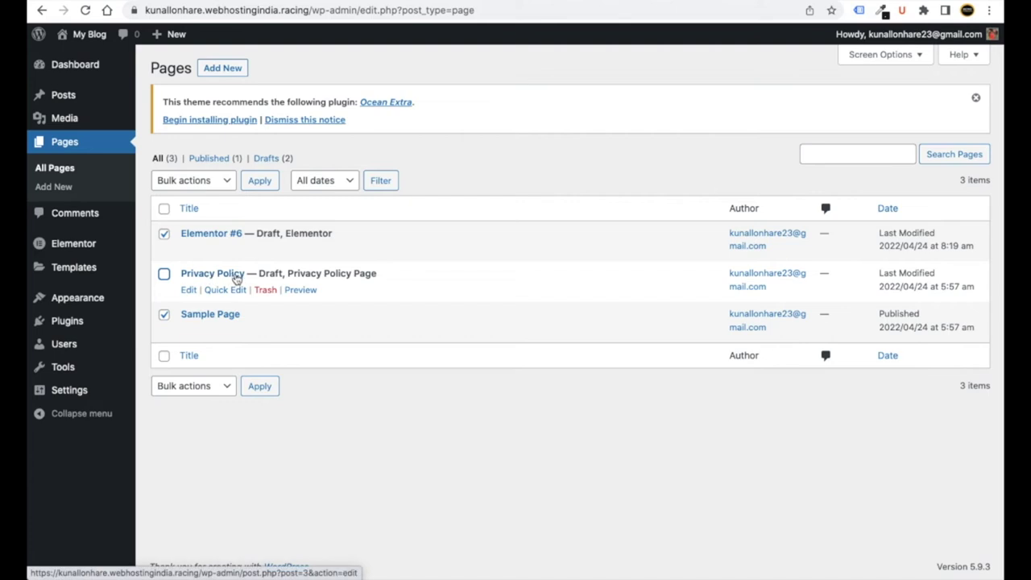
click(193, 180)
click(200, 205)
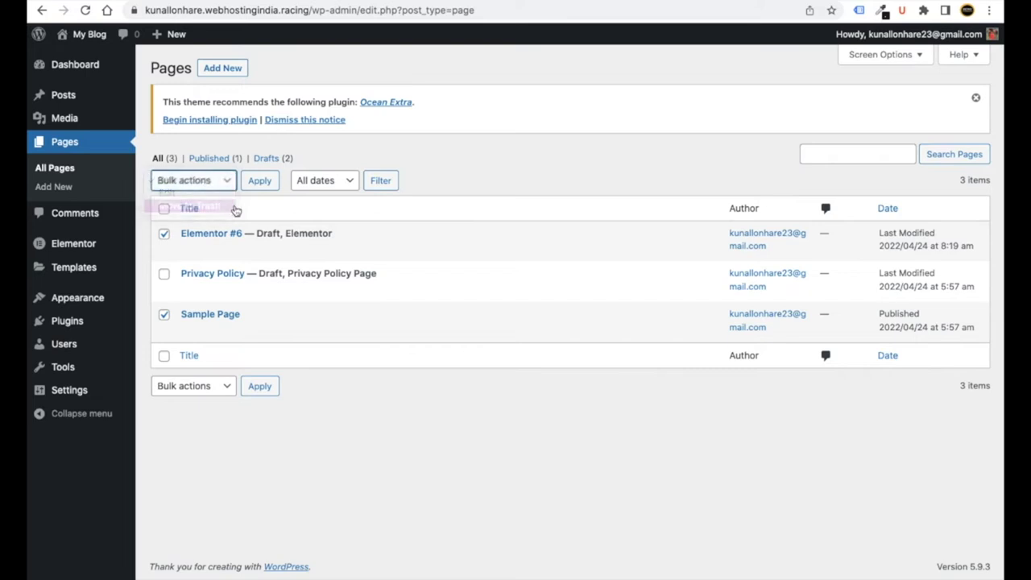
click(259, 185)
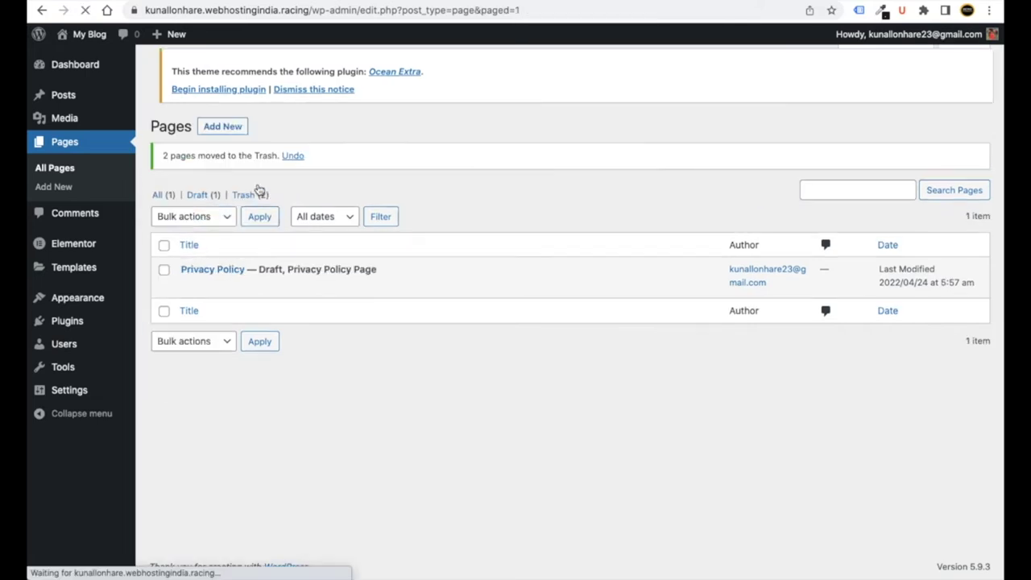
- Permanently delete both trashed pages and dismiss the Ocean Extra and deletion notices
click(245, 197)
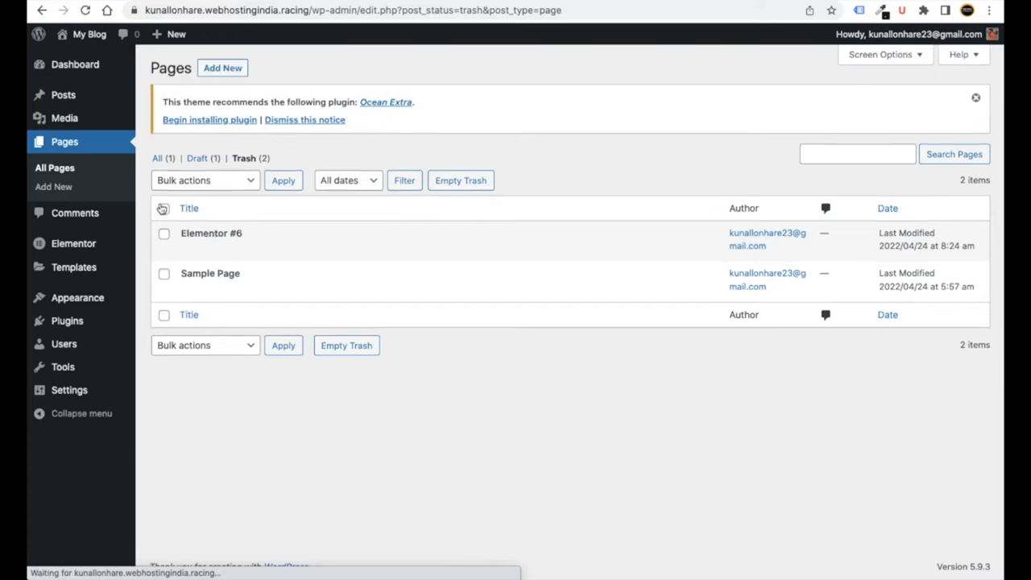
click(164, 209)
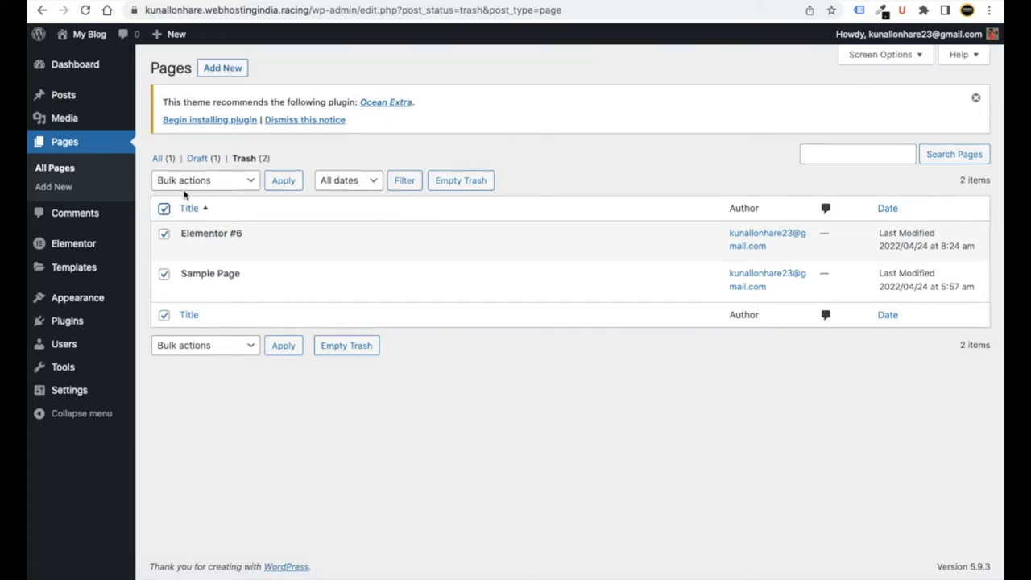
click(185, 187)
click(185, 207)
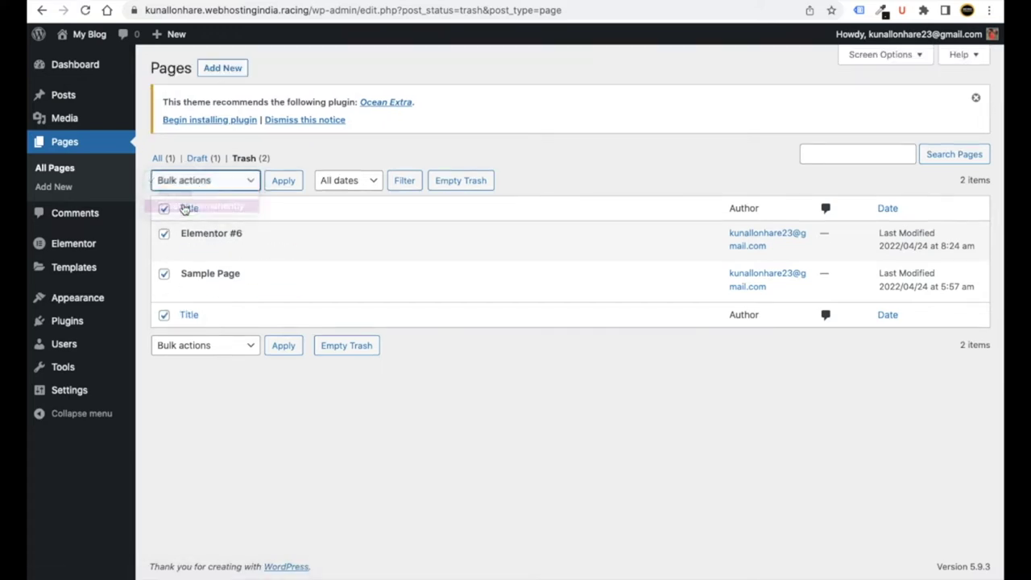
click(281, 184)
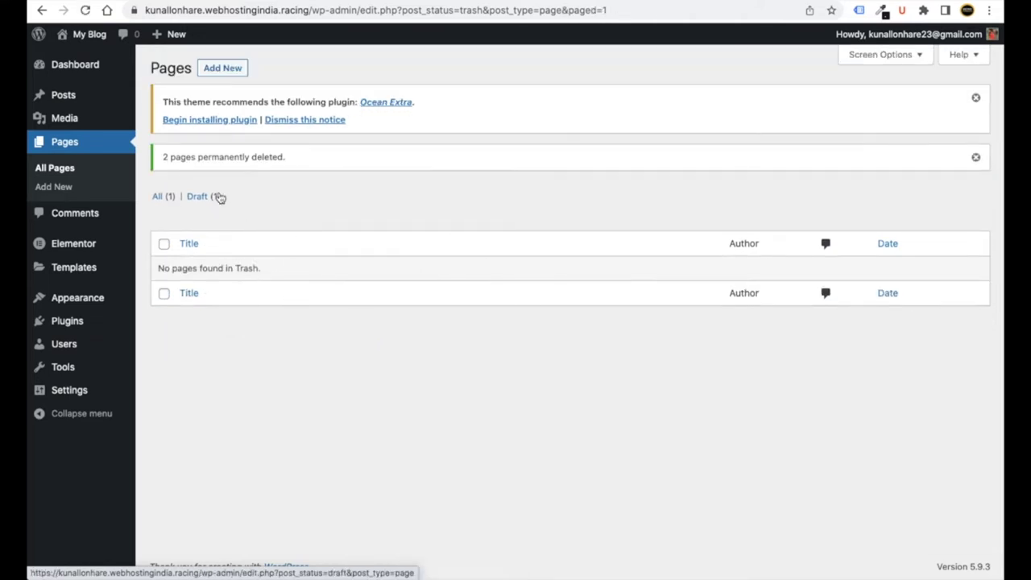
click(975, 97)
click(976, 98)
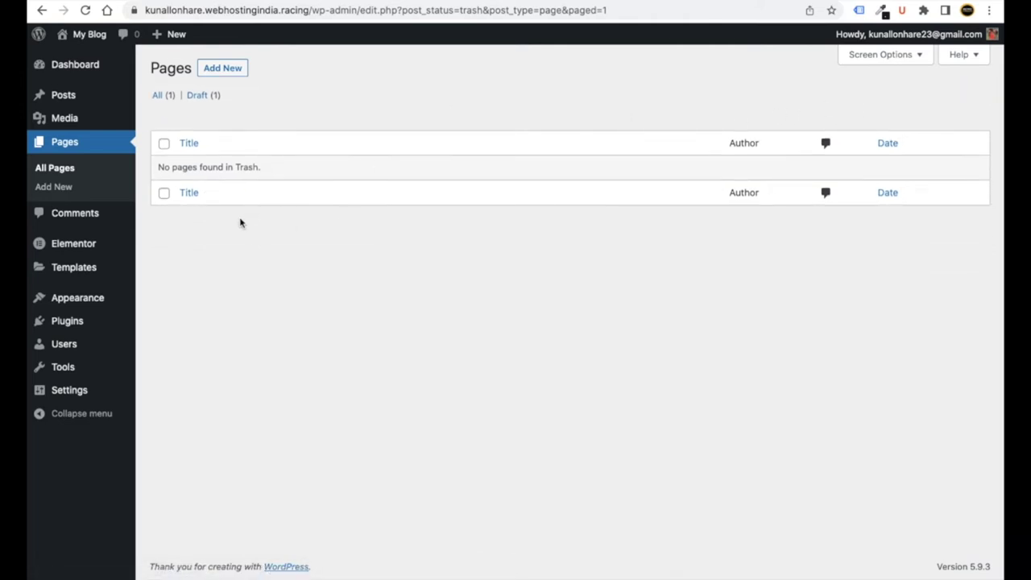
- Create and publish a new page titled 'Home'
click(222, 69)
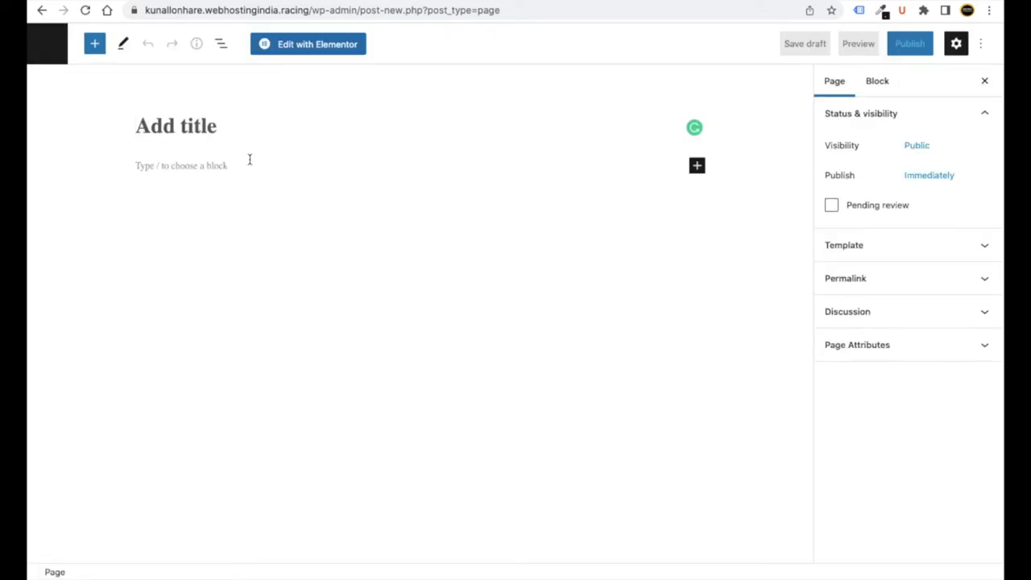
text(Hom)
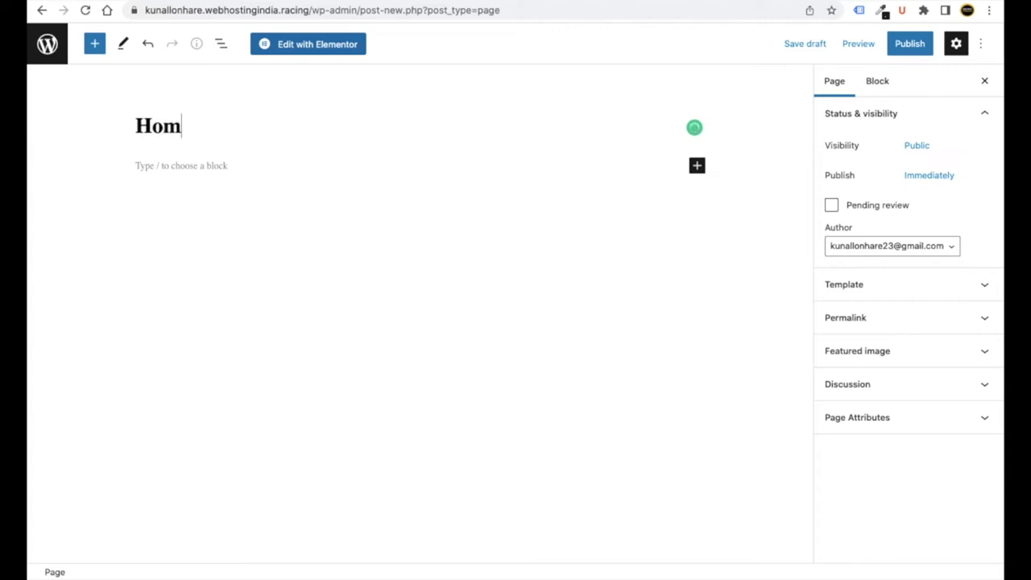
text(e)
click(916, 52)
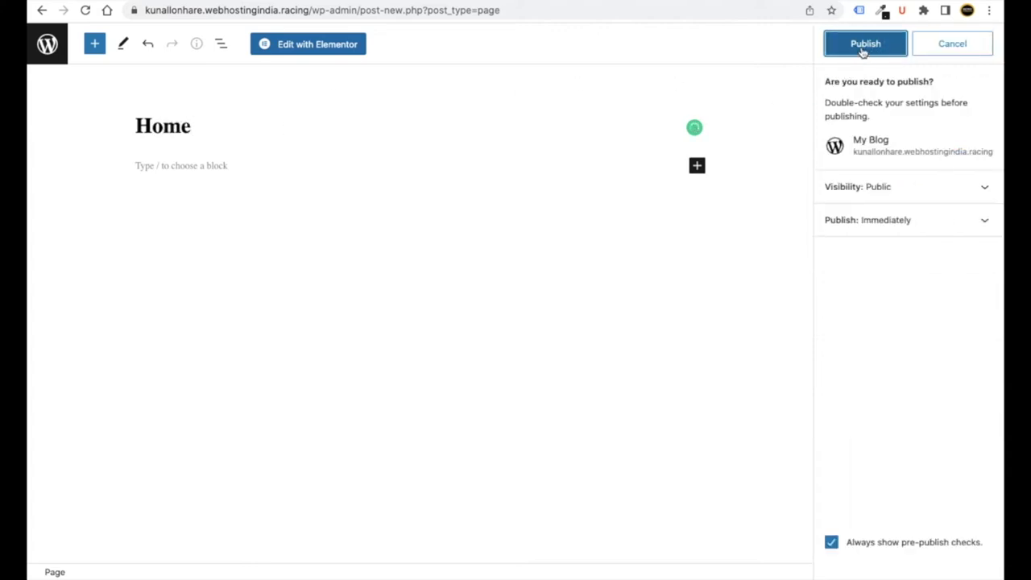
click(863, 48)
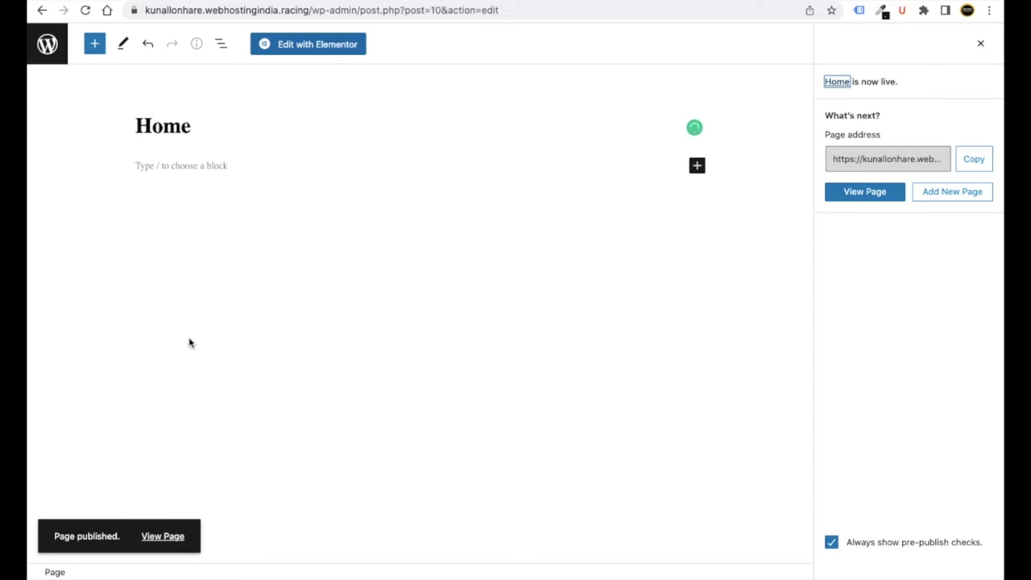
click(47, 49)
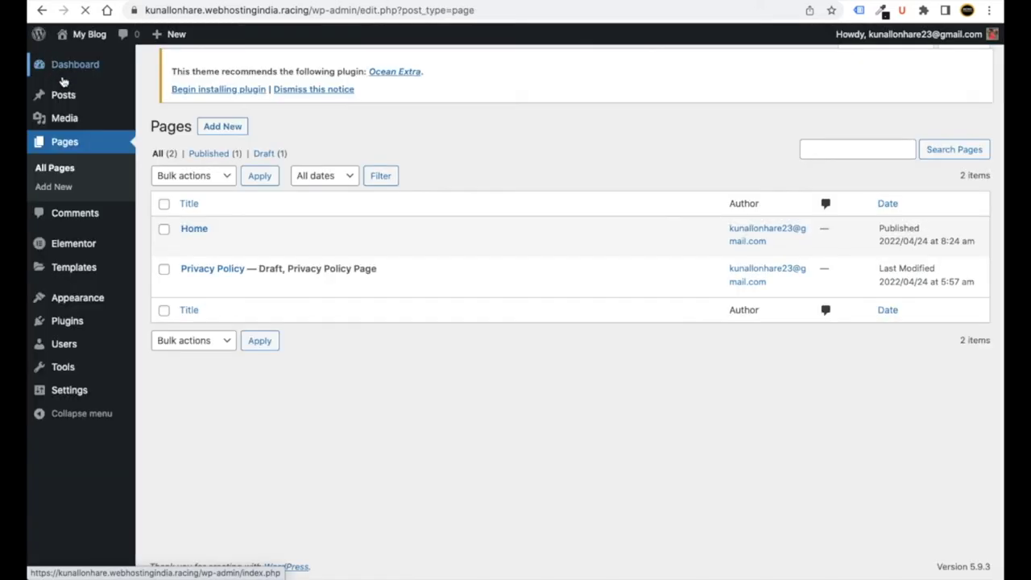
- Create and publish a new page titled 'Blogs'
click(221, 69)
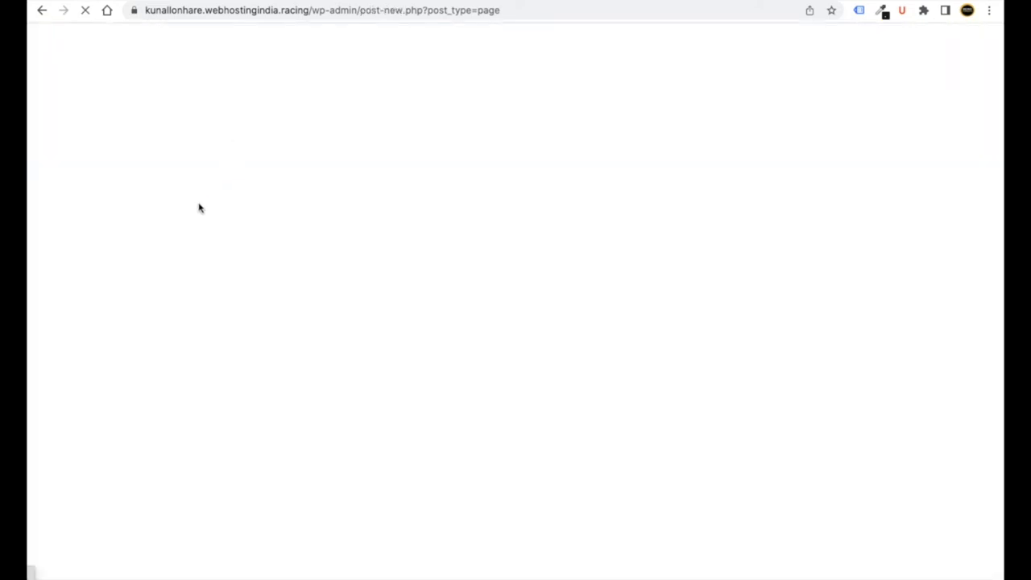
text(Blogs)
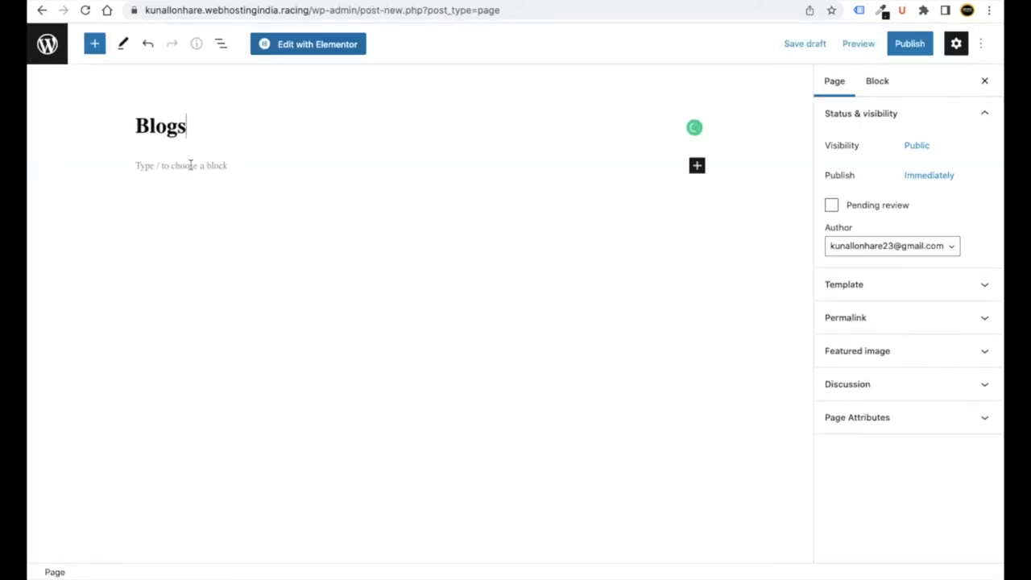
click(903, 50)
click(884, 52)
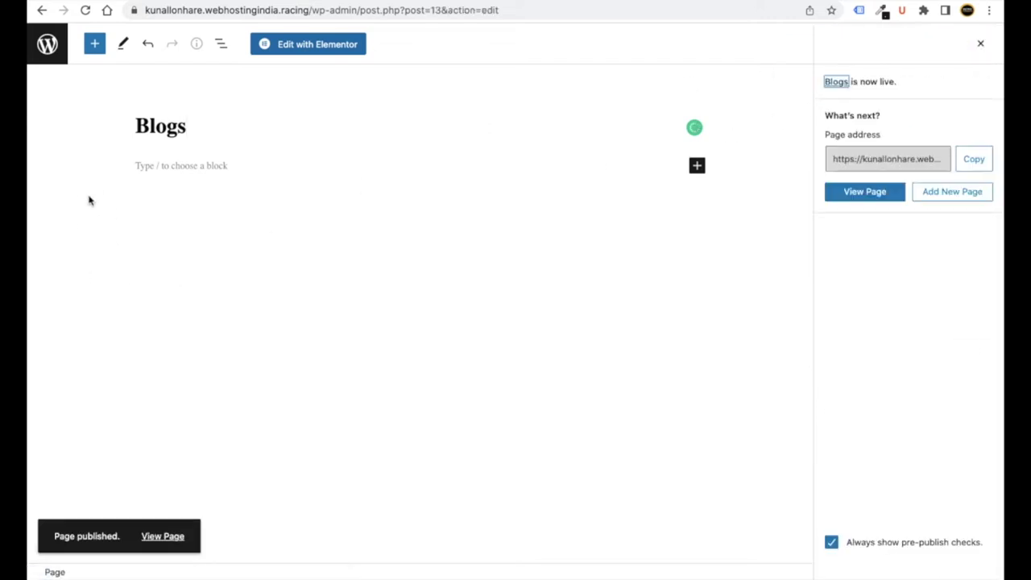
click(46, 48)
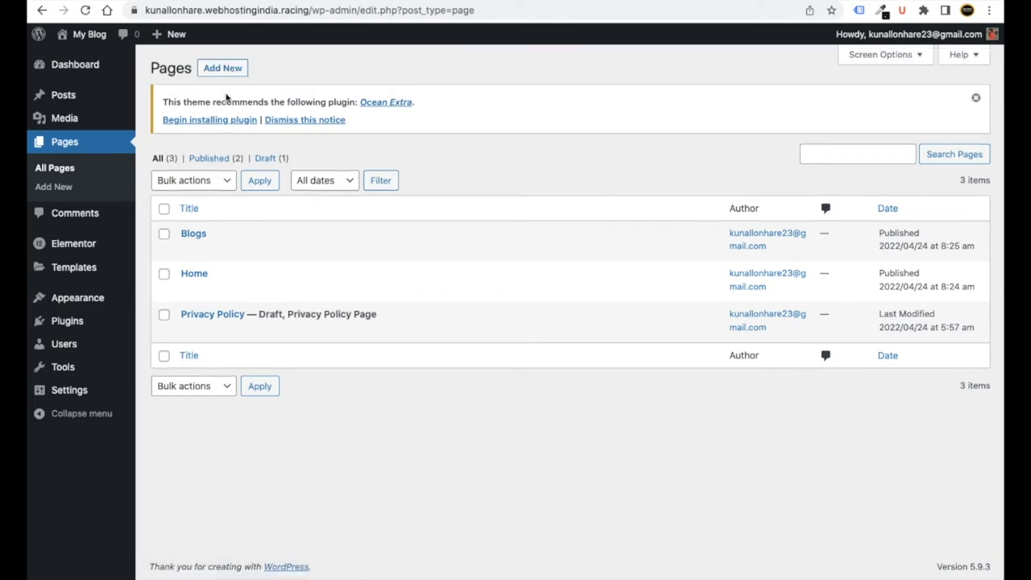
click(224, 69)
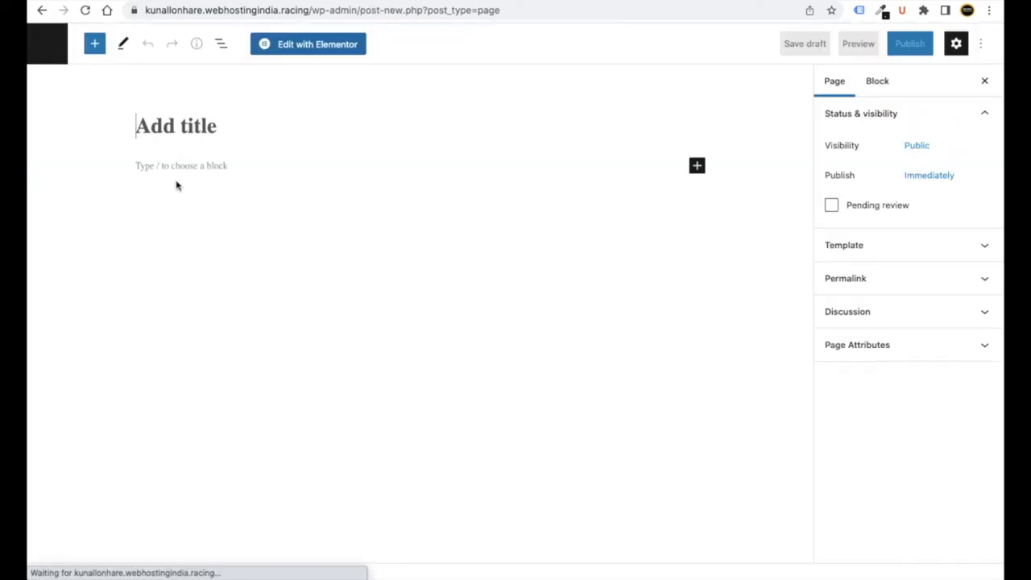
- Title the new page 'Contact Us' and publish it
text(C)
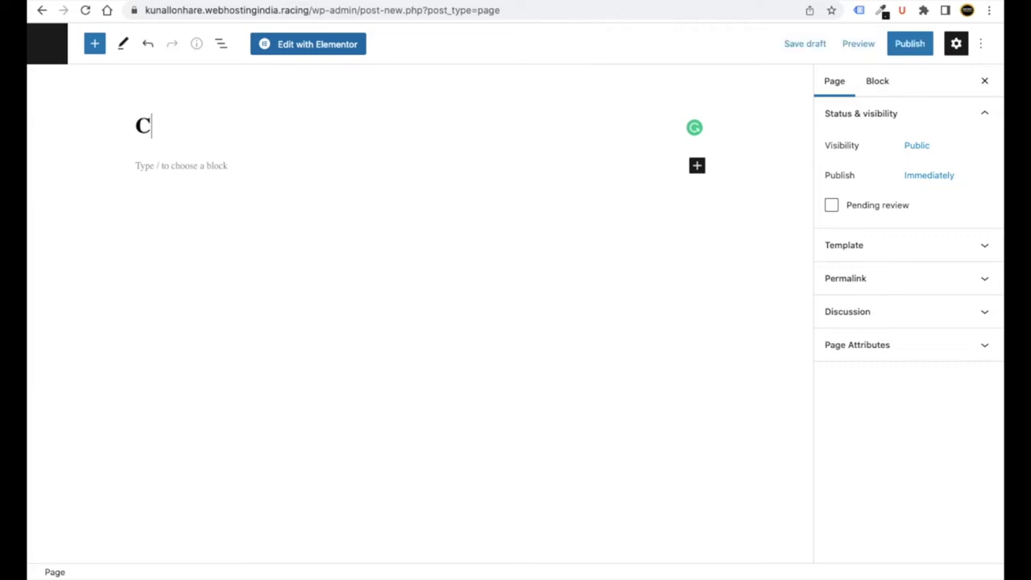
text(ontact U)
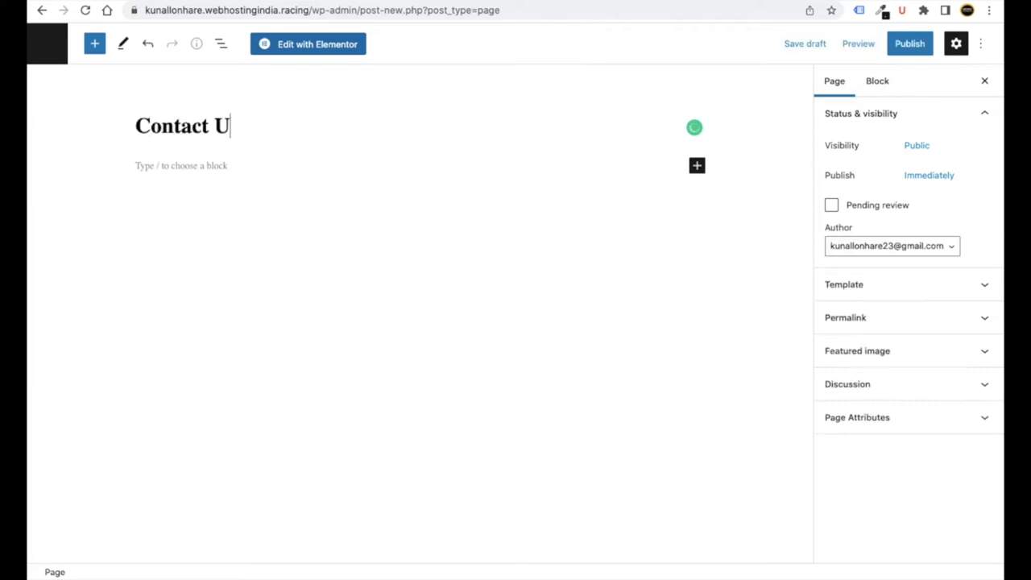
text(s)
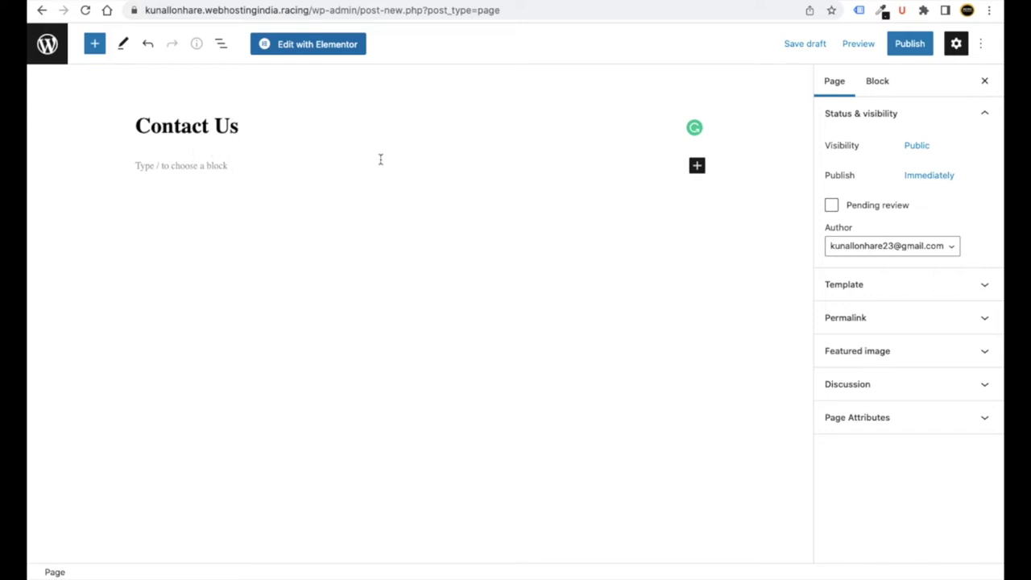
click(910, 44)
click(881, 46)
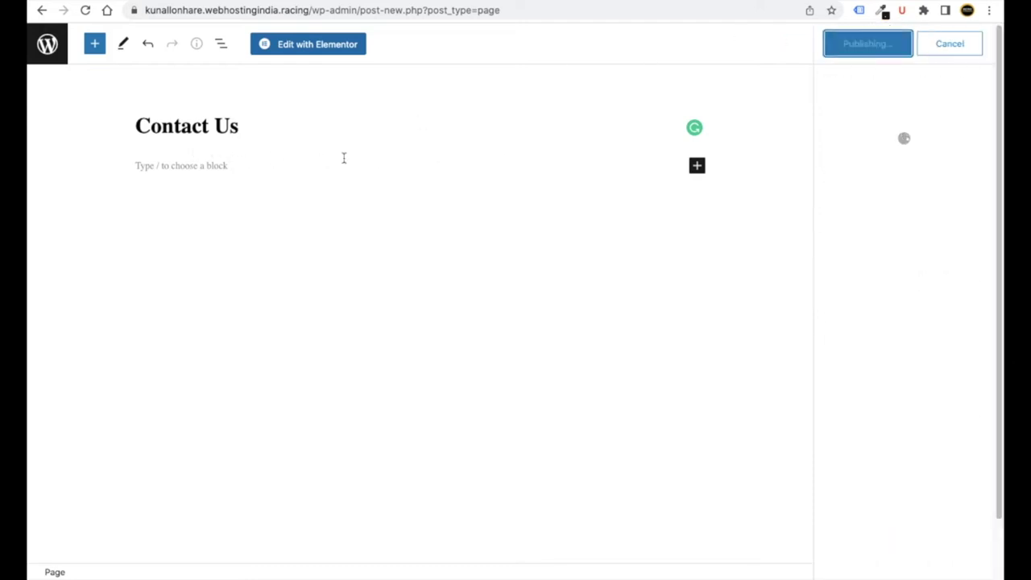
click(46, 46)
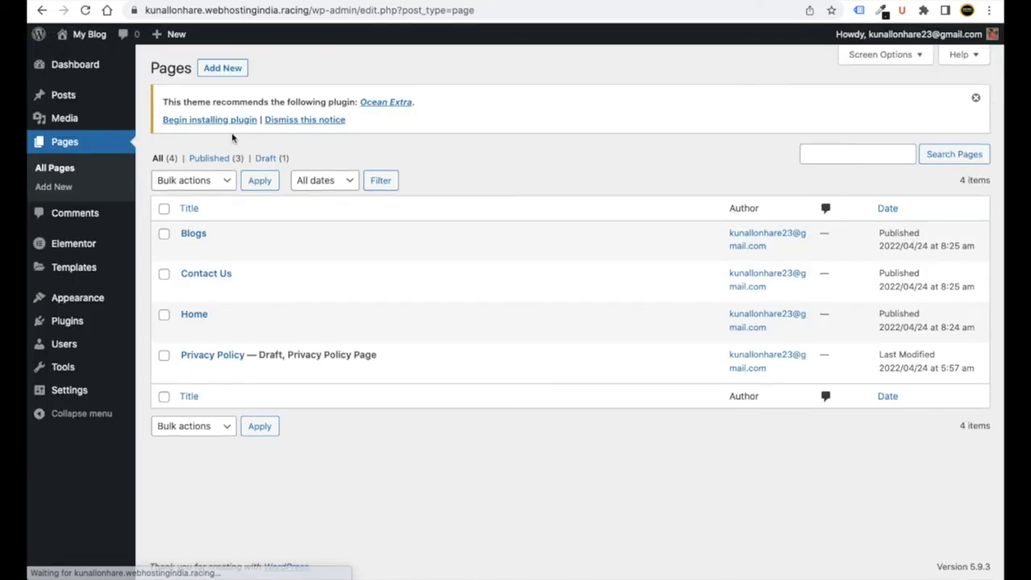
- Create and publish a page titled 'About Us', then return to the Pages list
click(229, 71)
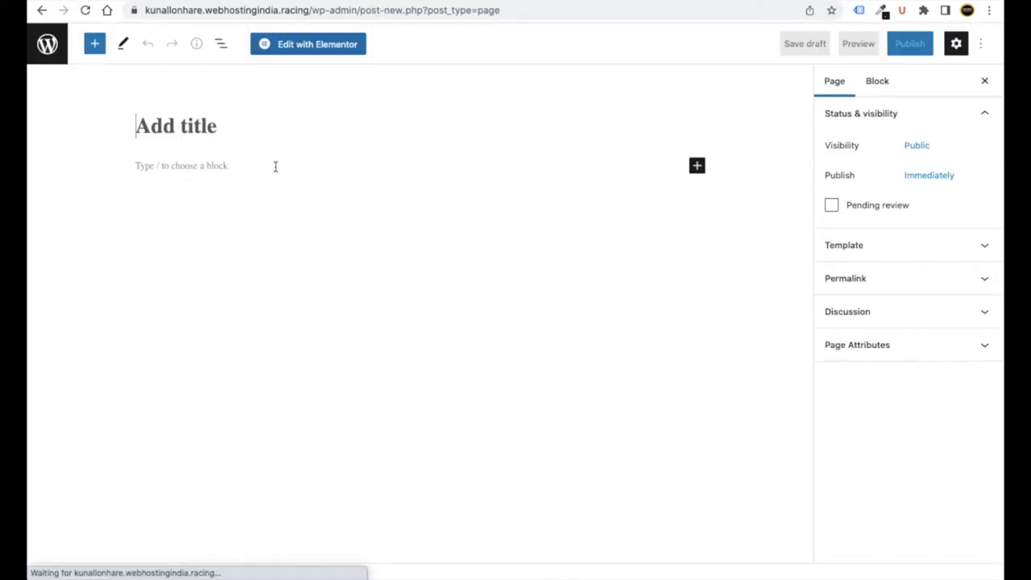
text(About Us)
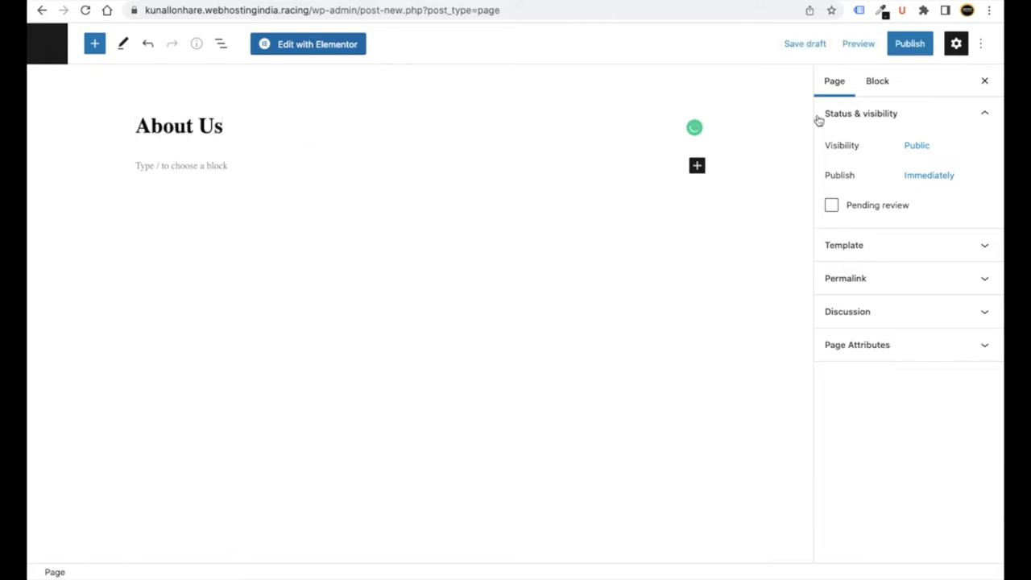
click(910, 44)
click(870, 44)
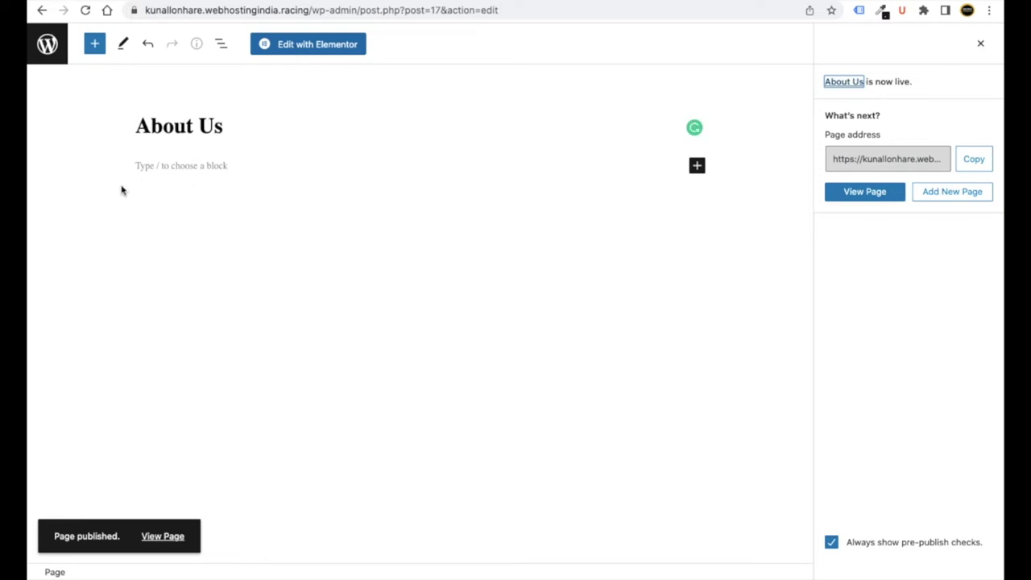
click(47, 45)
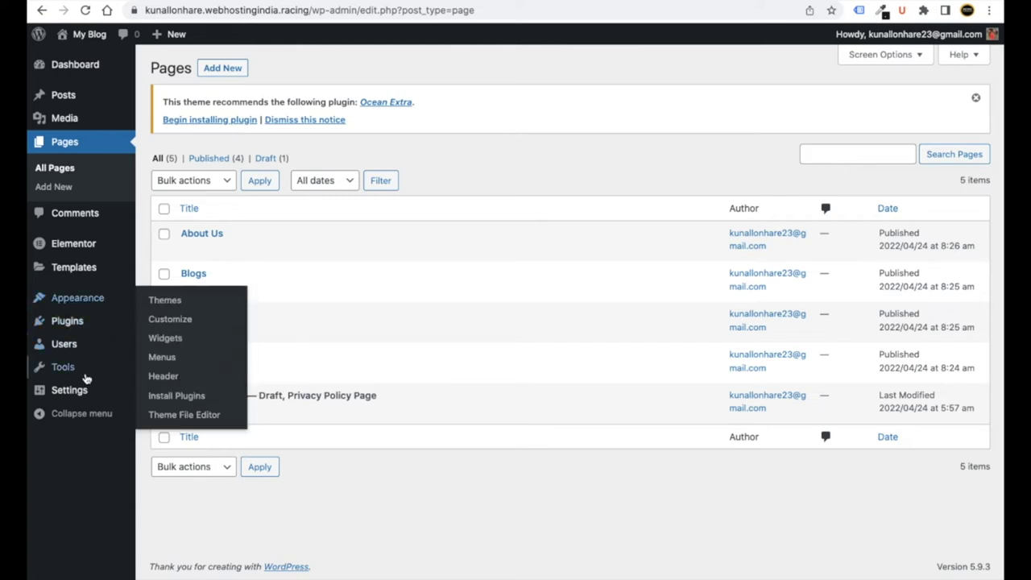
- In Reading settings, use a static homepage 'Home' with 'Blogs' as the posts page, and save
mouse_move(83, 392)
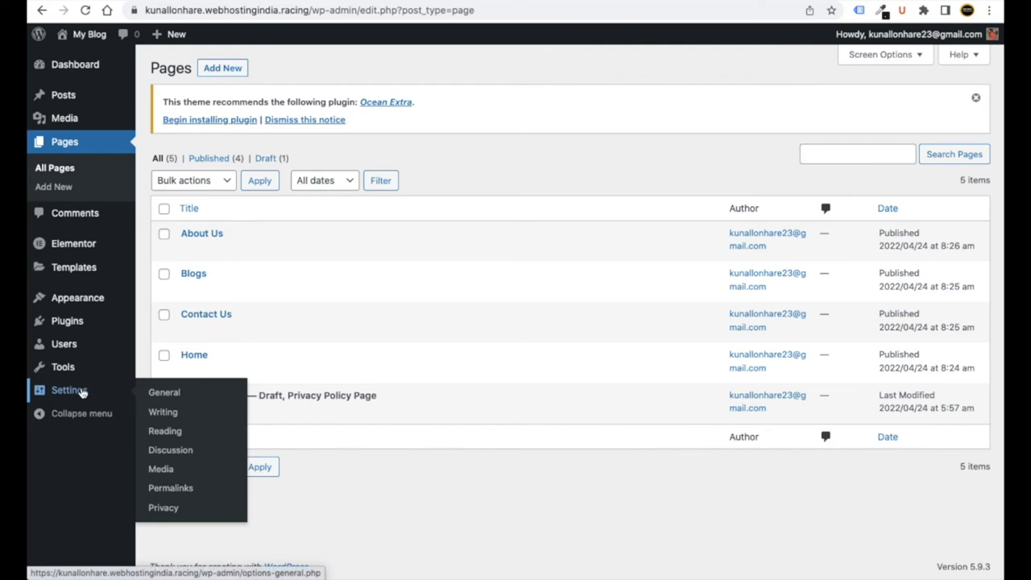
click(175, 436)
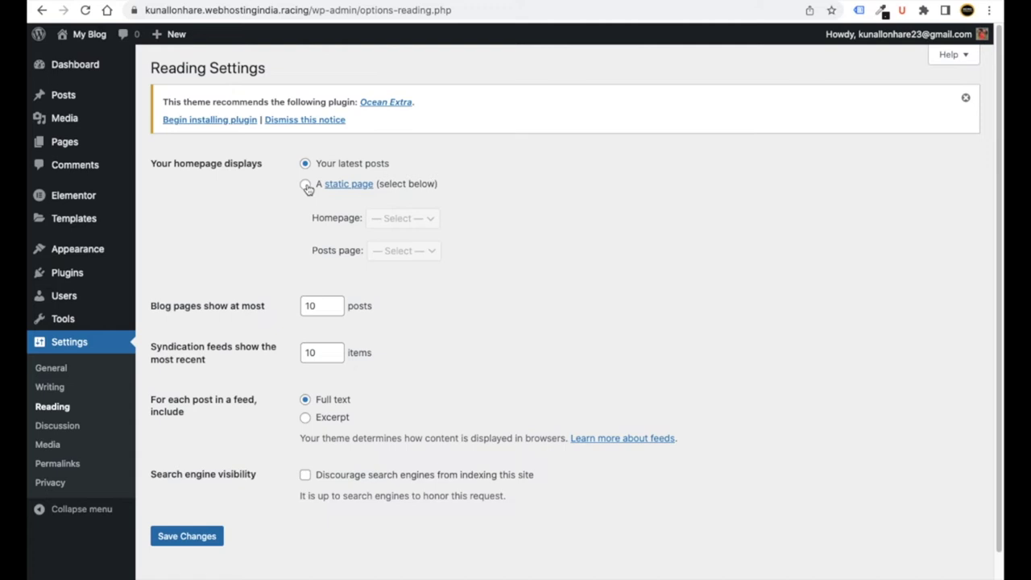
click(306, 185)
click(381, 223)
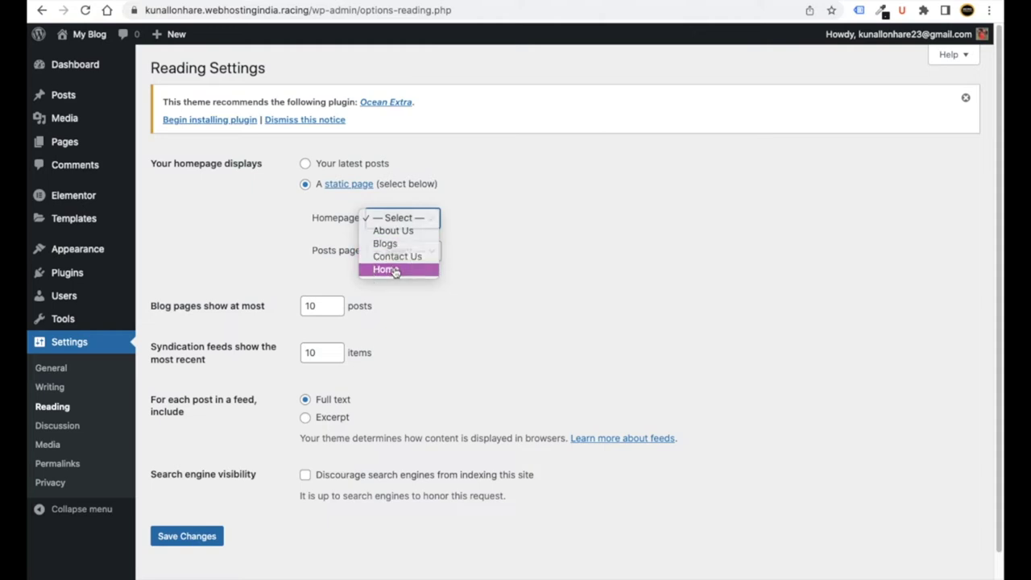
click(395, 270)
click(398, 256)
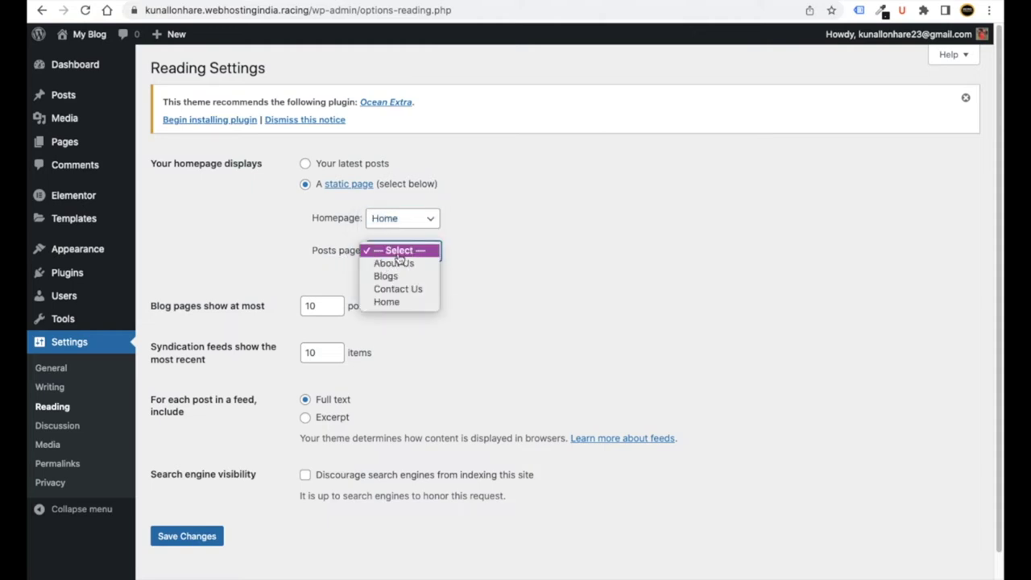
click(395, 275)
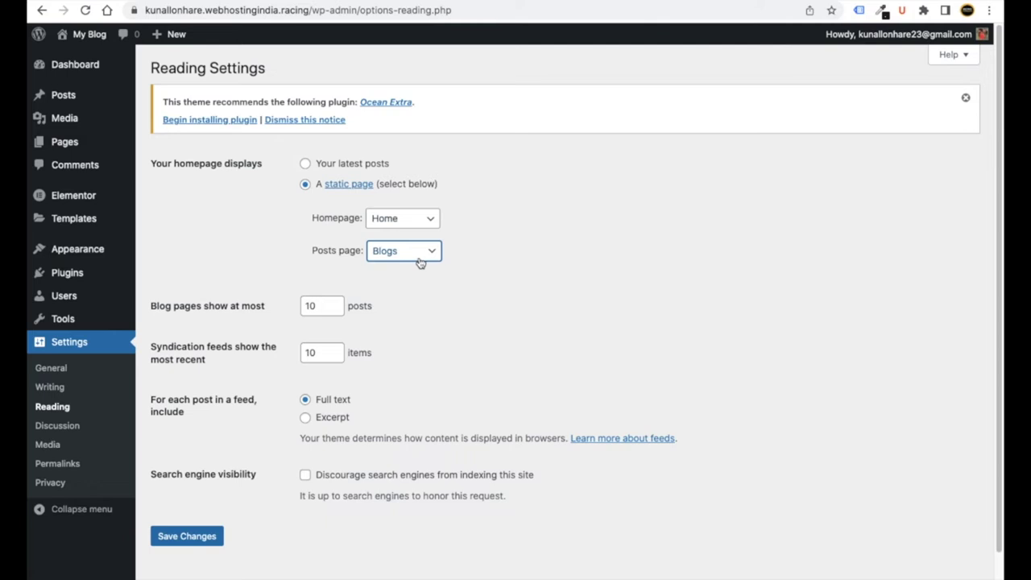
click(186, 538)
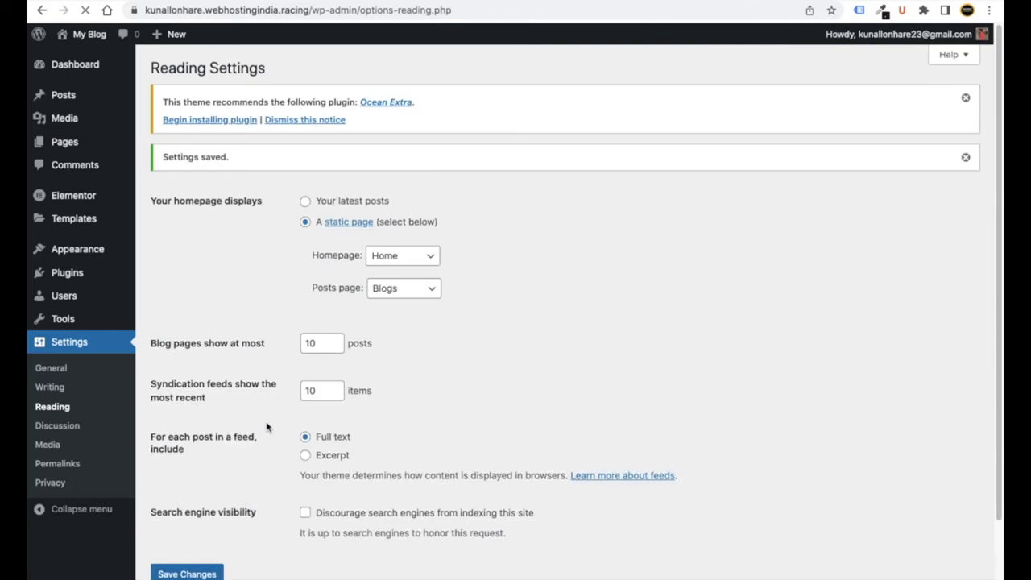
- Dismiss the Ocean Extra notice, save the reading settings again and open the Dashboard
click(302, 121)
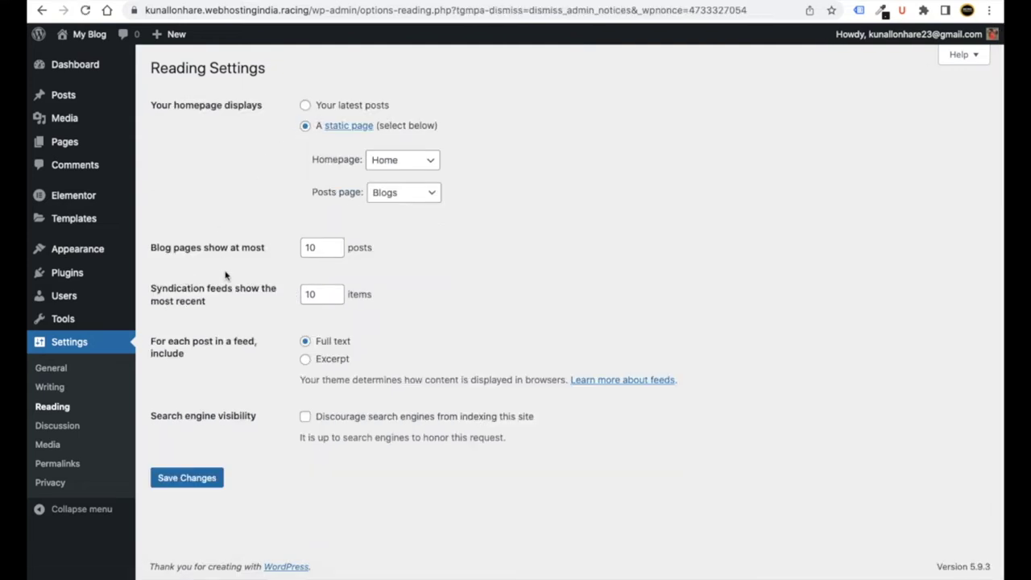
click(180, 479)
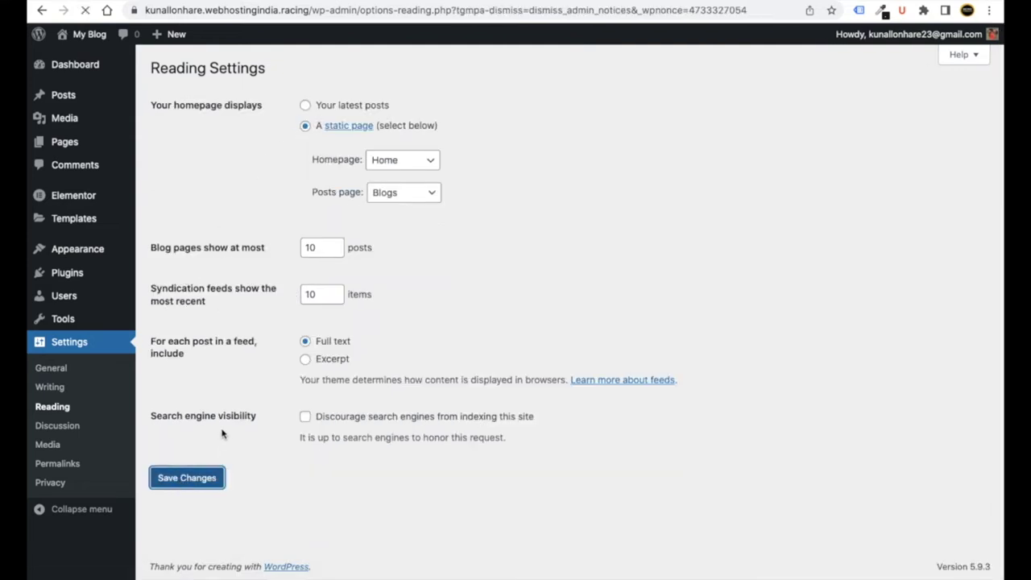
click(73, 66)
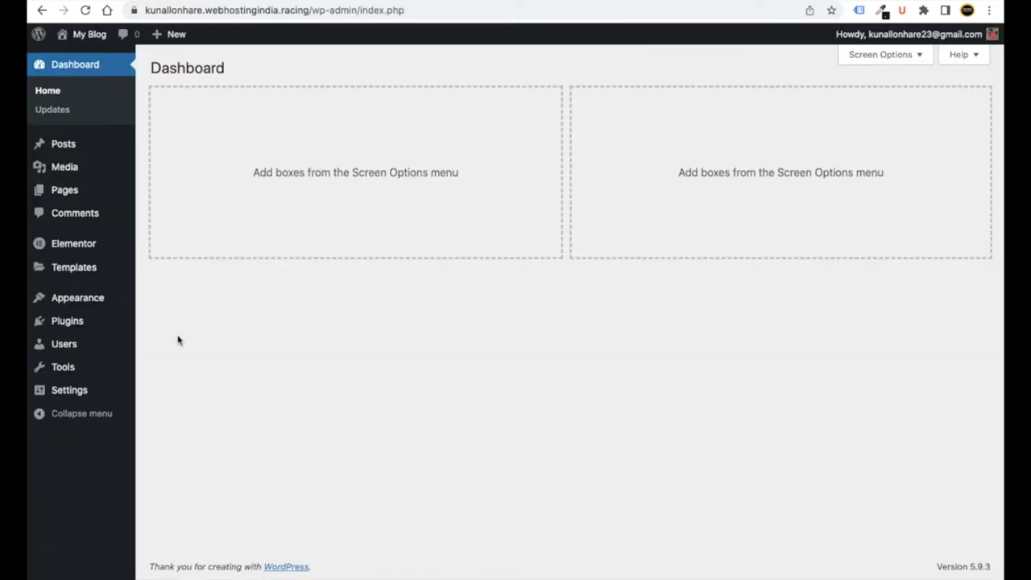
- Create a new menu named 'Main Menu' under Appearance > Menus
mouse_move(80, 308)
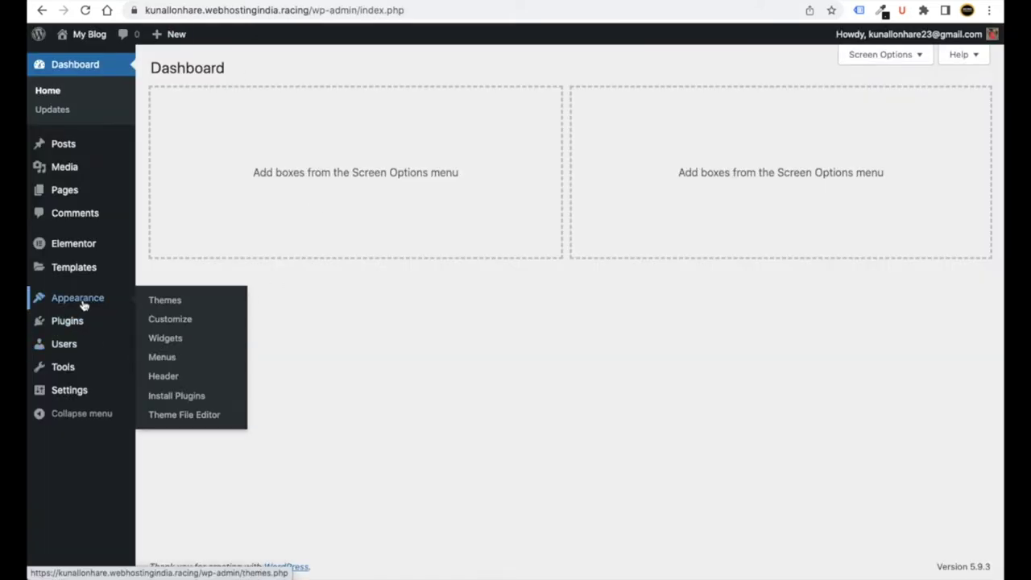
click(165, 357)
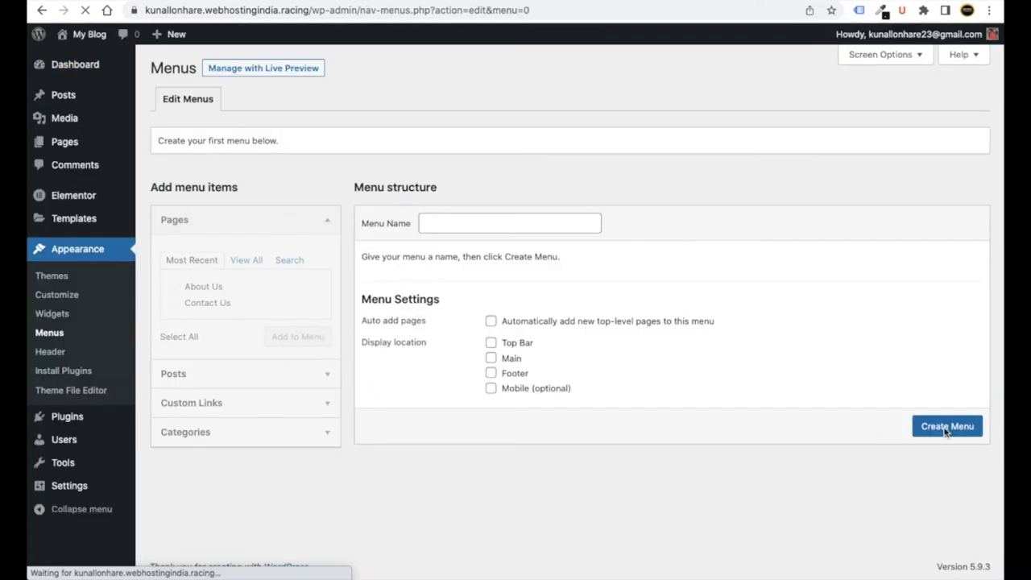
click(456, 228)
text(Main me)
key(BackSpace)
key(BackSpace)
text(Menu)
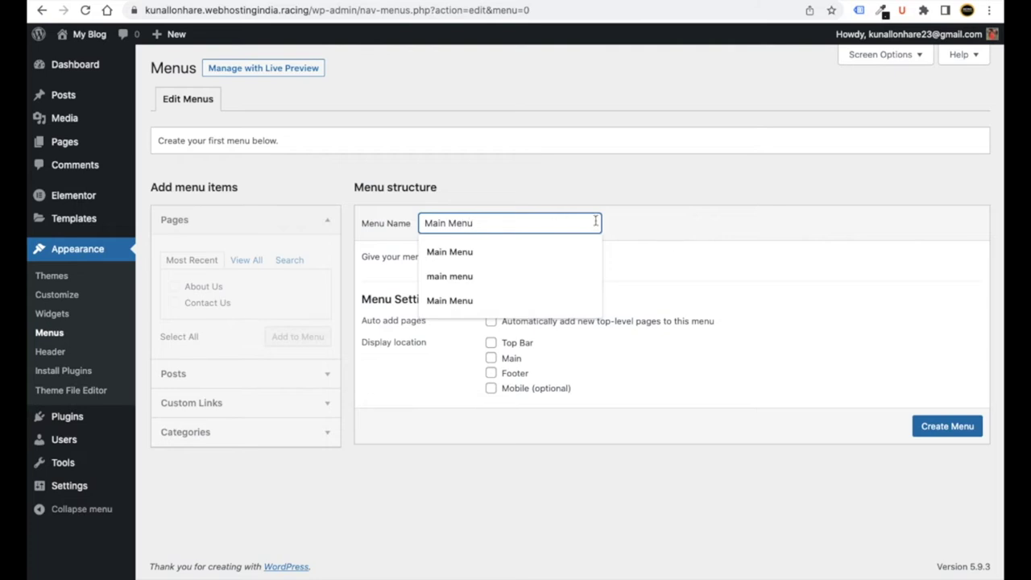
click(923, 428)
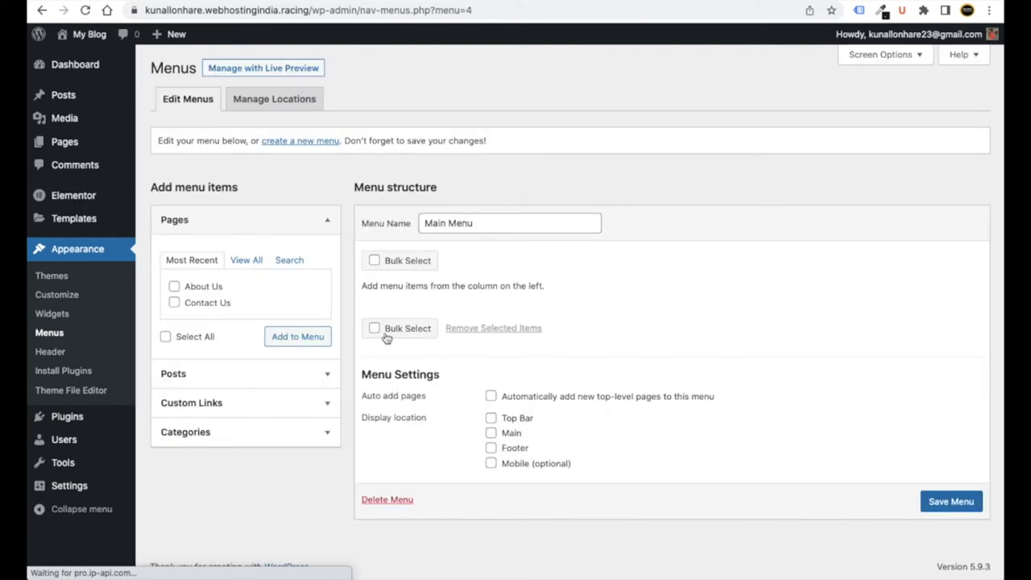
- Add the Home, Blogs, About Us and Contact Us pages to Main Menu and save it
click(247, 261)
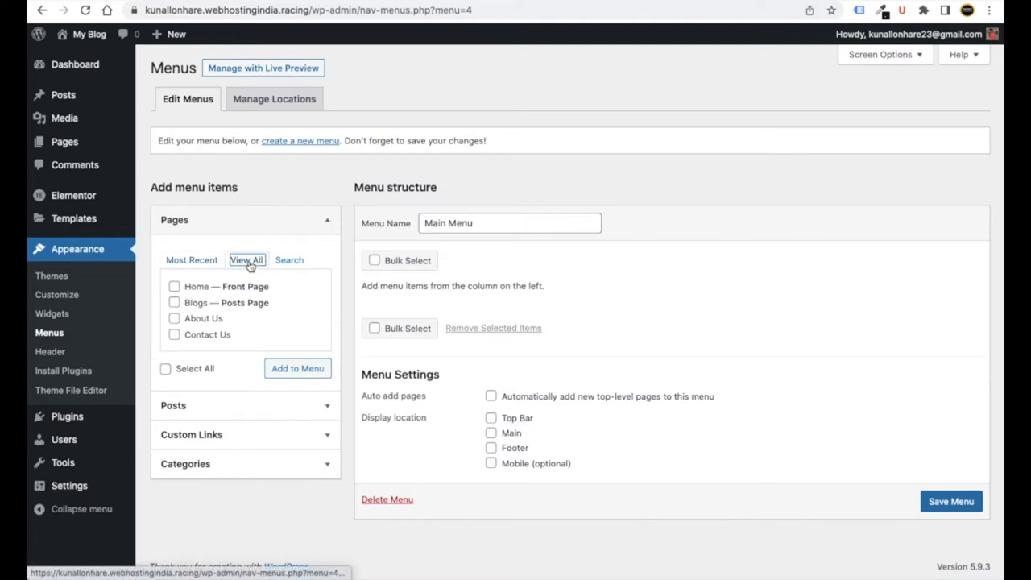
click(174, 287)
click(174, 303)
click(174, 318)
click(175, 334)
click(319, 374)
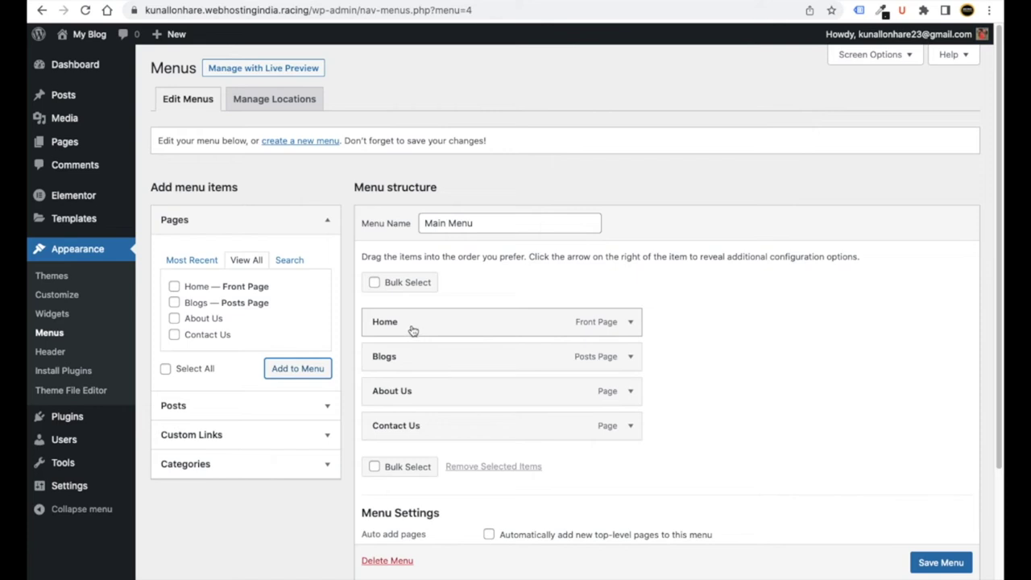
click(412, 332)
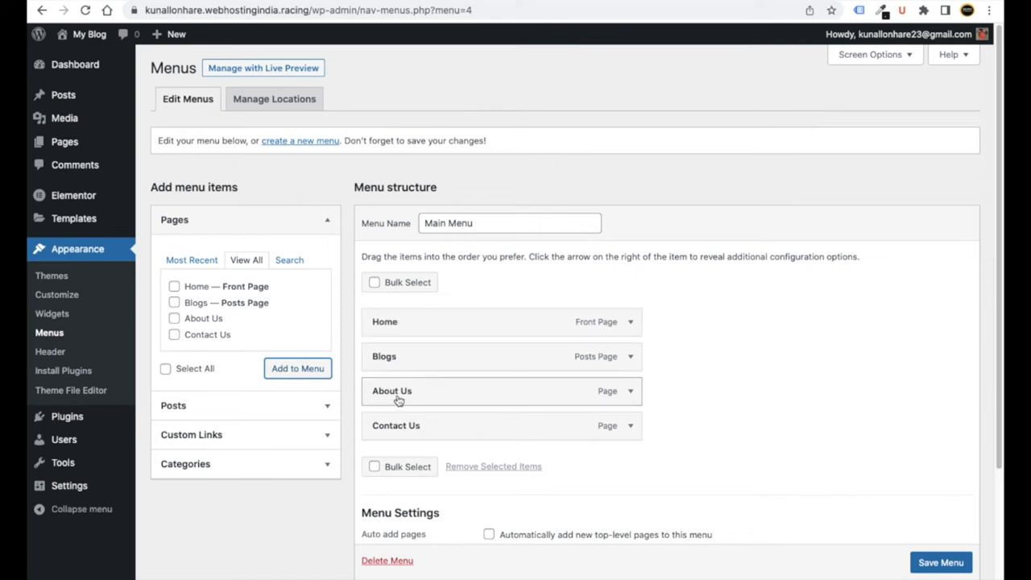
drag(395, 426, 410, 427)
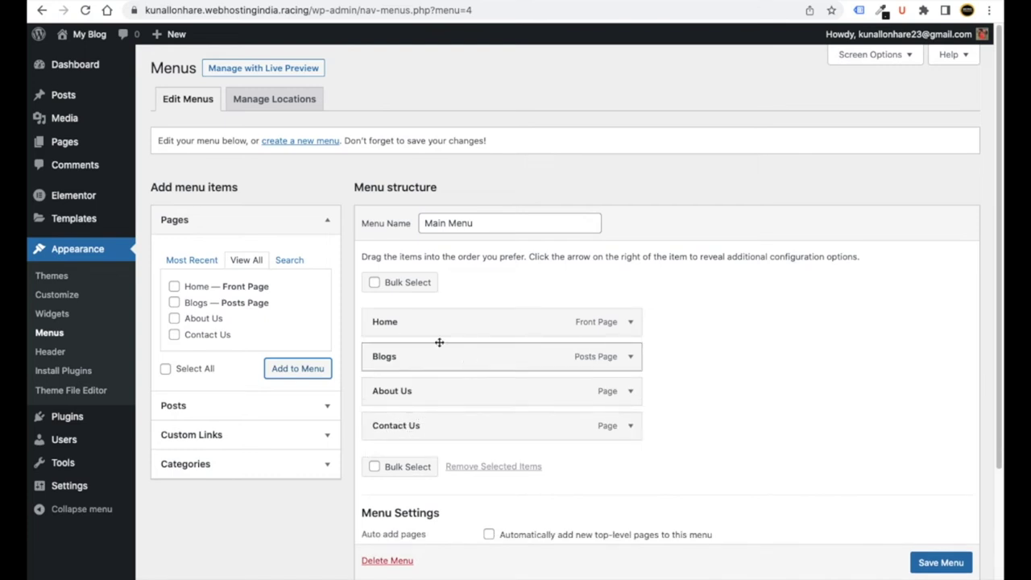
scroll(422, 386, down, 2)
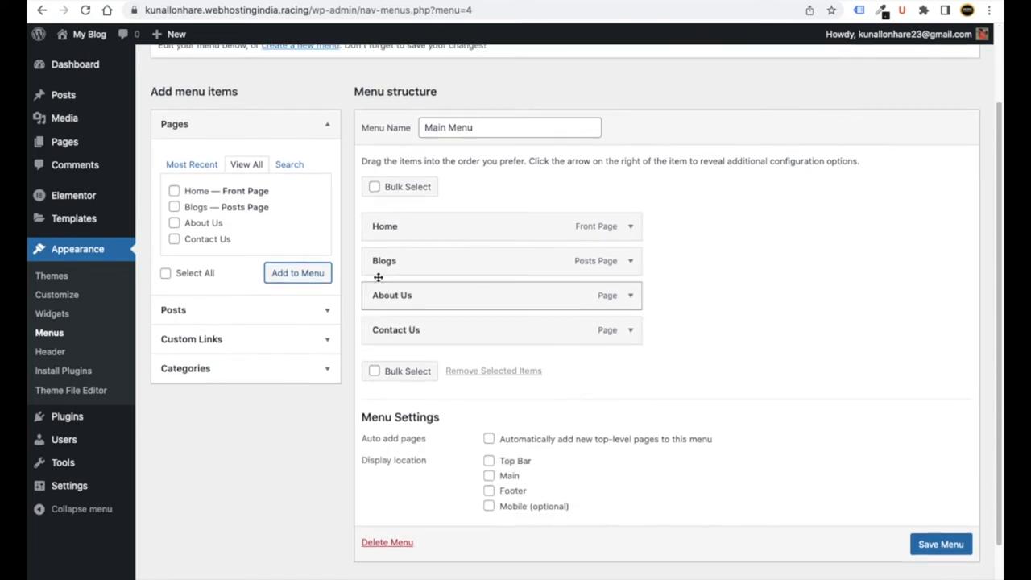
scroll(615, 433, down, 1)
click(937, 522)
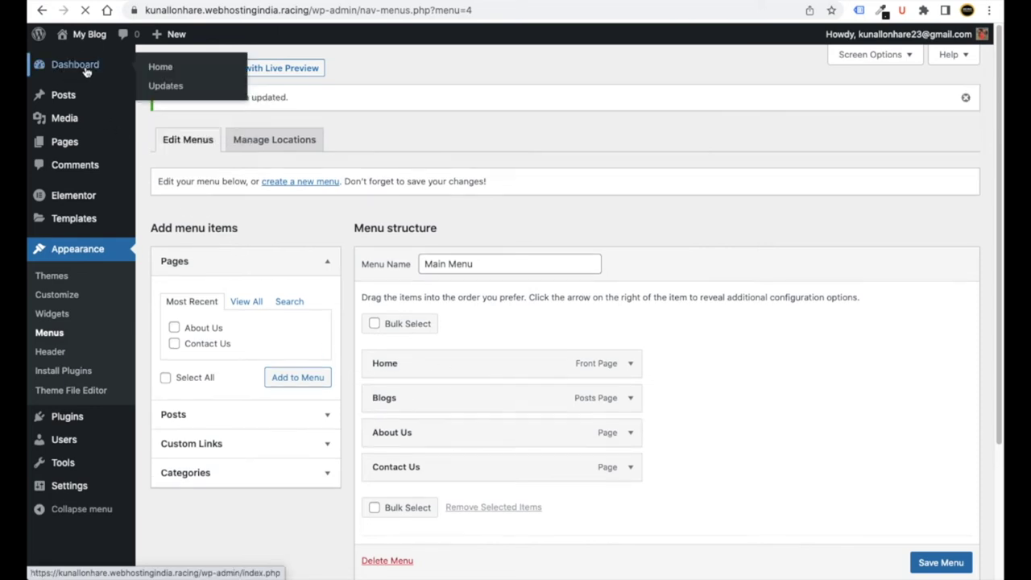
- Go back to the Dashboard and open the Appearance > Customize page in a new browser tab
click(87, 71)
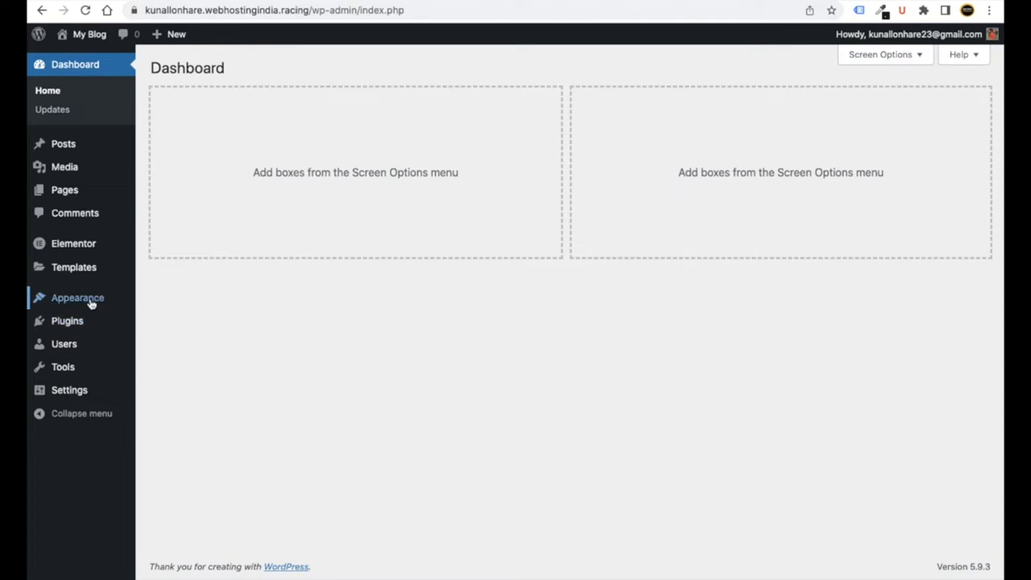
mouse_move(88, 300)
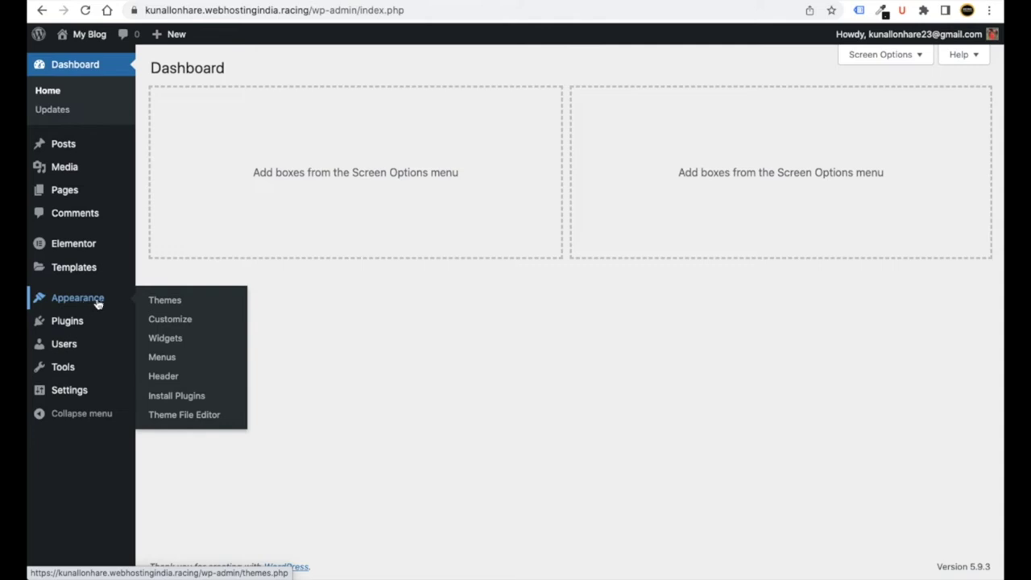
right_click(161, 323)
click(178, 325)
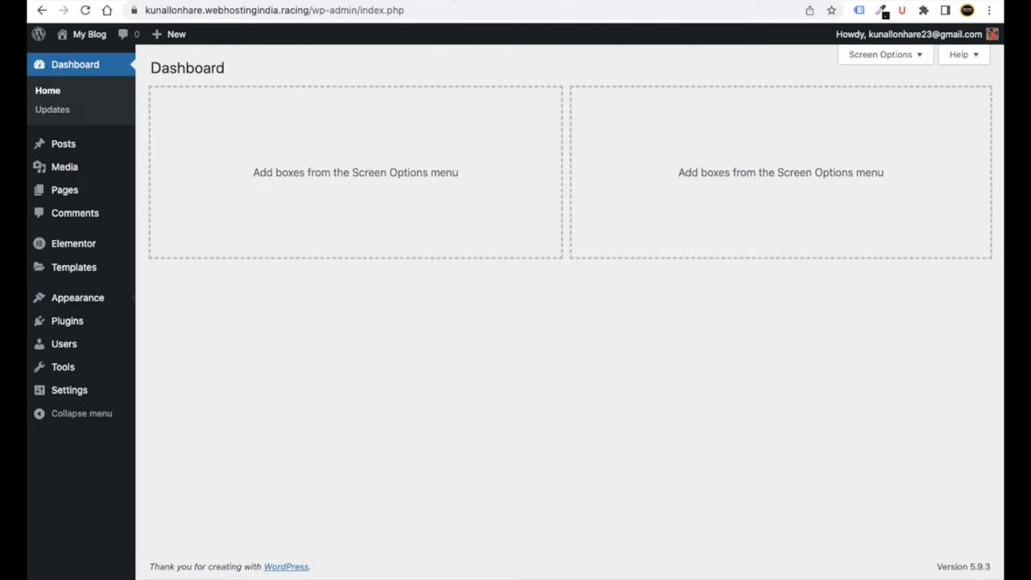
click(551, 2)
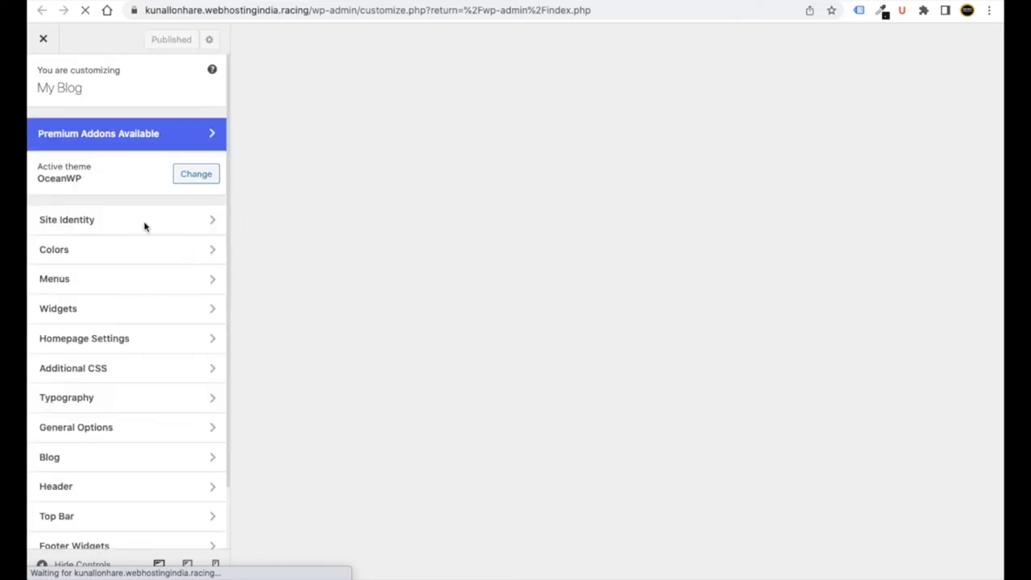
- Set General Options > Page Title visibility to Hide On All Devices, publish, and exit the Customizer
scroll(153, 233, down, 2)
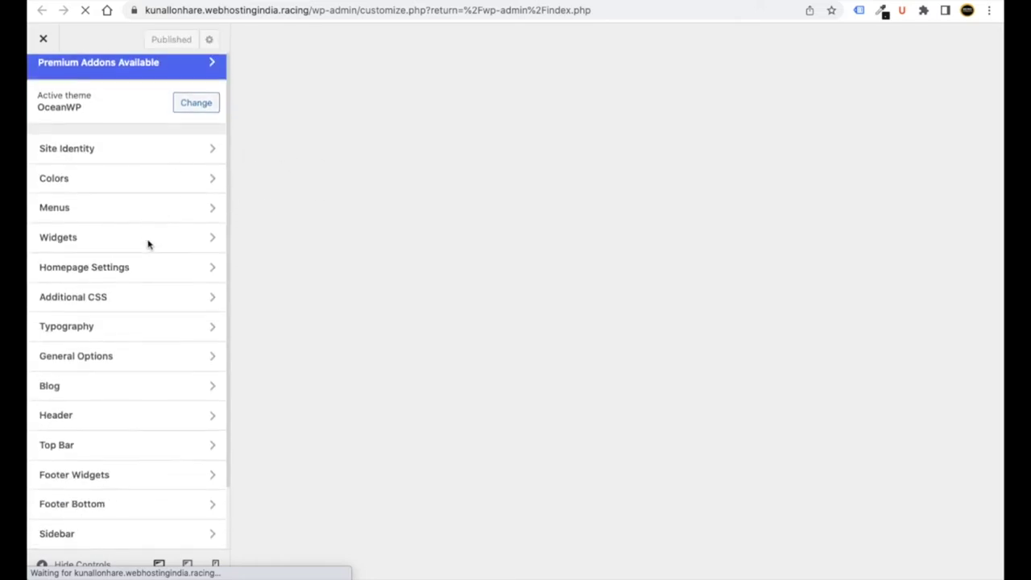
click(132, 362)
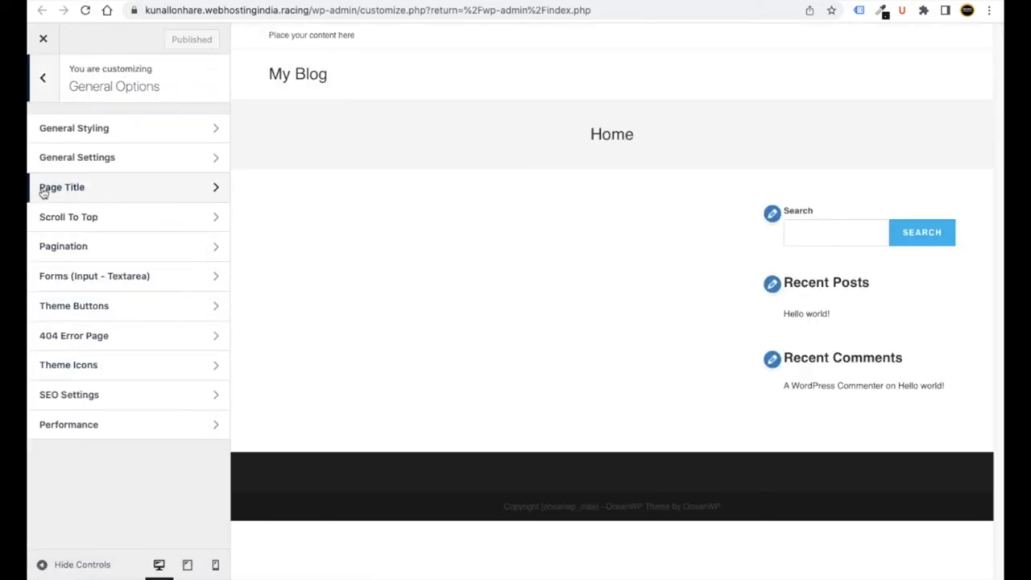
click(85, 195)
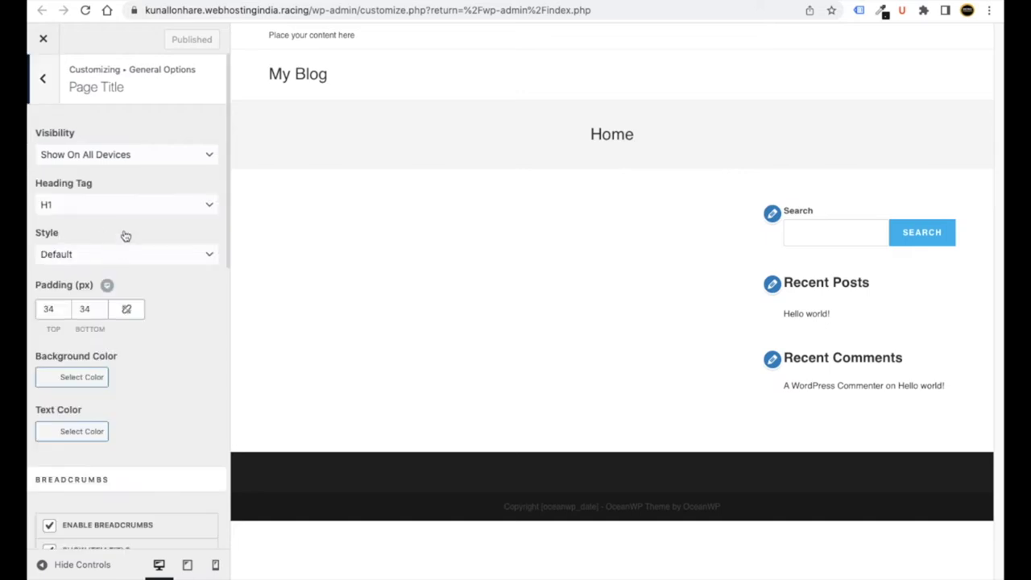
click(95, 157)
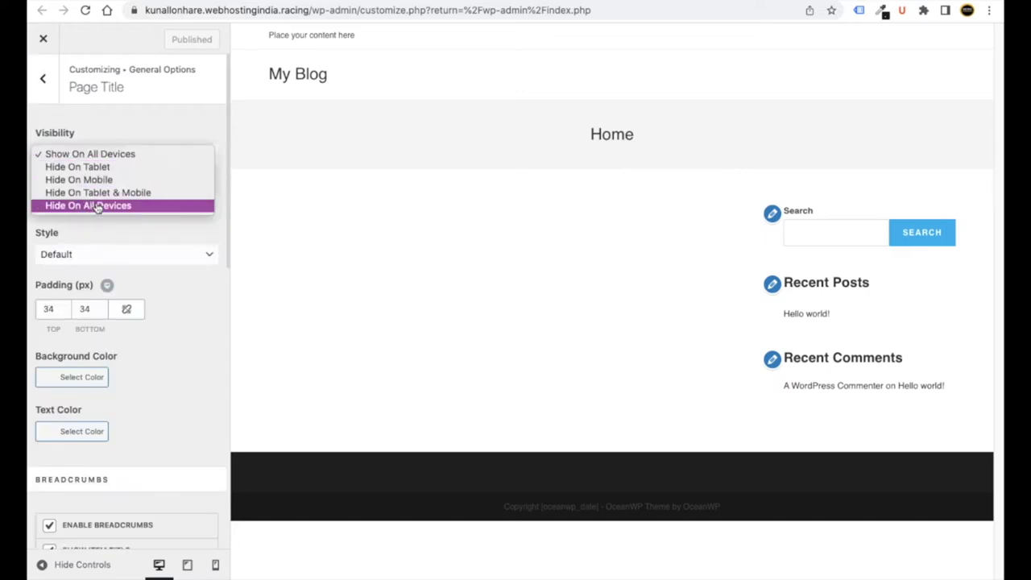
click(97, 205)
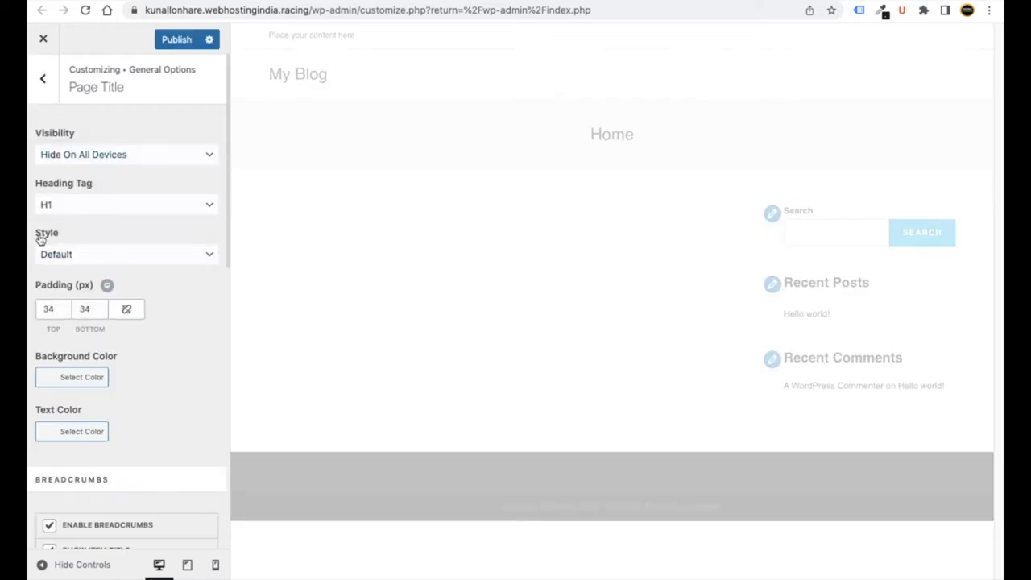
click(173, 40)
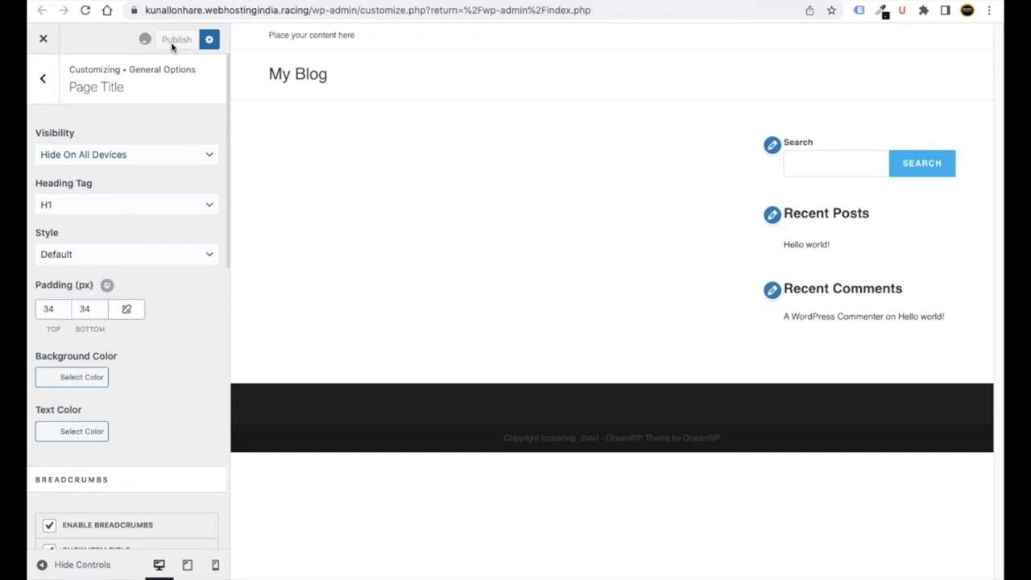
click(45, 40)
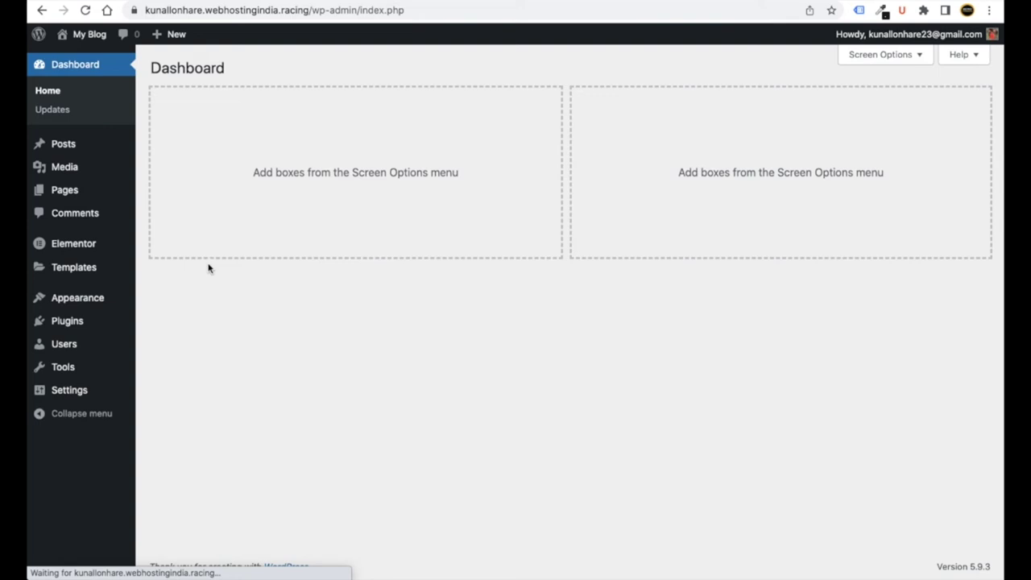
- Tick the Main display location for Main Menu, then return to the Dashboard
mouse_move(91, 305)
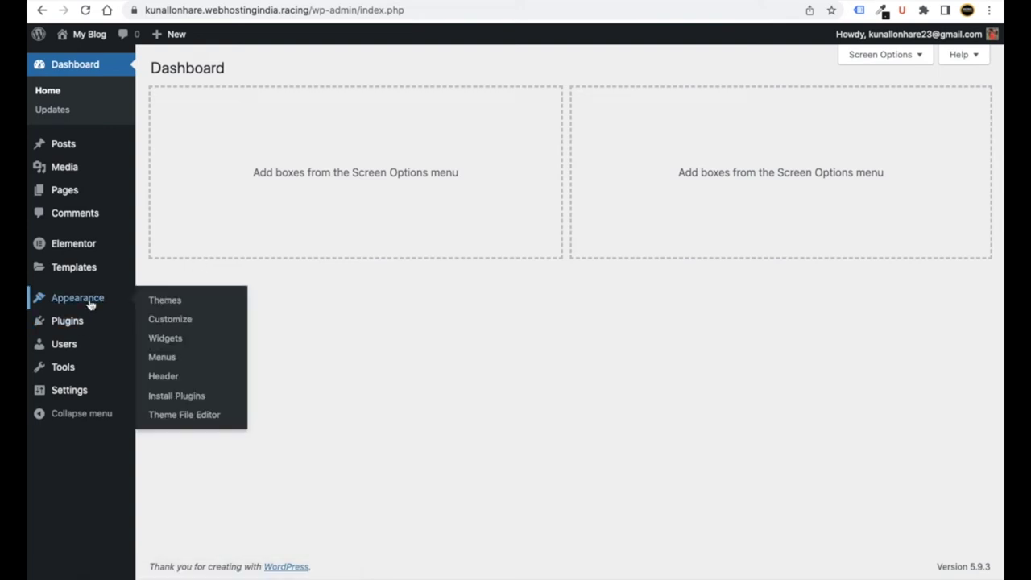
click(157, 358)
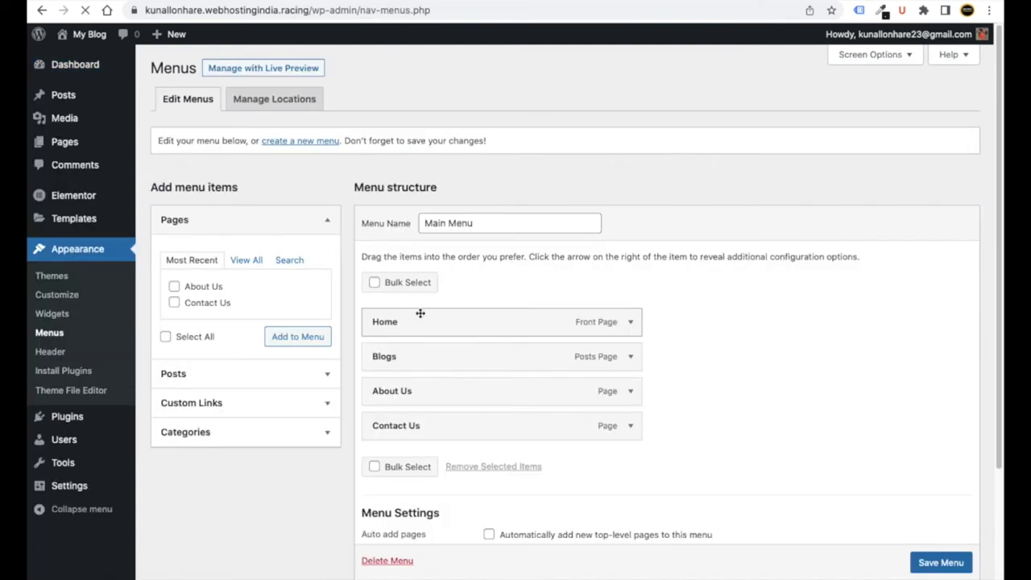
scroll(451, 322, down, 3)
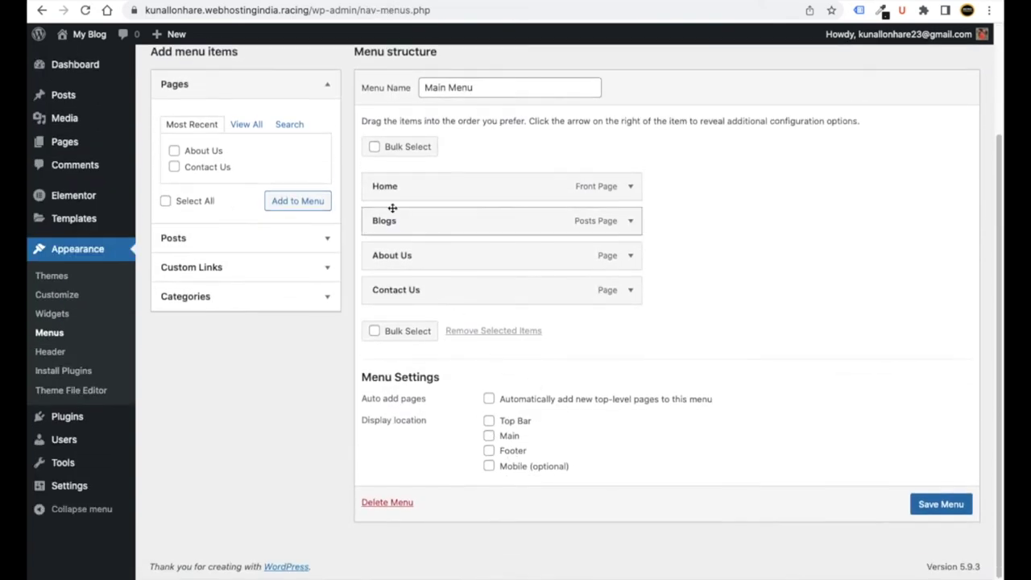
click(490, 436)
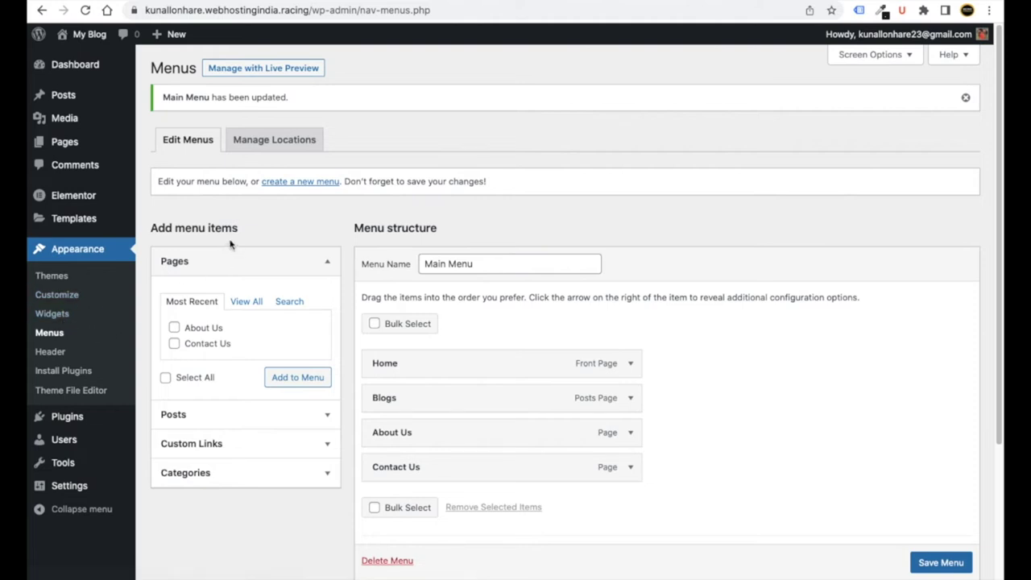
click(76, 74)
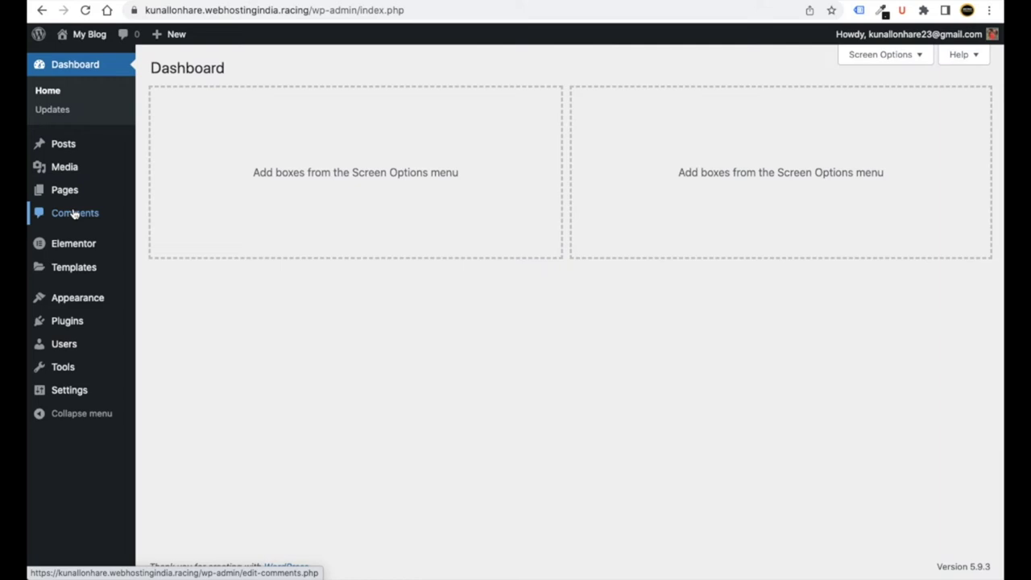
- From All Pages, open the Home page's Edit link in a new tab and switch to it
mouse_move(77, 197)
click(150, 193)
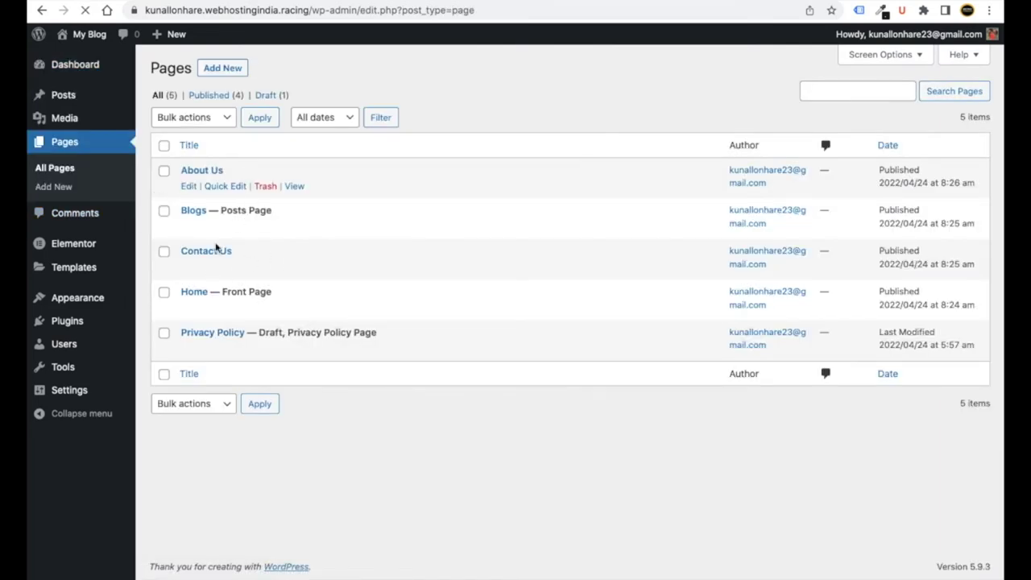
mouse_move(204, 299)
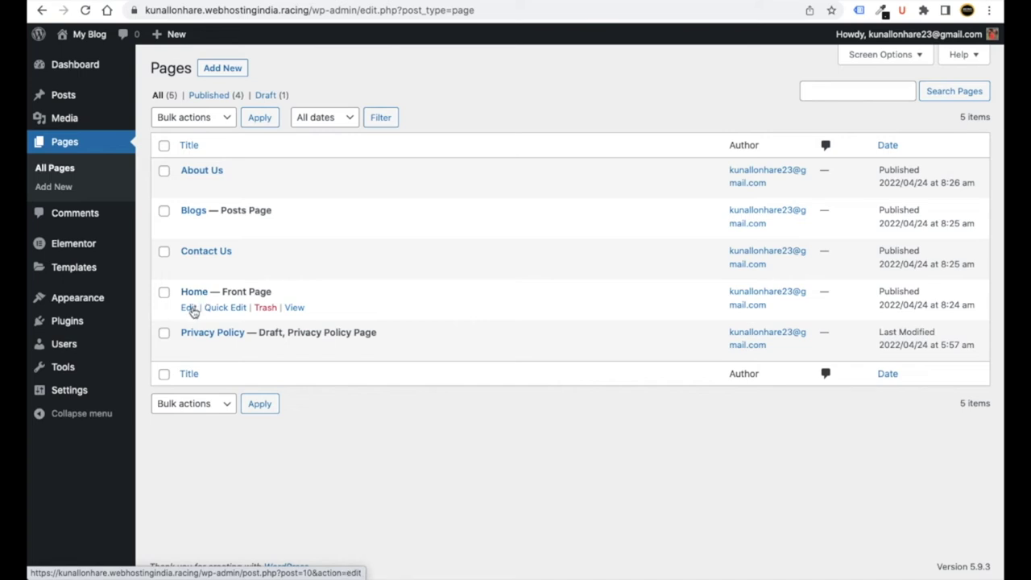
right_click(190, 313)
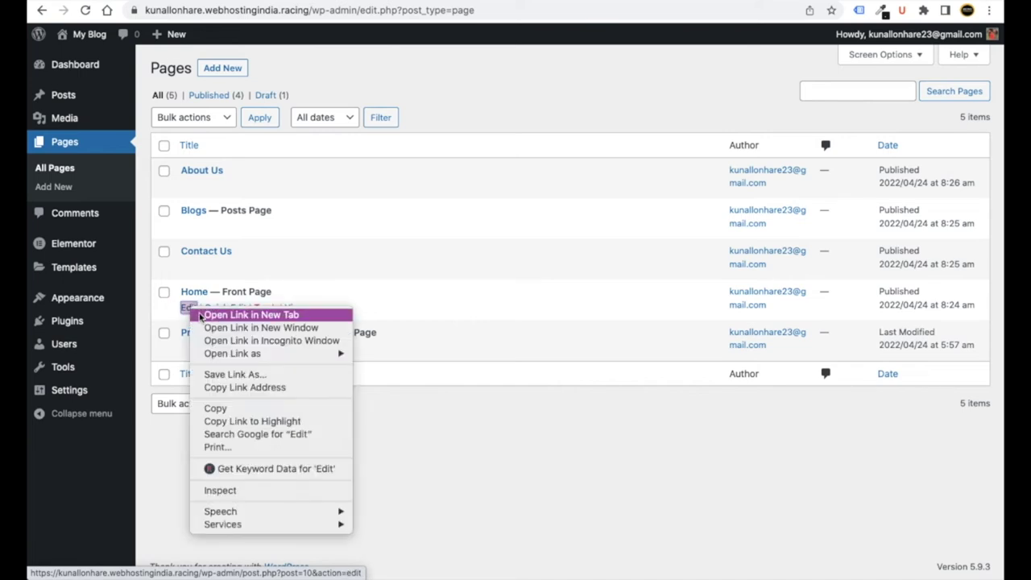
click(201, 316)
key(ctrl+Tab)
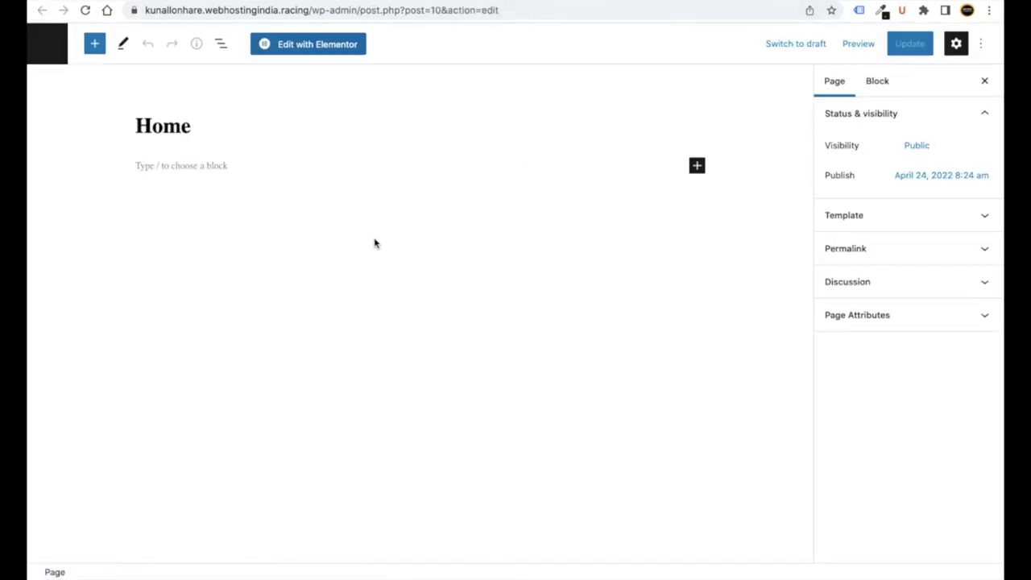
- Open Home in Elementor, set Page Layout to Elementor Full Width, and update the page
click(313, 46)
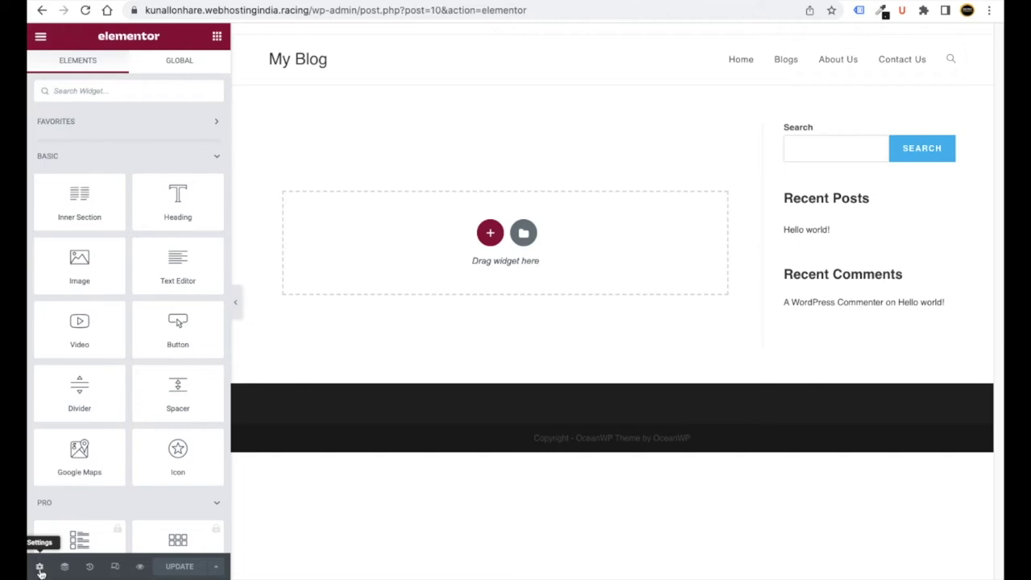
click(40, 569)
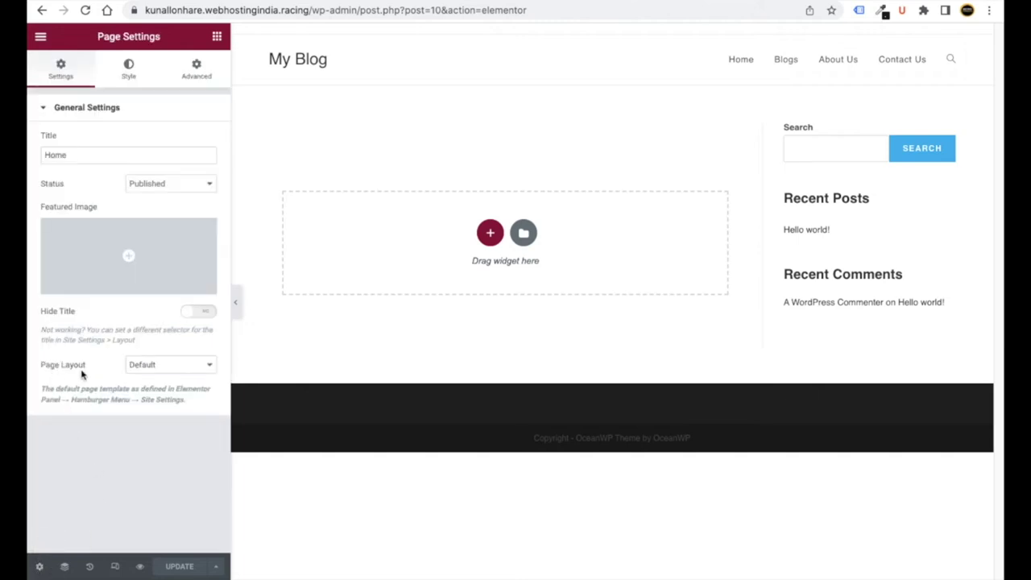
click(165, 367)
click(159, 387)
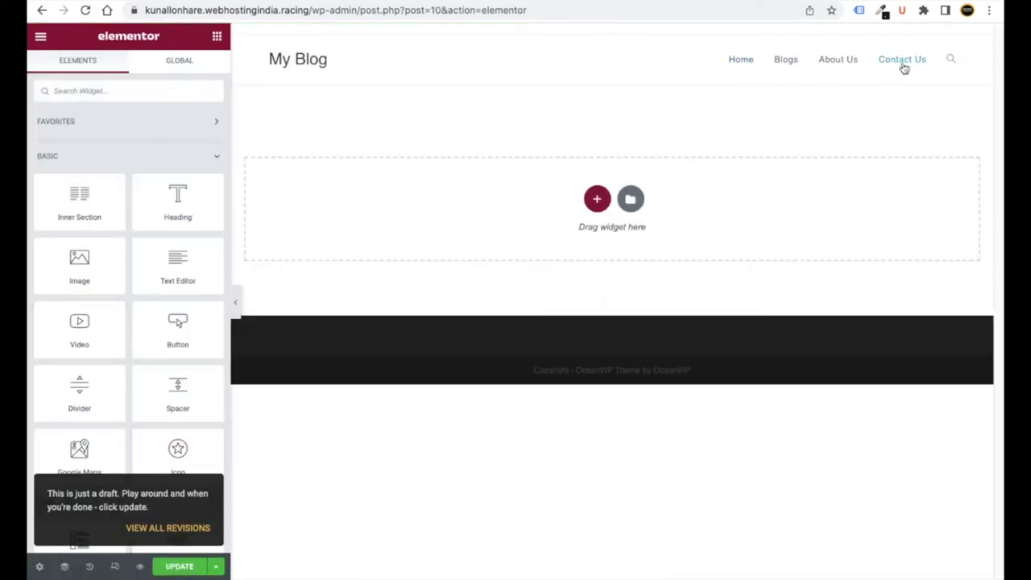
click(137, 162)
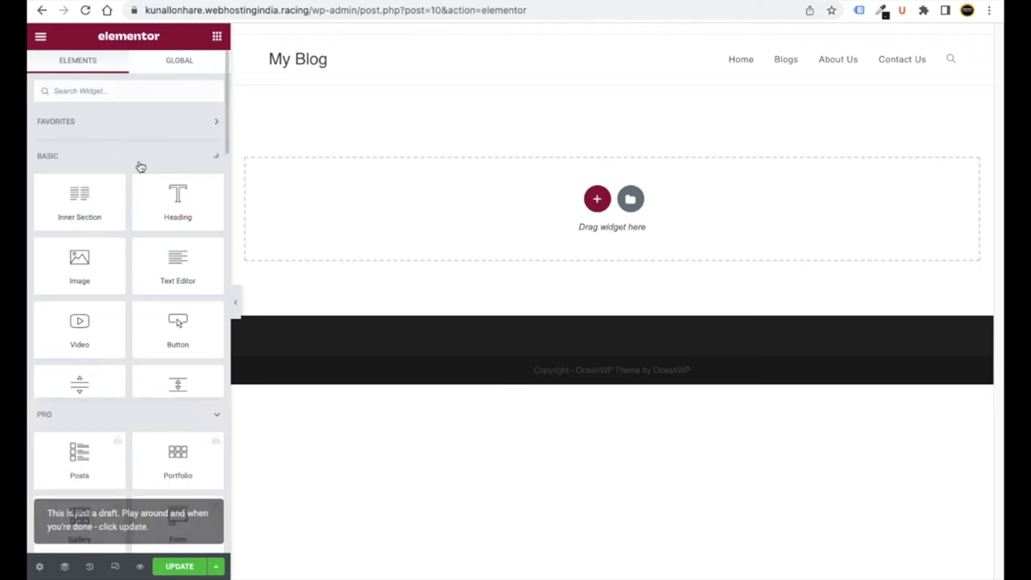
click(185, 569)
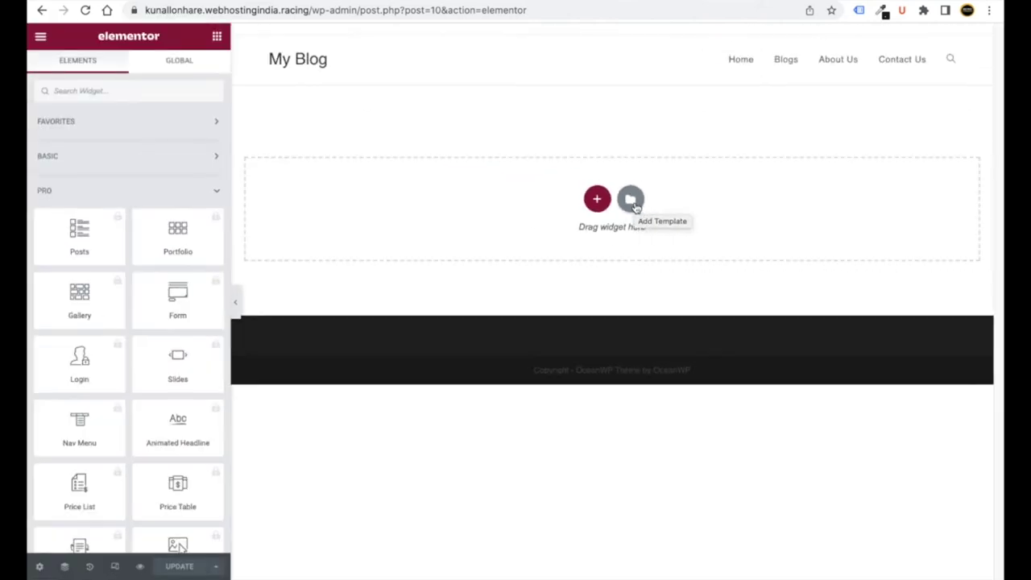
- Import Aquarium Website/Home.json into Elementor's My Templates, enabling unfiltered uploads
click(632, 201)
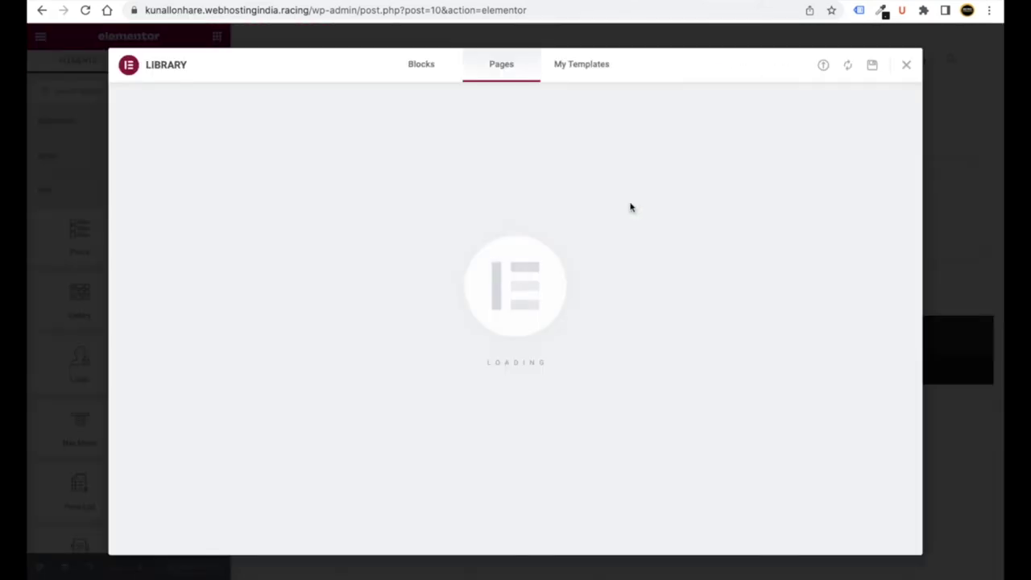
click(588, 75)
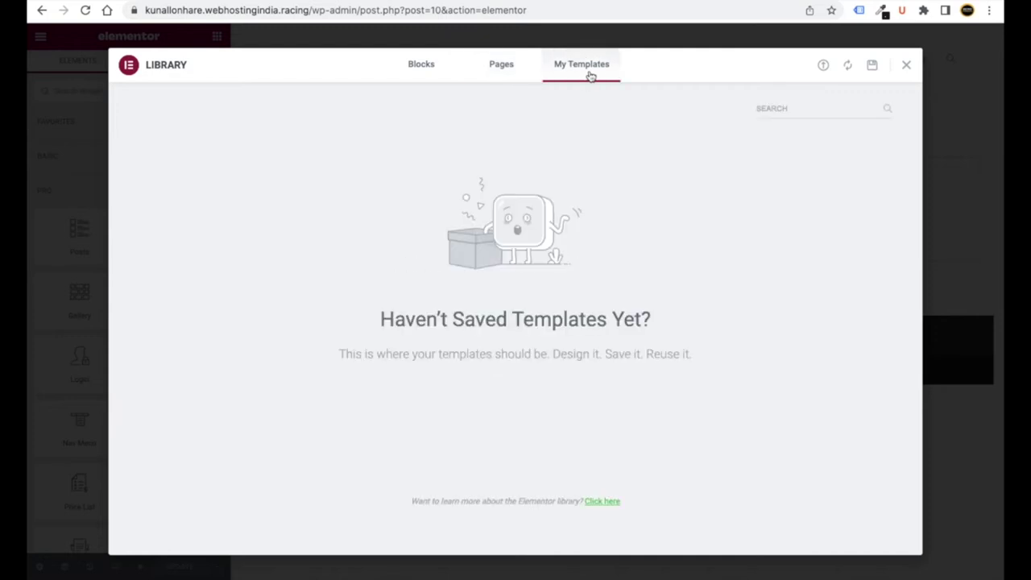
click(824, 70)
click(512, 362)
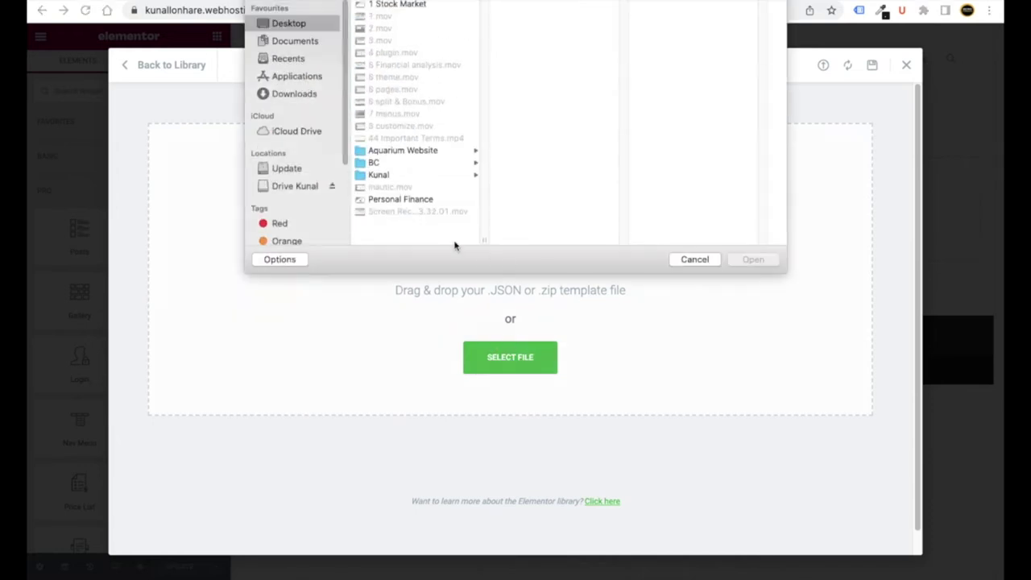
click(409, 152)
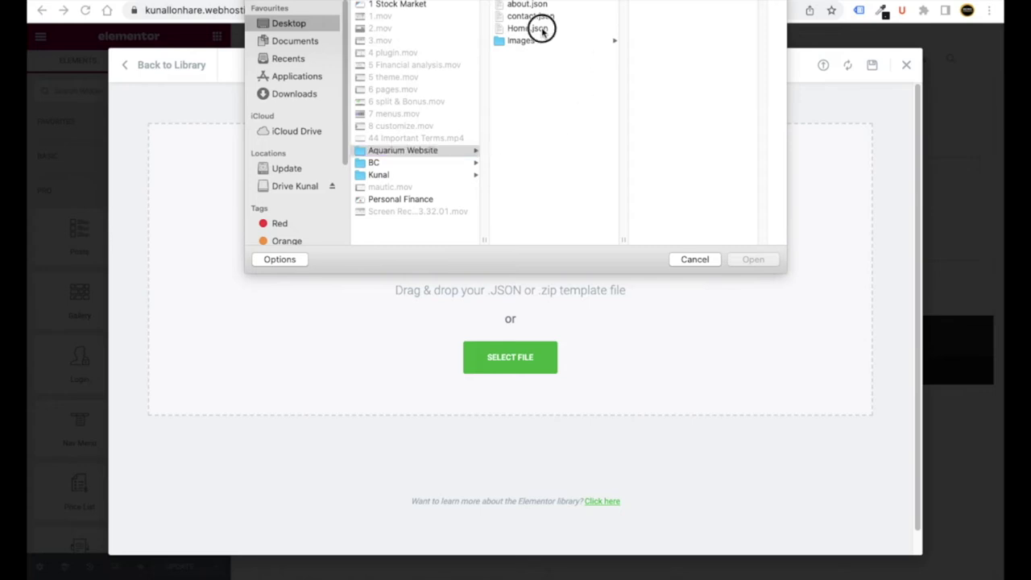
click(530, 29)
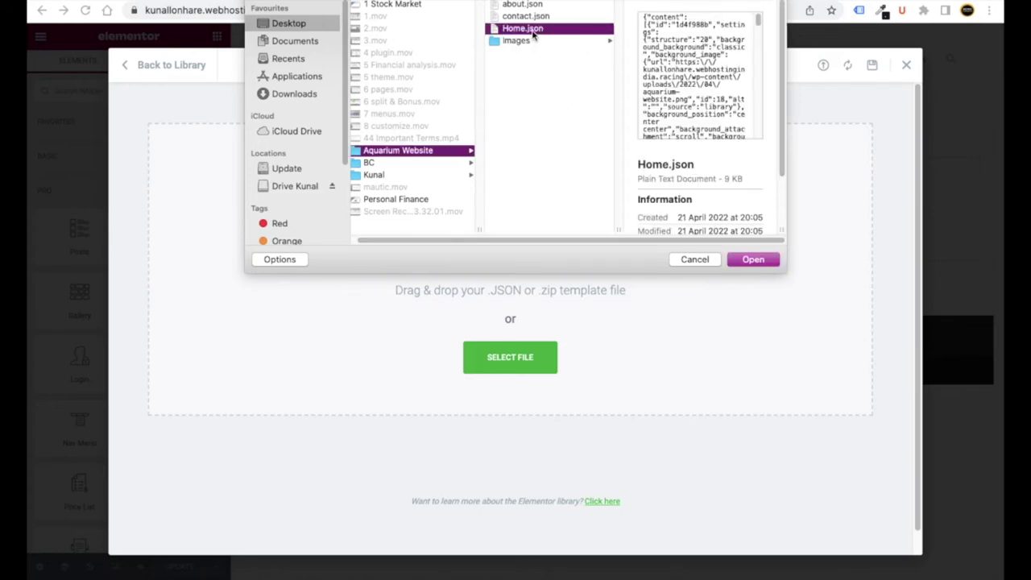
click(753, 259)
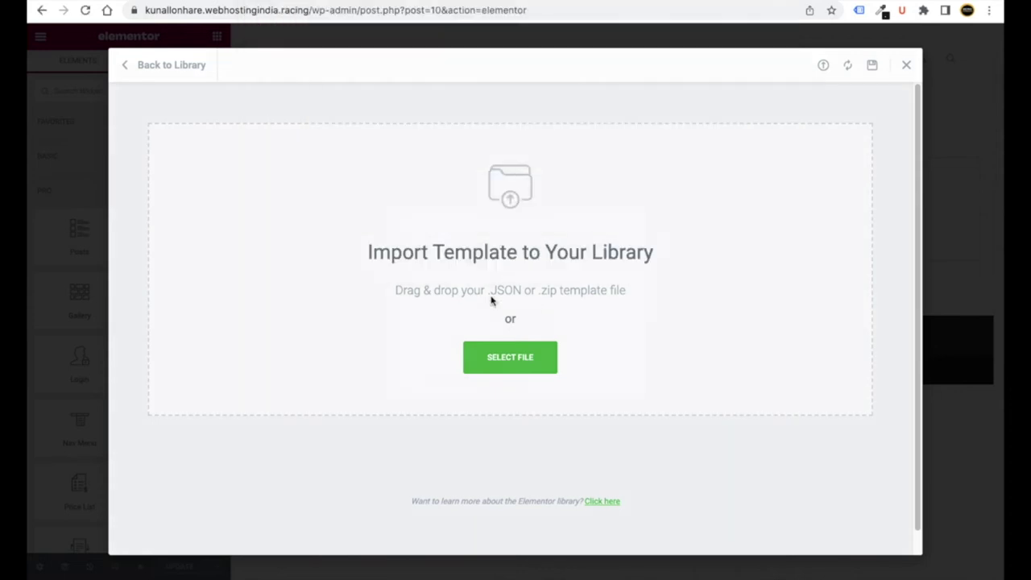
click(568, 387)
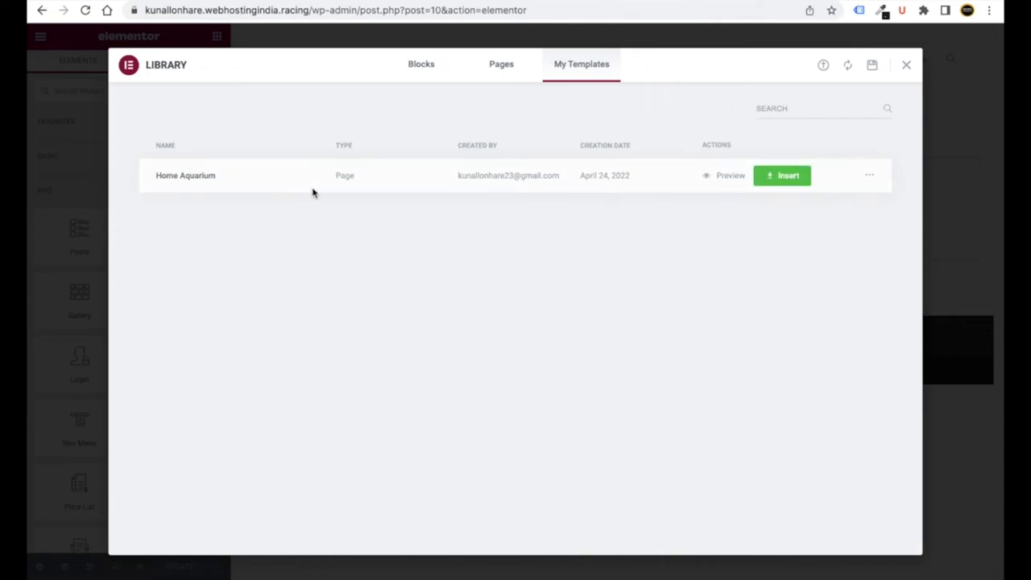
- Insert the Home Aquarium template into the Home page
click(795, 184)
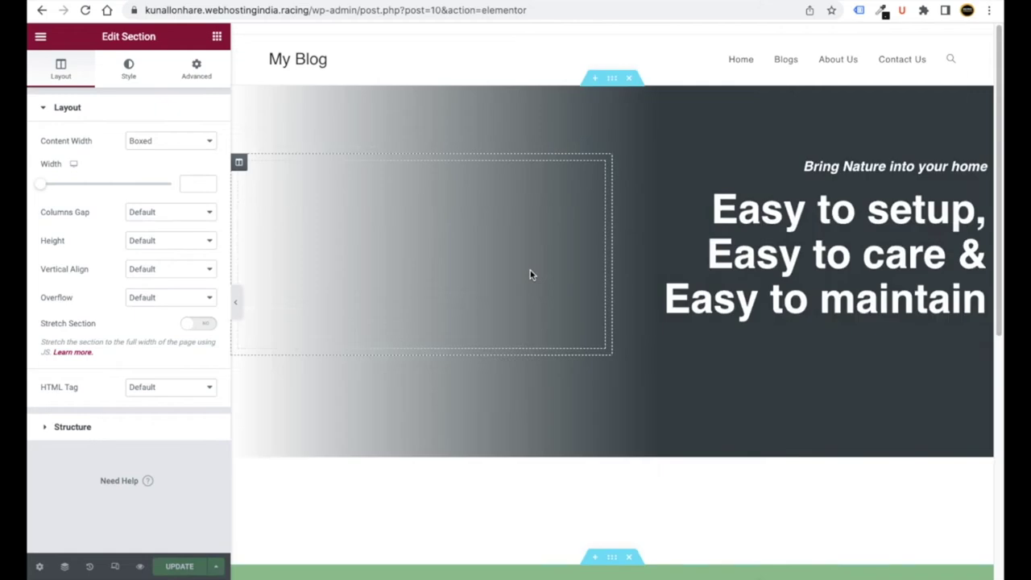
scroll(496, 322, down, 15)
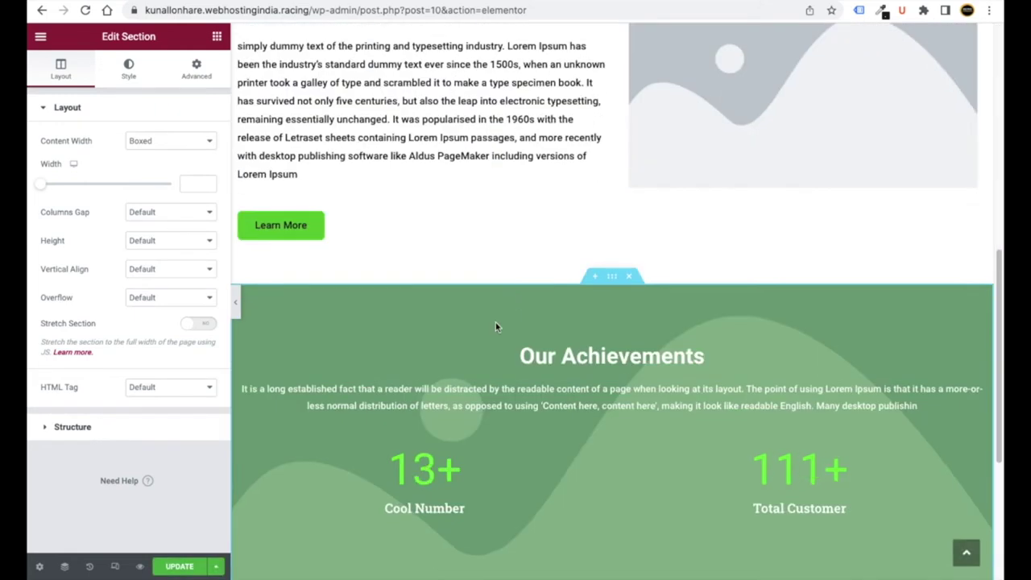
scroll(495, 323, up, 15)
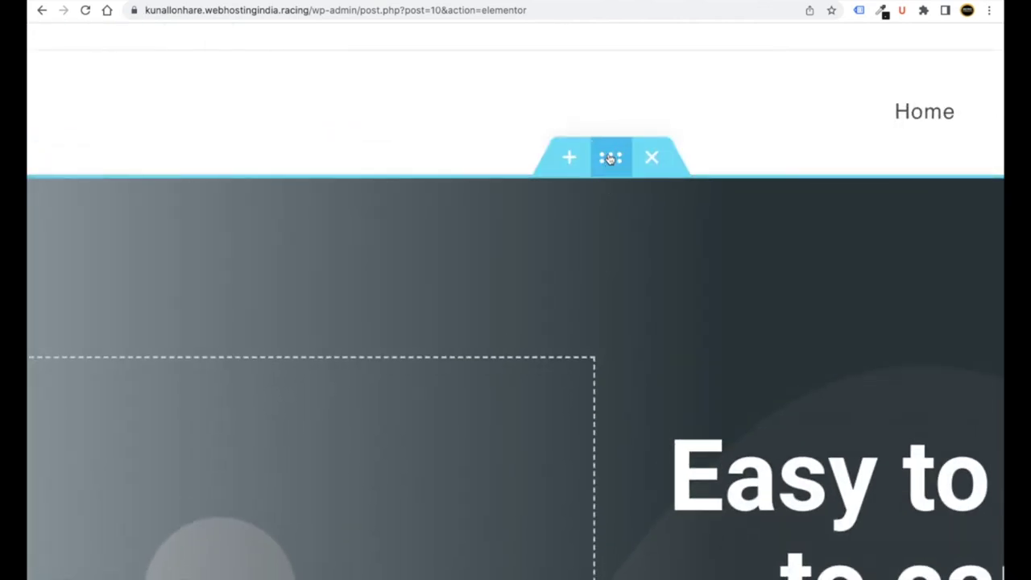
- Upload Images/1.png as the hero section's background image
click(610, 159)
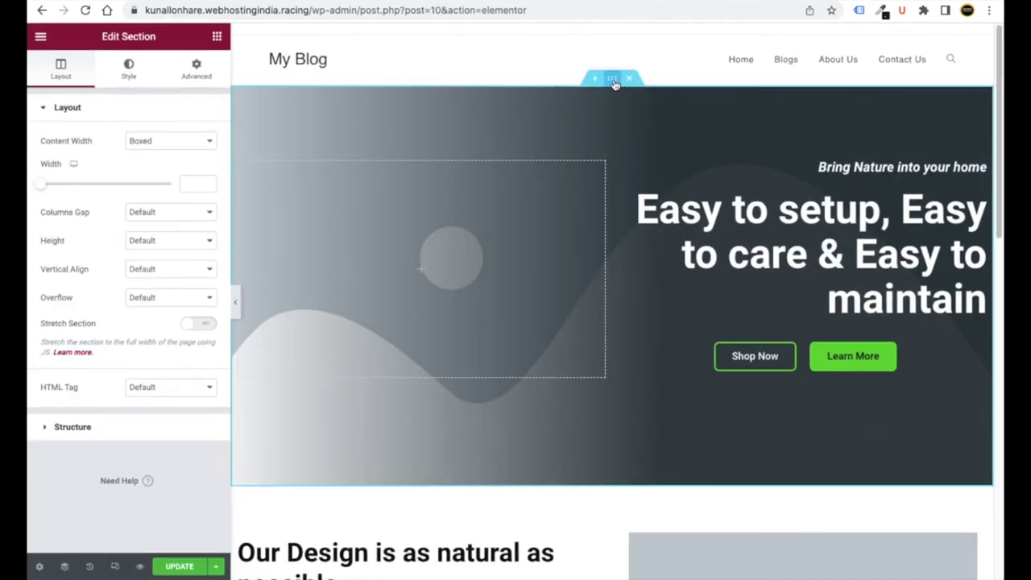
click(127, 70)
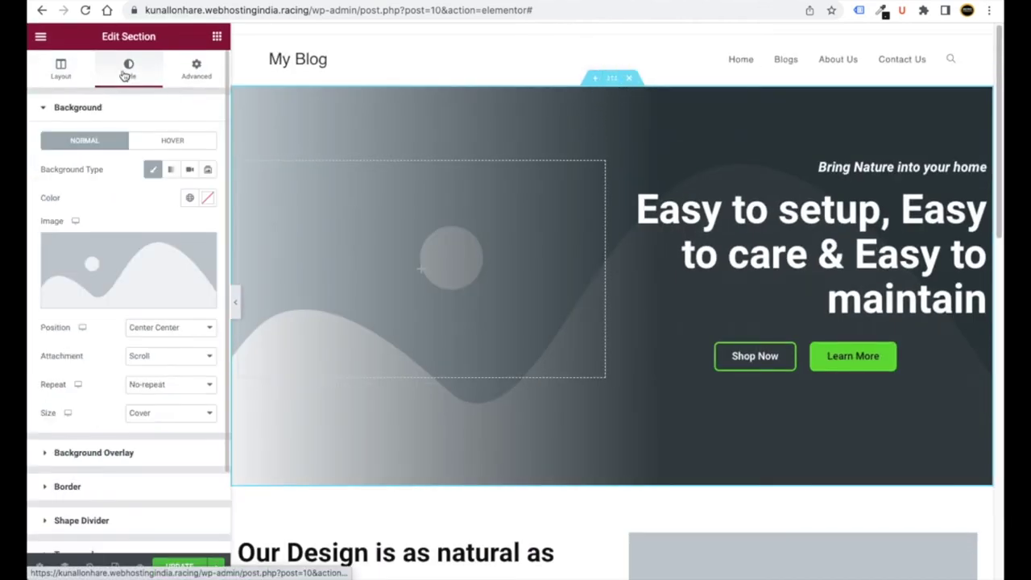
click(105, 267)
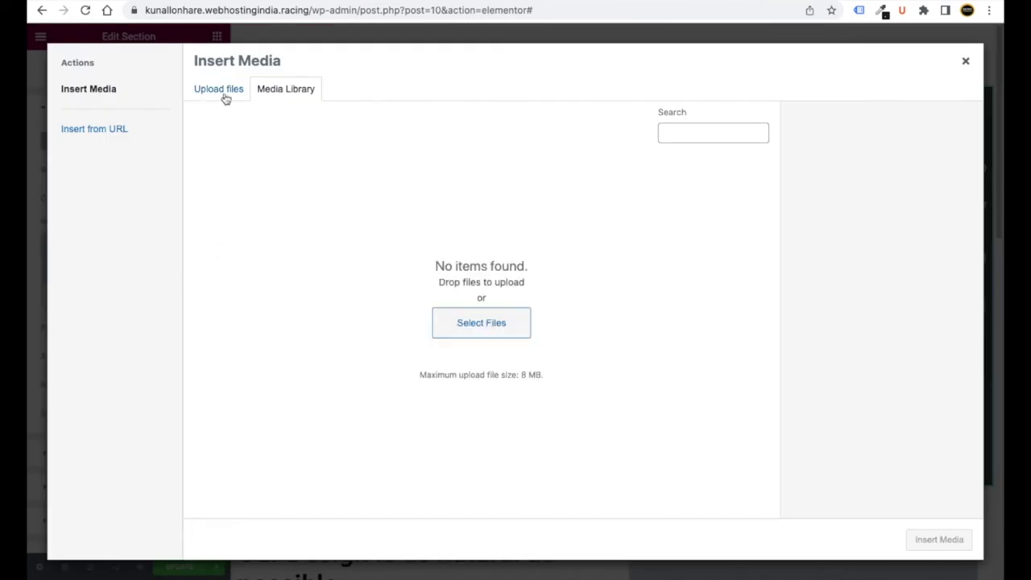
click(227, 97)
click(582, 303)
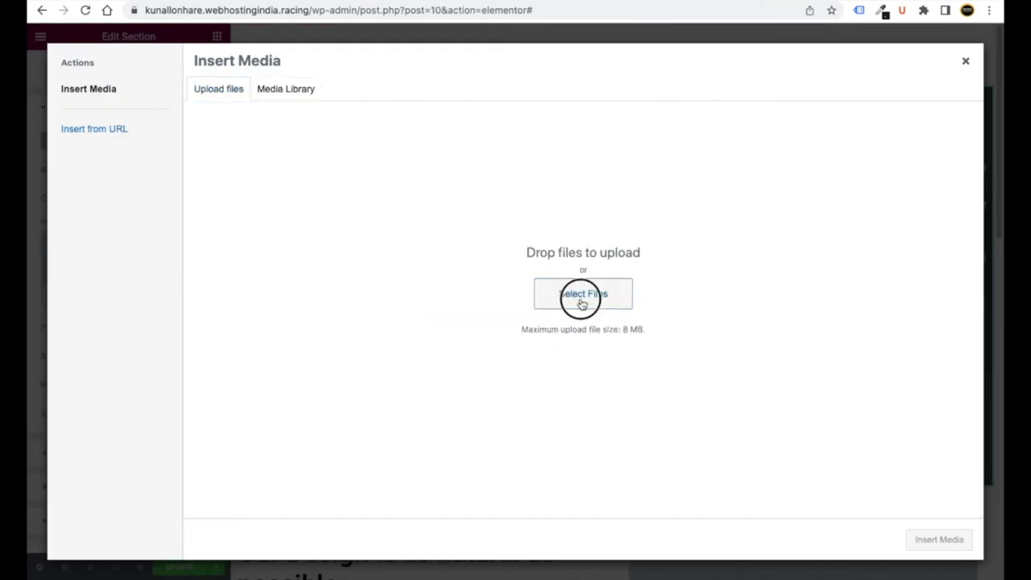
click(391, 41)
click(506, 6)
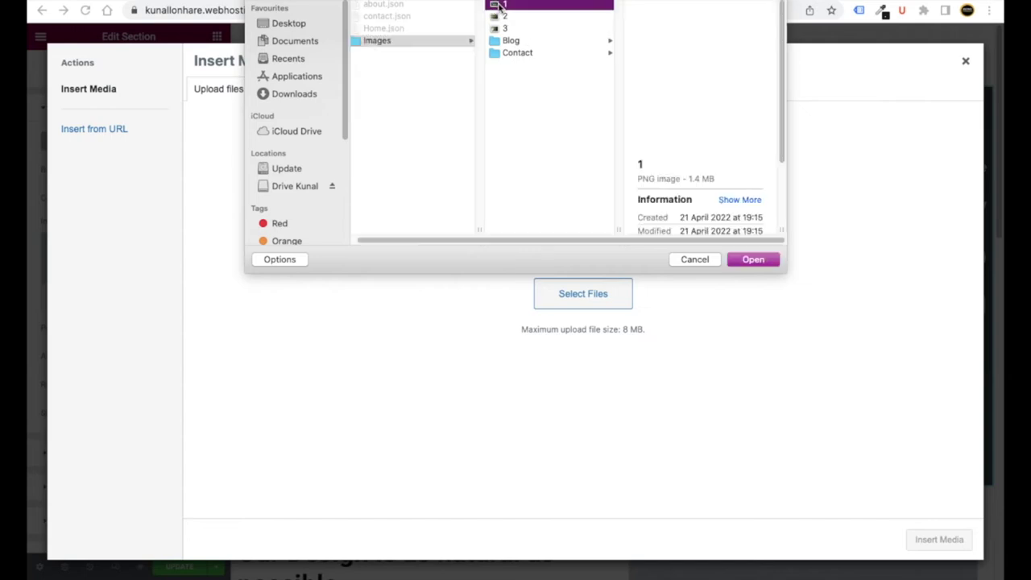
click(754, 258)
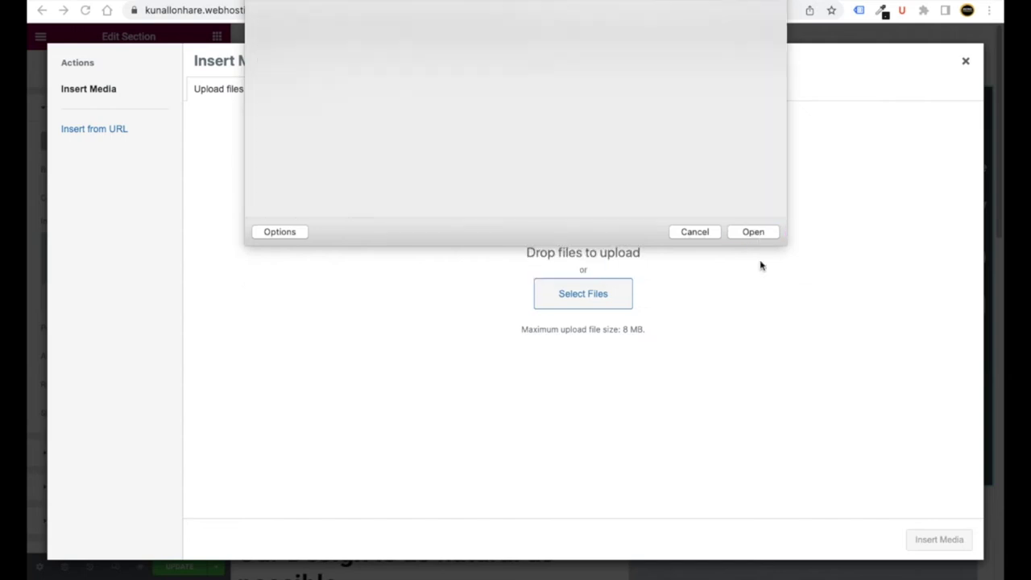
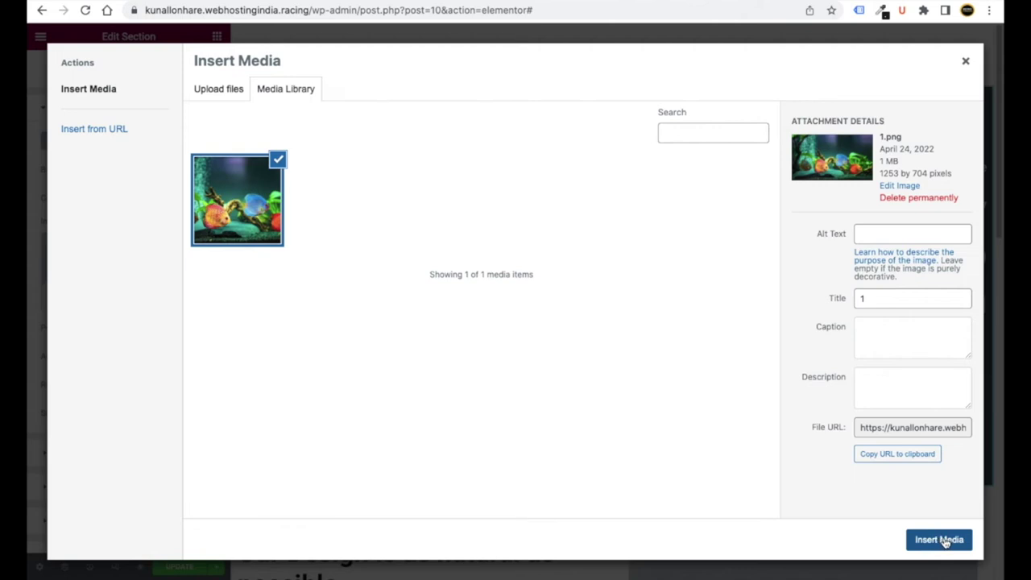
- Apply 1.png as the hero section background, preview the page, then return to the section settings
click(940, 539)
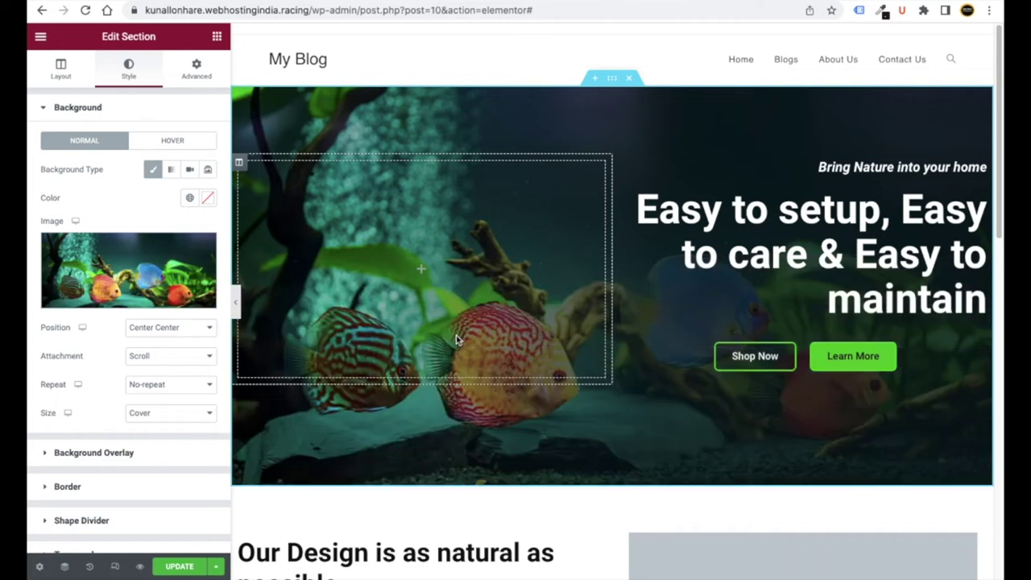
click(236, 305)
scroll(260, 280, down, 2)
scroll(340, 349, up, 2)
scroll(339, 353, down, 1)
scroll(337, 350, up, 1)
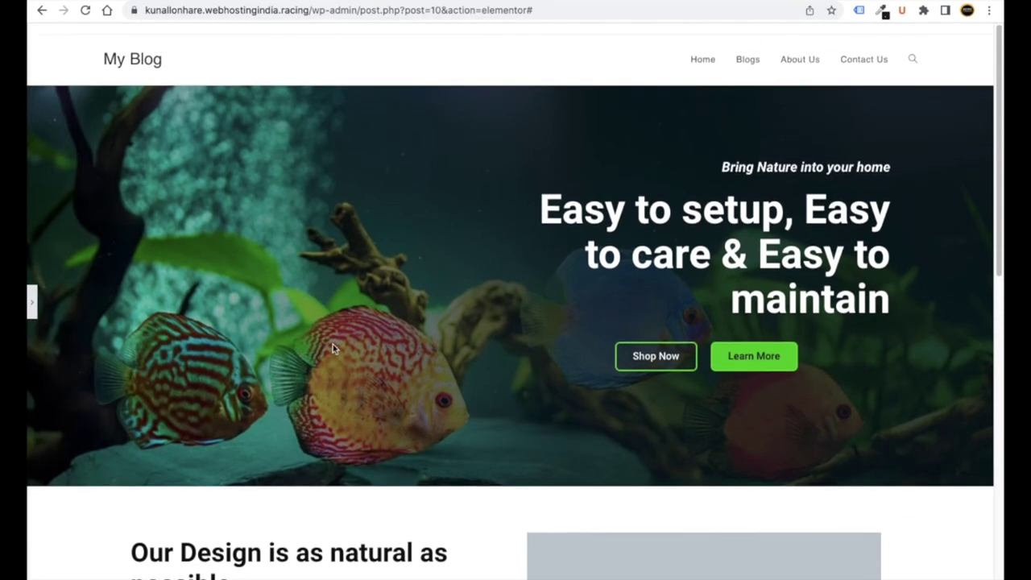
click(35, 306)
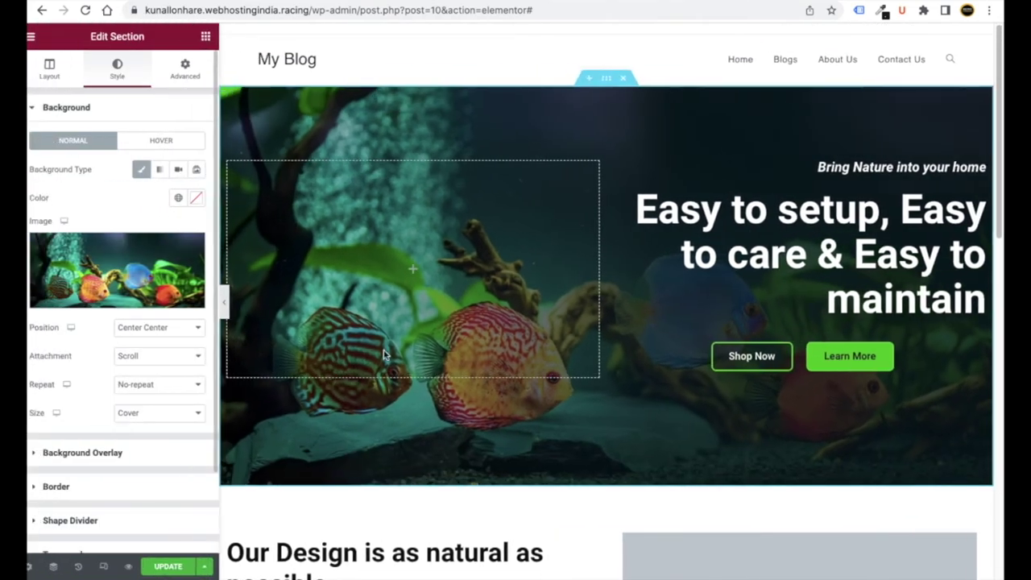
scroll(565, 368, down, 5)
scroll(554, 372, down, 6)
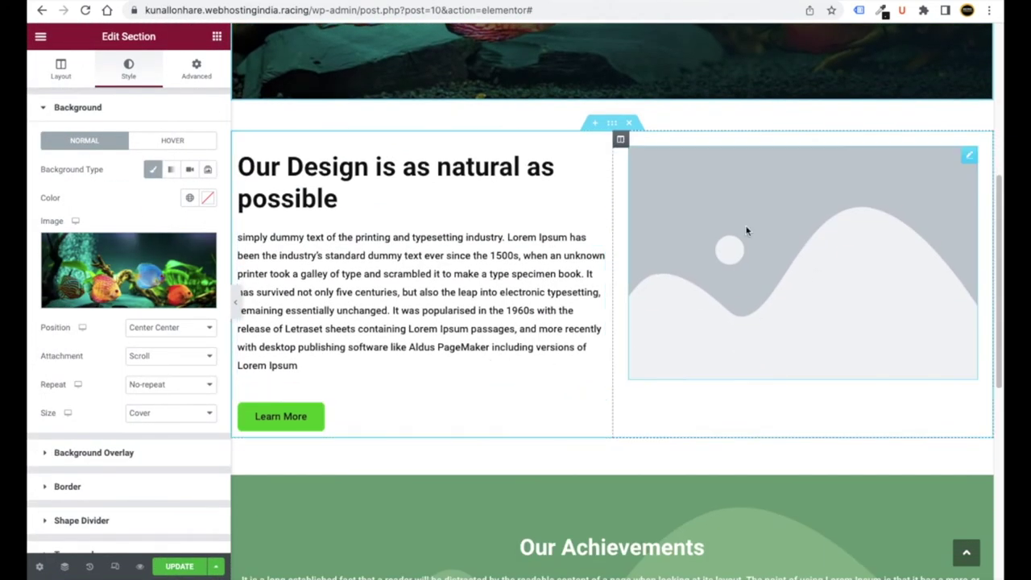
- Upload 2.png and insert it in place of the design section's placeholder image
click(971, 157)
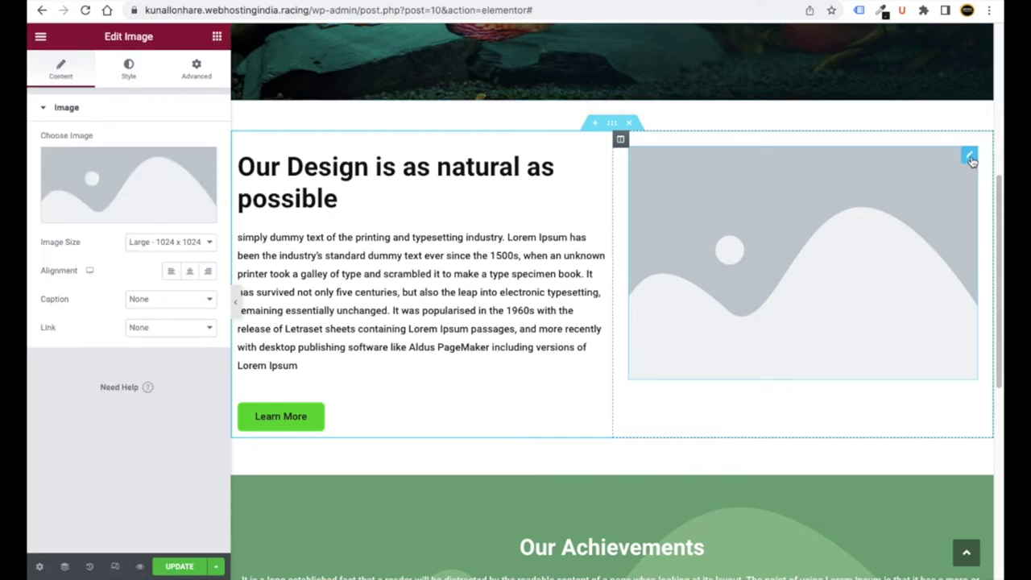
click(140, 196)
click(215, 91)
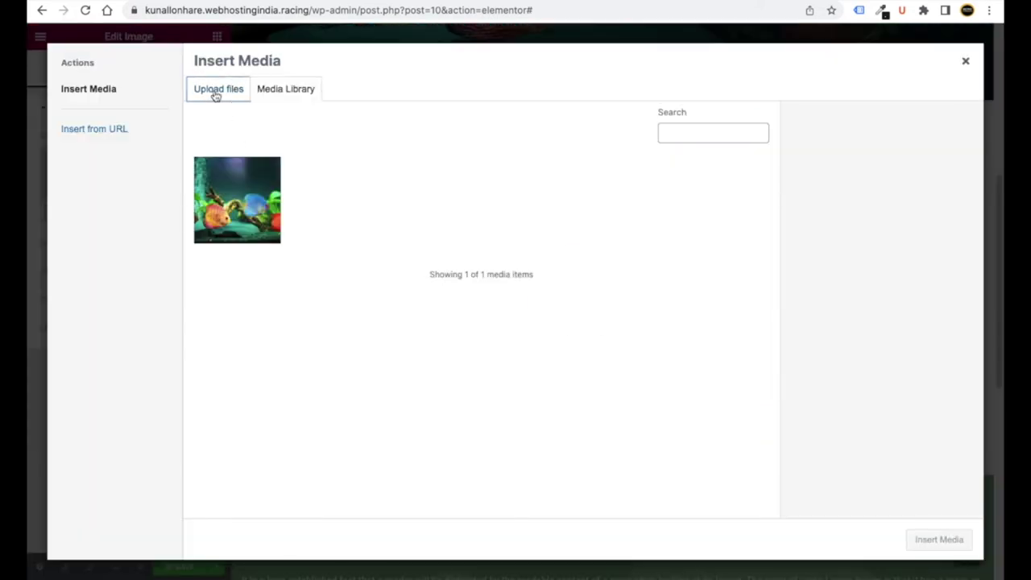
click(583, 298)
click(389, 18)
double_click(388, 18)
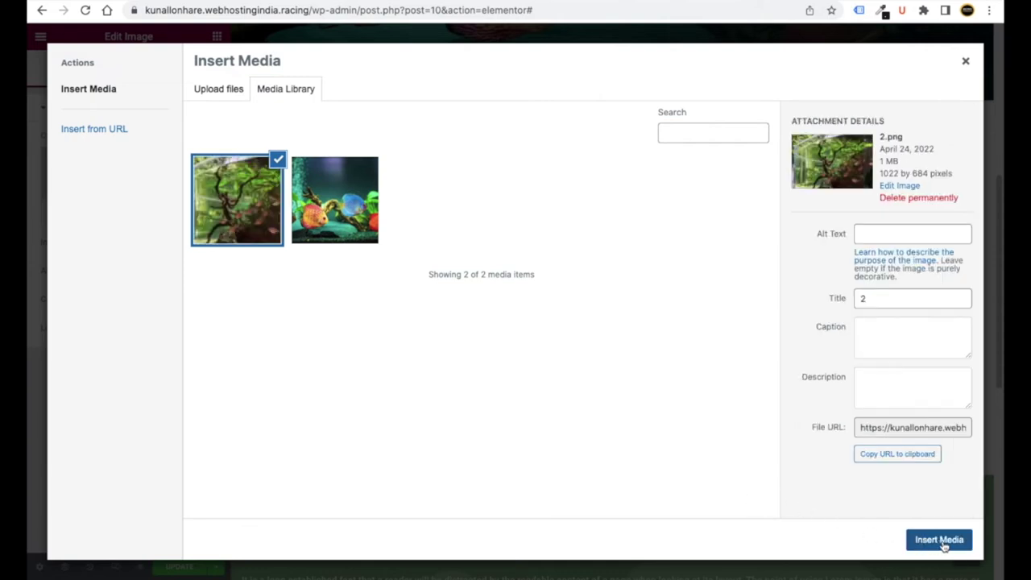
click(939, 540)
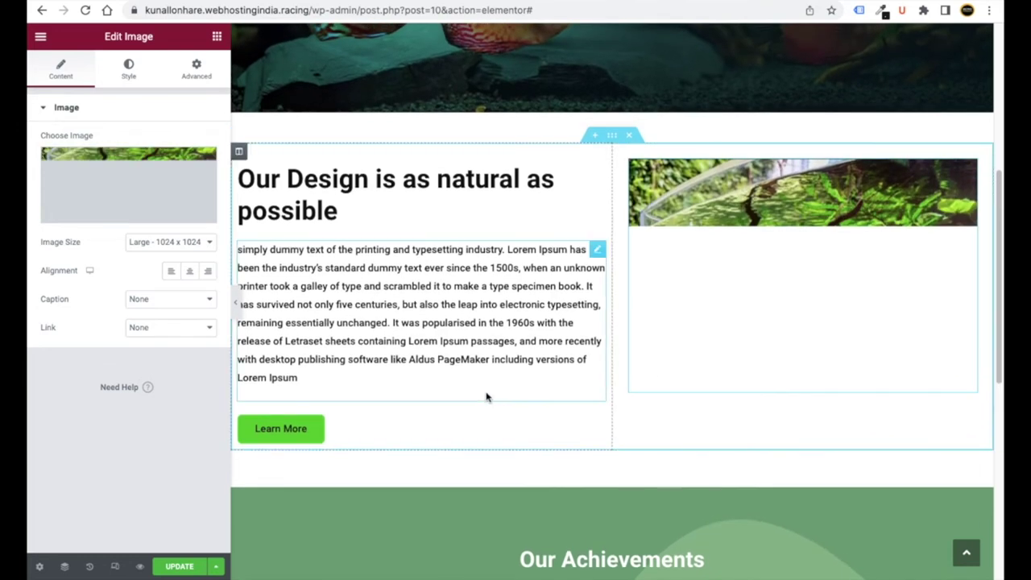
scroll(516, 398, down, 2)
scroll(526, 398, down, 5)
scroll(530, 395, up, 11)
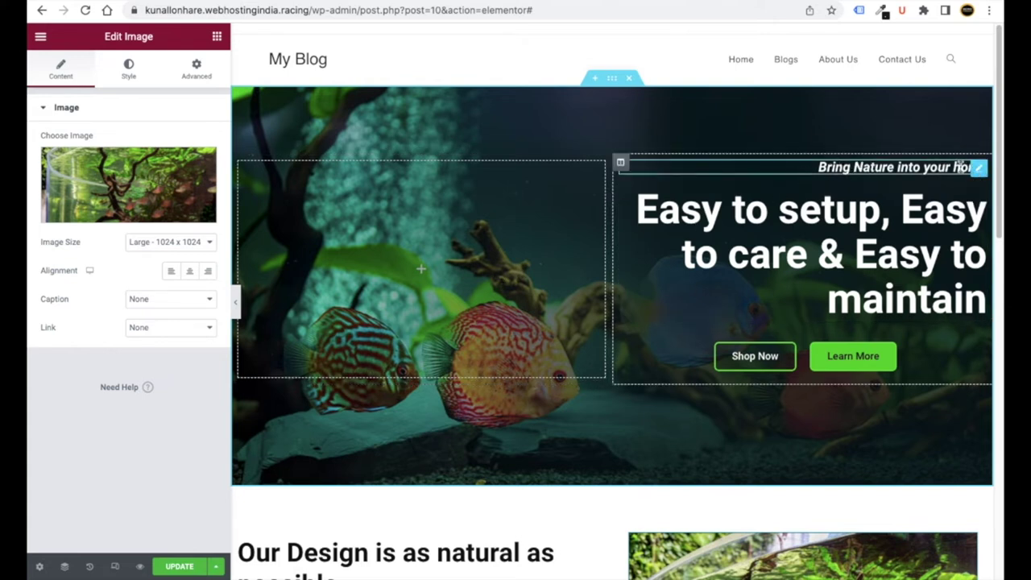
- Try replacing 'home' in the tagline, then undo to keep 'Bring Nature into your home'
click(978, 168)
drag(140, 159, 62, 157)
click(145, 159)
double_click(134, 156)
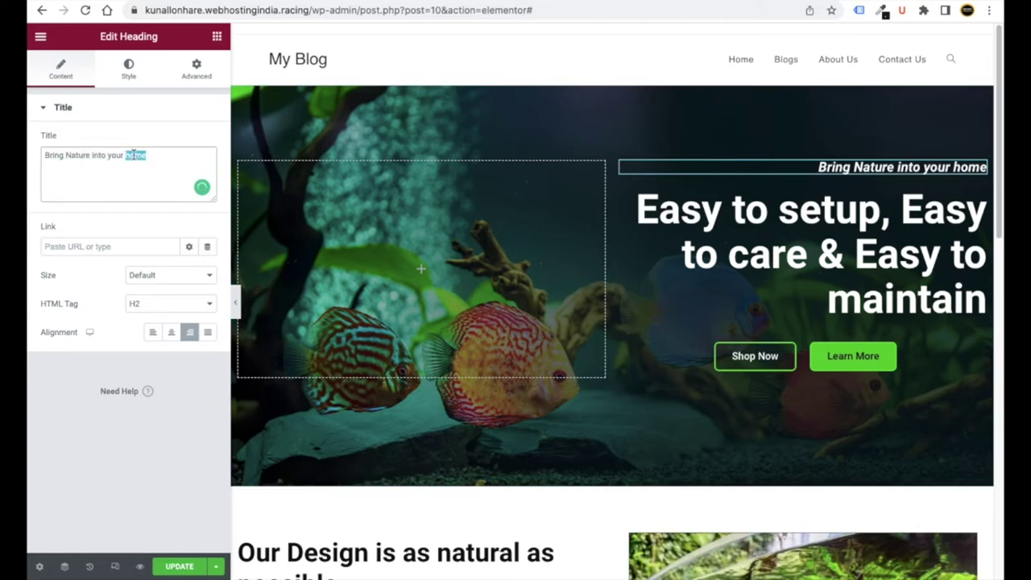
text(hourse)
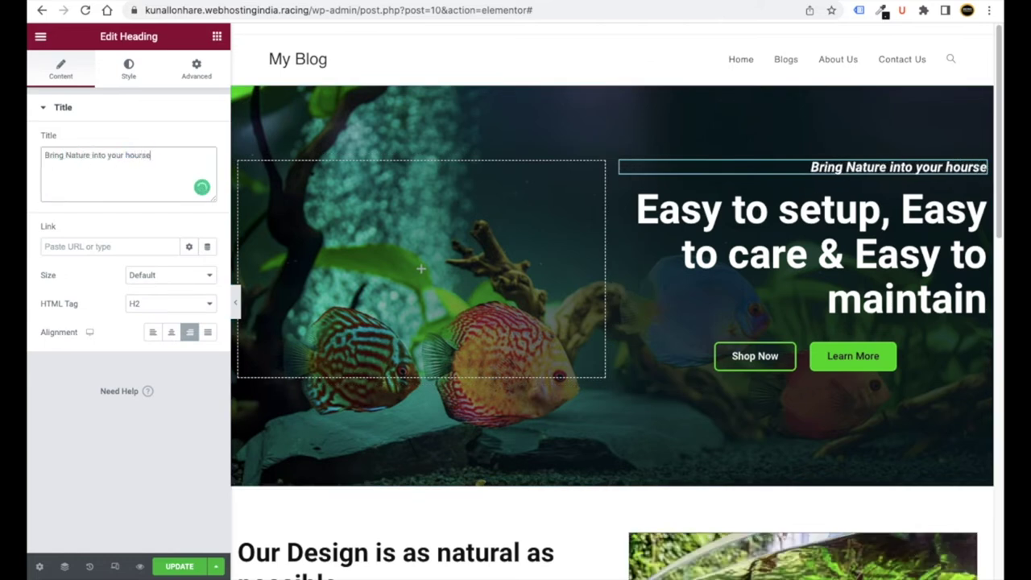
key(BackSpace)
key(BackSpace)
key(BackSpace)
key(BackSpace)
key(BackSpace)
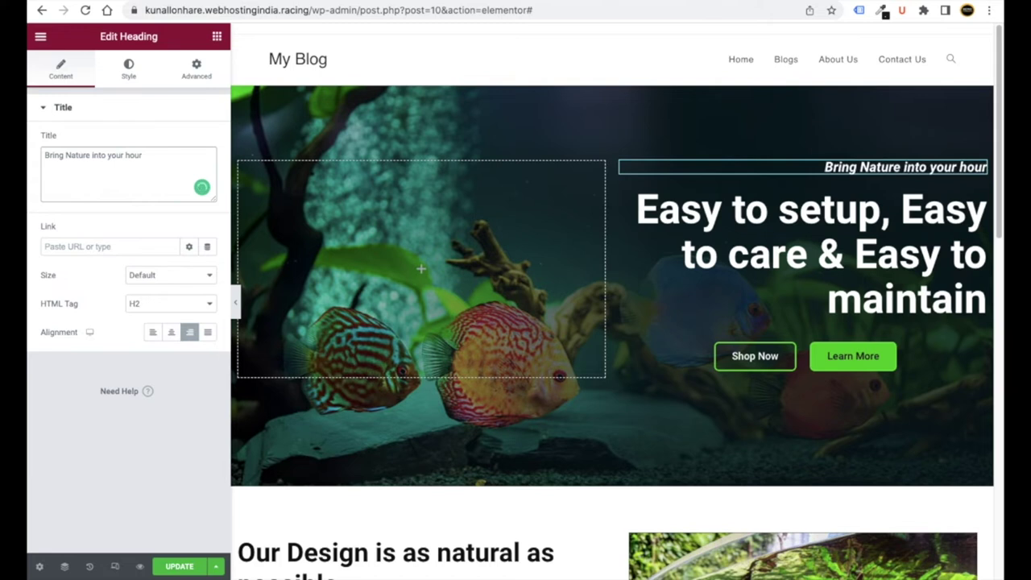
key(ctrl+z)
key(ctrl+z)
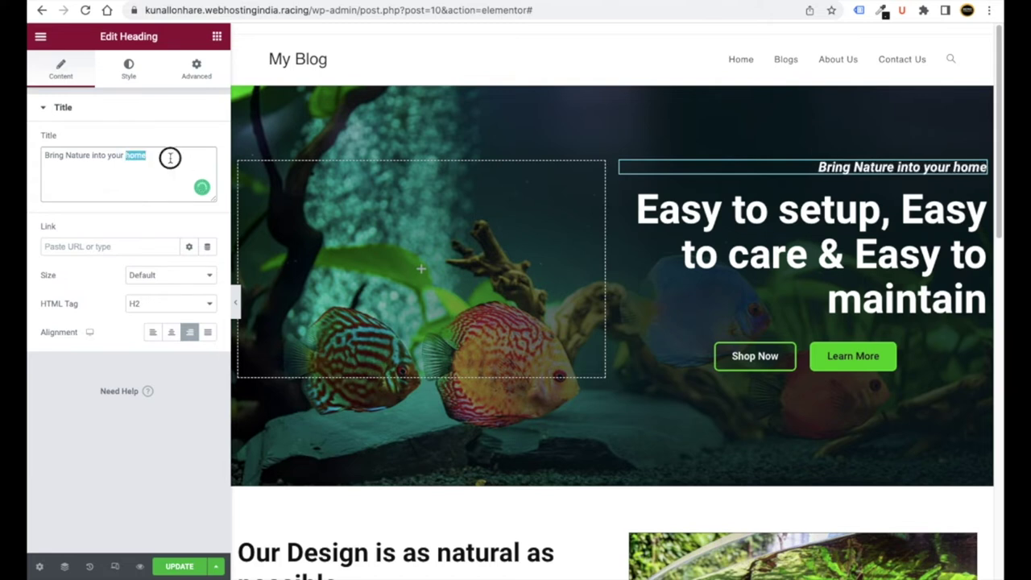
click(167, 157)
- Remove the extra space after 'Easy to' in the hero headline
click(750, 266)
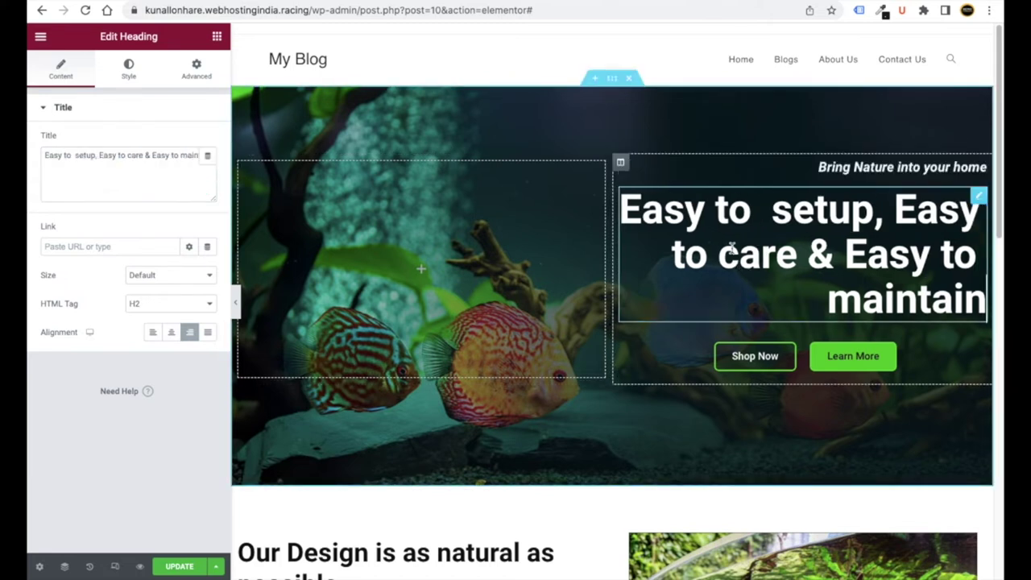
click(75, 156)
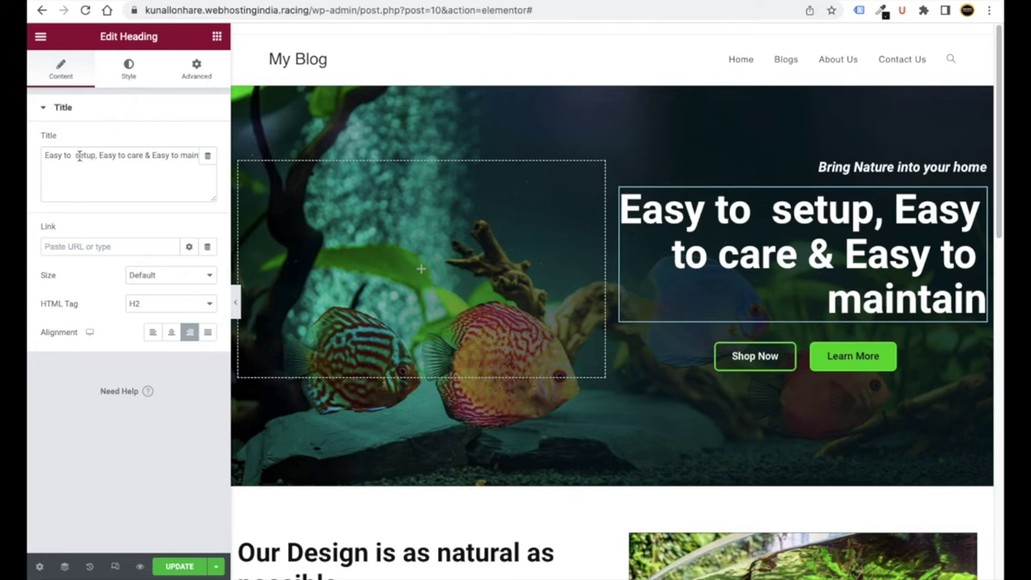
key(BackSpace)
key(BackSpace)
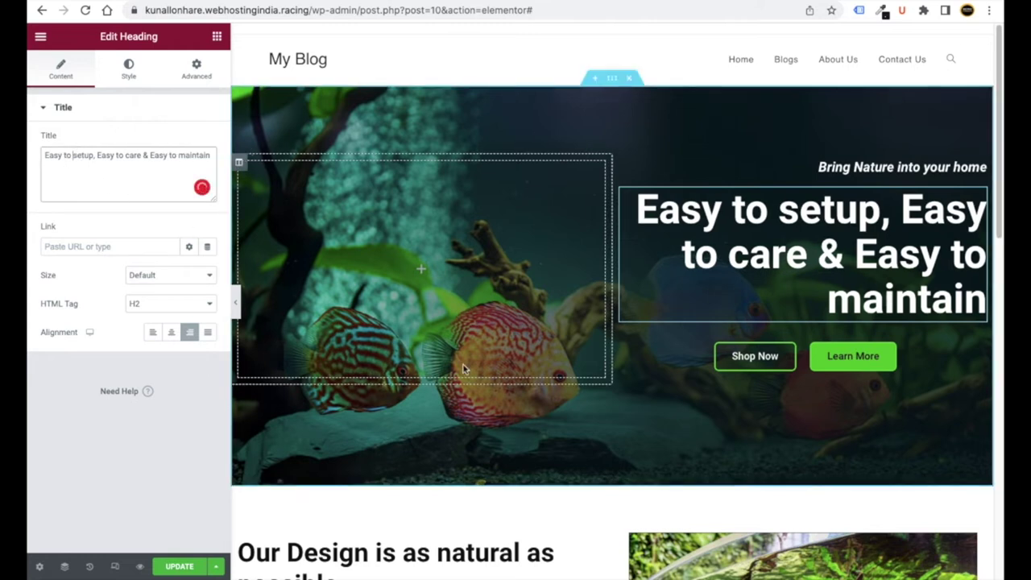
click(764, 360)
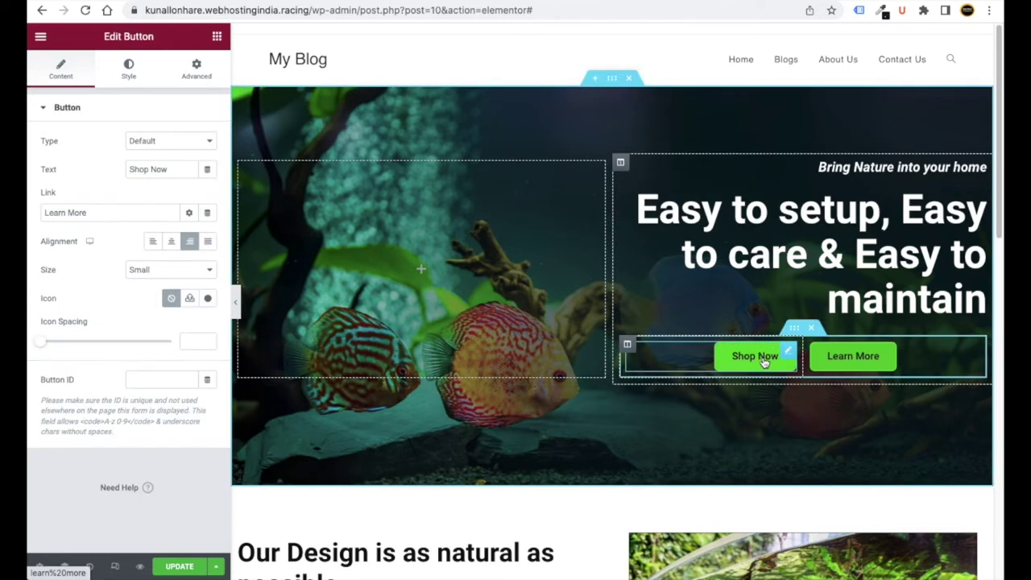
- Relabel the Shop Now button as 'Read Blogs'
drag(97, 213, 42, 211)
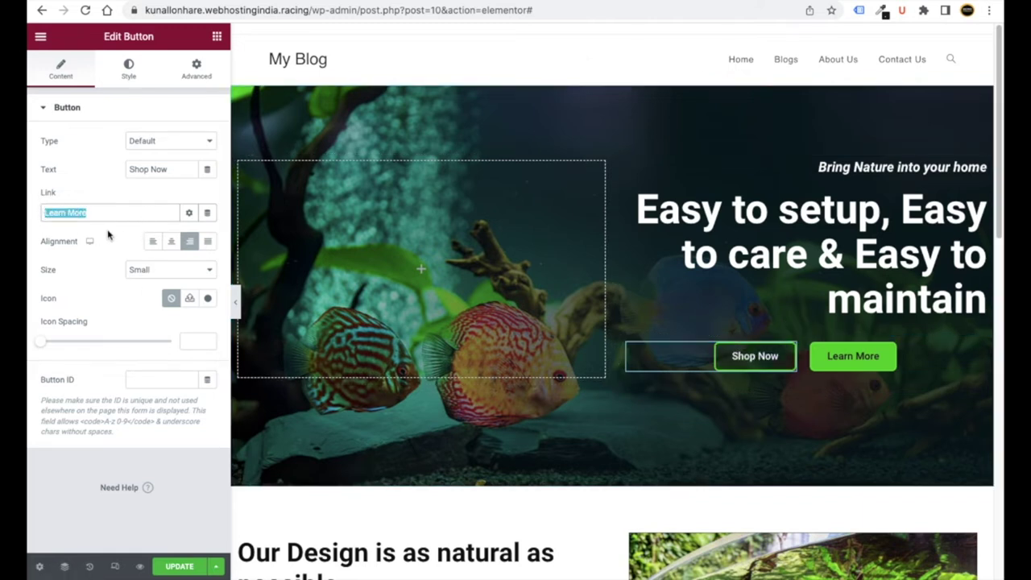
click(173, 170)
click(148, 168)
click(178, 171)
drag(178, 171, 121, 169)
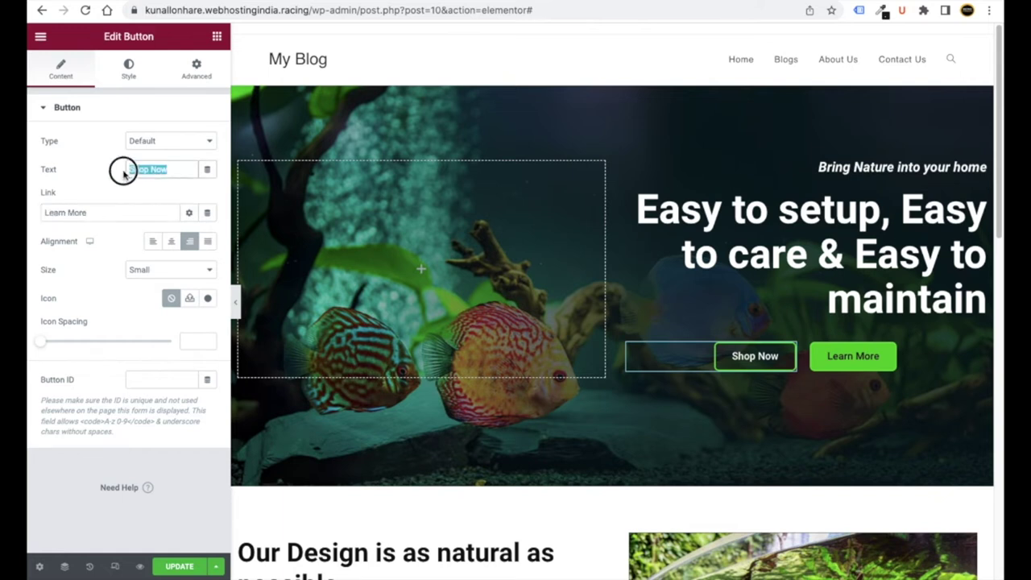
text(Rea)
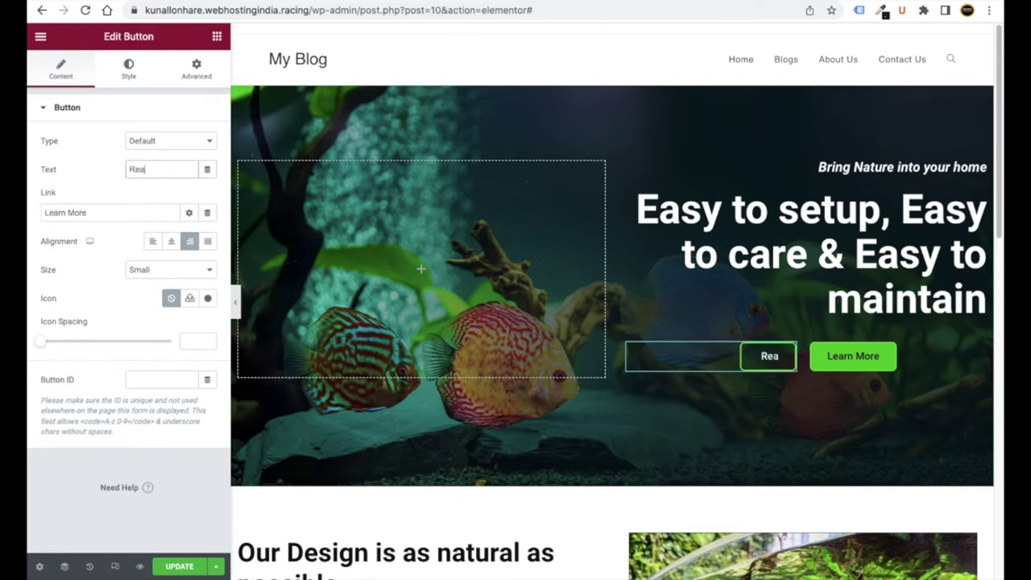
text(d Blogs)
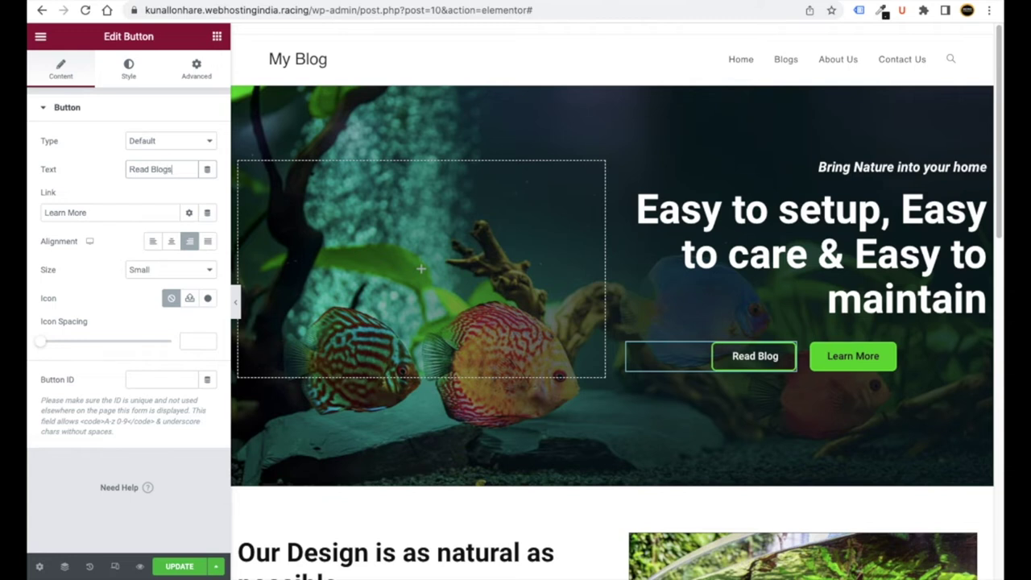
- Relabel the Learn More button as 'Contact Us'
click(876, 361)
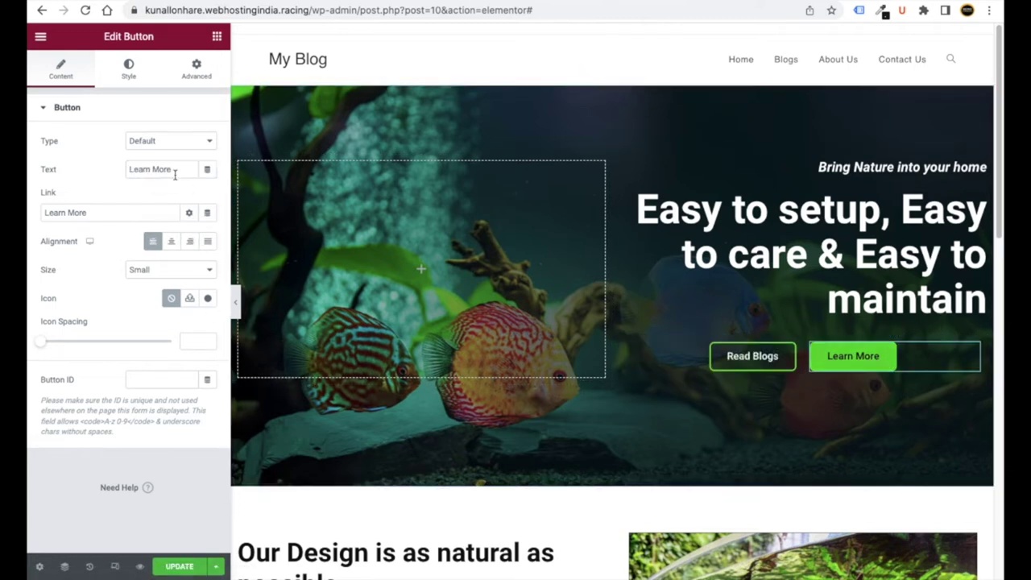
drag(169, 172, 117, 164)
text(Abo)
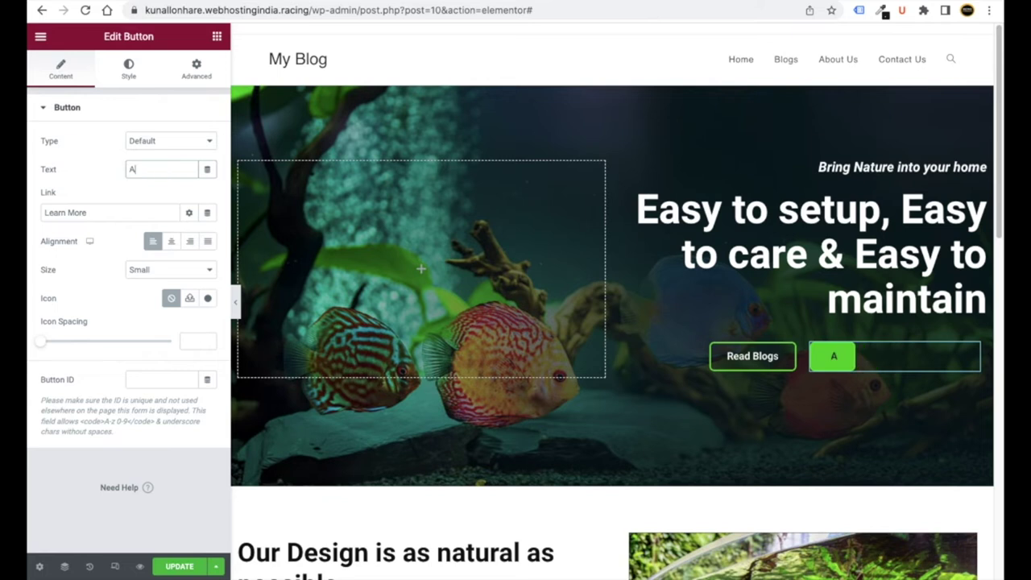
text(tu)
key(BackSpace)
key(BackSpace)
key(BackSpace)
key(BackSpace)
key(BackSpace)
text(Contact Us)
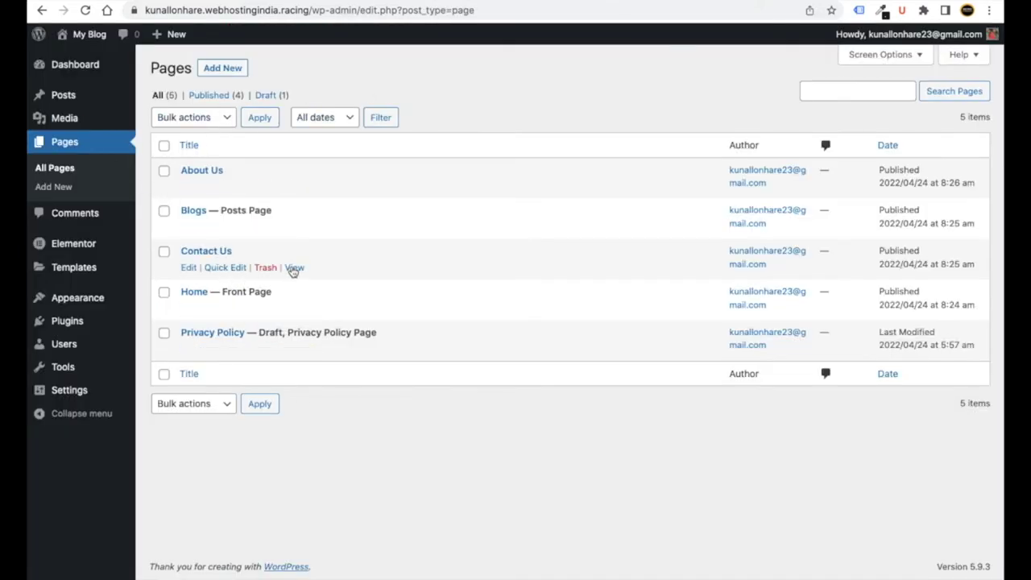
- Open the Contact Us page in a new tab and copy its web address
right_click(294, 270)
click(306, 274)
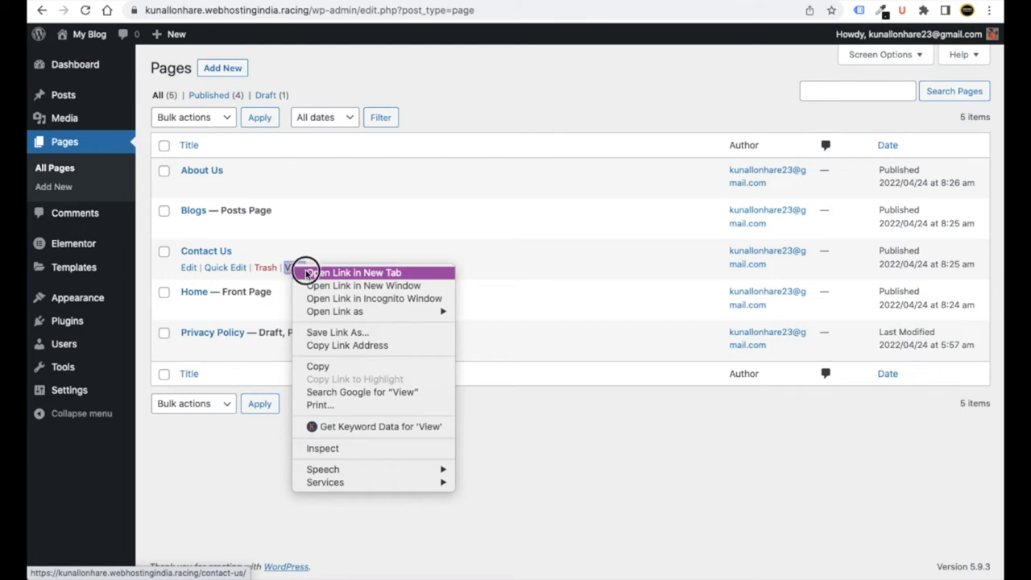
key(ctrl+Tab)
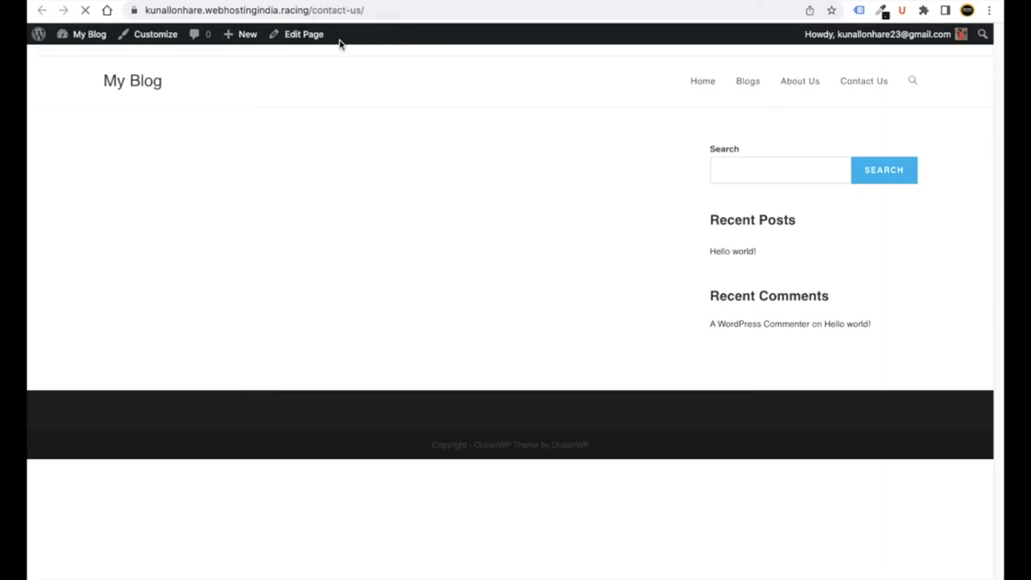
click(357, 8)
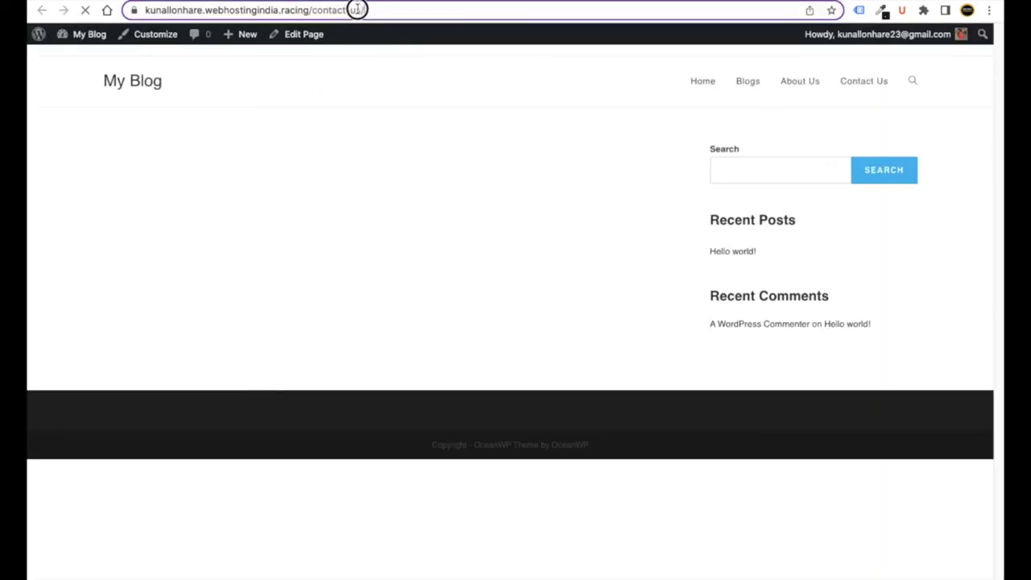
drag(398, 9, 120, 8)
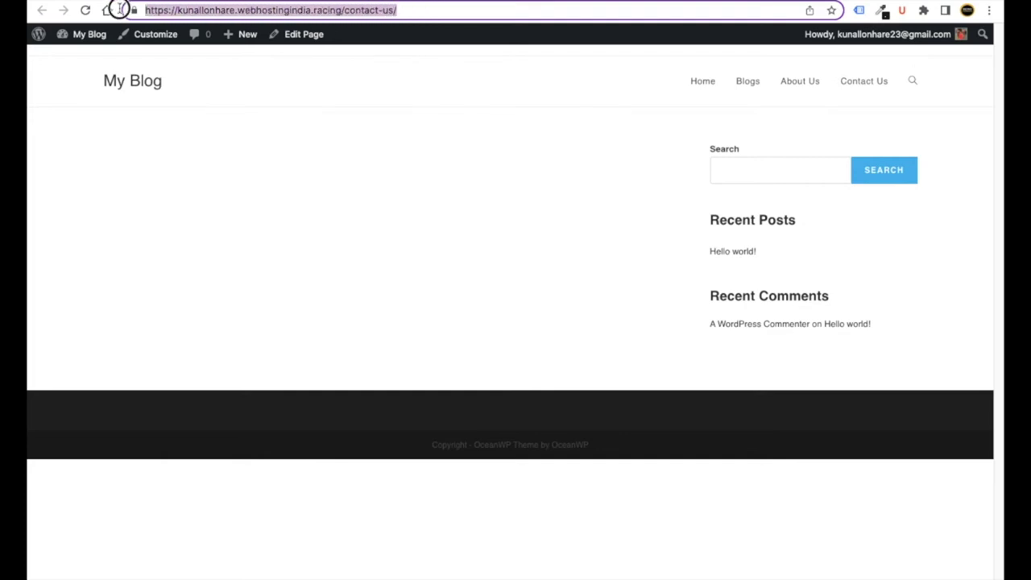
right_click(177, 10)
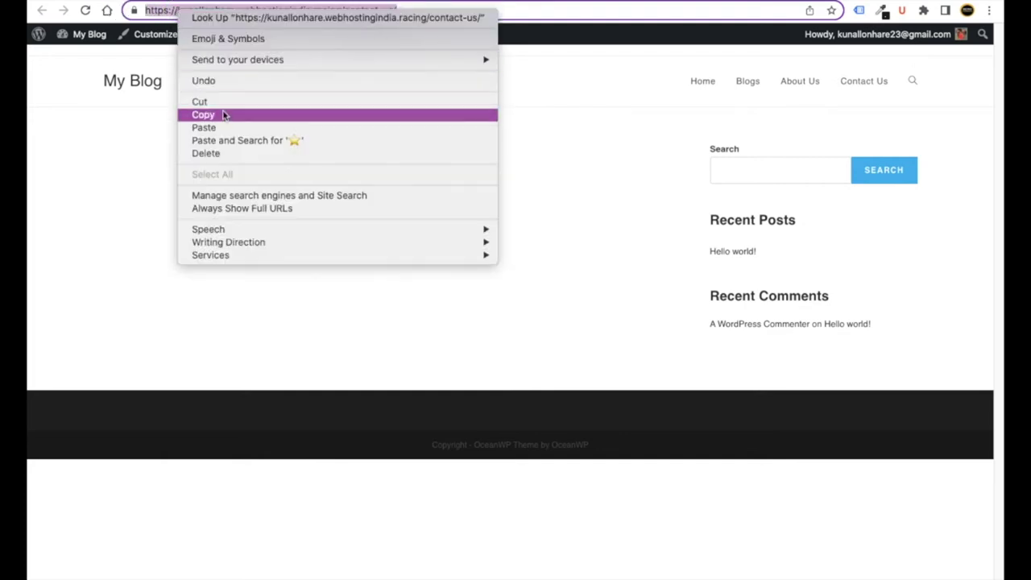
click(223, 115)
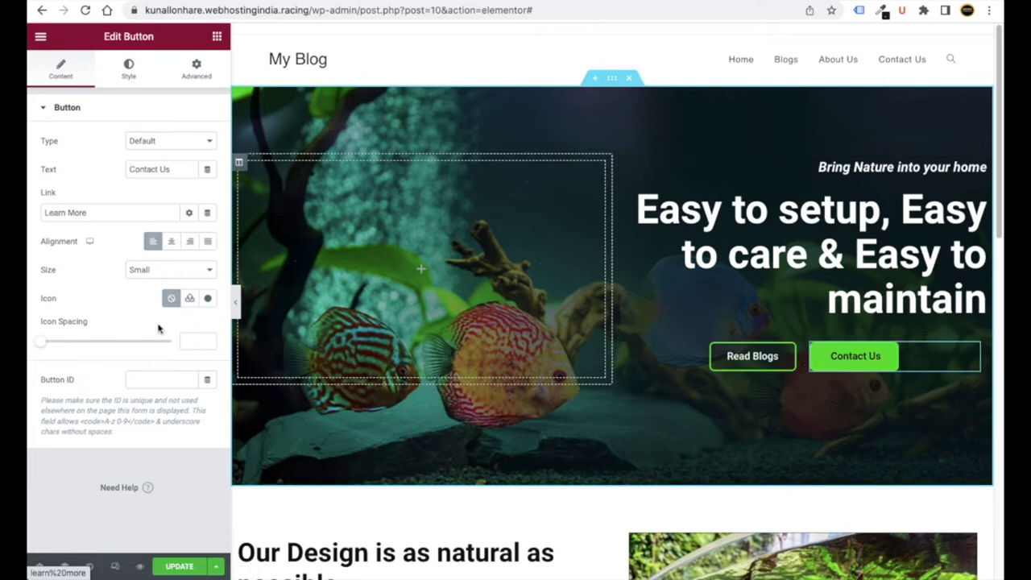
- Replace the Contact Us button's link with the copied /contact-us/ address
drag(99, 218, 36, 213)
key(BackSpace)
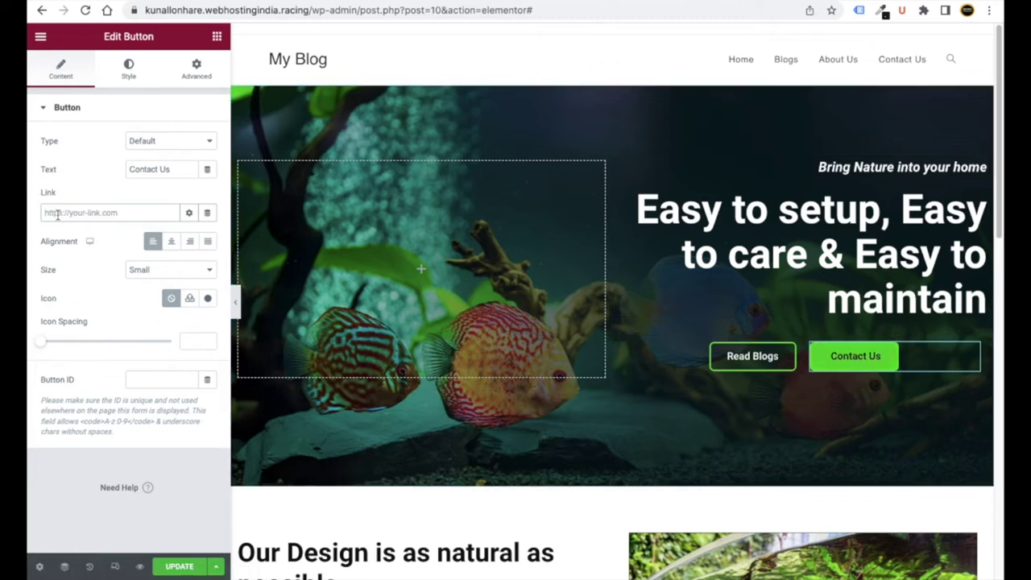
right_click(55, 213)
click(85, 304)
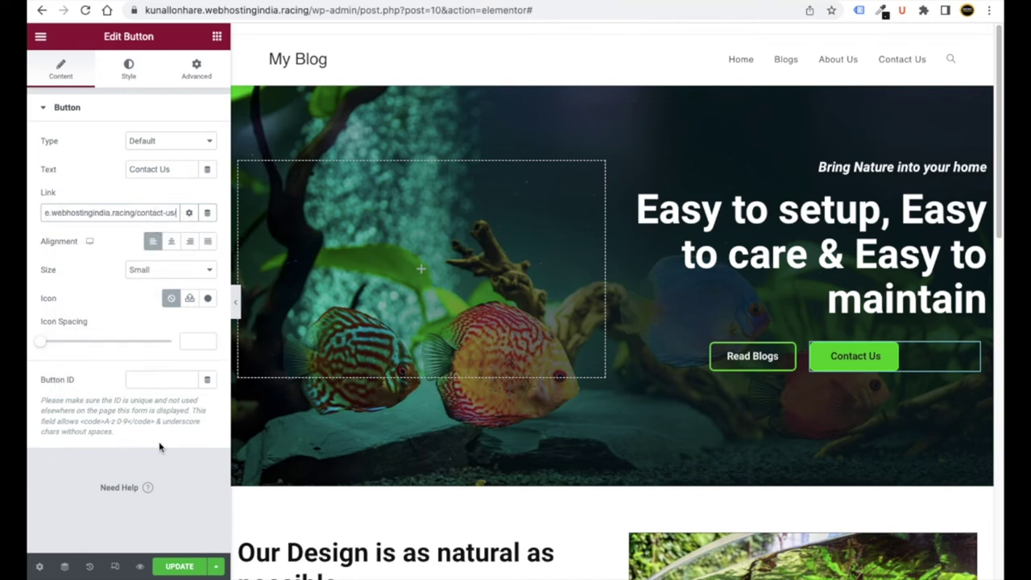
click(673, 3)
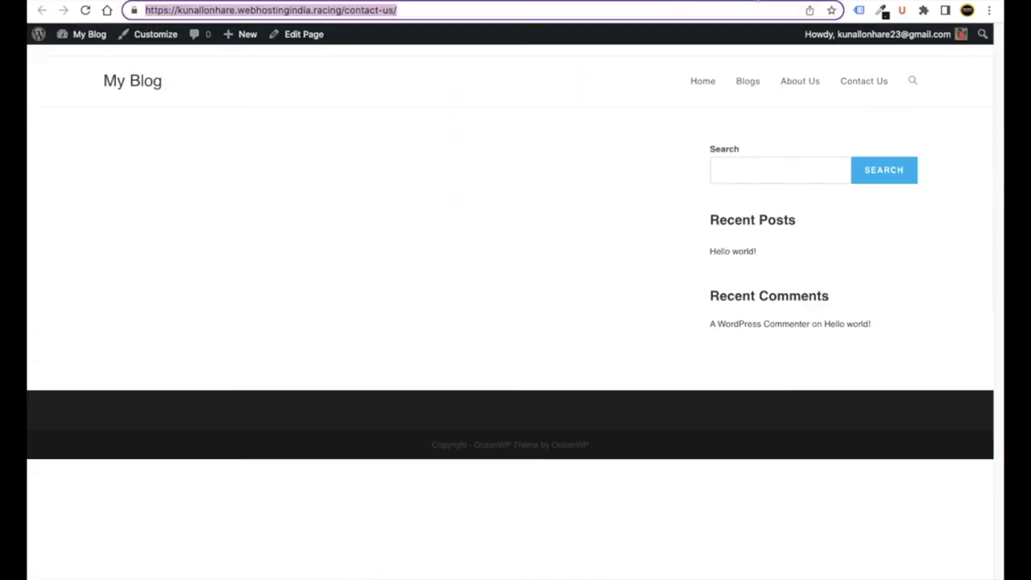
key(ctrl+shift+Tab)
key(ctrl+shift+Tab)
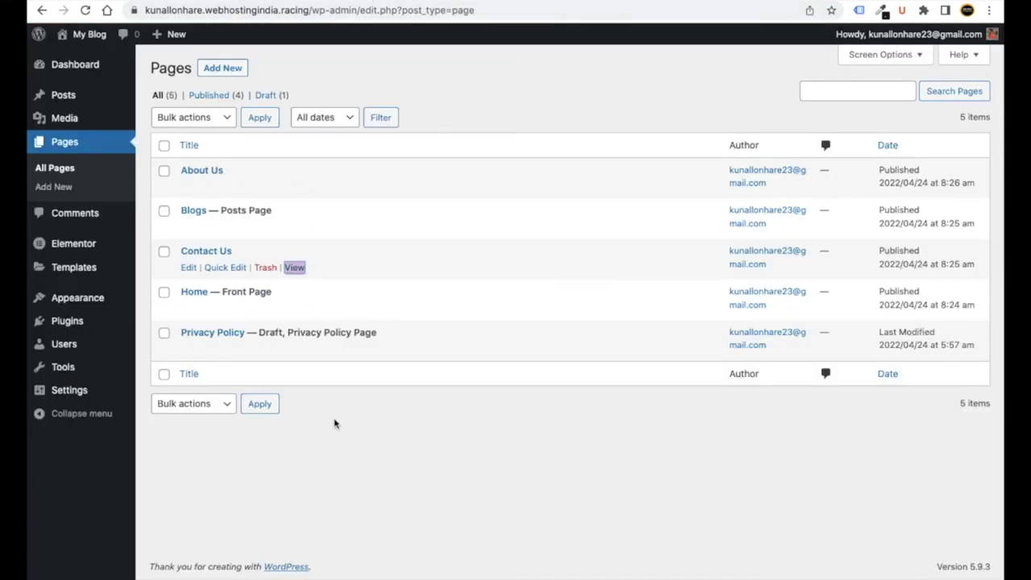
- Open the Blogs page in a new tab and copy its web address
mouse_move(199, 221)
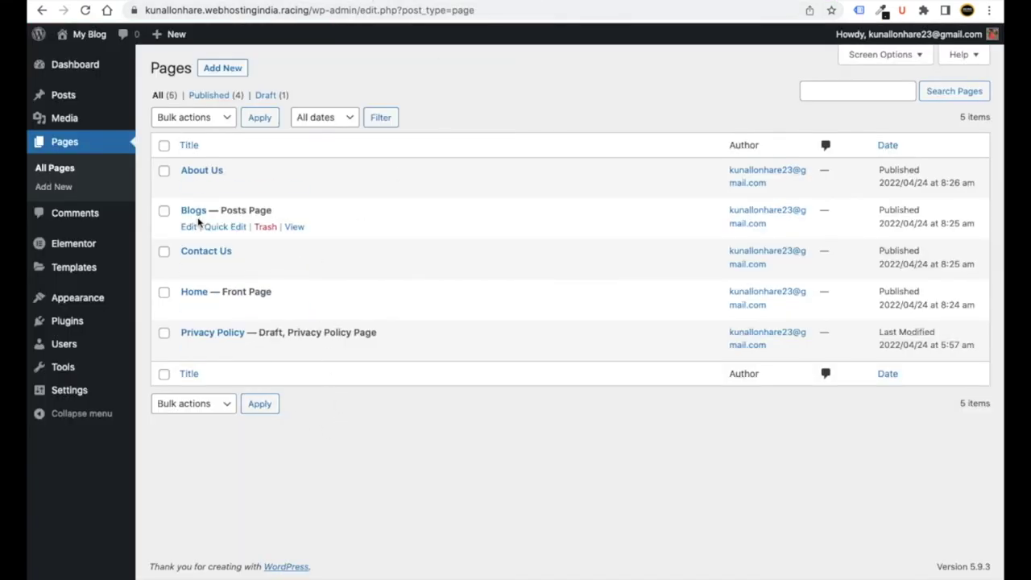
right_click(293, 229)
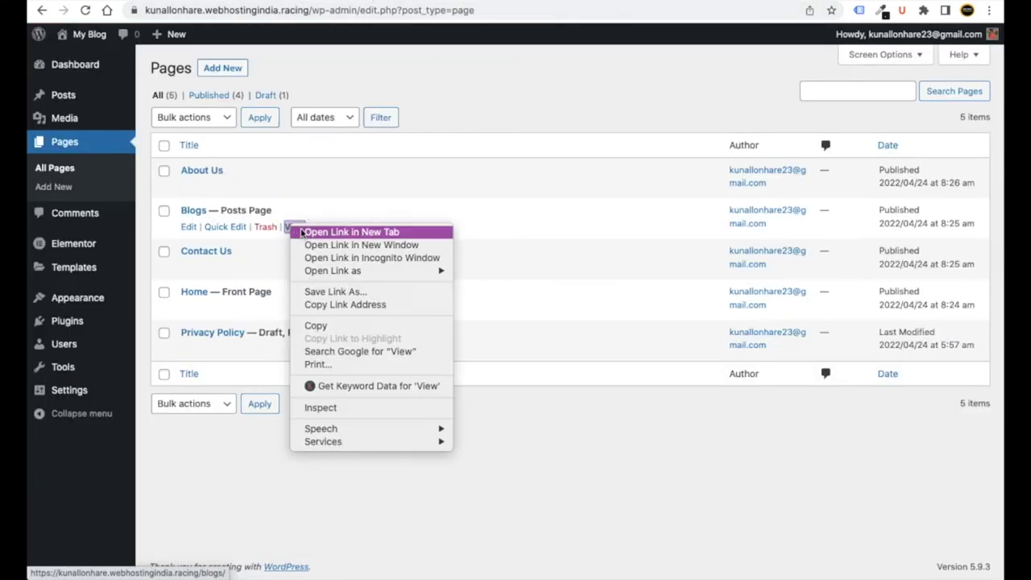
click(302, 232)
key(ctrl+Tab)
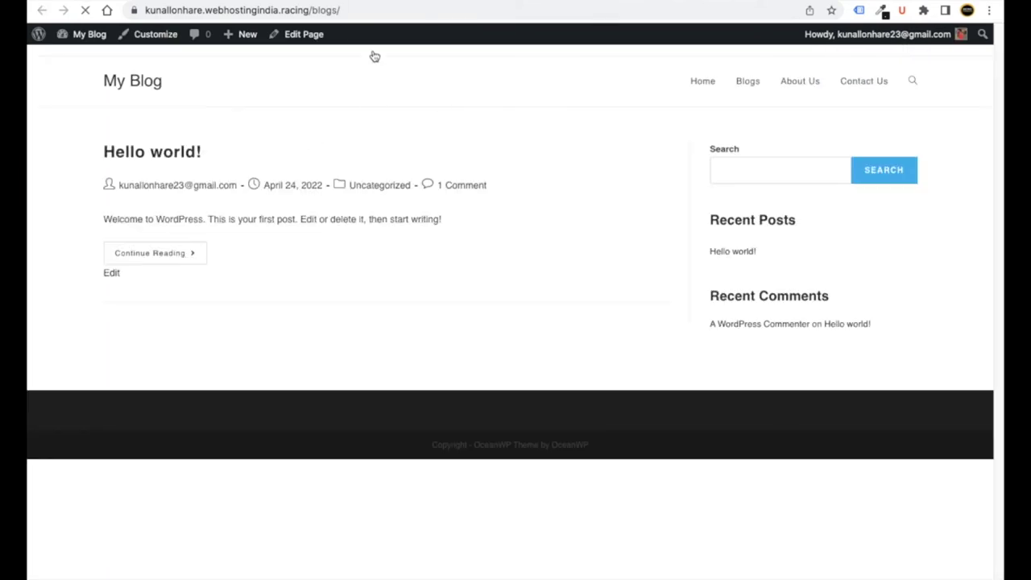
click(349, 11)
drag(396, 9, 167, 6)
right_click(167, 7)
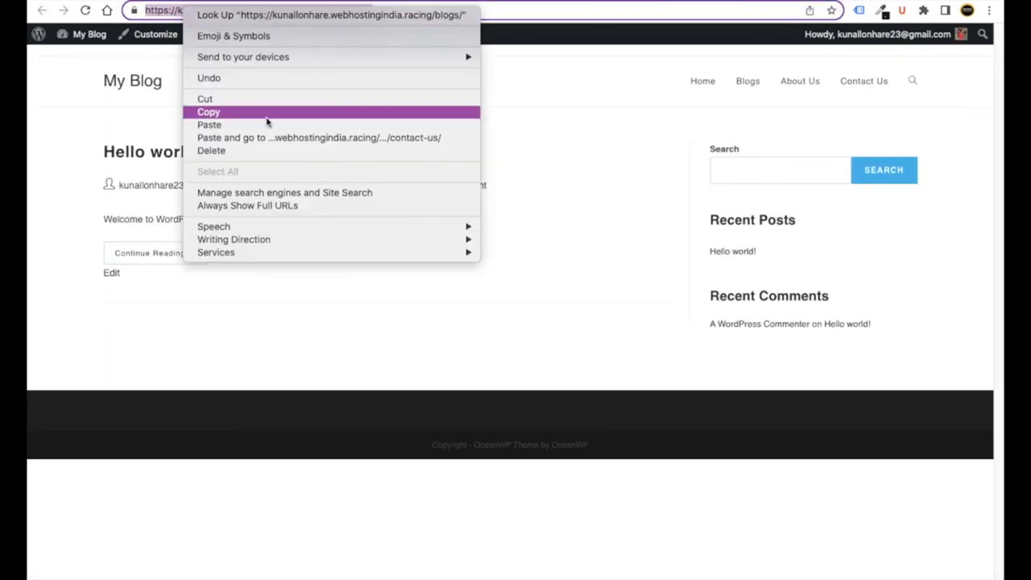
click(266, 111)
key(ctrl+shift+Tab)
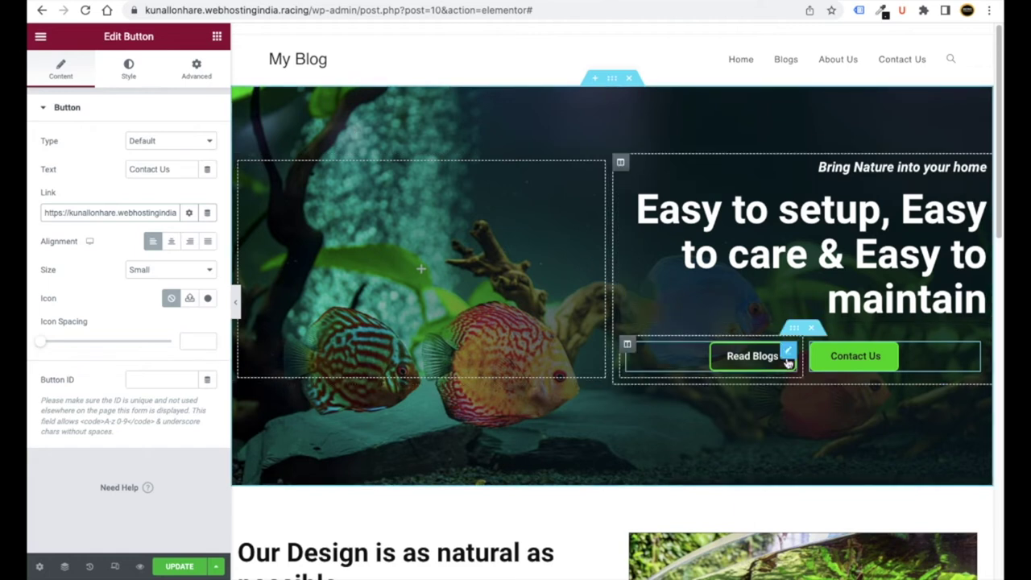
- Replace the Read Blogs button's link with the copied /blogs/ address
click(751, 360)
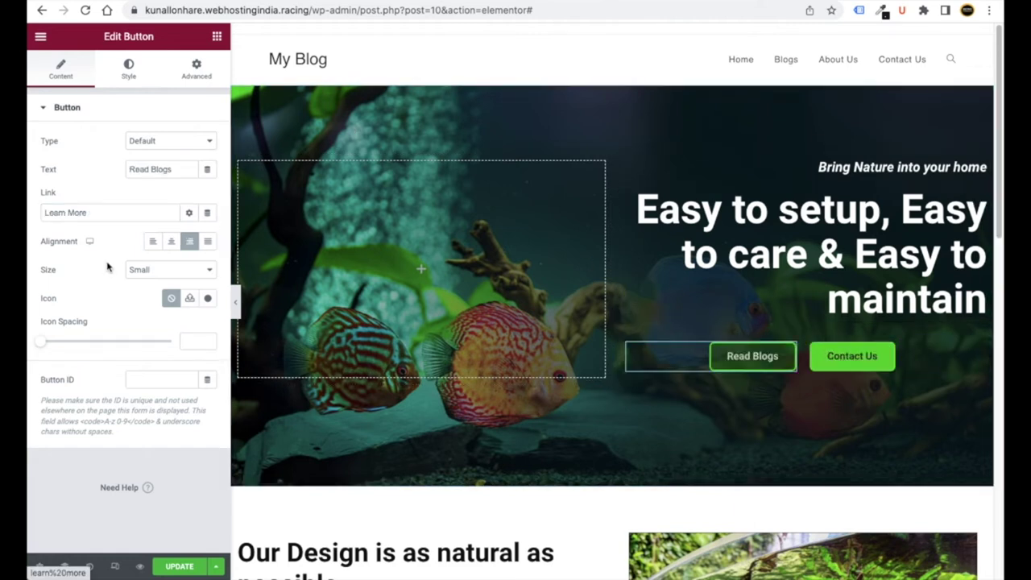
drag(99, 212, 27, 212)
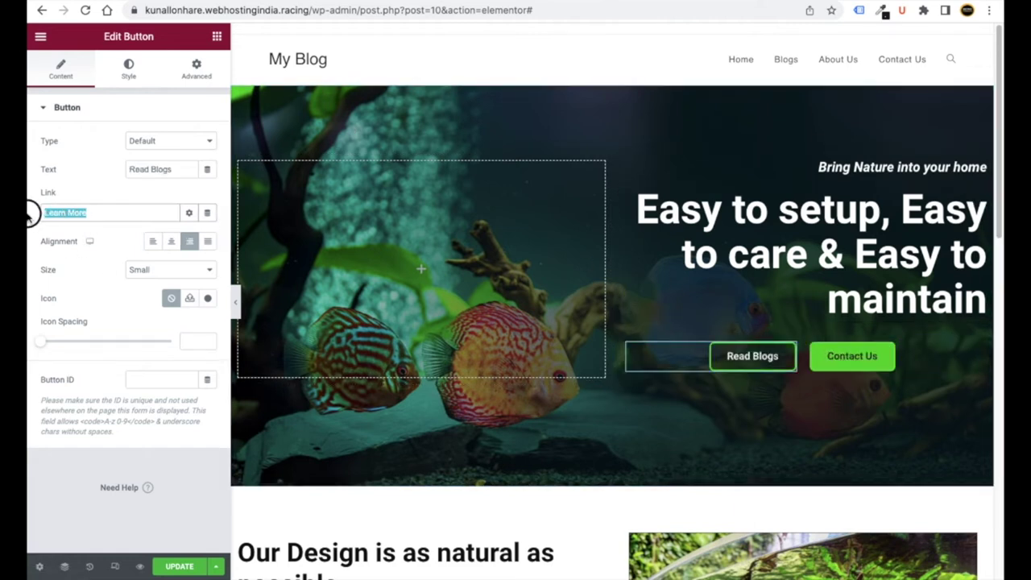
key(BackSpace)
right_click(67, 211)
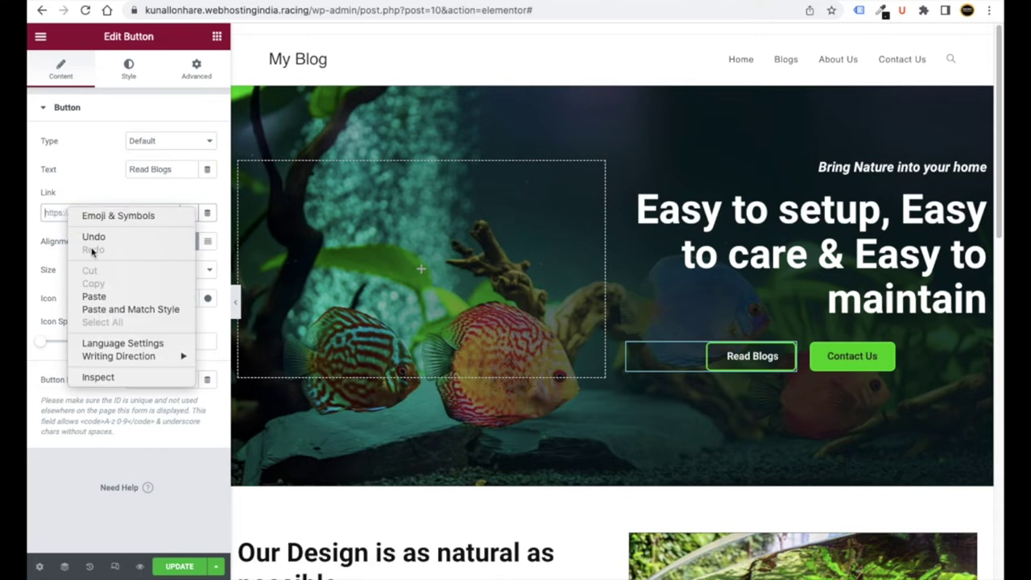
click(91, 295)
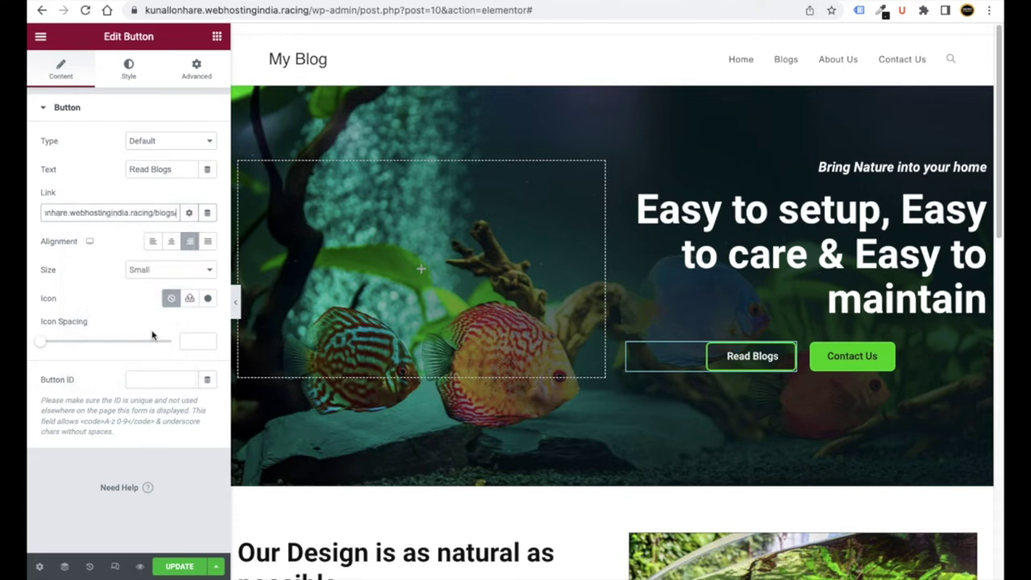
click(184, 495)
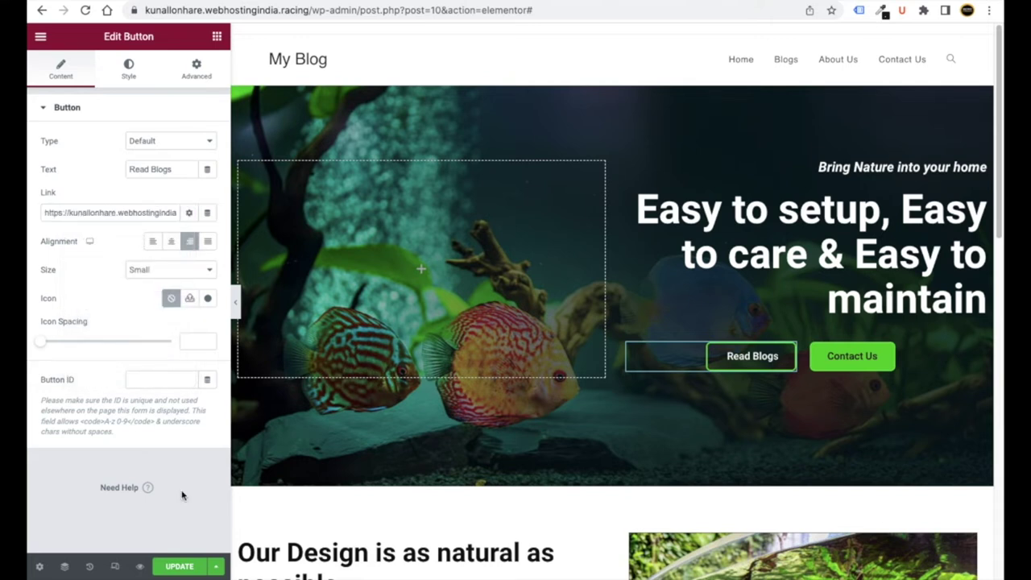
- Save the home page with UPDATE and test the Read Blogs button link
click(180, 567)
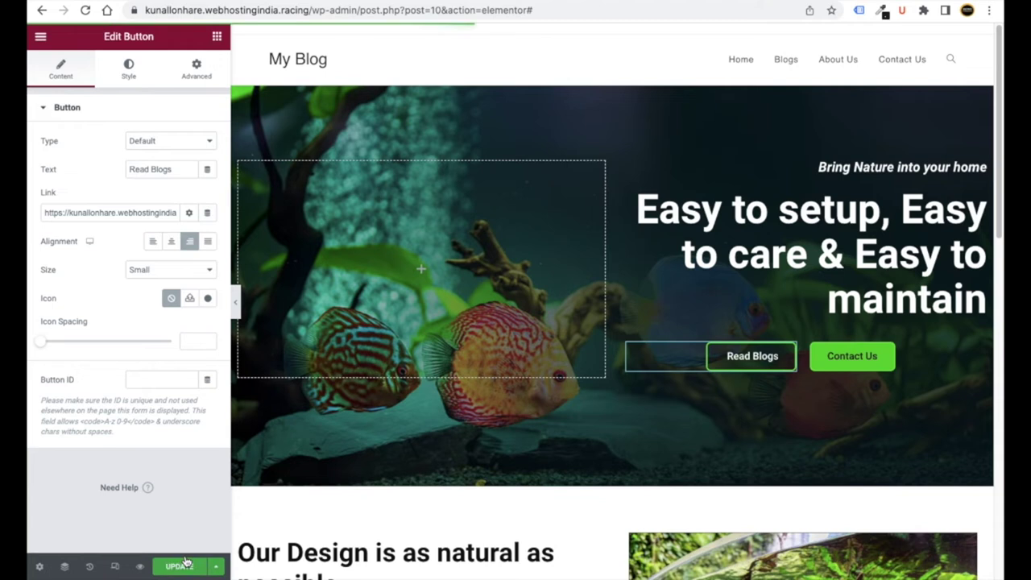
scroll(363, 493, down, 2)
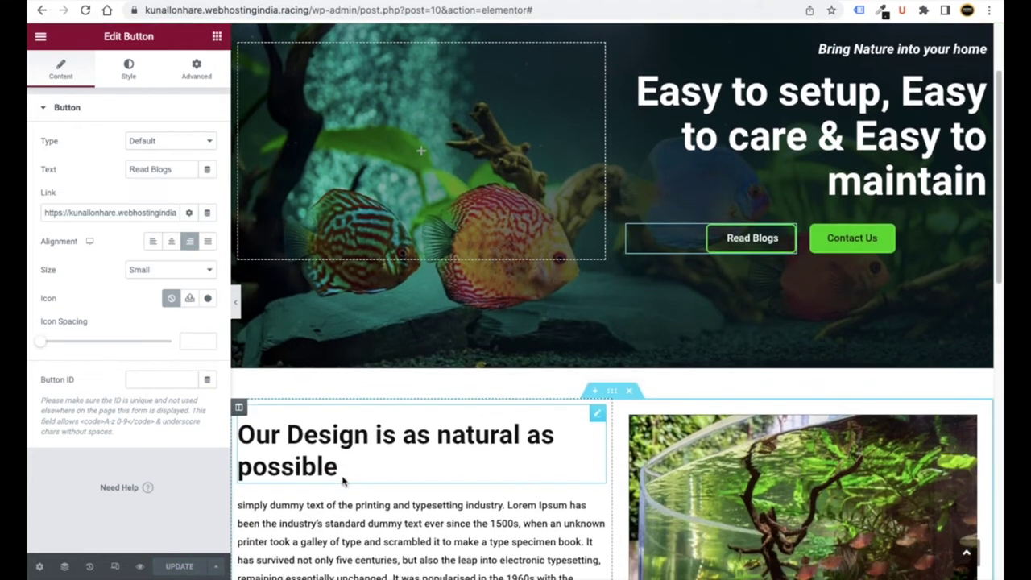
scroll(345, 480, down, 2)
click(753, 133)
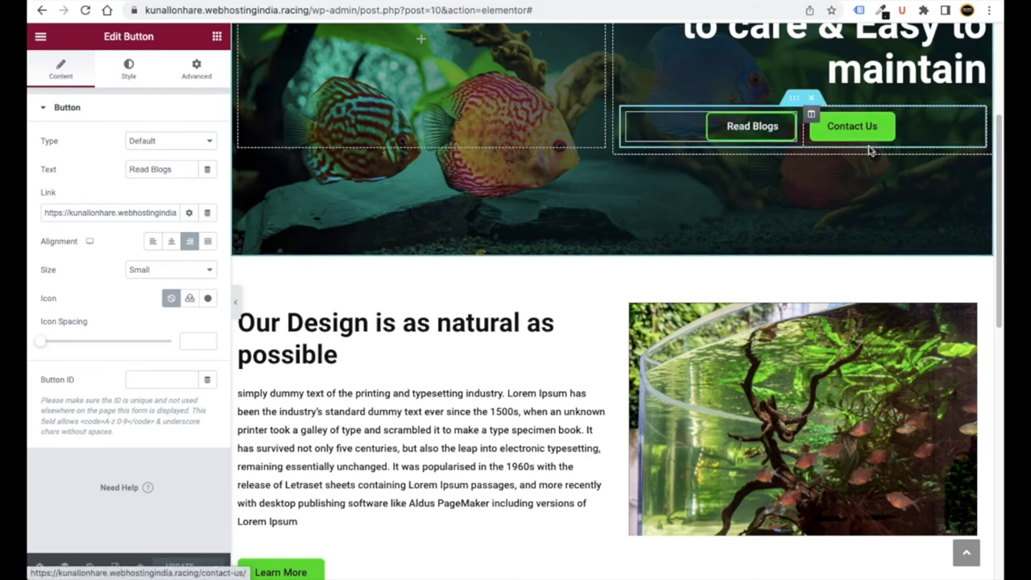
scroll(458, 256, down, 2)
scroll(458, 256, down, 2)
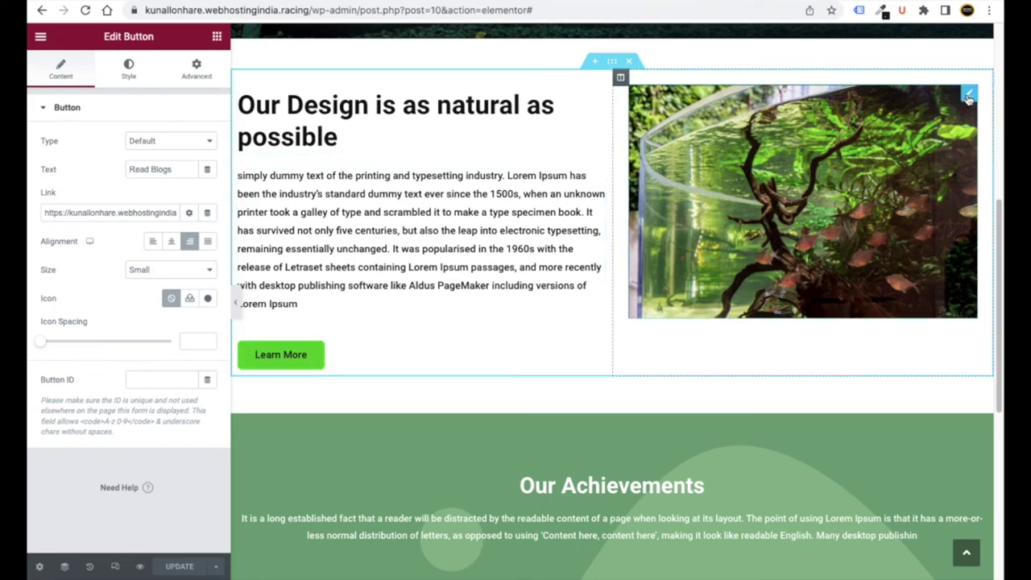
click(970, 94)
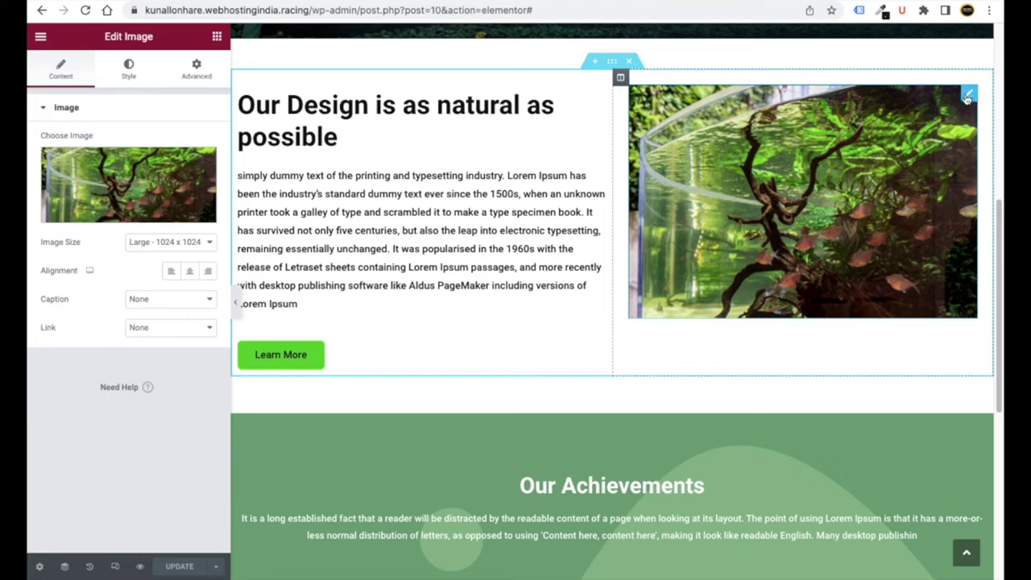
click(138, 205)
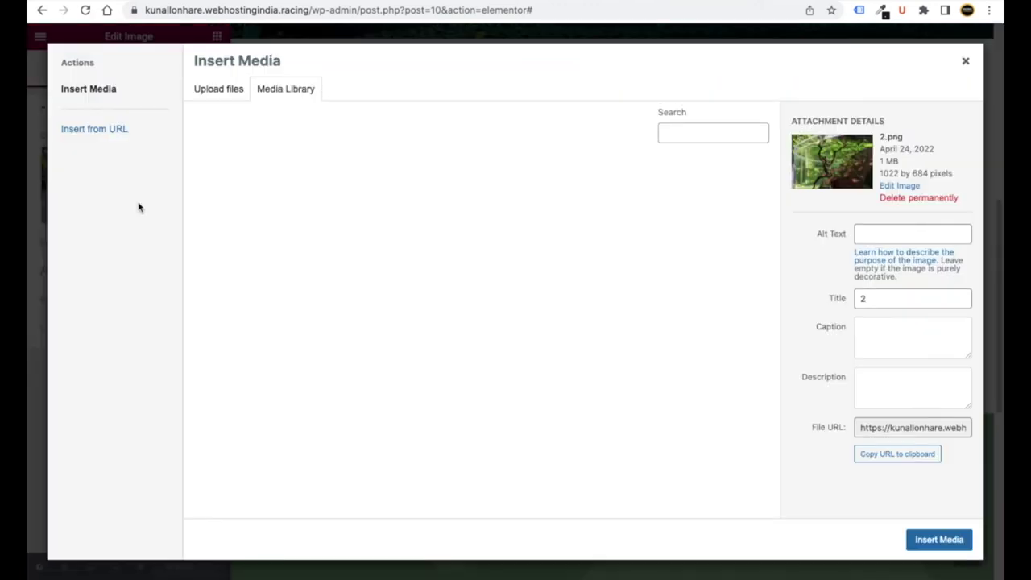
click(967, 62)
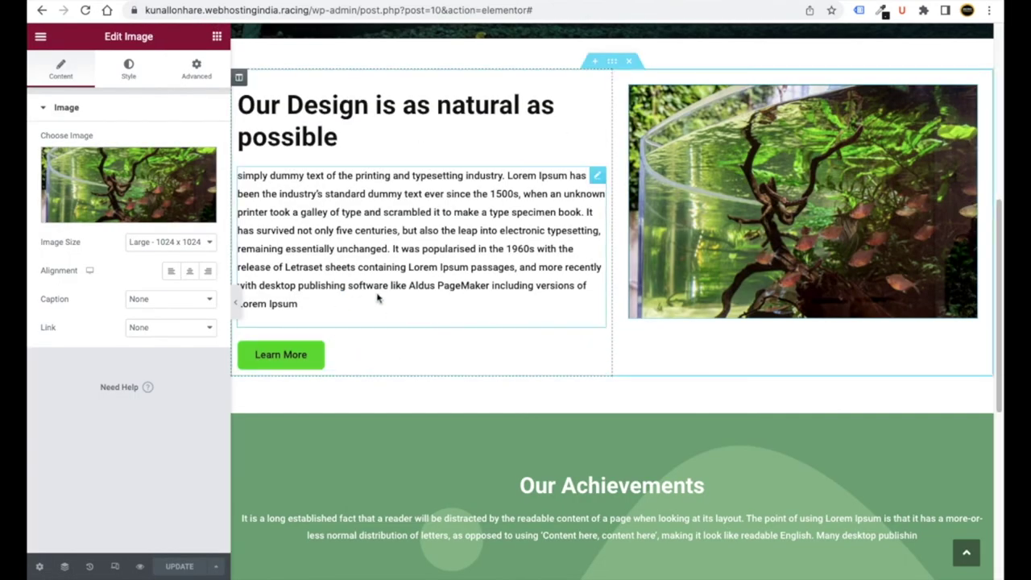
click(282, 362)
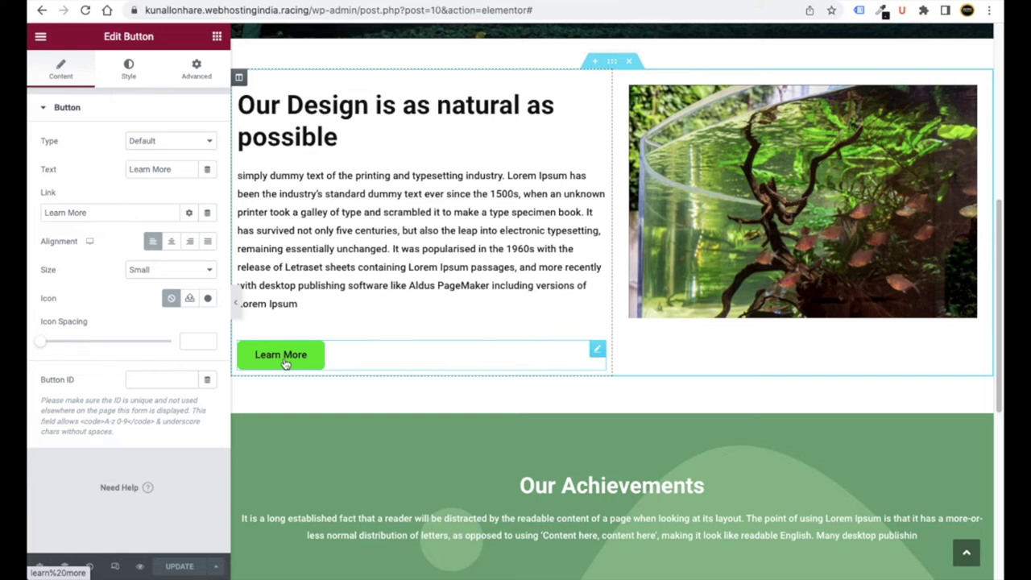
drag(40, 211, 75, 211)
click(112, 198)
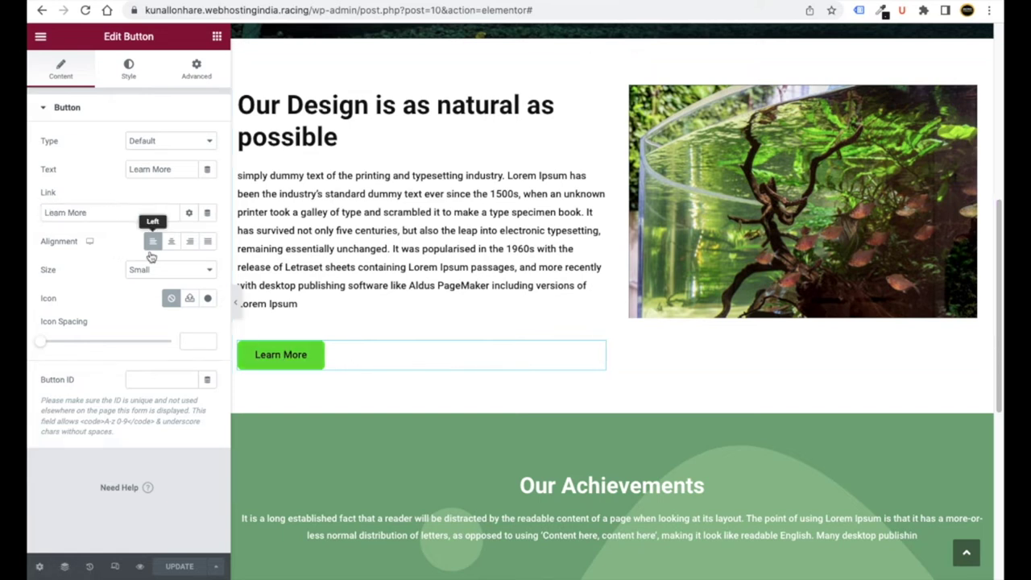
scroll(428, 387, down, 1)
scroll(429, 400, down, 5)
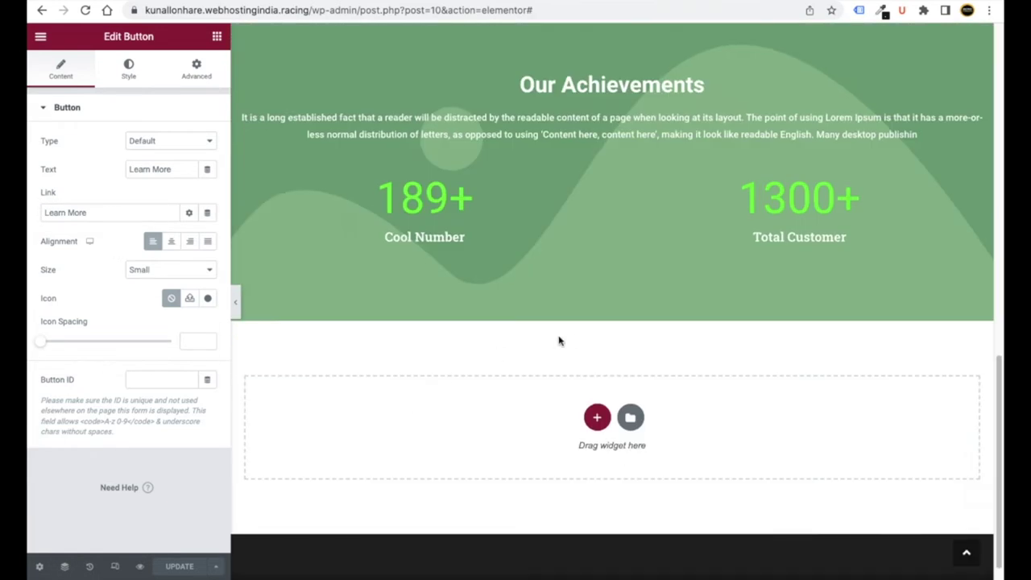
scroll(443, 299, up, 1)
scroll(441, 318, up, 3)
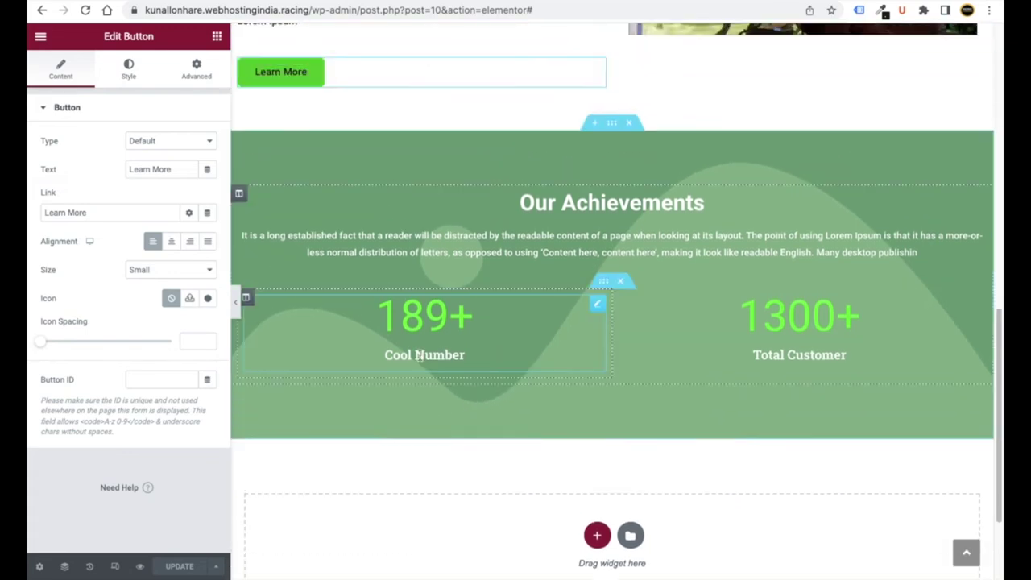
- Give the first achievement counter prefix 1 so it reads 189+, then save the page
click(585, 269)
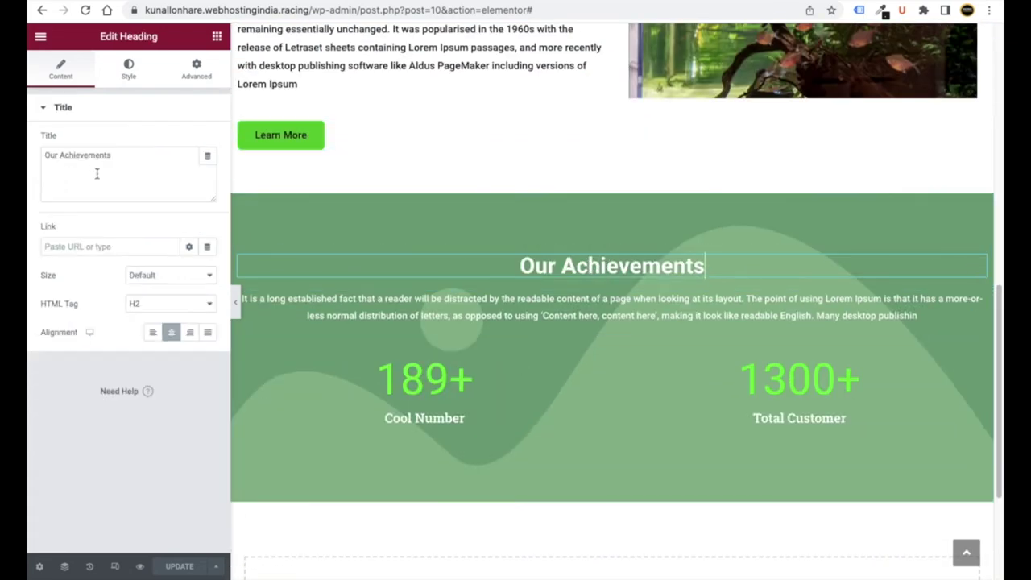
click(434, 382)
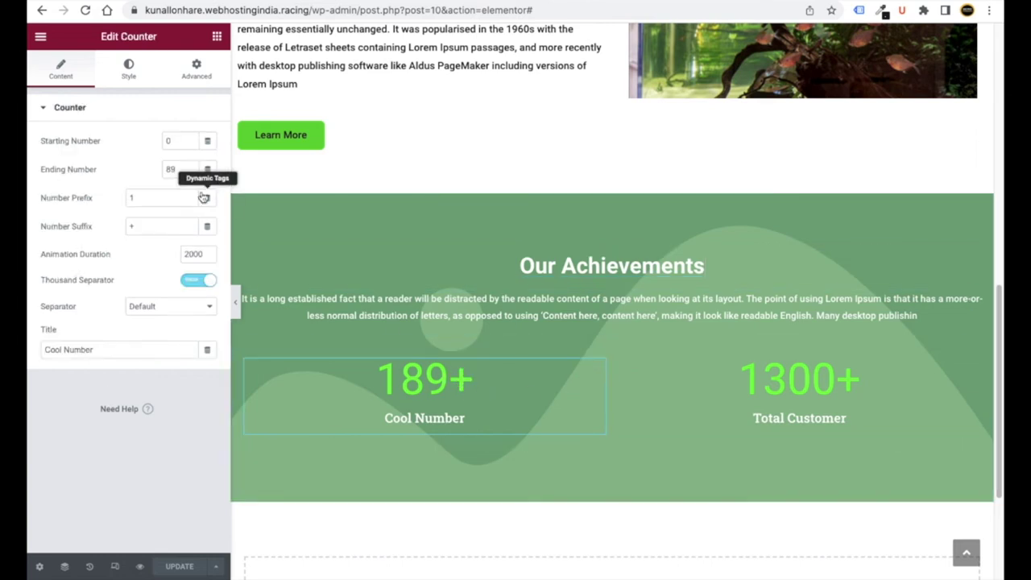
click(141, 200)
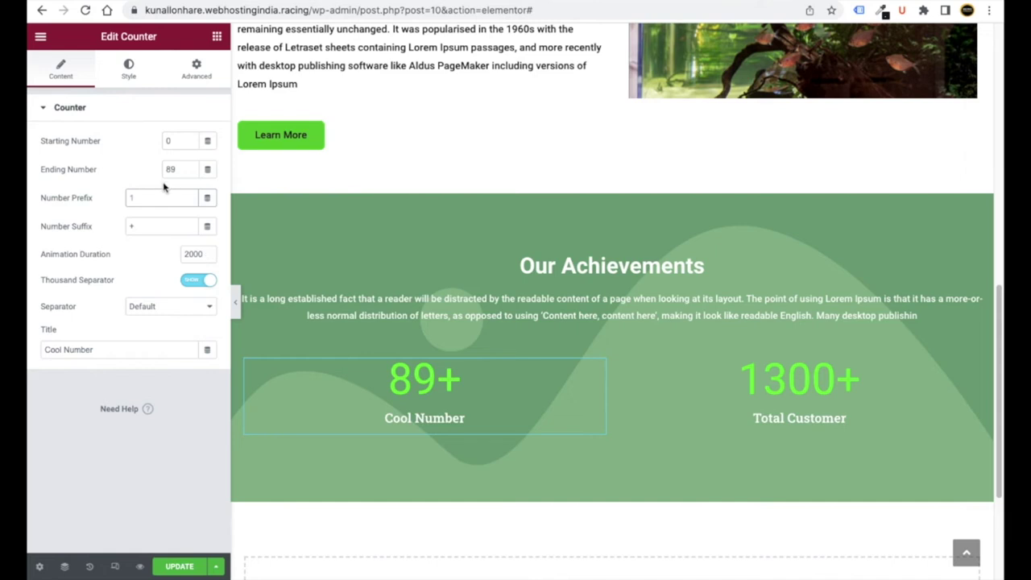
double_click(131, 226)
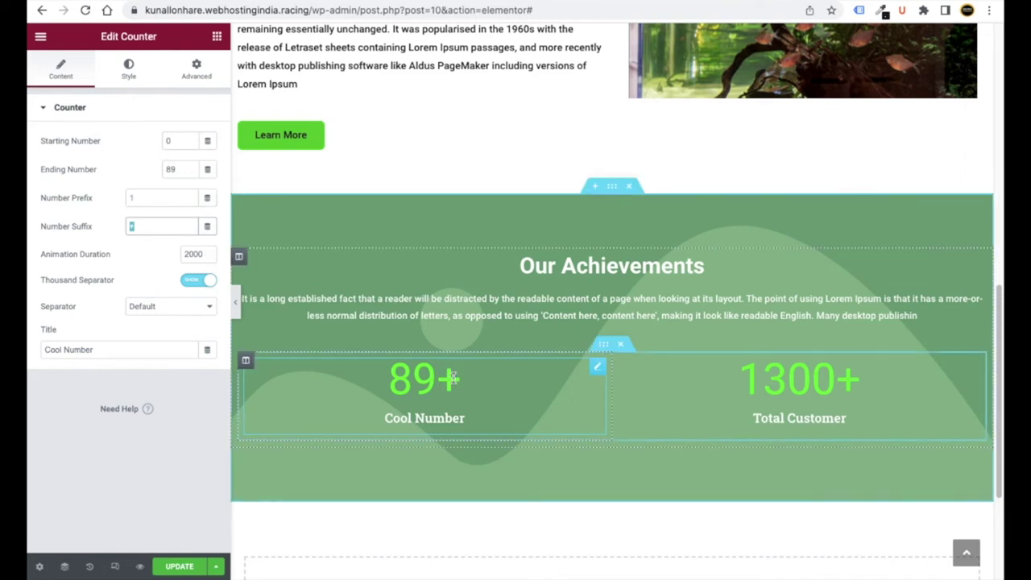
click(156, 198)
text(1)
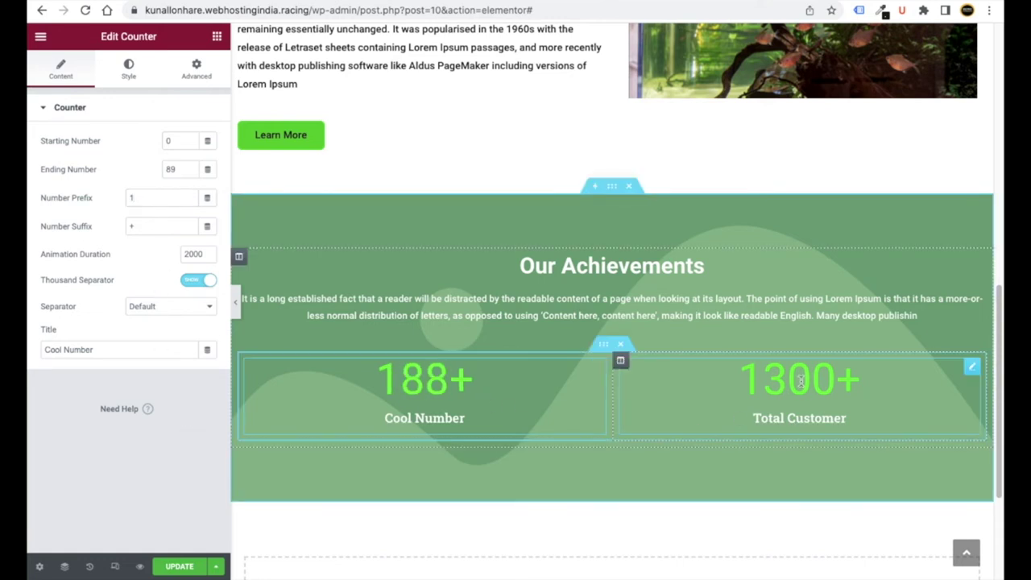
click(179, 566)
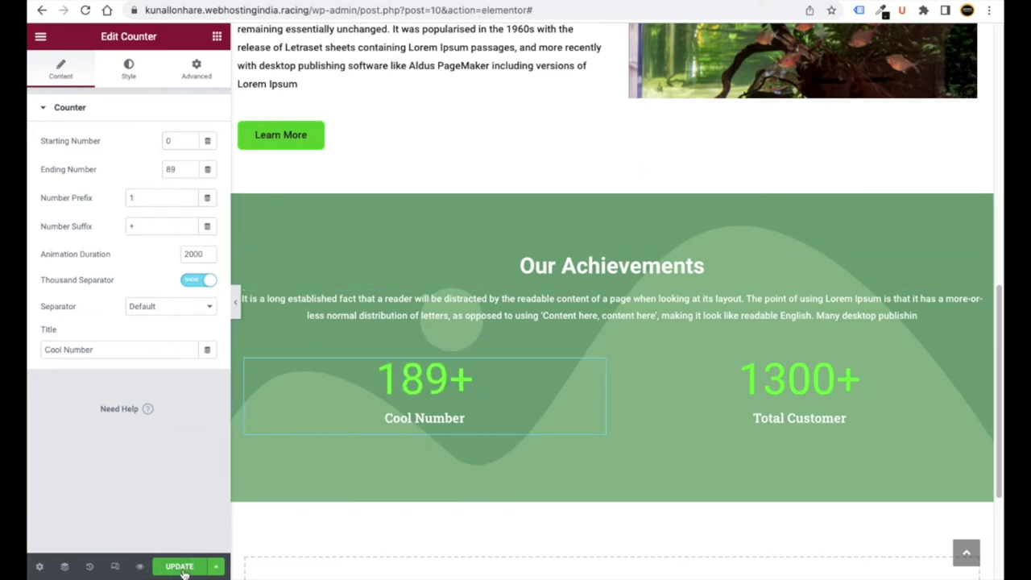
scroll(378, 468, up, 7)
scroll(386, 459, up, 2)
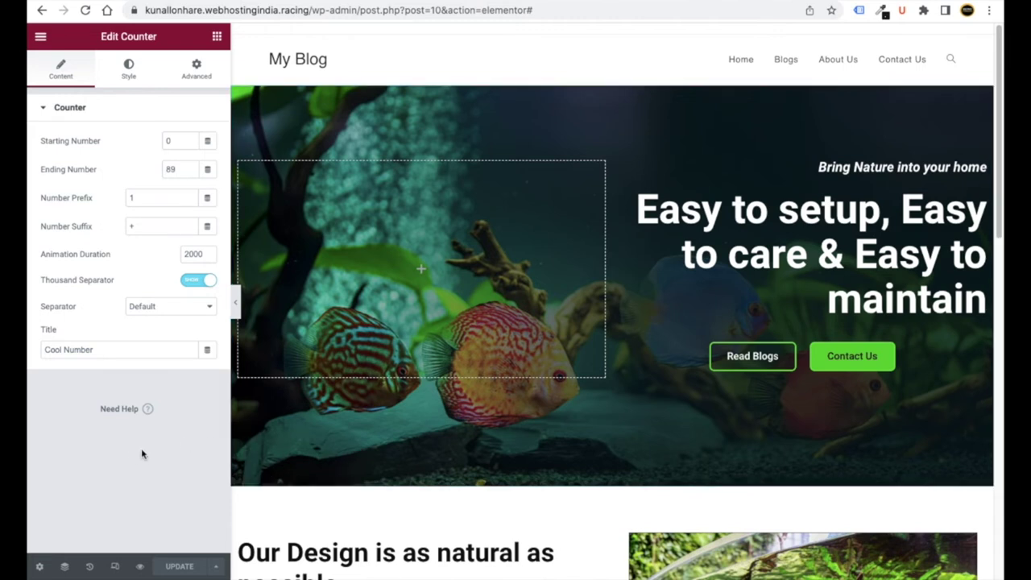
- Exit Elementor to the dashboard and return to the All Pages list
click(40, 36)
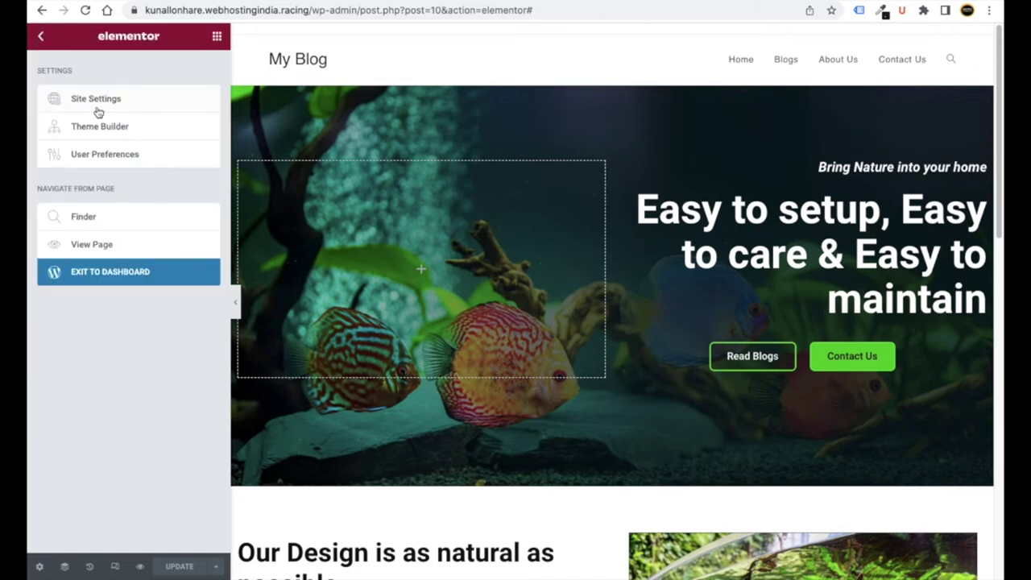
click(127, 280)
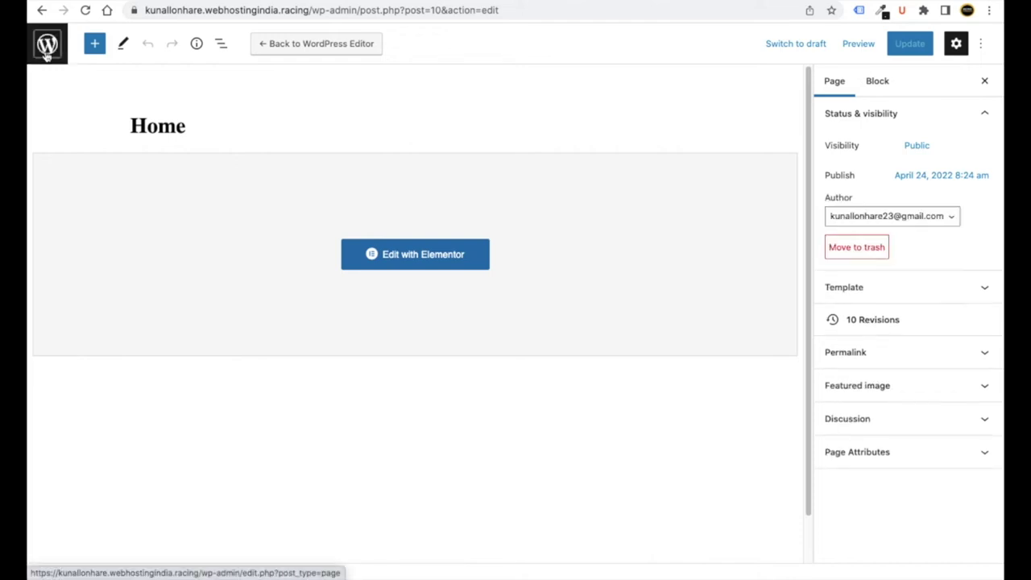
click(47, 49)
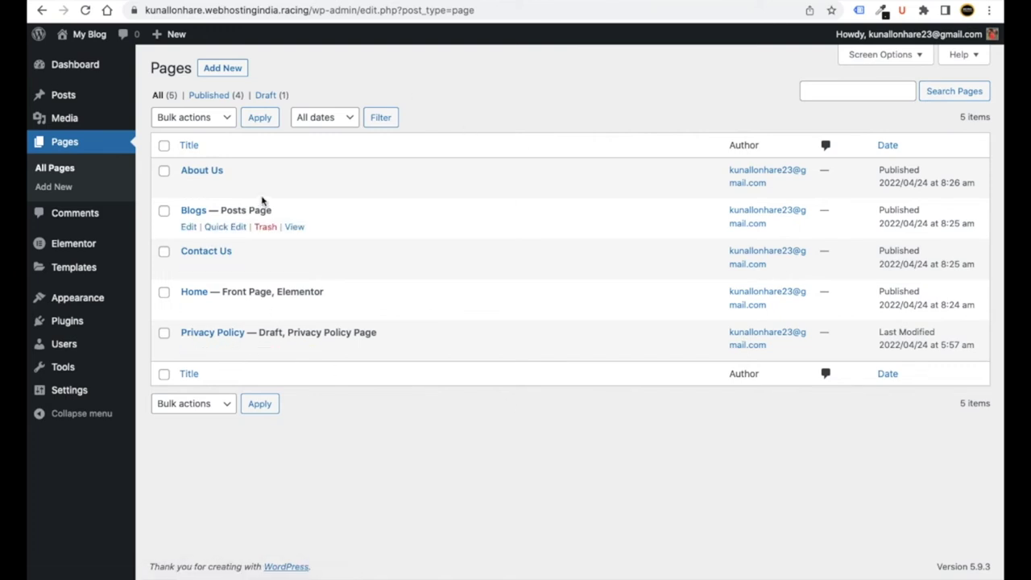
- Open the About Us page's editor in a new tab and launch Elementor on it
right_click(188, 188)
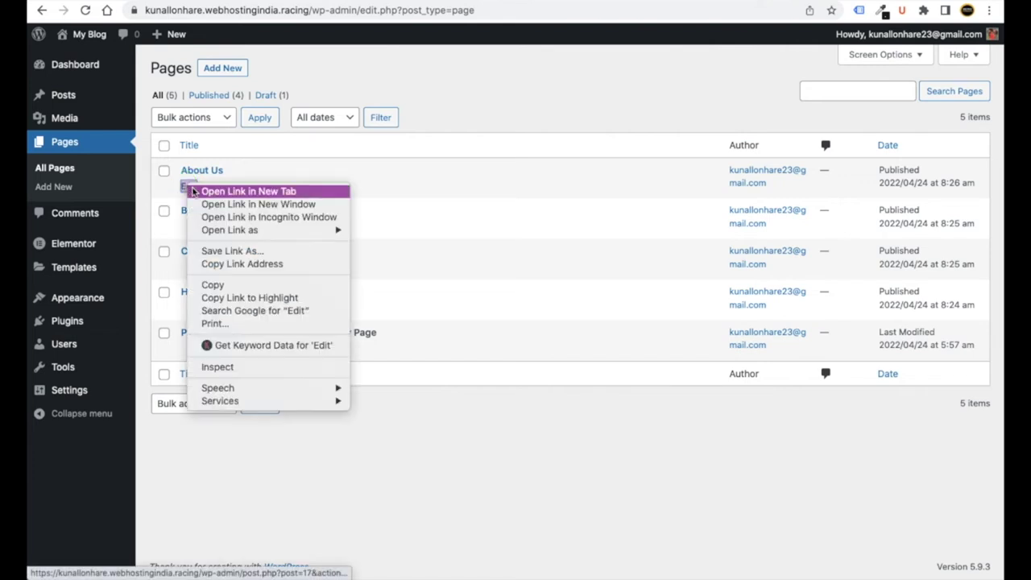
click(201, 191)
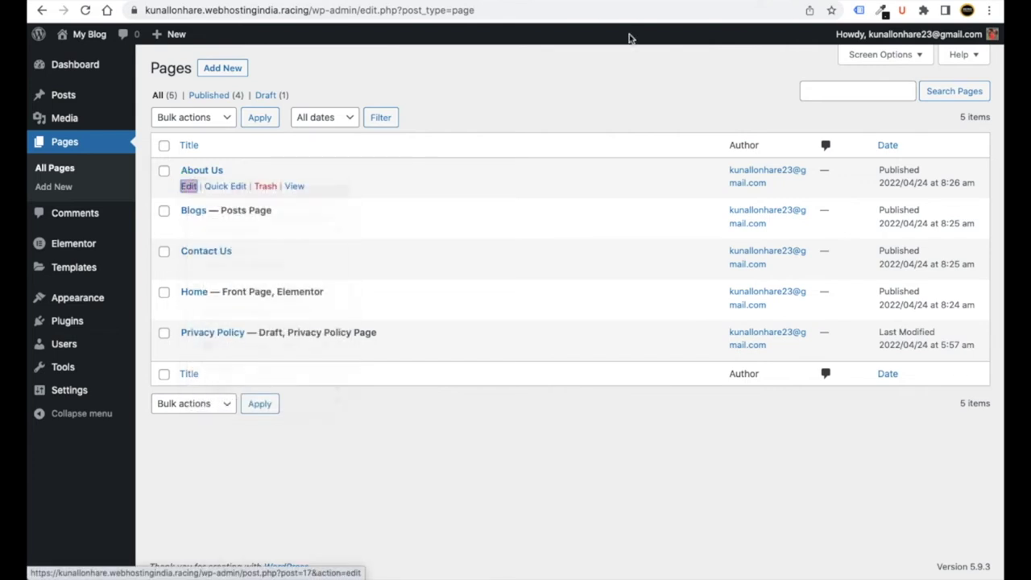
key(ctrl+Tab)
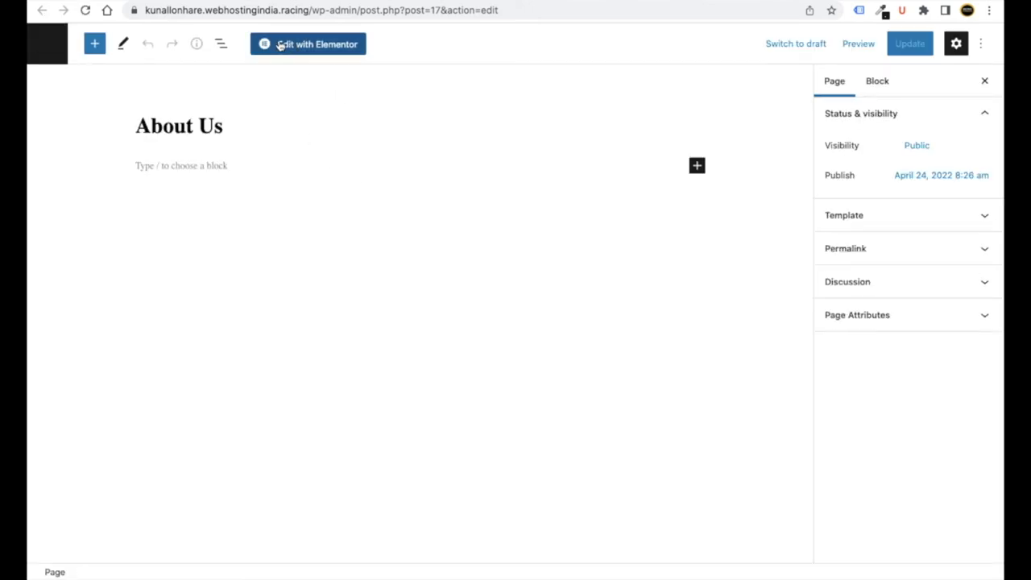
click(311, 49)
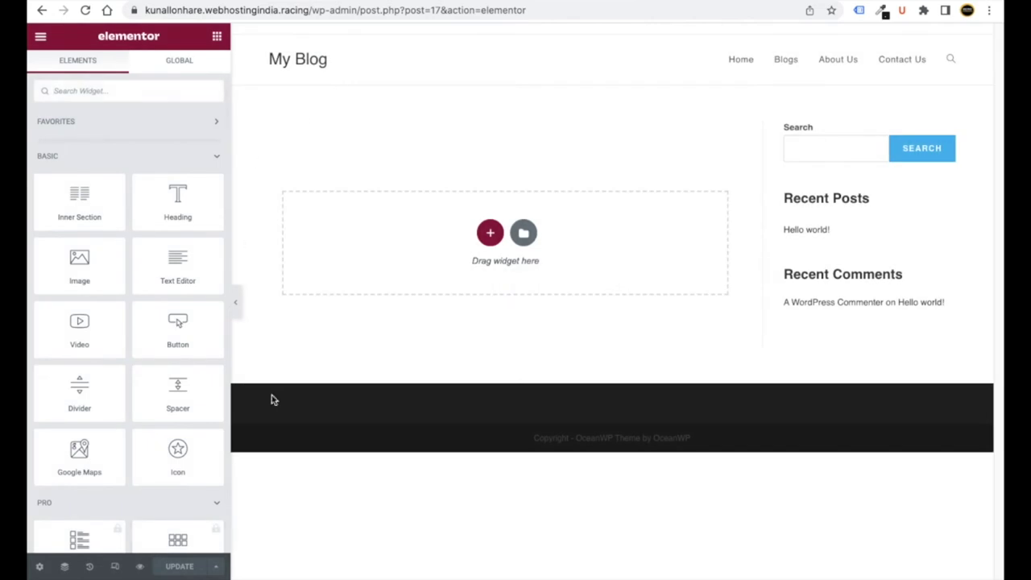
- Switch About Us to the Elementor Full Width layout, save it, and view the empty My Templates tab
click(39, 567)
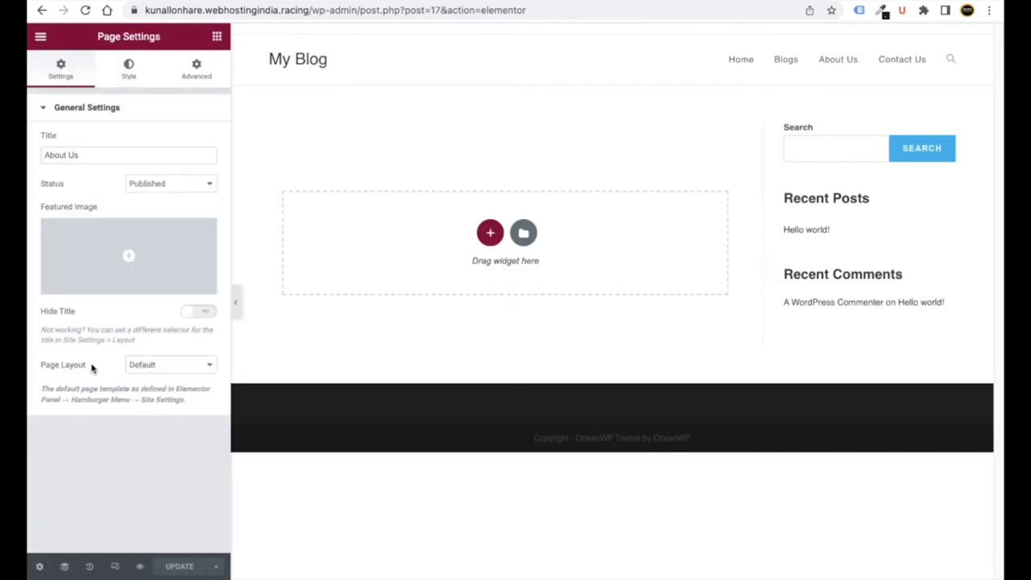
click(143, 366)
click(151, 386)
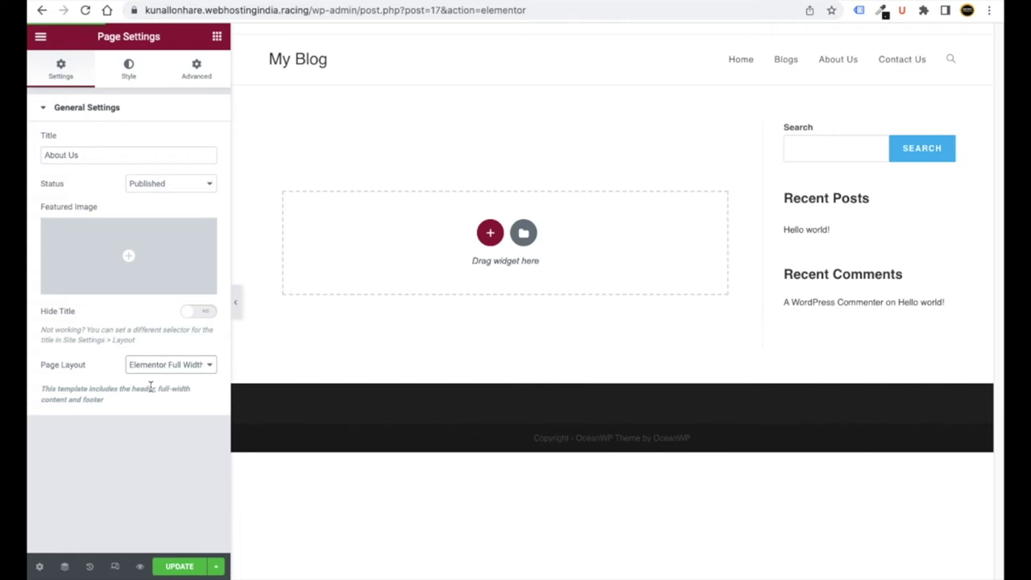
click(182, 567)
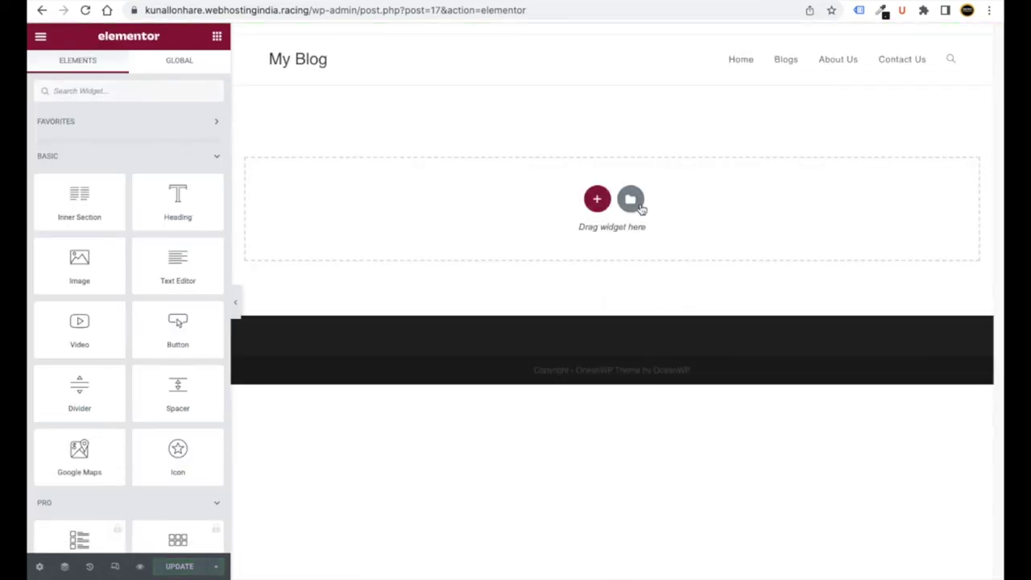
click(630, 200)
click(571, 65)
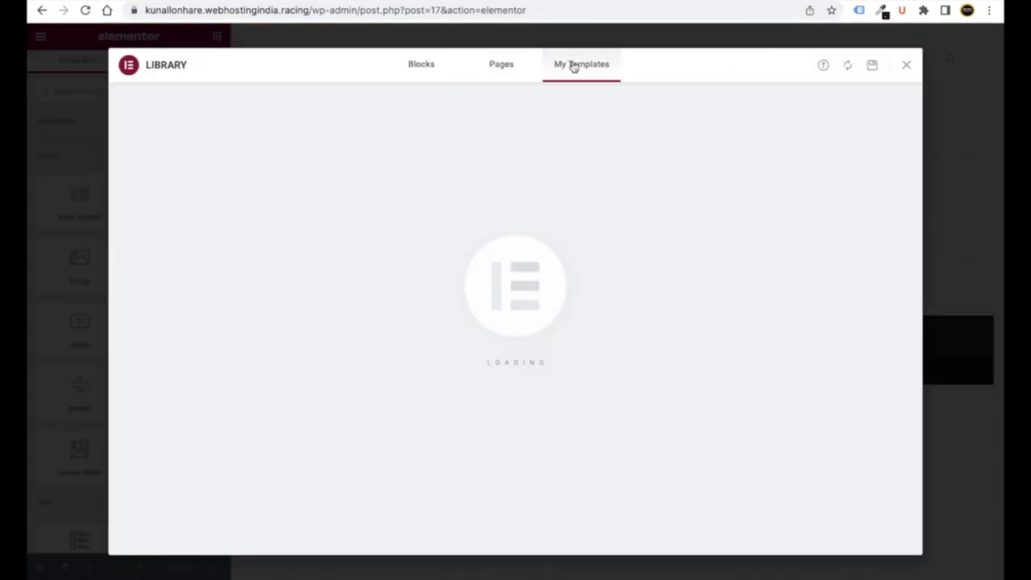
- Import about.json from Desktop > Aquarium Website and insert the about us template with its page settings
click(824, 67)
click(509, 363)
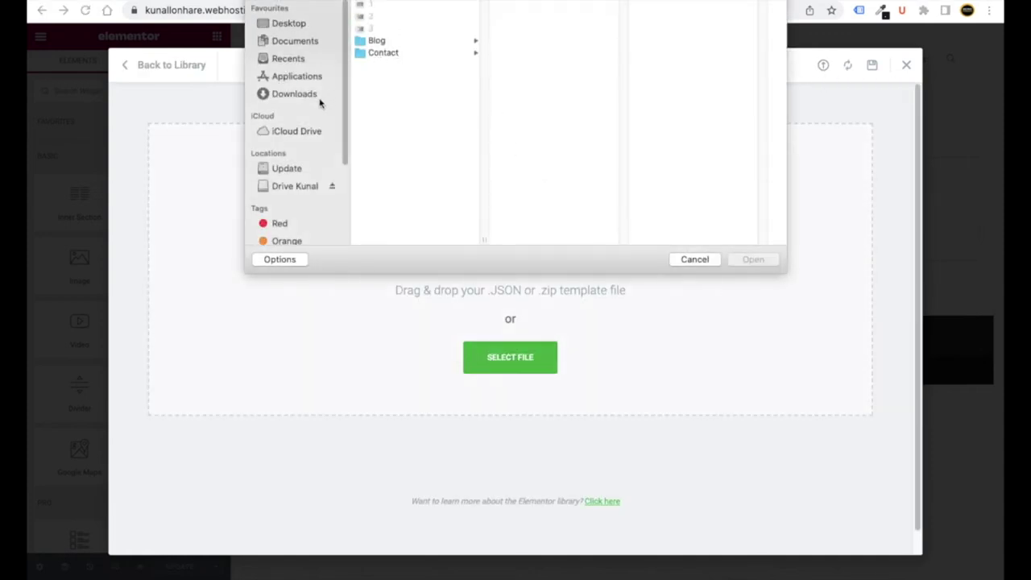
click(306, 24)
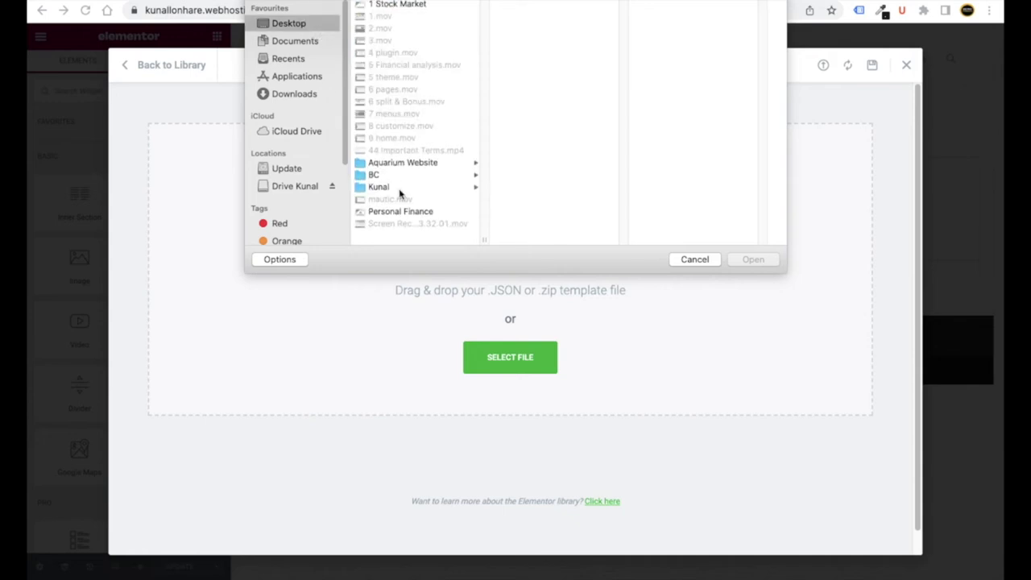
click(411, 164)
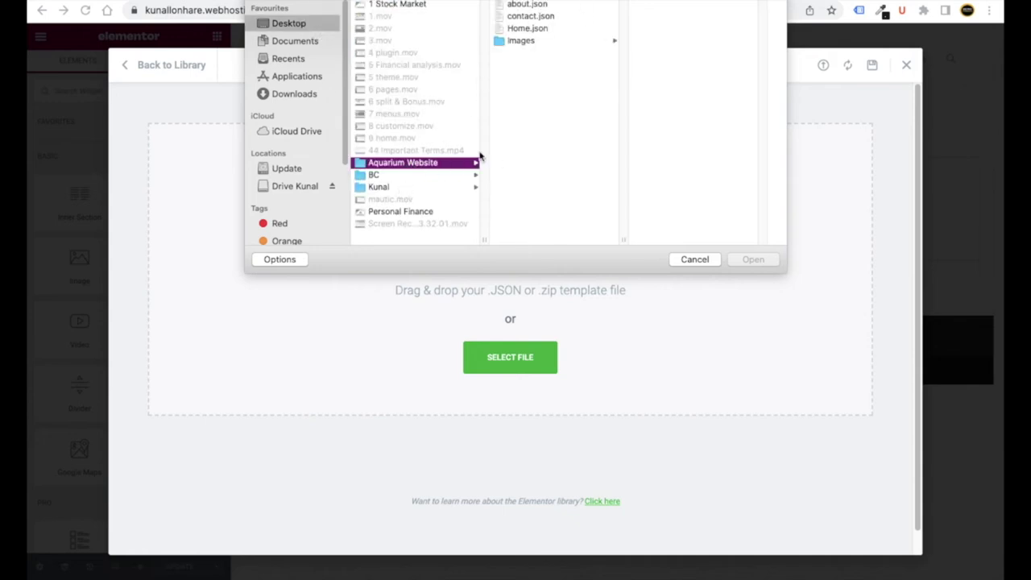
double_click(528, 5)
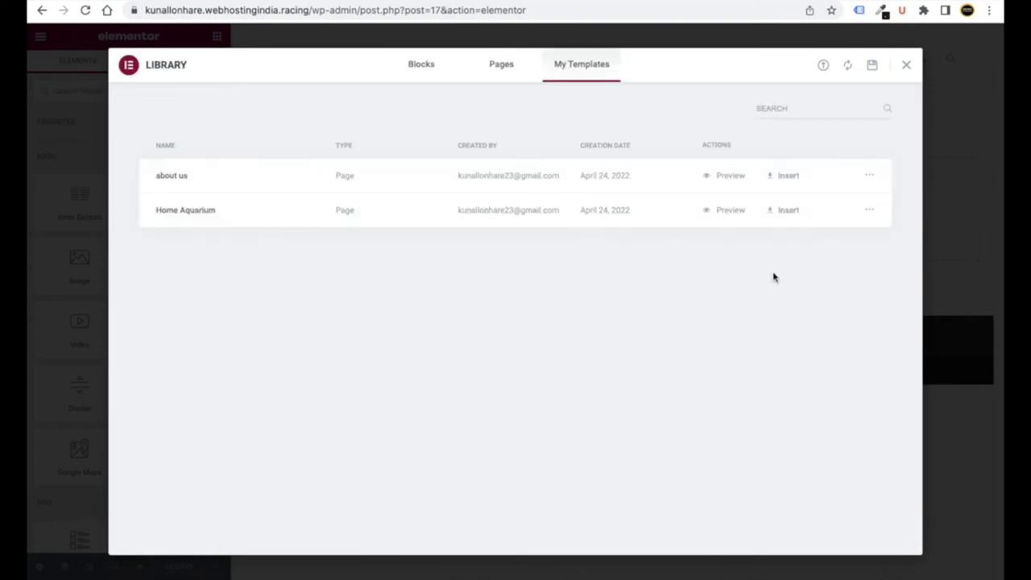
click(798, 176)
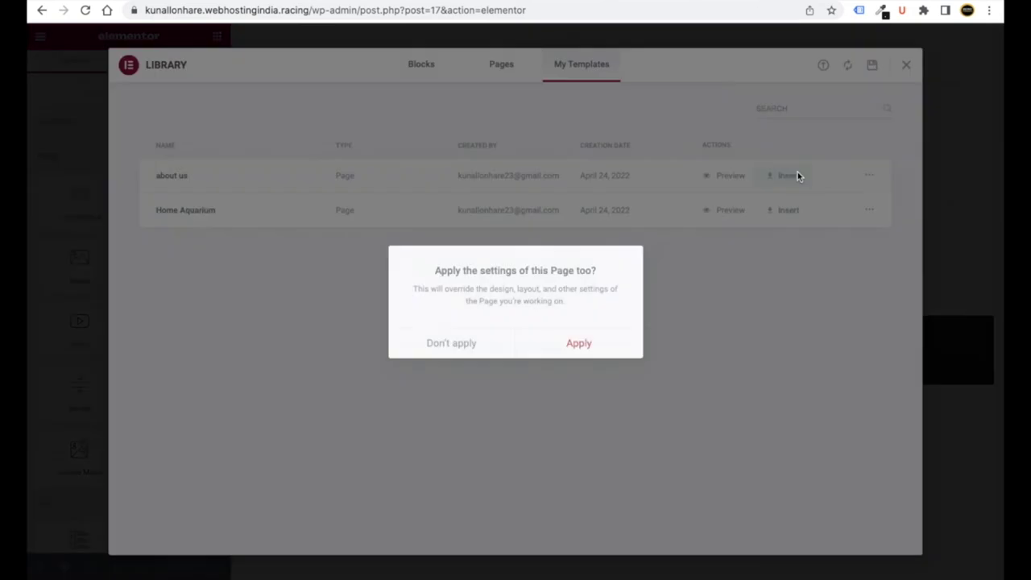
click(601, 348)
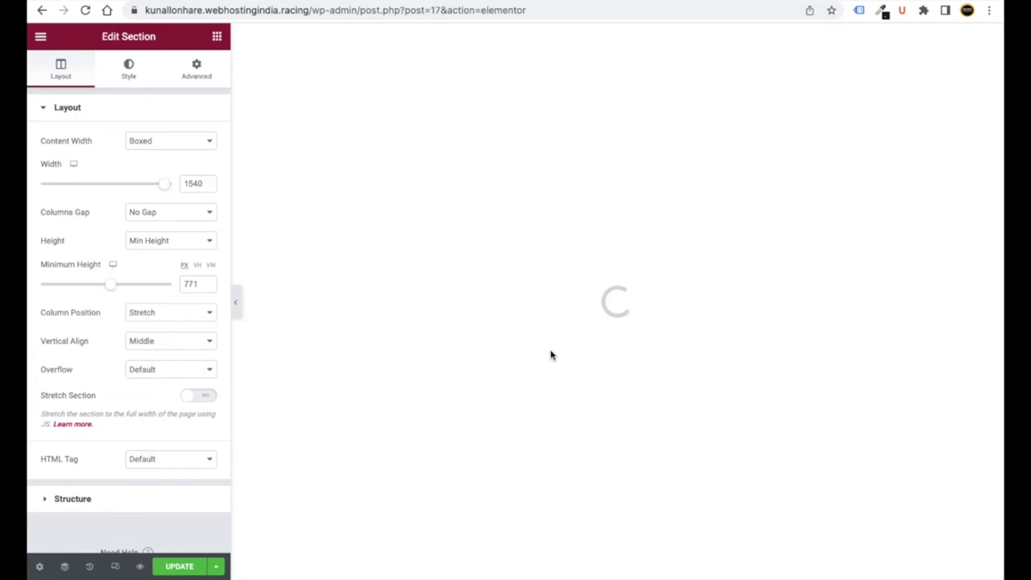
scroll(553, 352, up, 15)
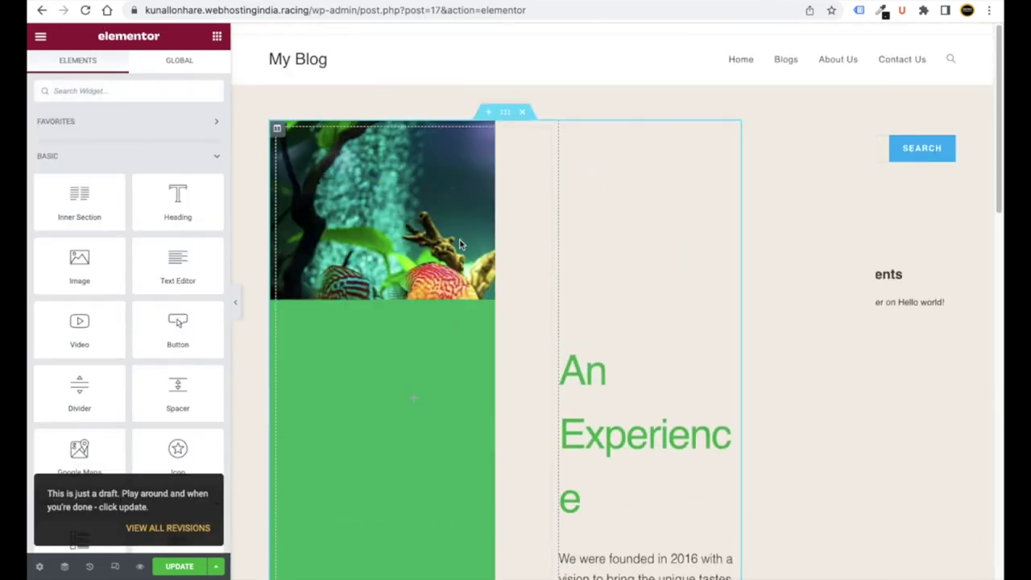
scroll(493, 299, down, 3)
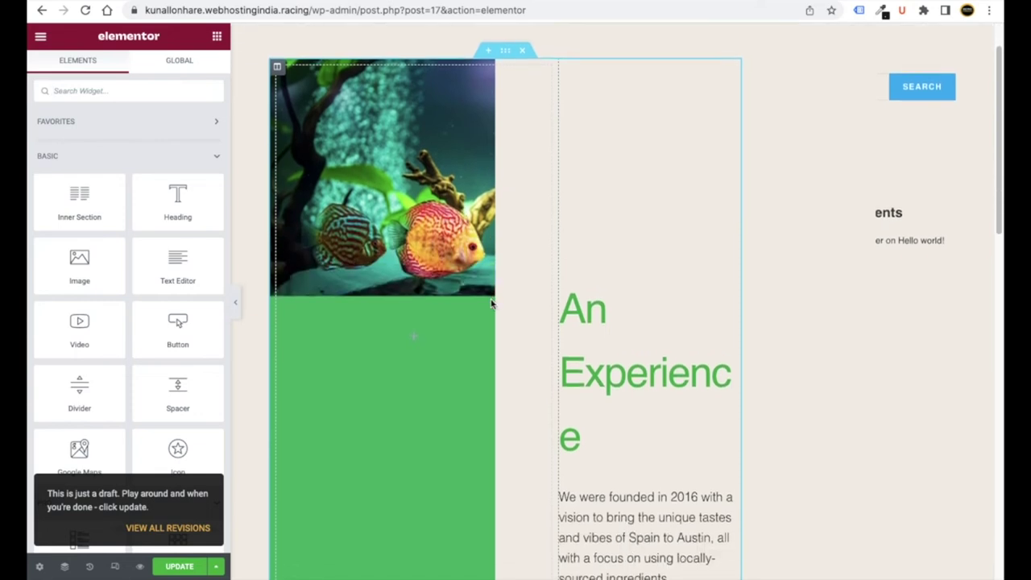
scroll(612, 339, down, 4)
scroll(612, 338, up, 4)
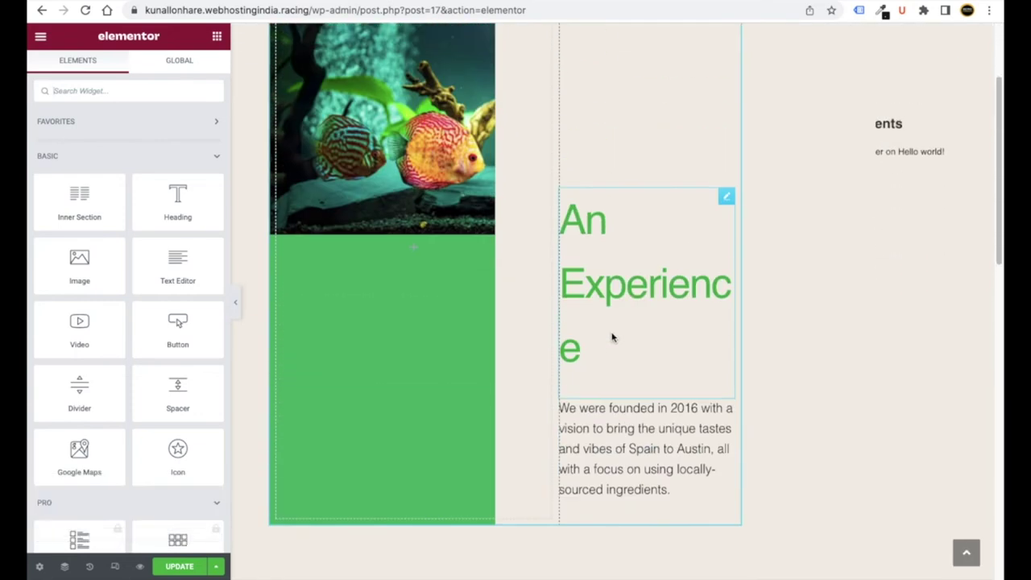
scroll(854, 197, up, 3)
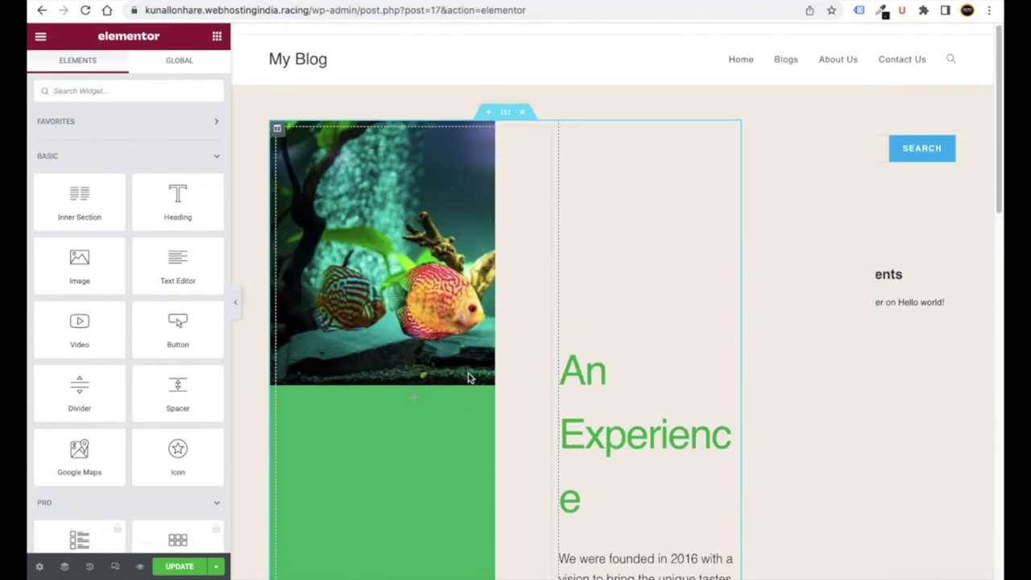
click(179, 567)
scroll(368, 495, down, 3)
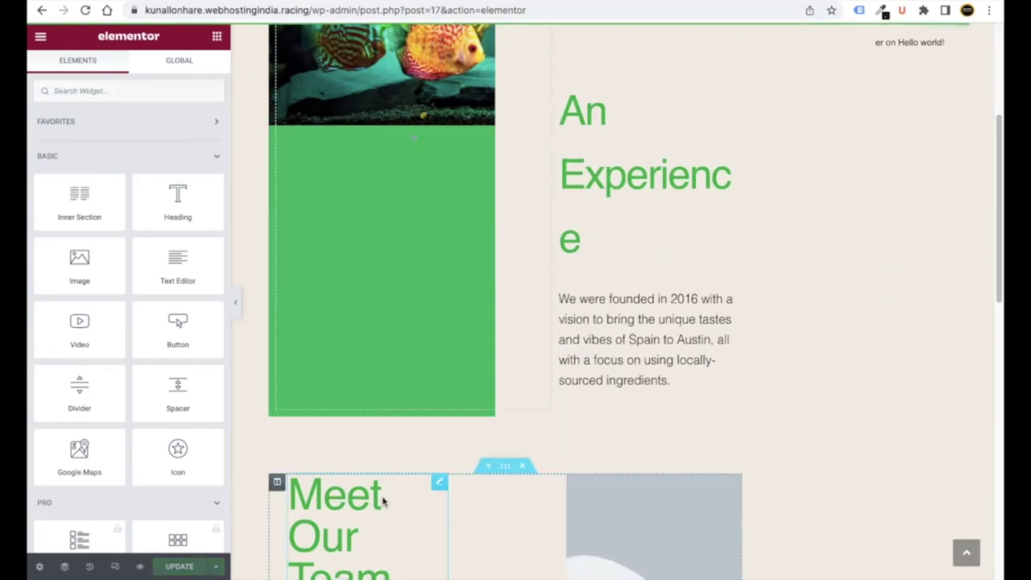
scroll(387, 492, up, 3)
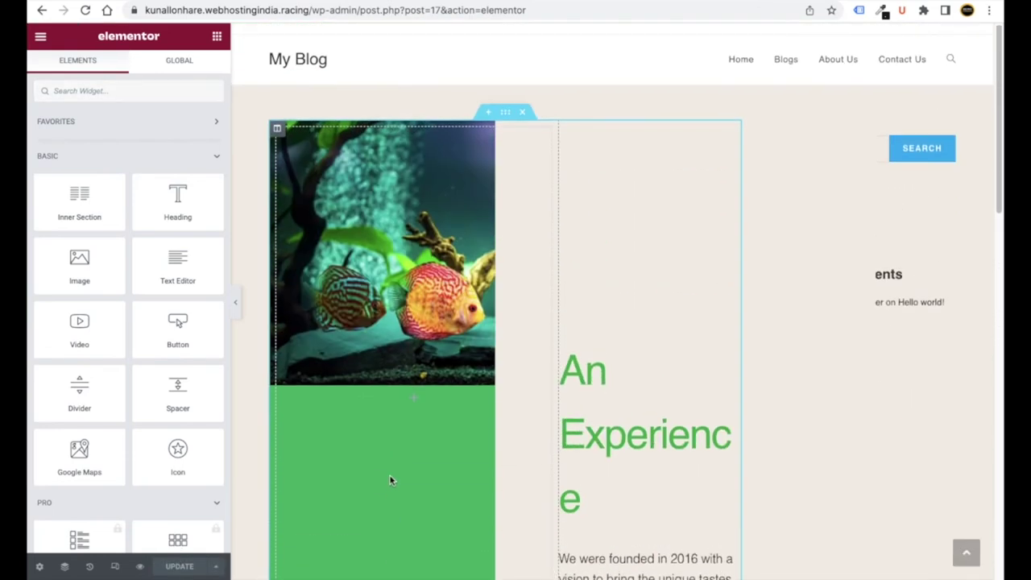
click(85, 10)
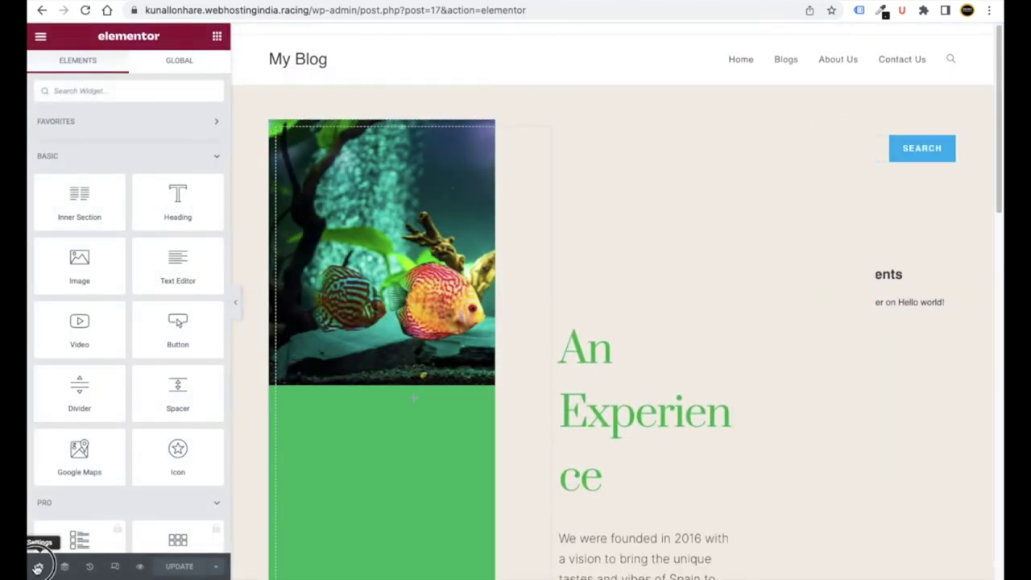
click(38, 568)
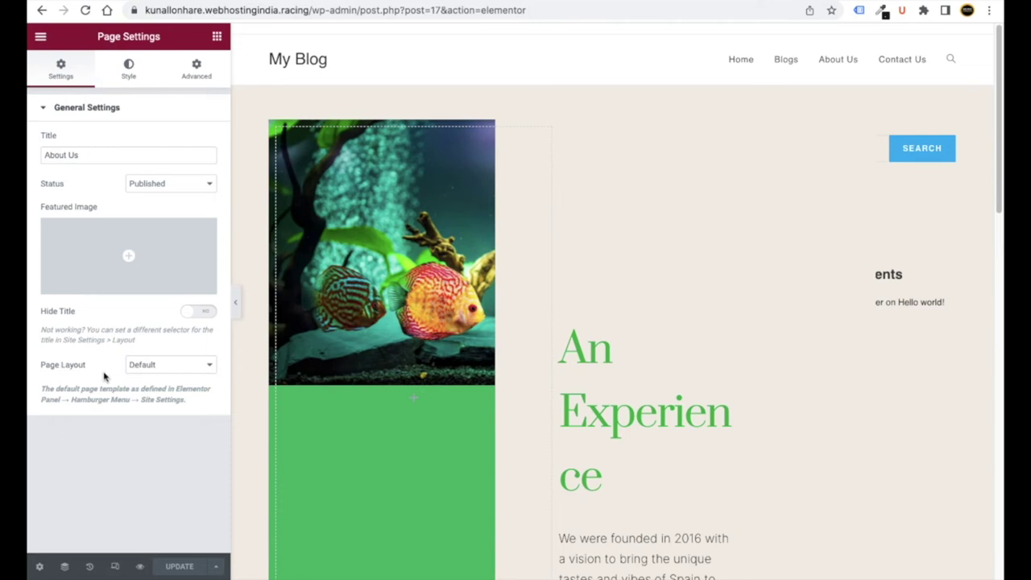
click(138, 368)
click(147, 387)
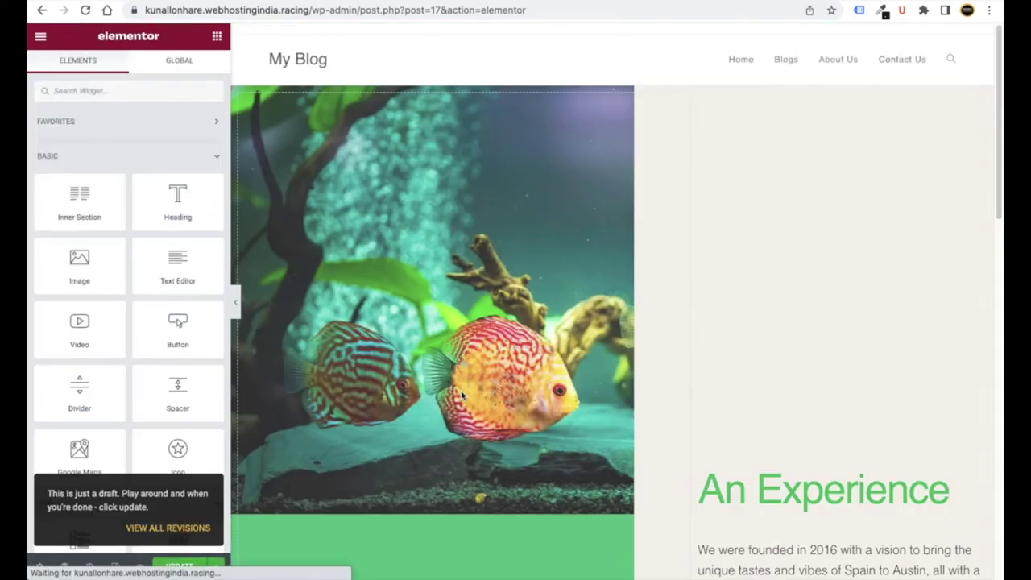
scroll(392, 355, down, 5)
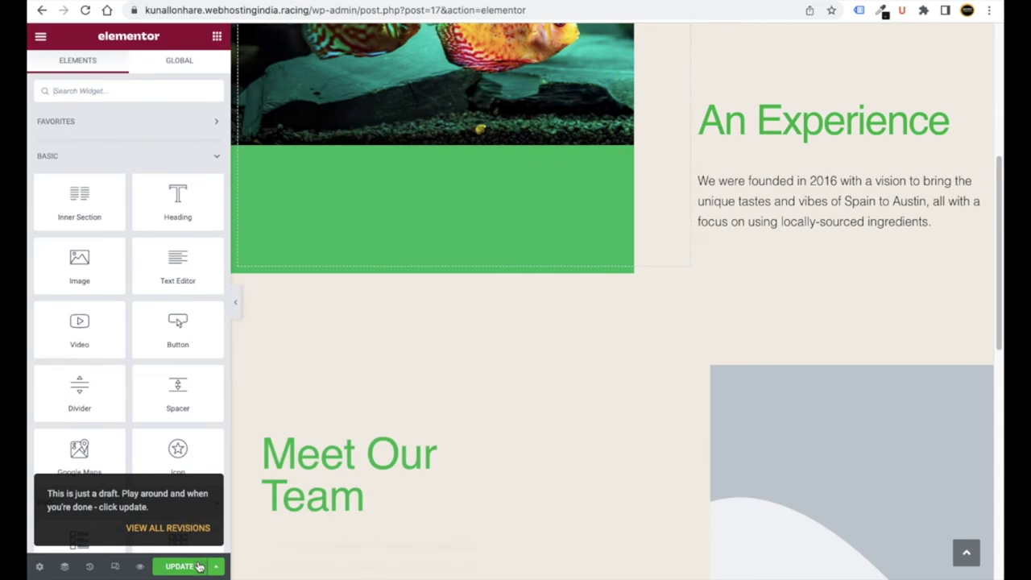
scroll(681, 276, up, 3)
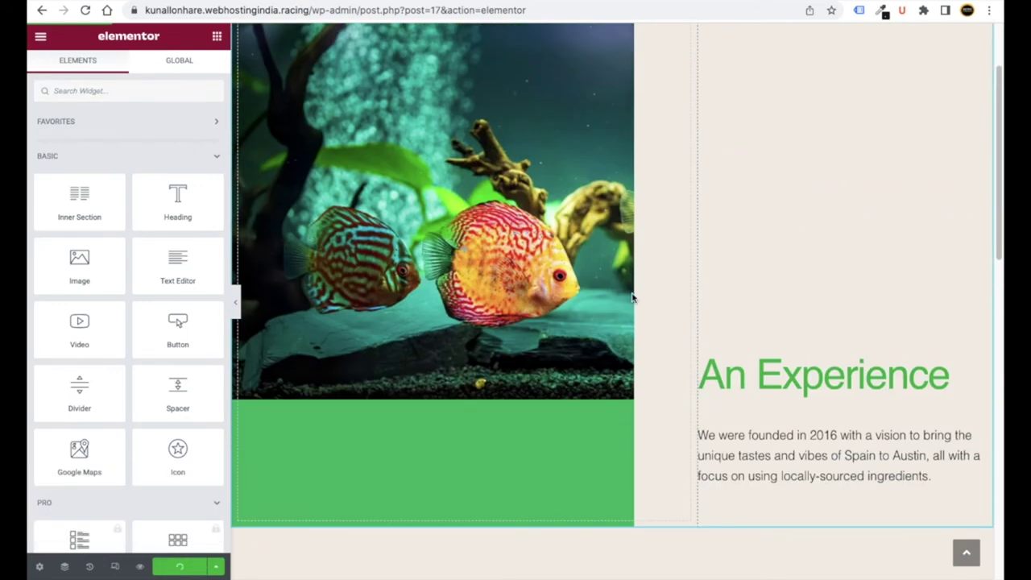
scroll(681, 275, up, 1)
scroll(677, 282, down, 5)
scroll(663, 296, up, 2)
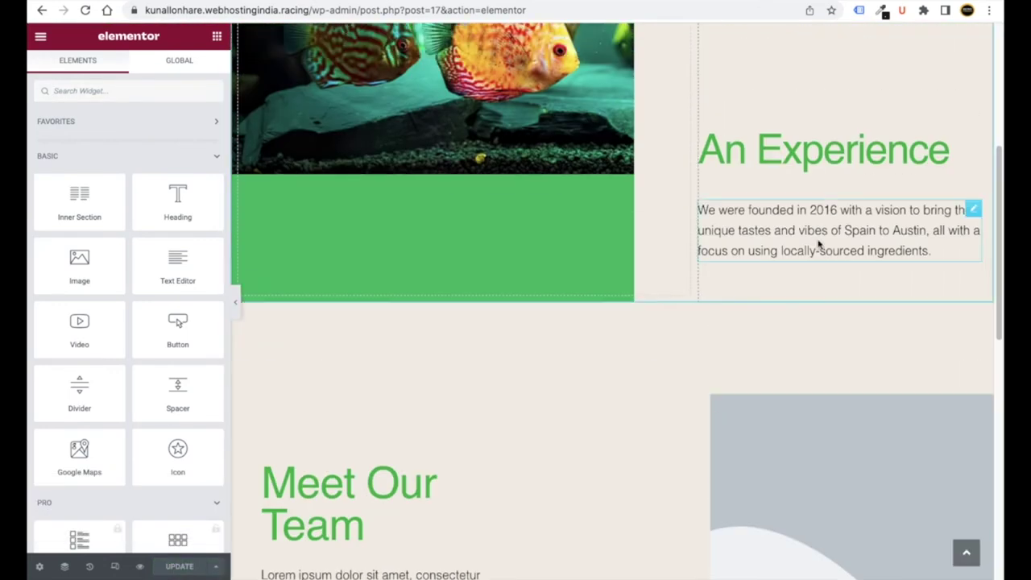
click(803, 152)
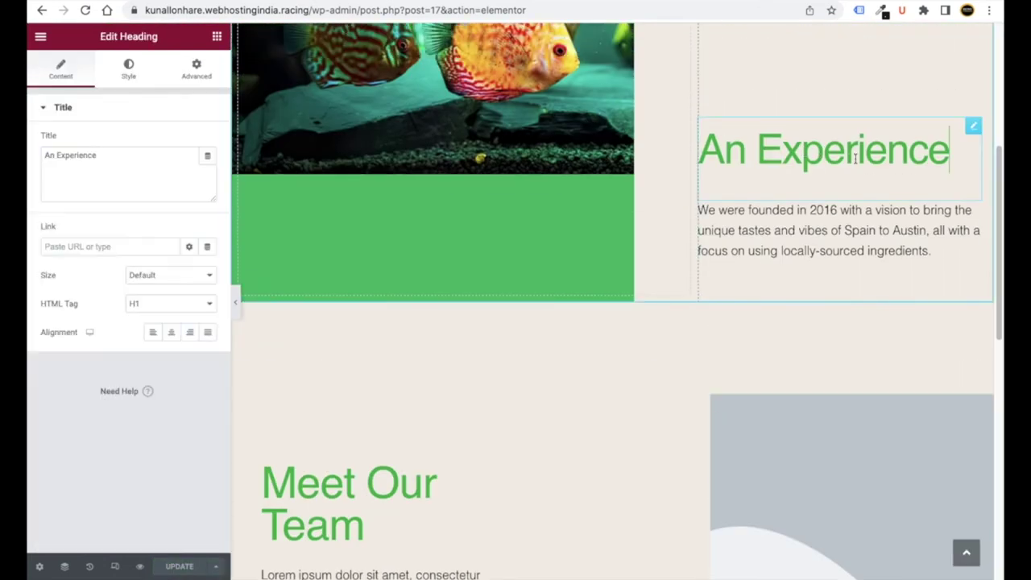
scroll(561, 297, down, 3)
click(367, 264)
scroll(774, 290, down, 5)
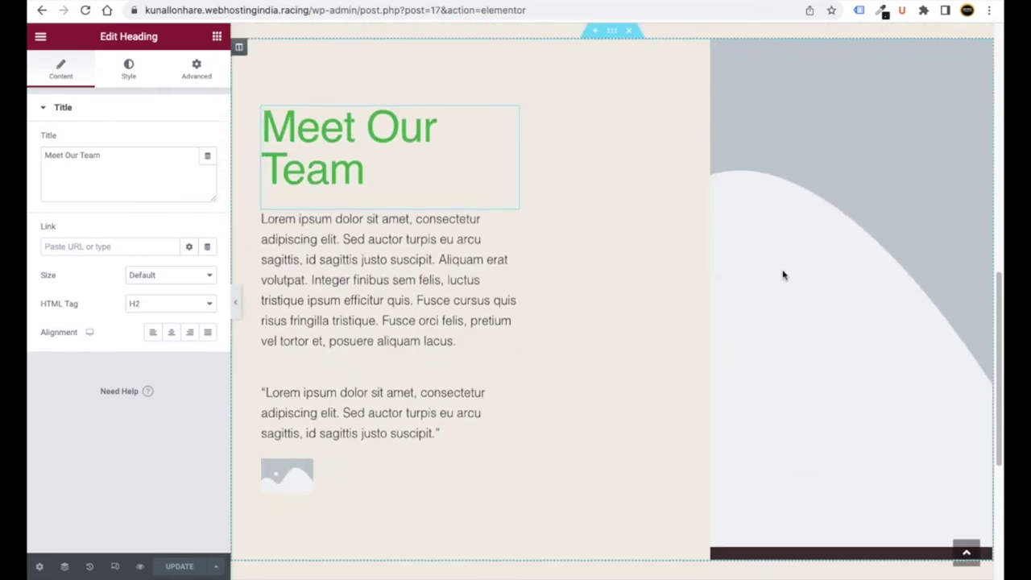
scroll(781, 292, up, 4)
scroll(781, 293, down, 1)
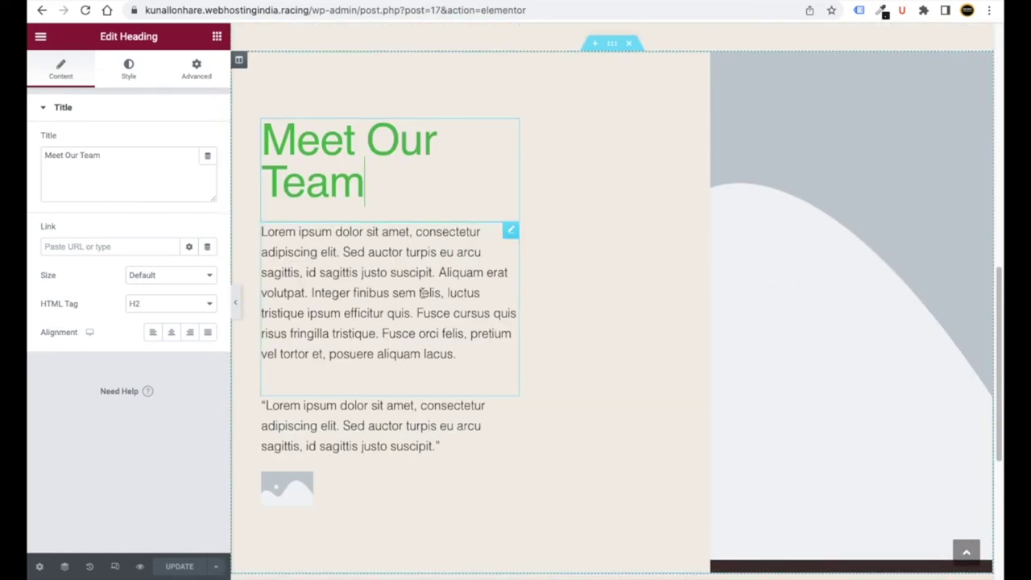
drag(367, 187, 270, 141)
click(348, 269)
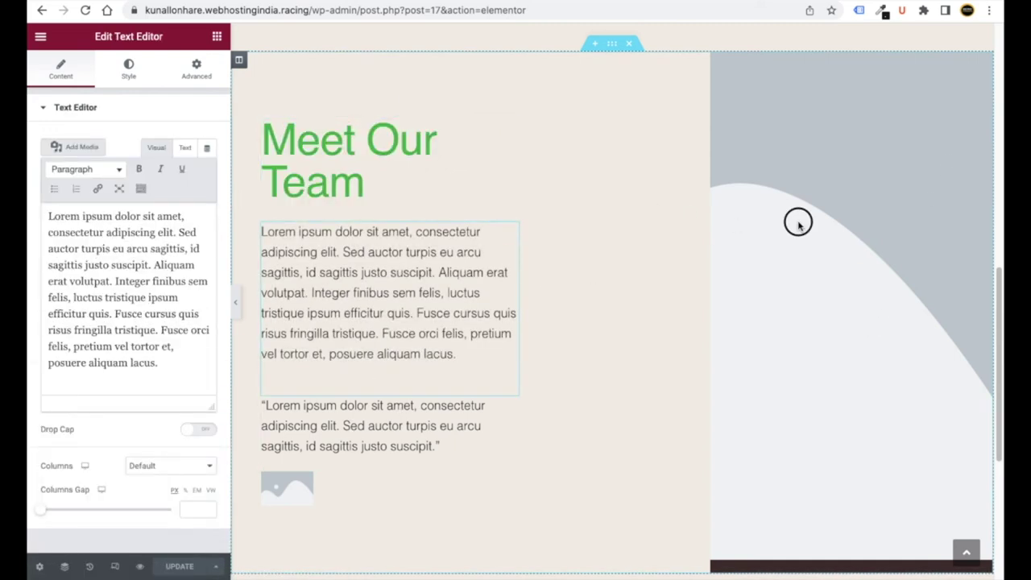
scroll(392, 379, down, 5)
click(281, 163)
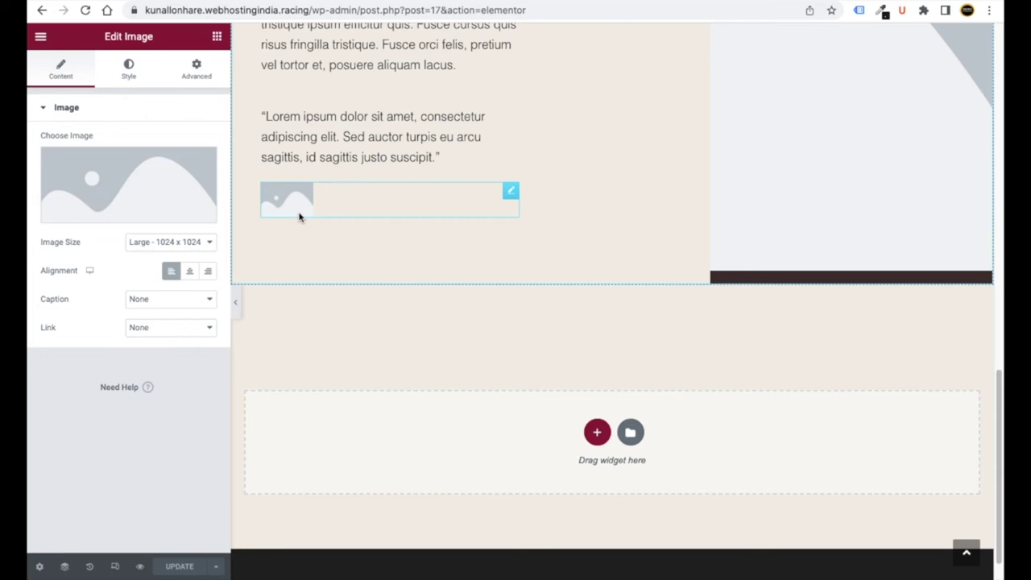
scroll(336, 230, up, 3)
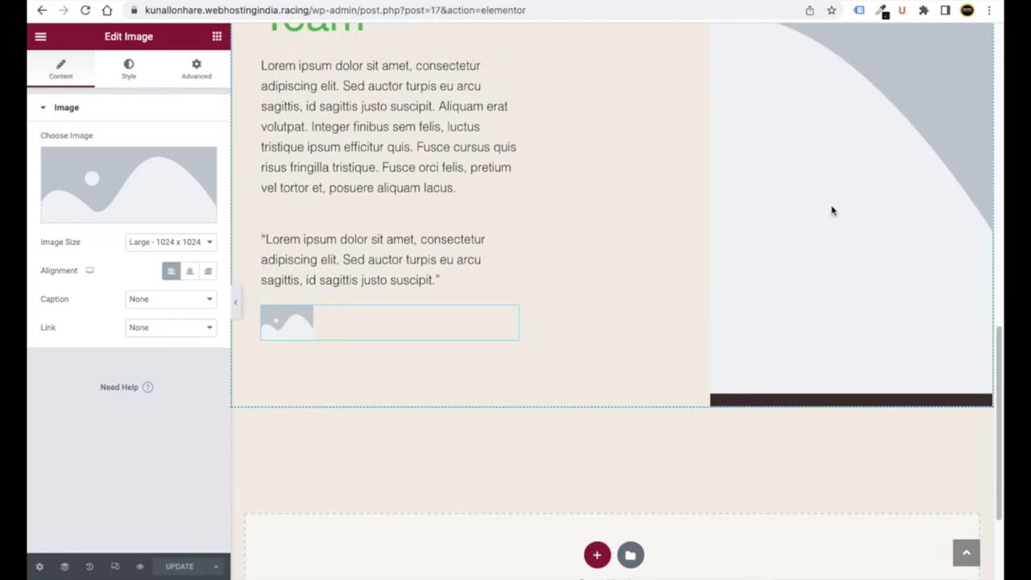
scroll(597, 278, up, 10)
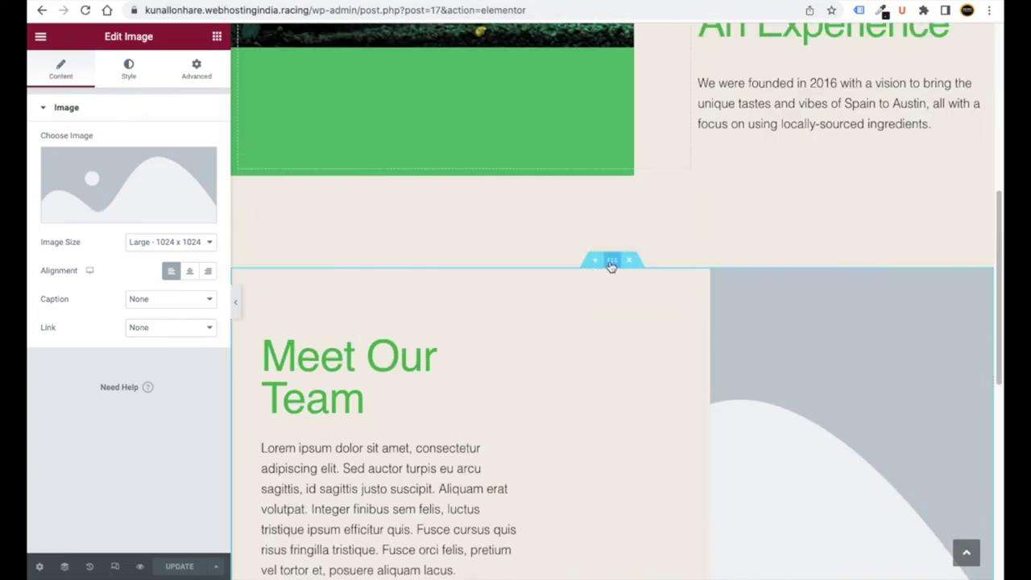
- Check the Meet Our Team section's background image option without choosing an image, then show the Elementor main menu
click(611, 260)
click(129, 69)
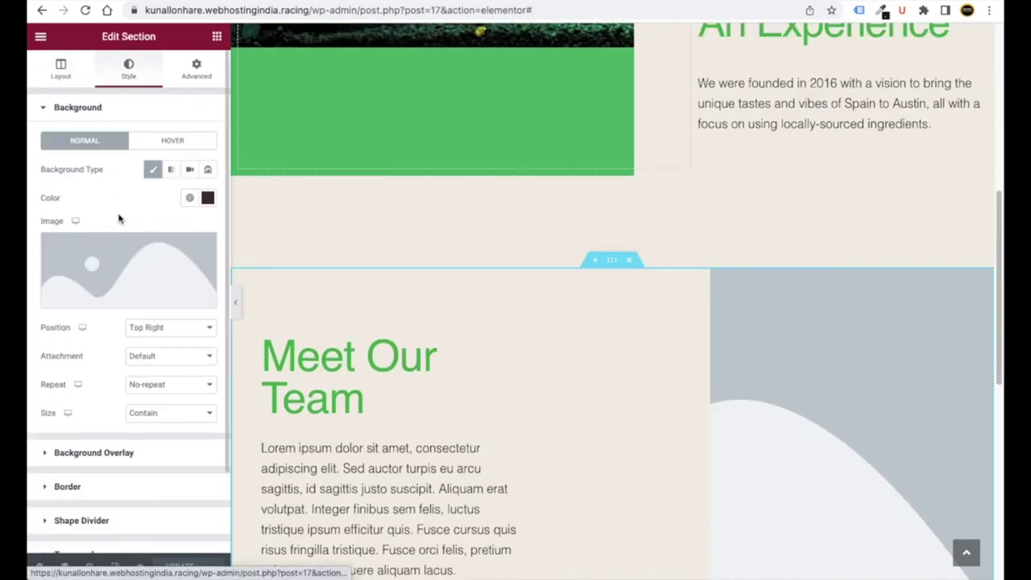
click(117, 272)
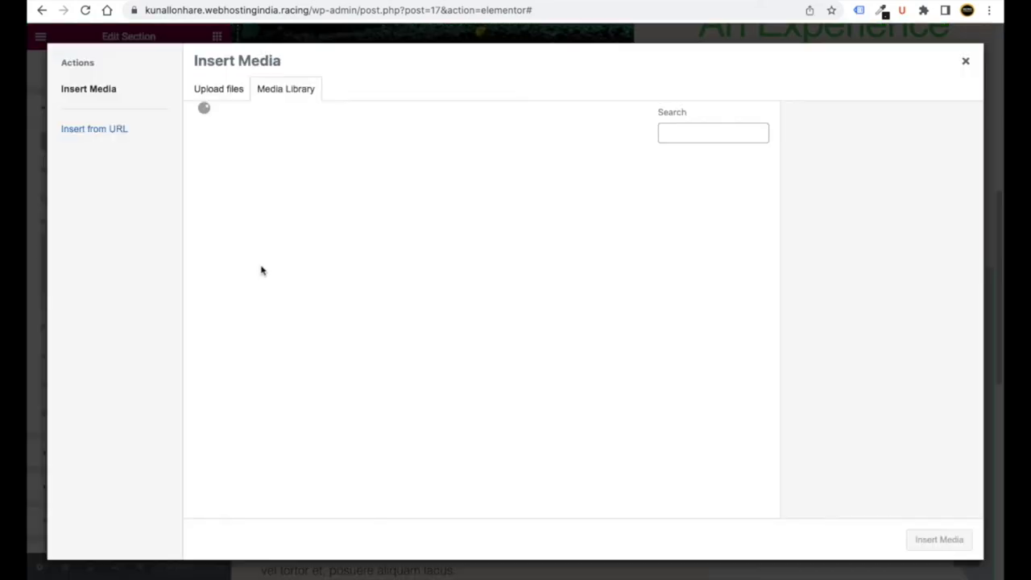
click(966, 61)
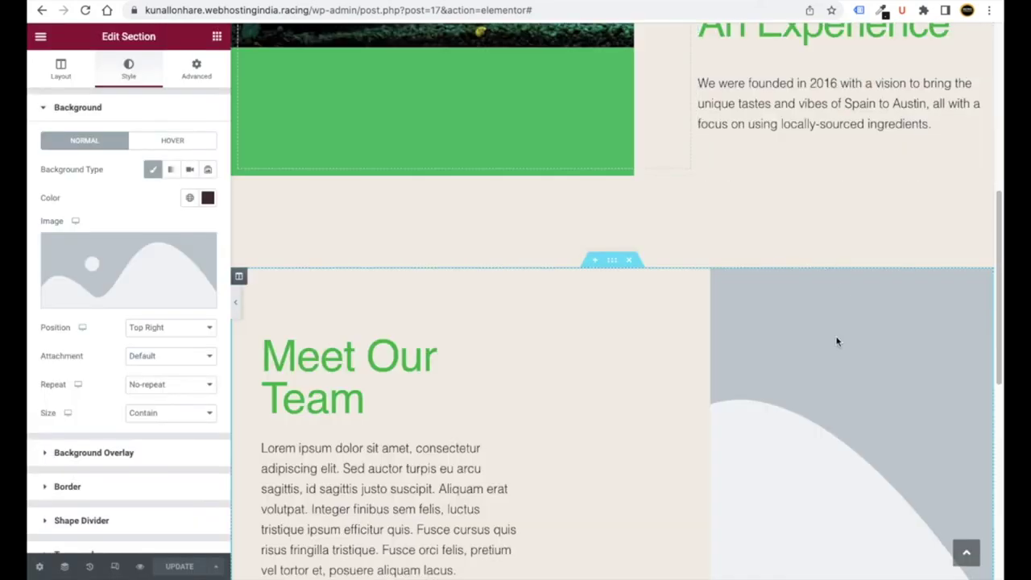
scroll(836, 341, down, 5)
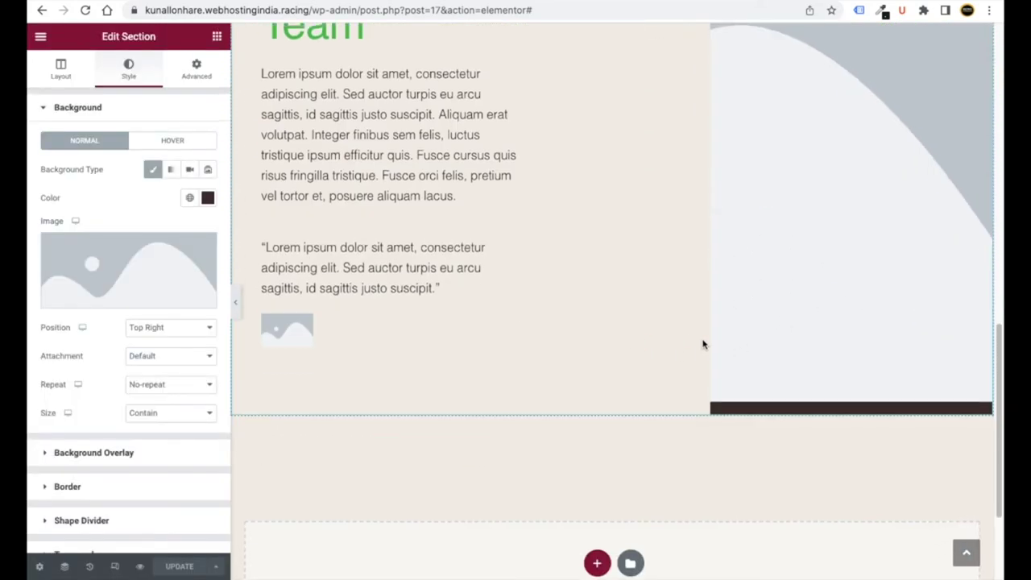
scroll(419, 460, up, 10)
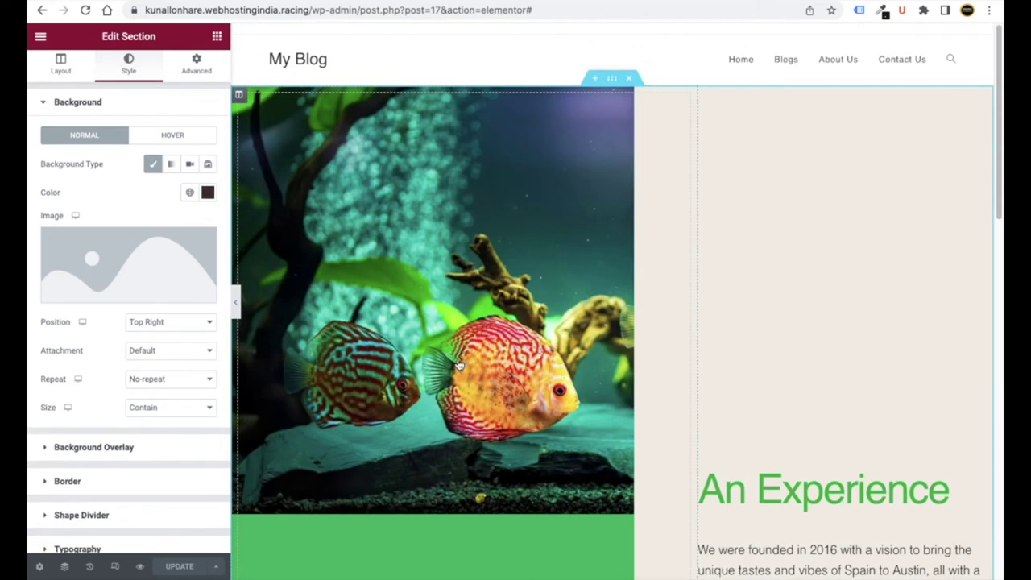
scroll(383, 456, down, 5)
scroll(444, 465, up, 2)
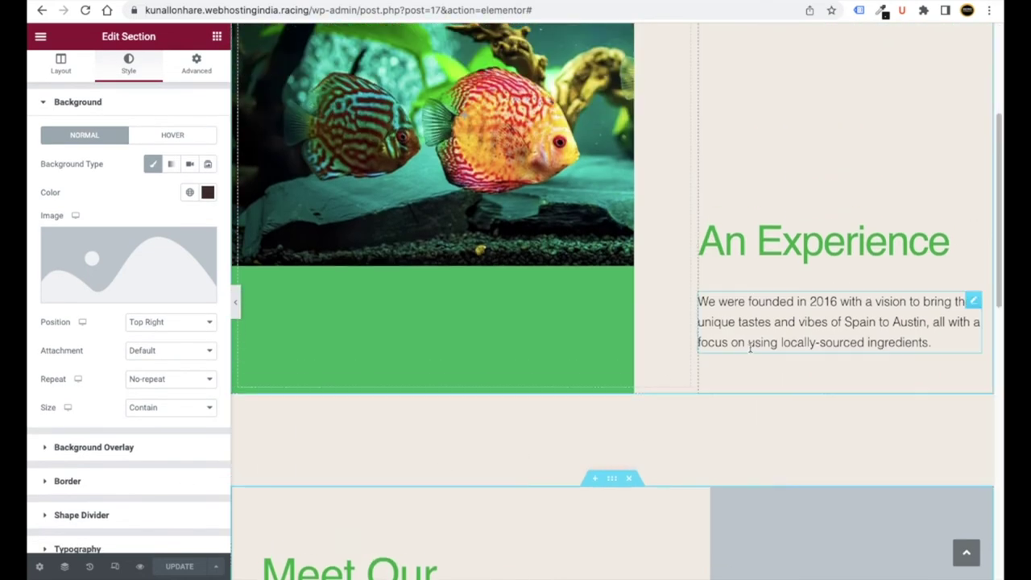
scroll(405, 357, down, 7)
scroll(424, 396, up, 5)
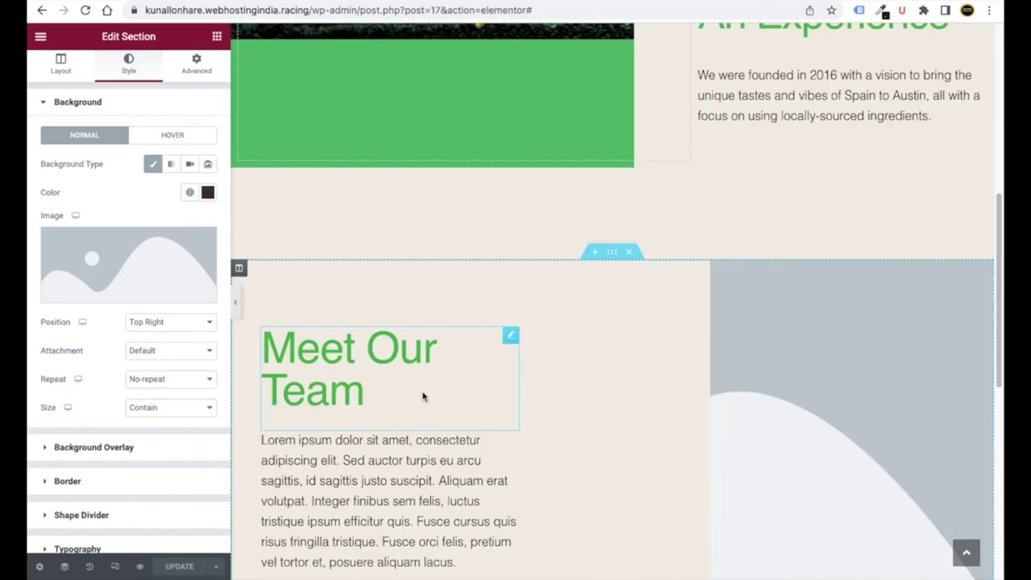
click(41, 37)
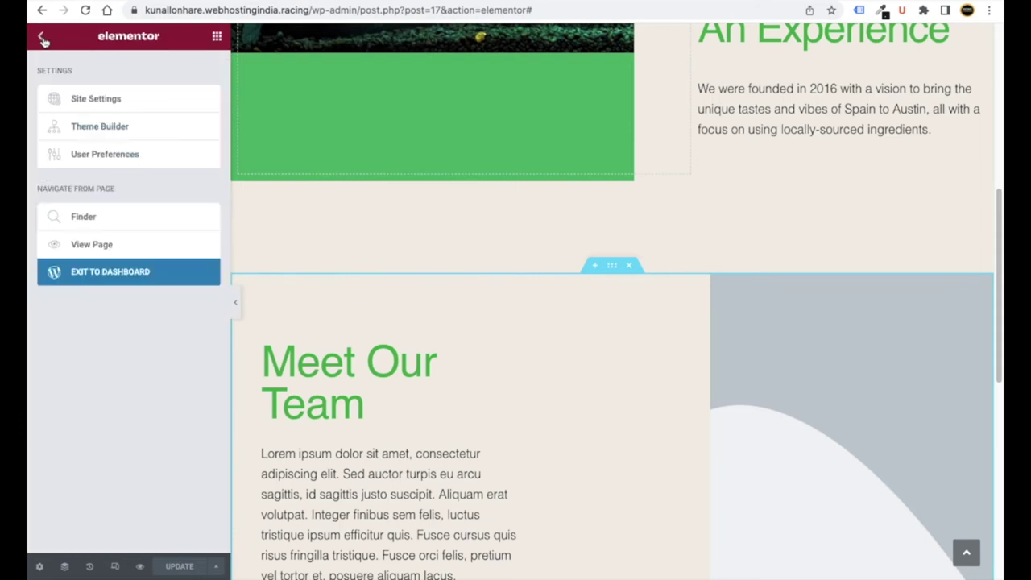
- Exit to the dashboard and open the Contact Us page's editor in a new browser tab
click(137, 274)
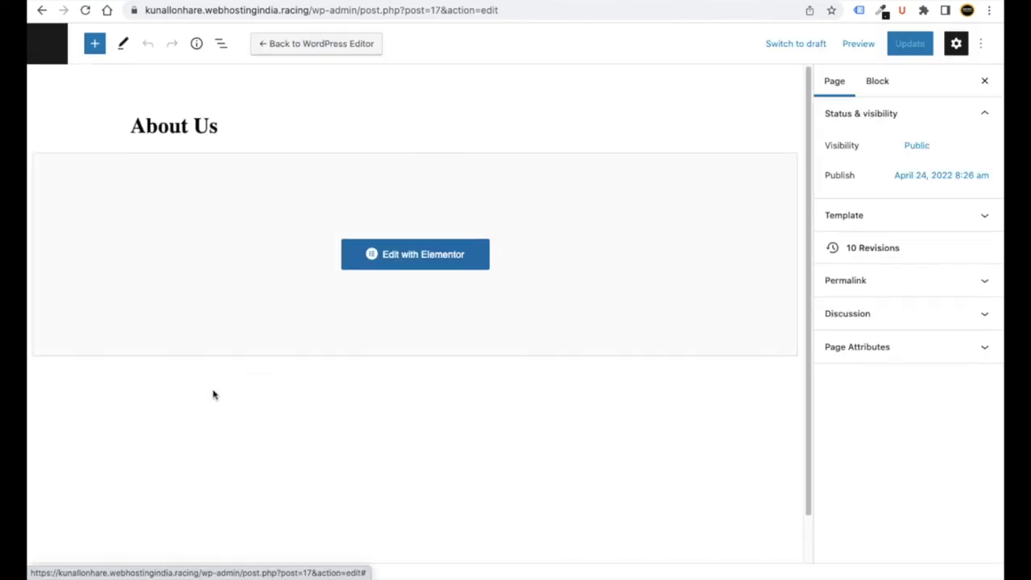
click(49, 54)
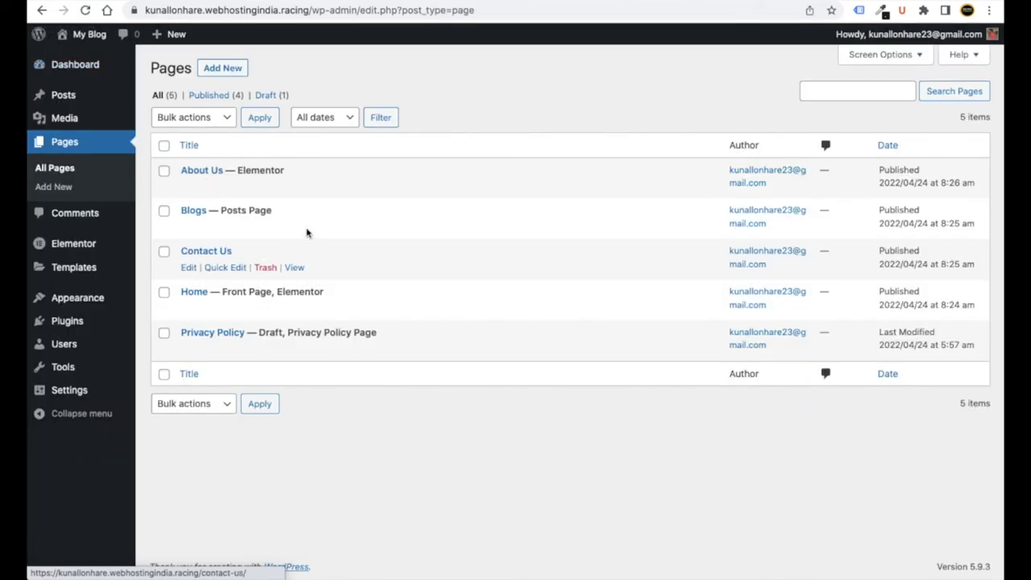
right_click(188, 270)
click(194, 275)
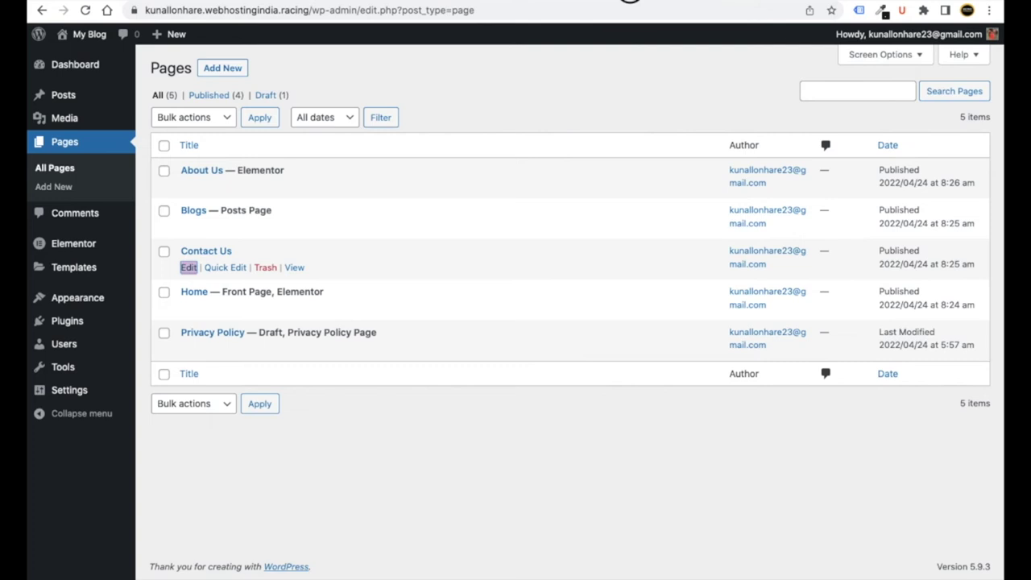
key(ctrl+Tab)
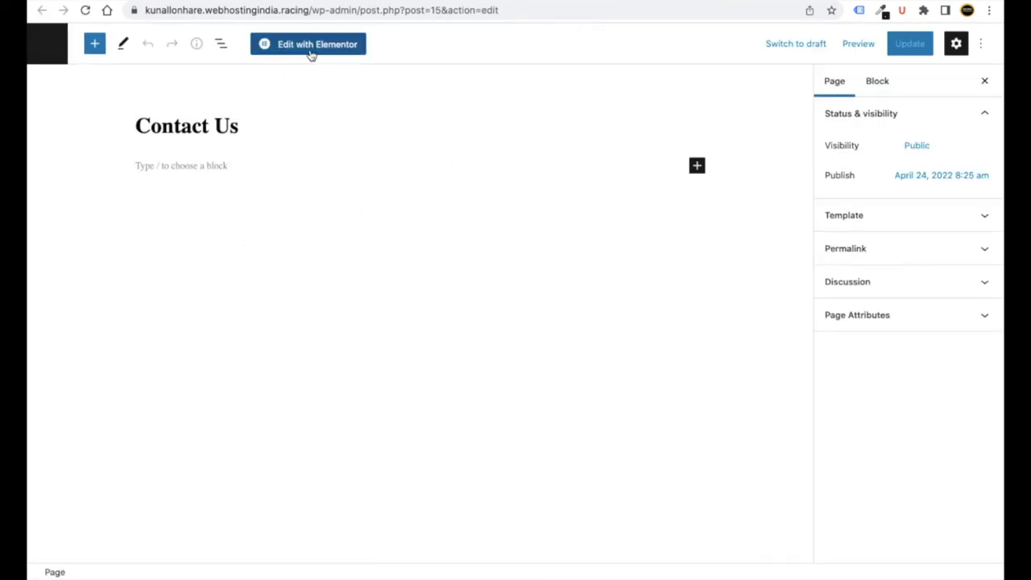
- Edit Contact Us with Elementor, set its page layout to Elementor Full Width, and save
click(307, 50)
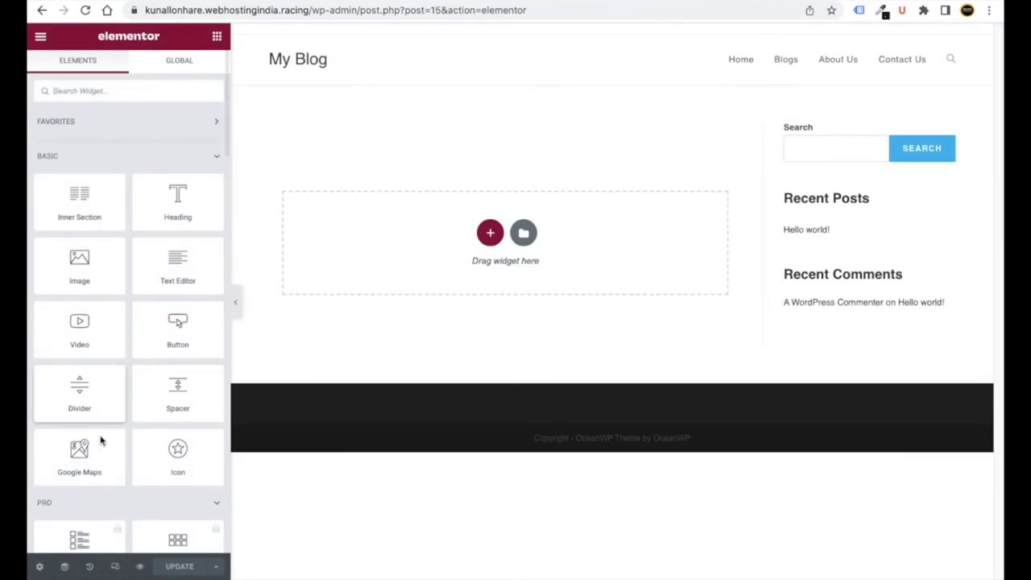
click(38, 566)
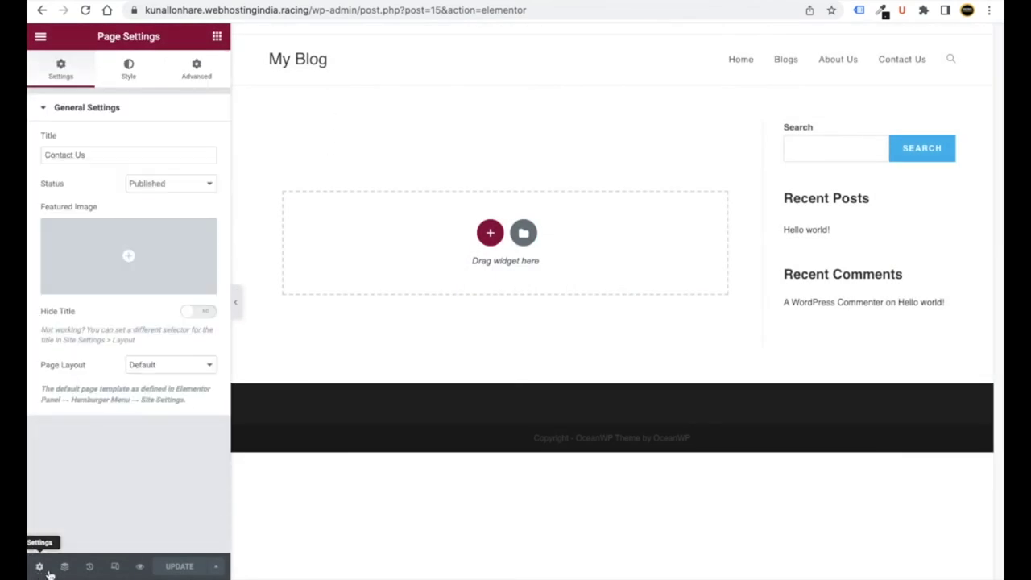
click(146, 370)
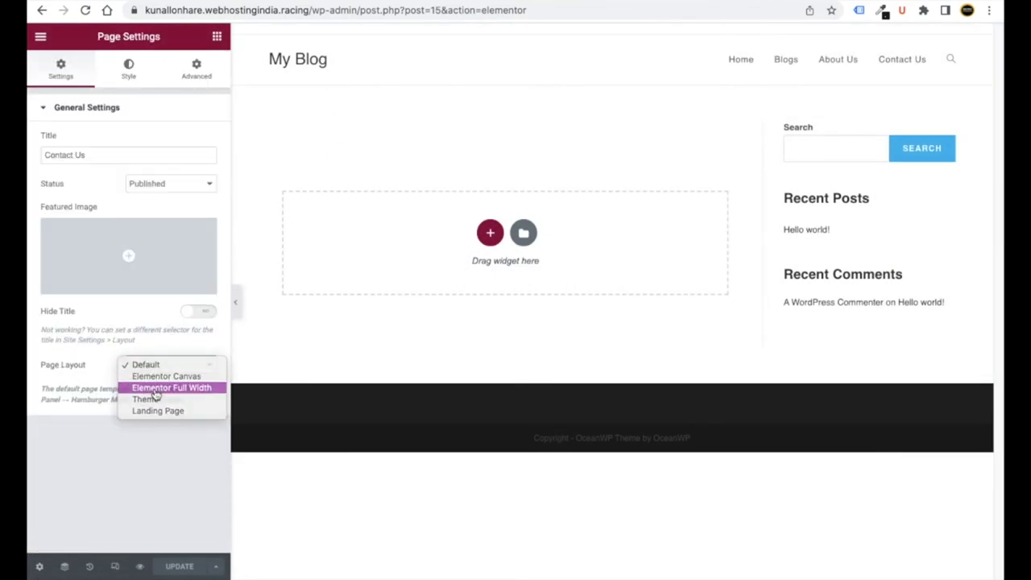
click(160, 385)
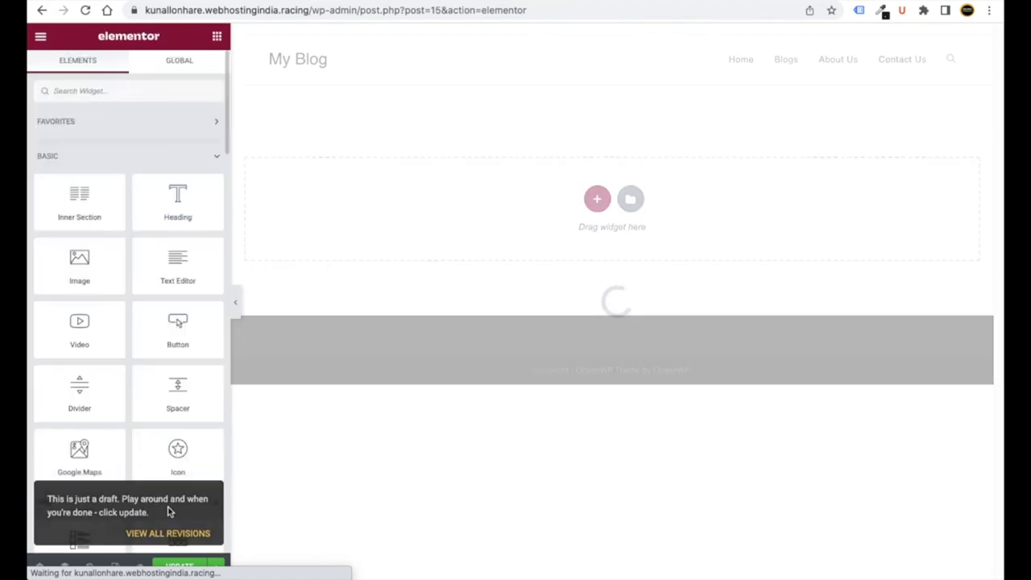
click(174, 567)
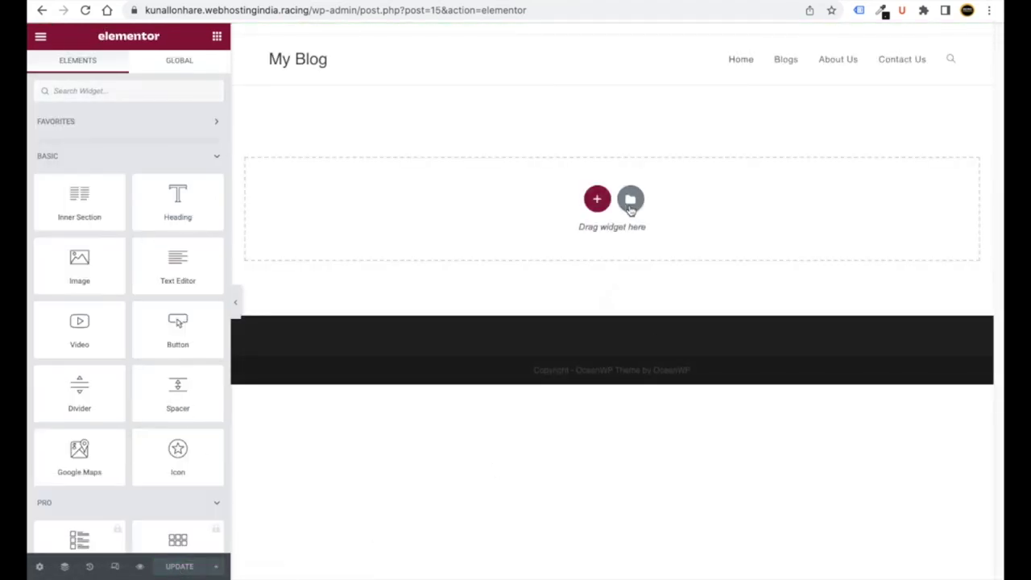
click(630, 199)
- Import contact.json into My Templates and insert the contact template into the Contact Us page
click(574, 65)
click(824, 66)
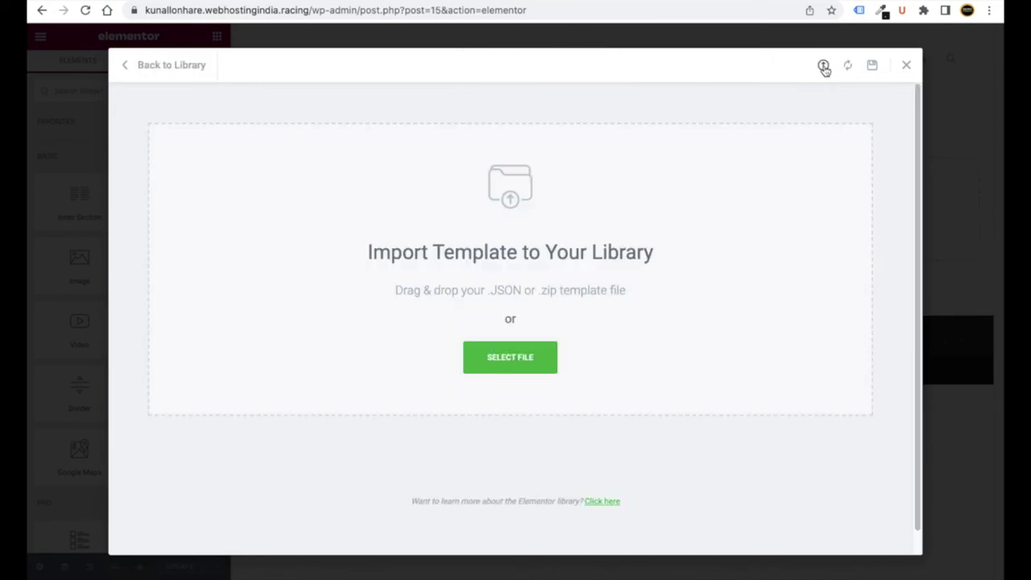
click(526, 361)
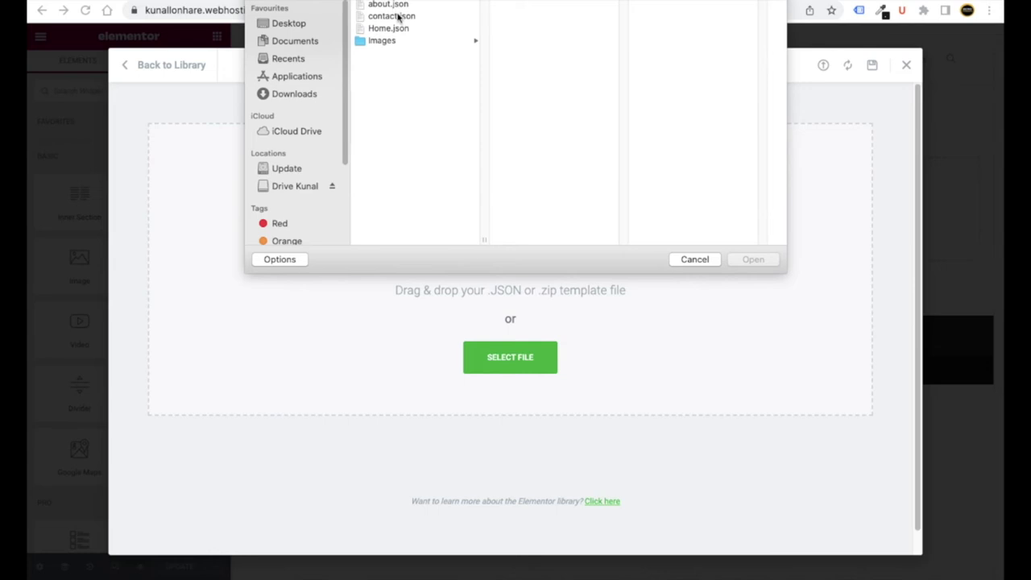
click(398, 16)
click(753, 252)
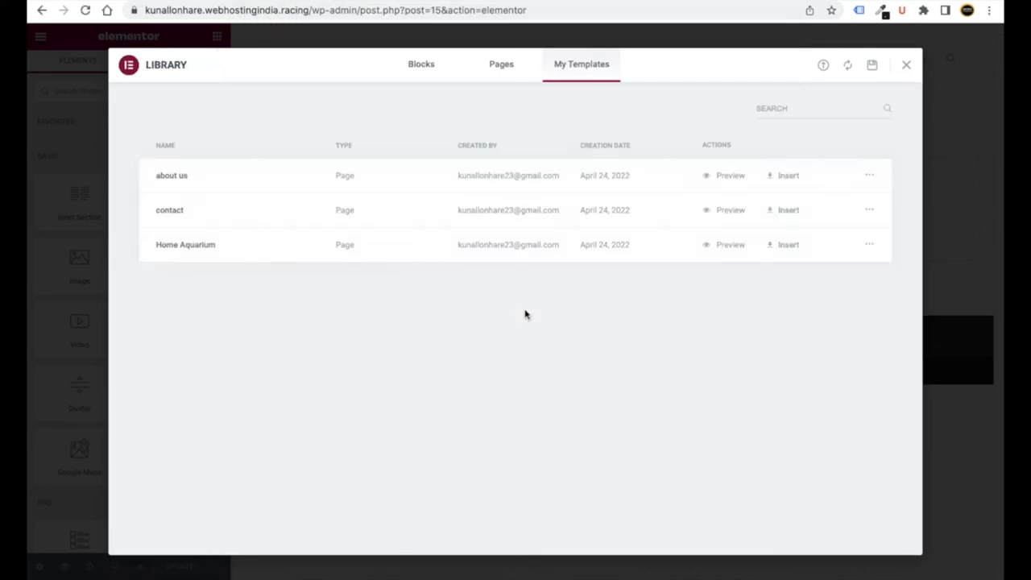
click(782, 210)
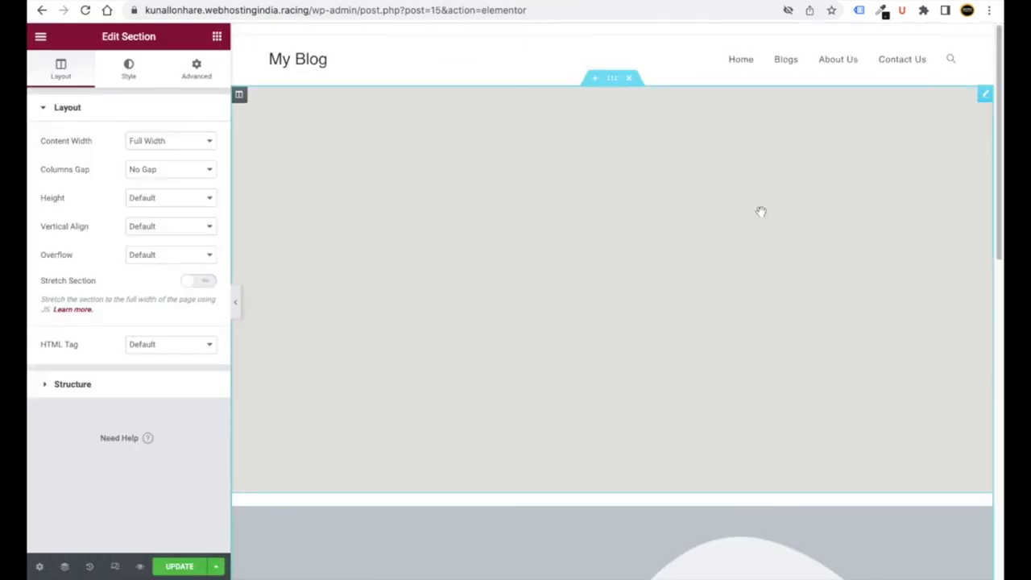
- Upload contact.jpg from Images/Contact and set it as the inner section's background image
scroll(760, 214, down, 10)
scroll(540, 307, up, 6)
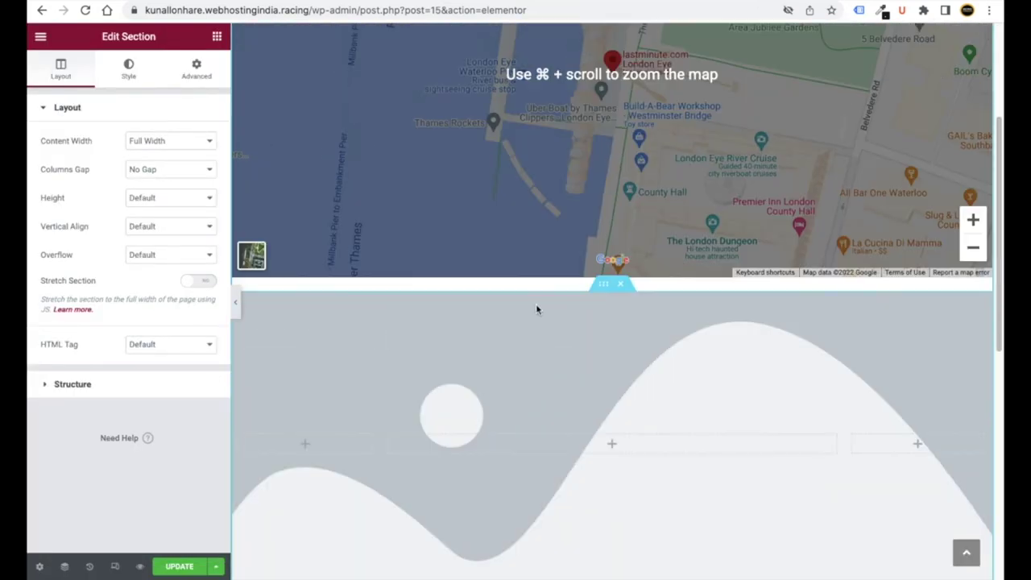
scroll(544, 300, down, 2)
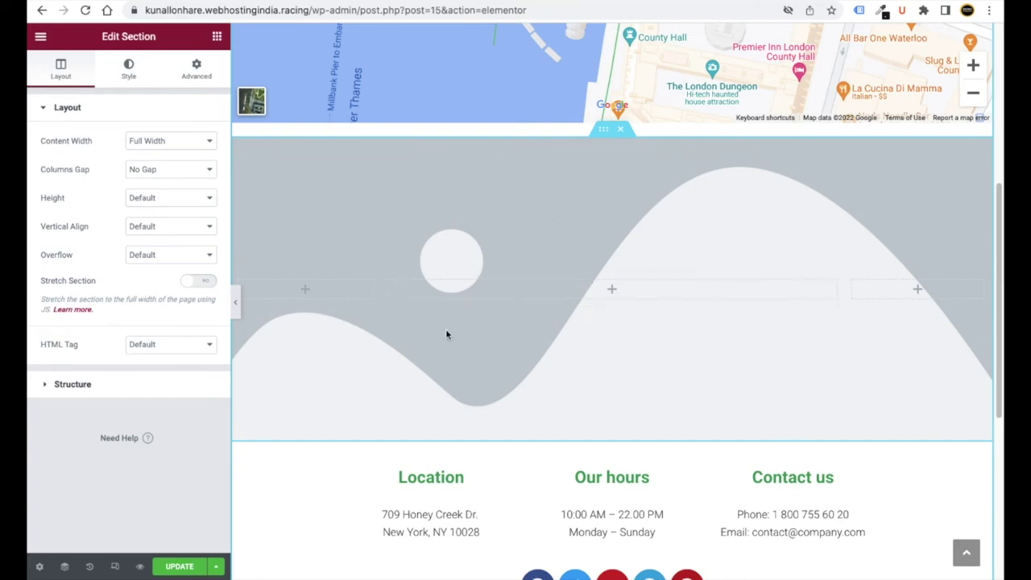
click(605, 139)
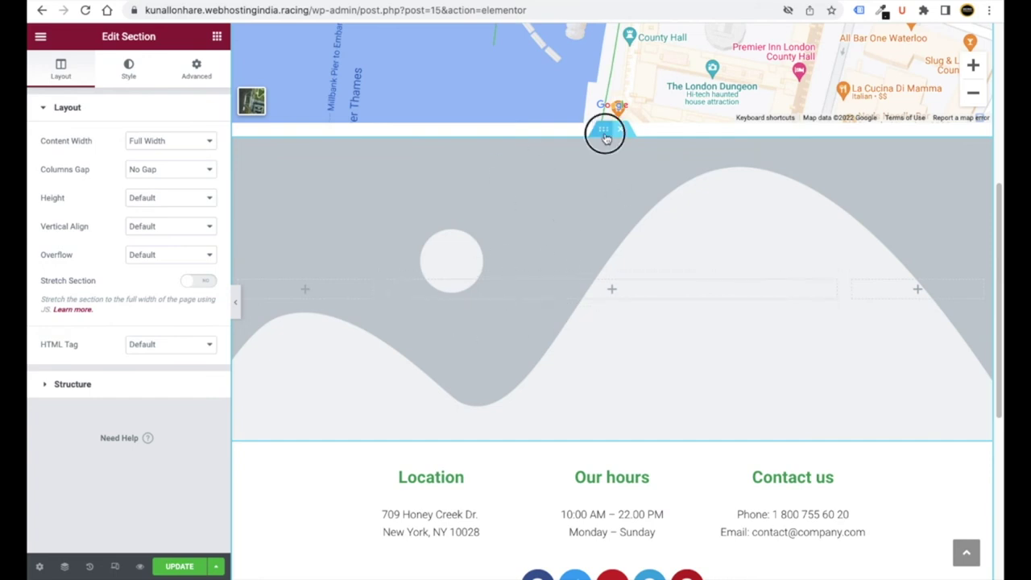
click(129, 74)
click(125, 261)
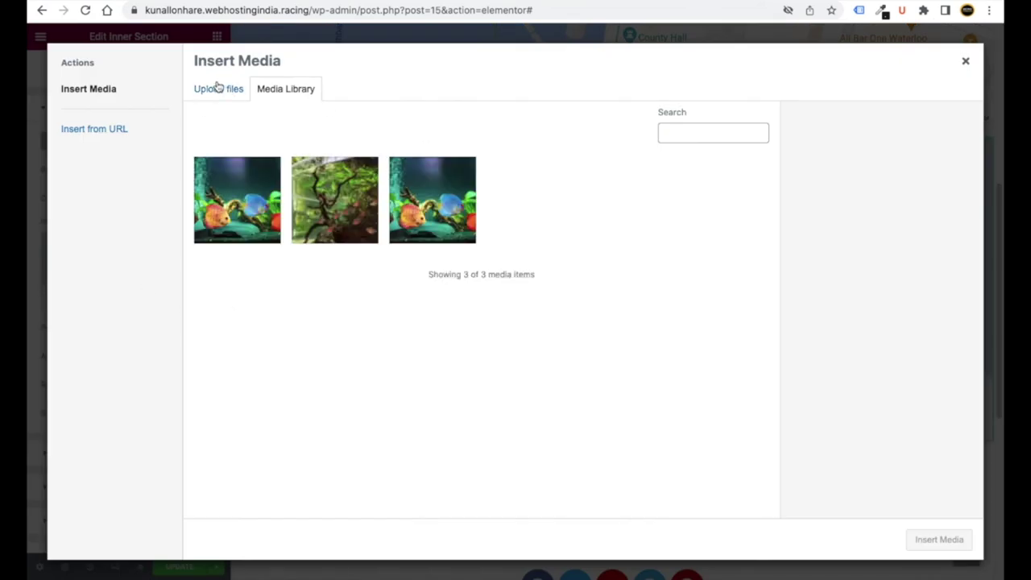
click(218, 87)
click(590, 304)
click(382, 42)
click(531, 54)
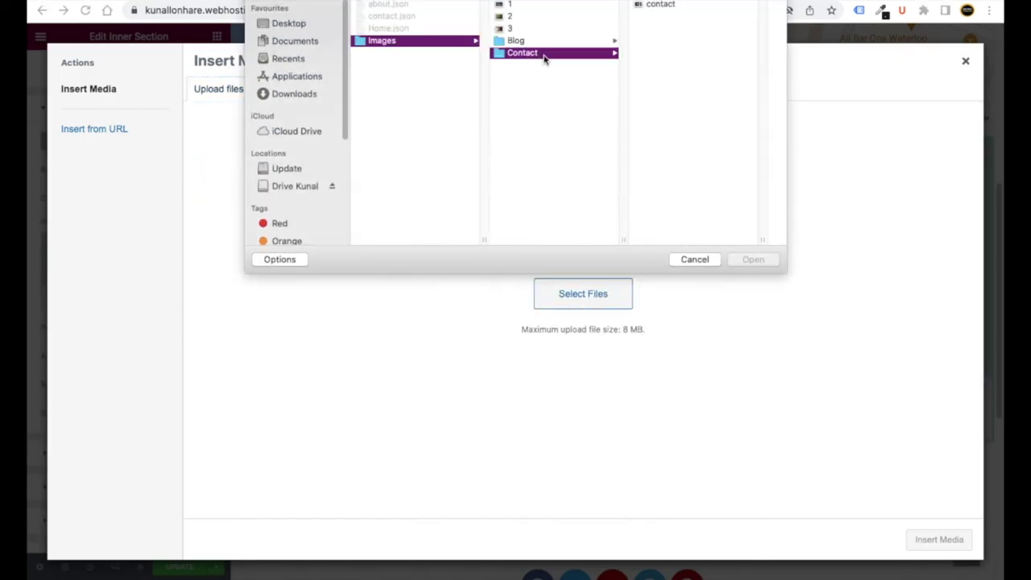
double_click(661, 5)
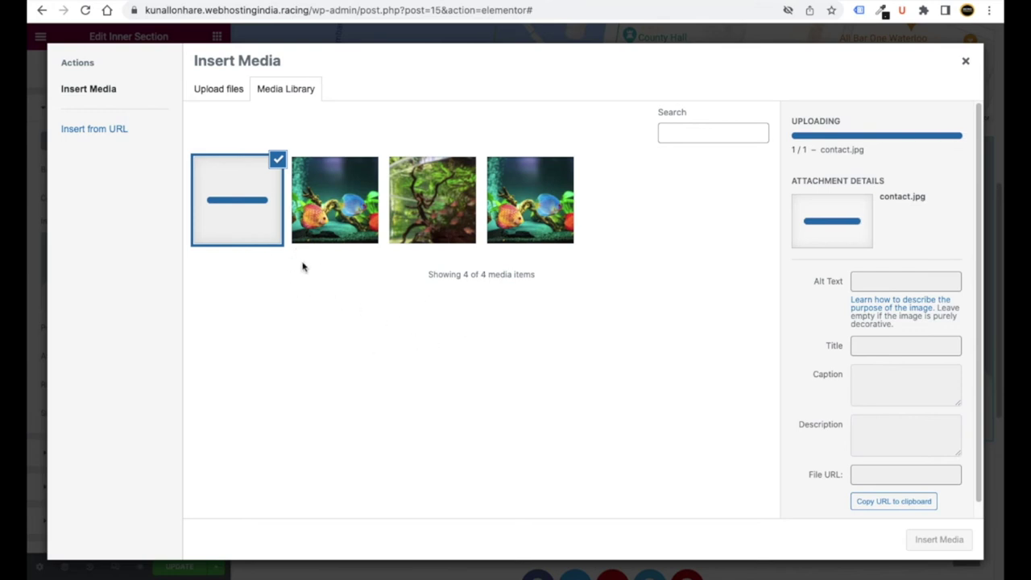
click(947, 542)
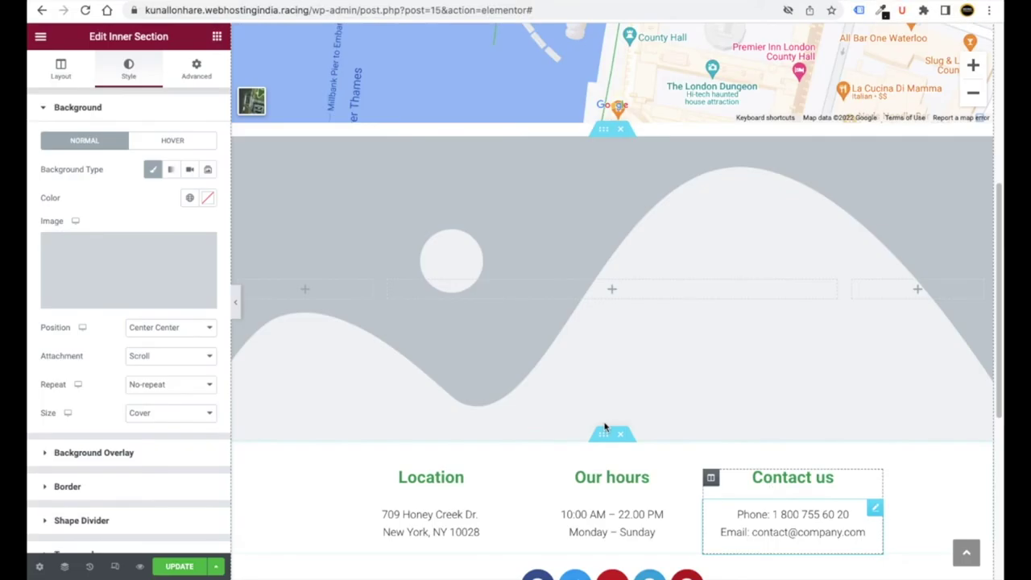
- Review the Location heading, address and Our hours texts, selecting each without changing them
scroll(460, 339, down, 2)
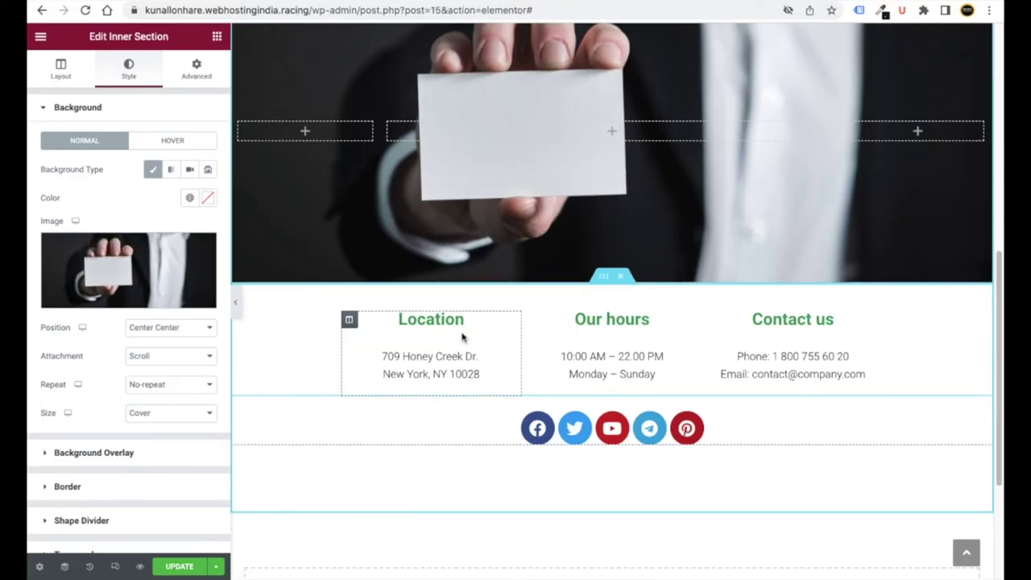
scroll(451, 330, up, 1)
scroll(474, 368, down, 2)
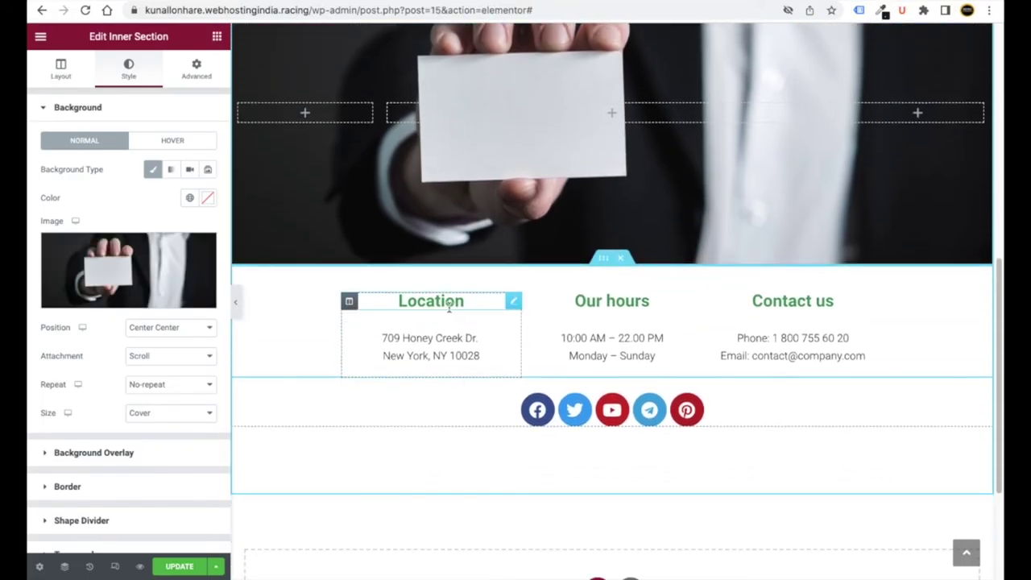
click(440, 303)
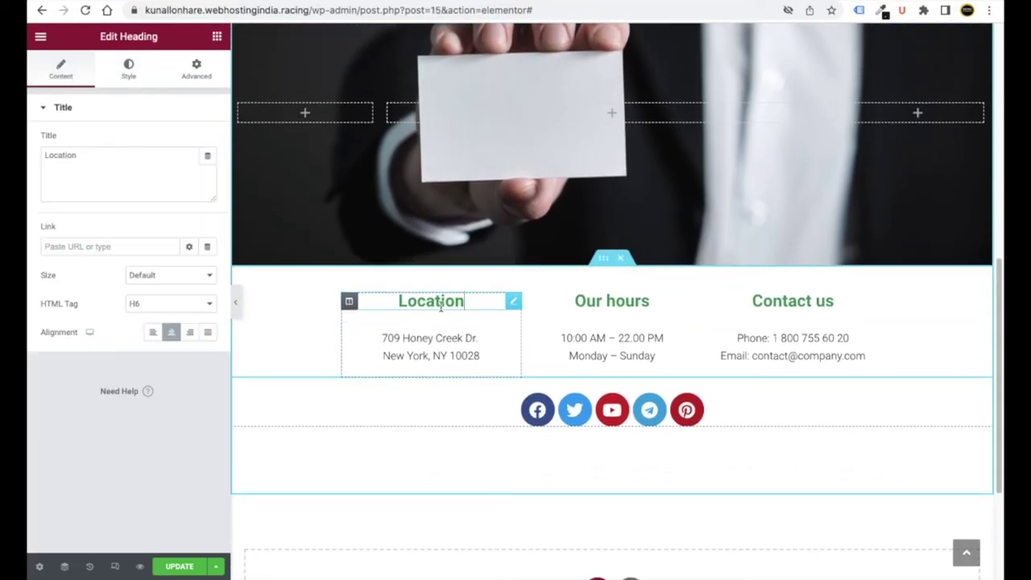
click(74, 157)
double_click(74, 157)
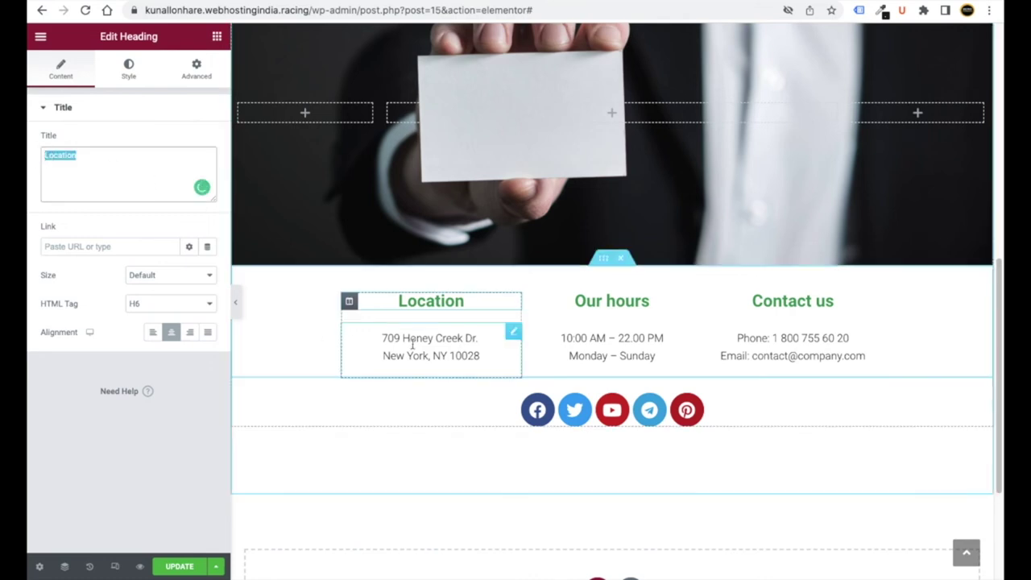
click(515, 333)
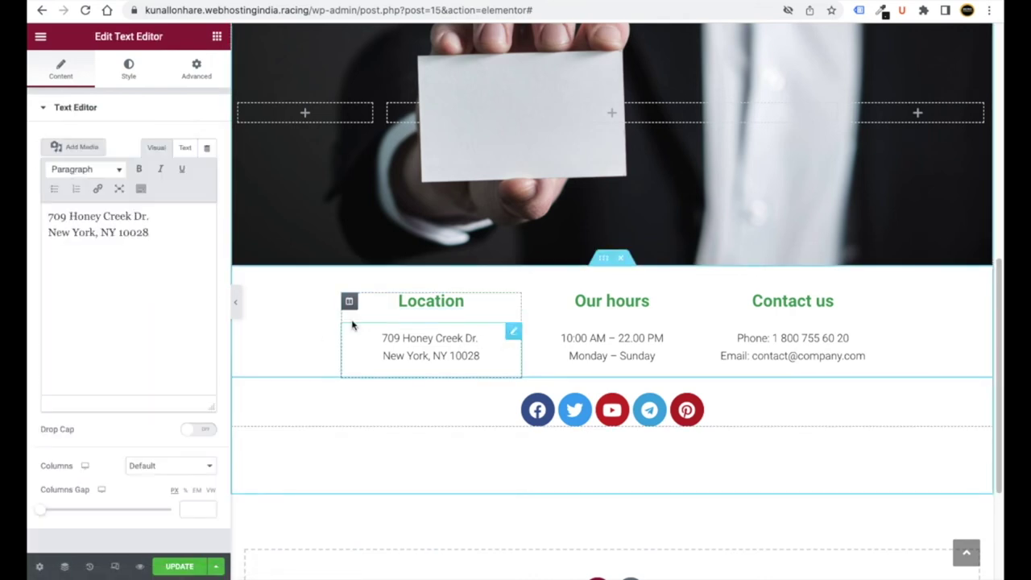
click(136, 232)
drag(149, 232, 69, 218)
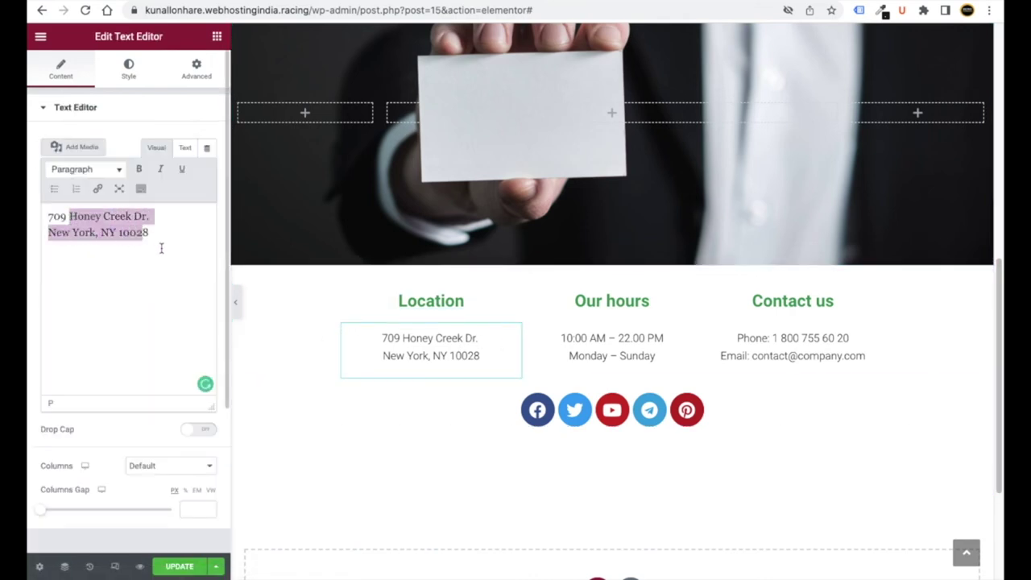
click(640, 355)
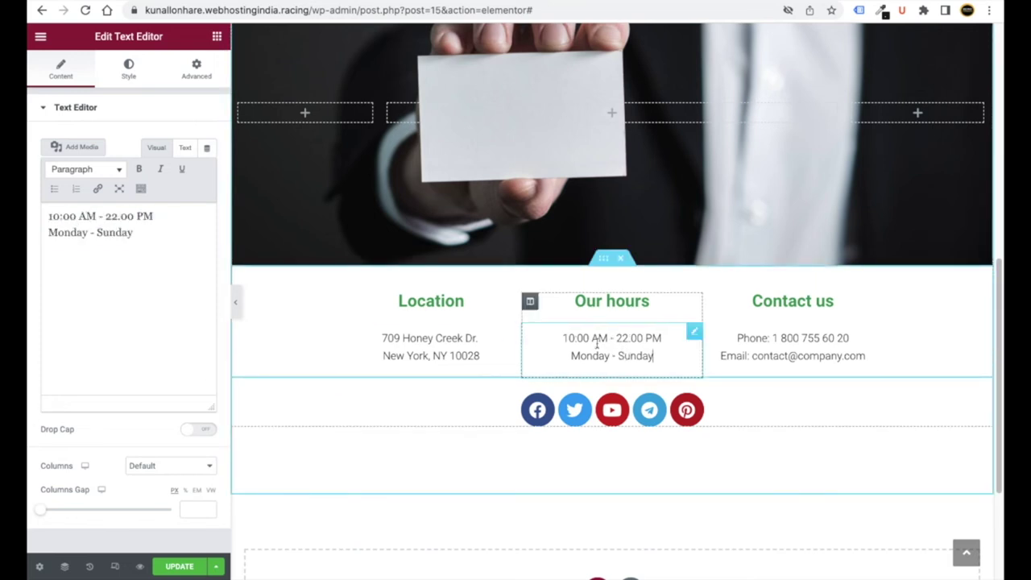
click(123, 234)
key(ctrl+a)
- Replace the phone number in the Contact us text block with the new number
click(787, 347)
drag(161, 216, 84, 215)
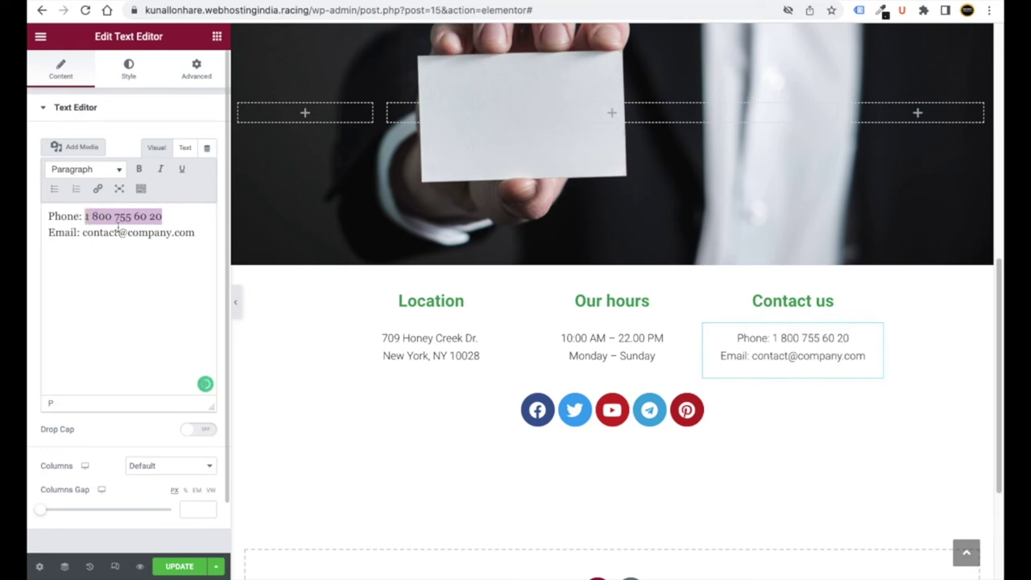
drag(191, 233, 94, 233)
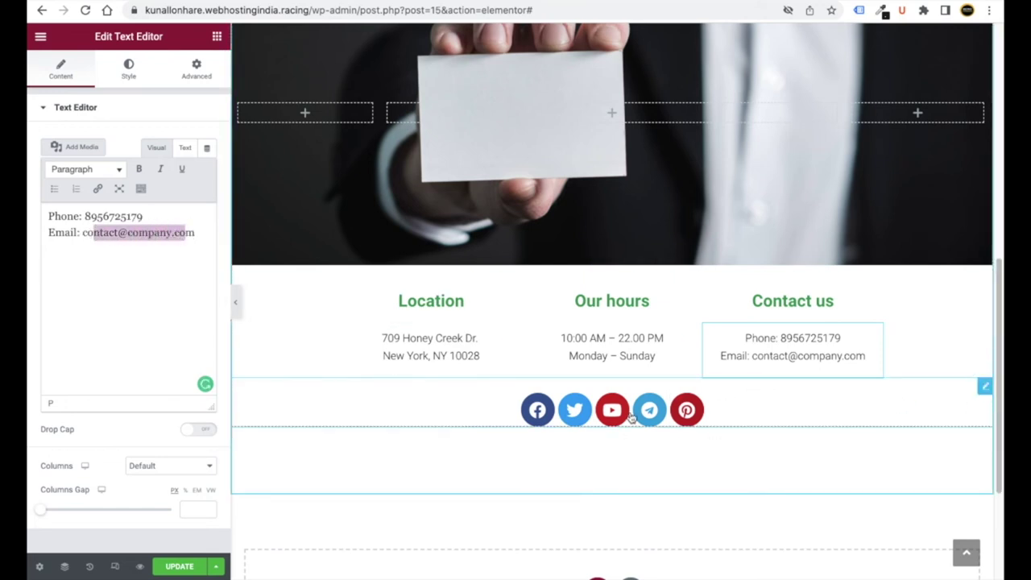
click(560, 419)
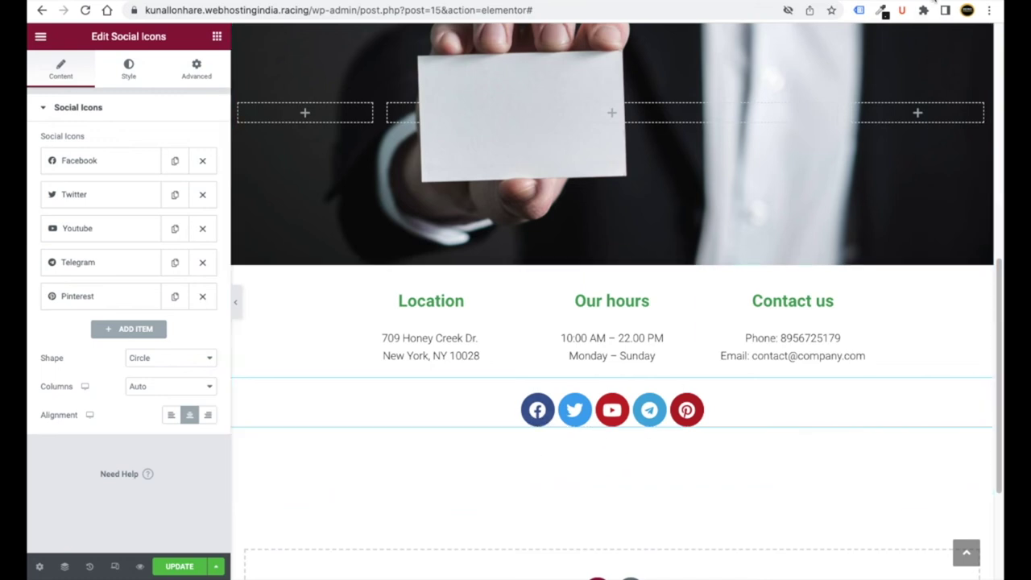
- Open the Being Commerce Facebook page in a new tab and dismiss its login popup
key(ctrl+t)
text(fca)
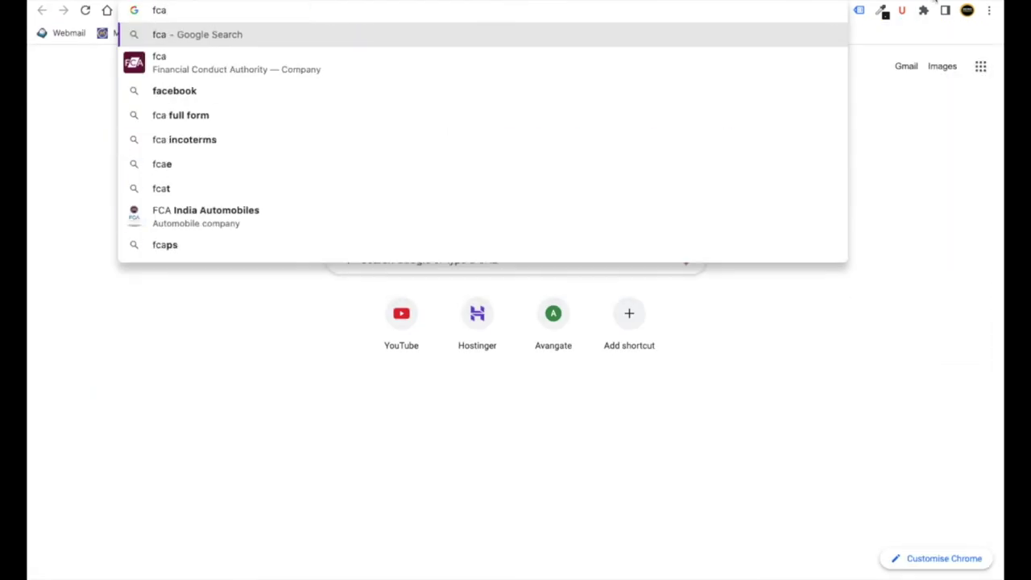
key(BackSpace)
key(BackSpace)
text(a)
key(Down)
key(Down)
key(Down)
key(Down)
key(Down)
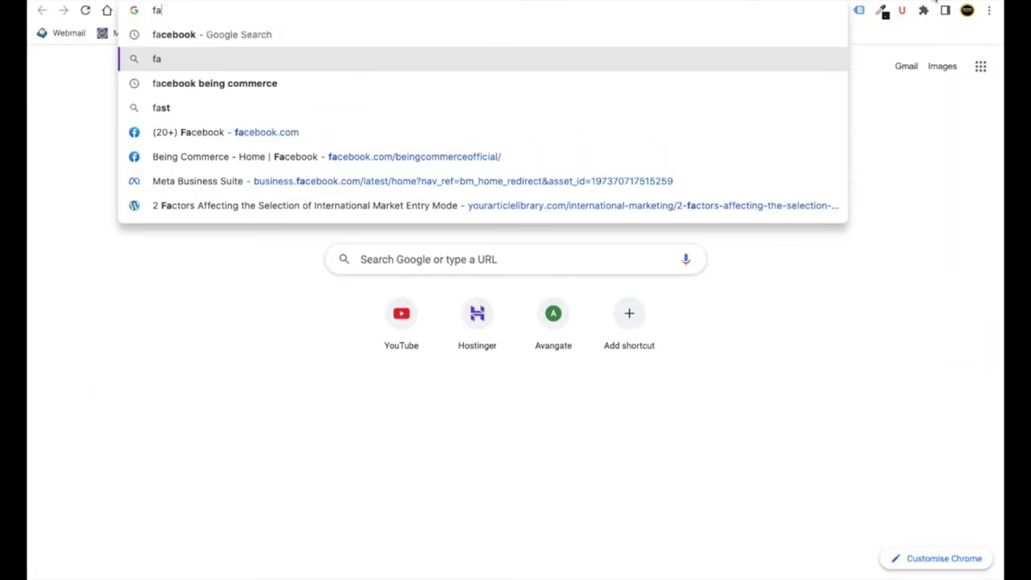
key(Return)
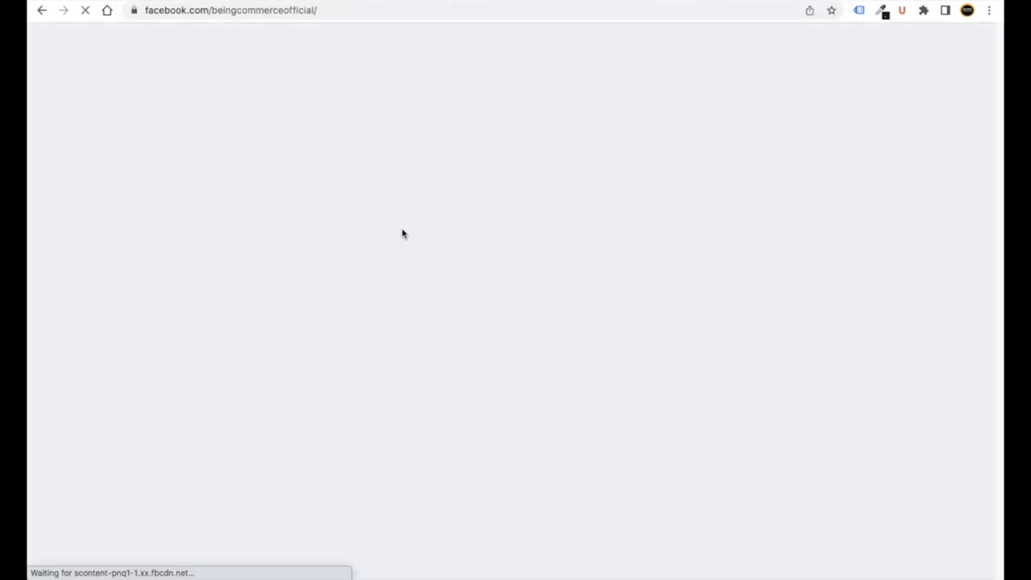
scroll(440, 277, down, 7)
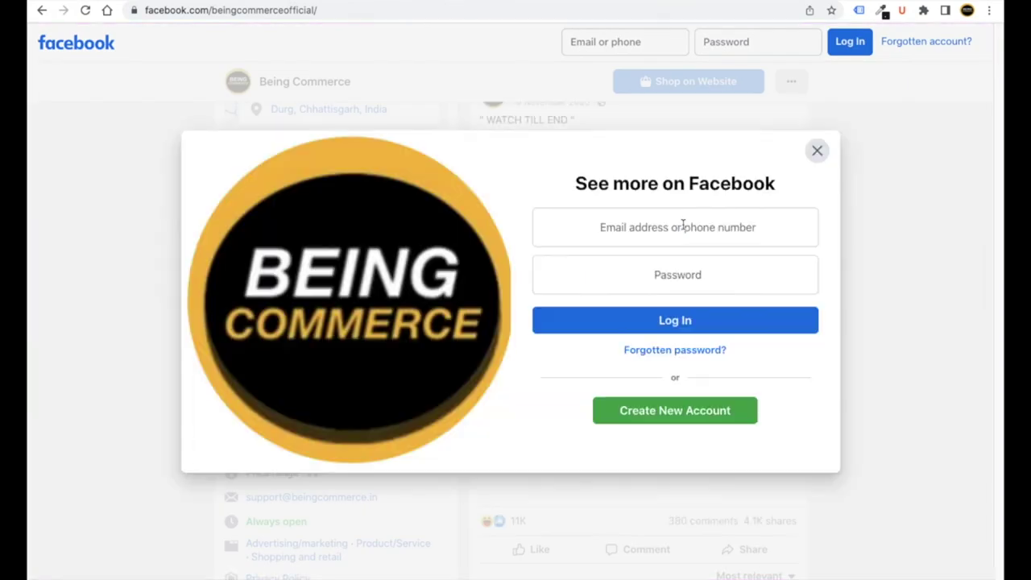
click(817, 150)
scroll(221, 402, up, 5)
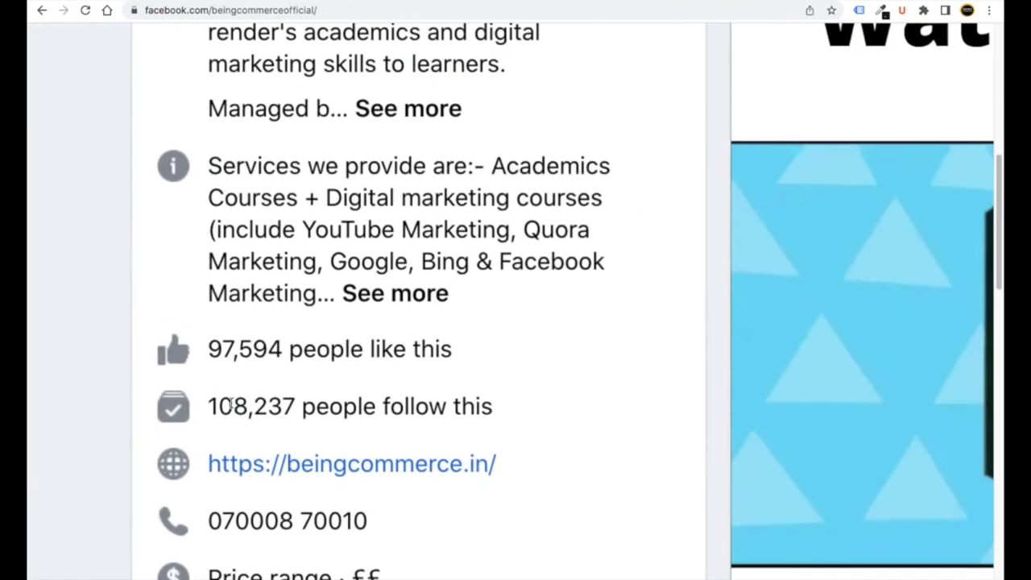
scroll(334, 398, down, 5)
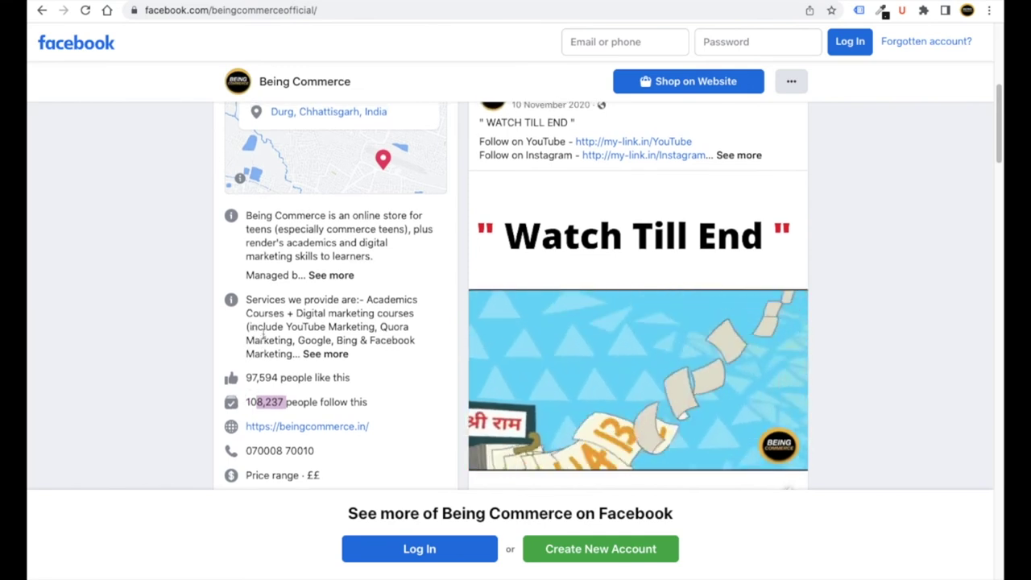
- Copy the Facebook page address and return to the editor's Facebook social icon settings
drag(347, 10, 133, 11)
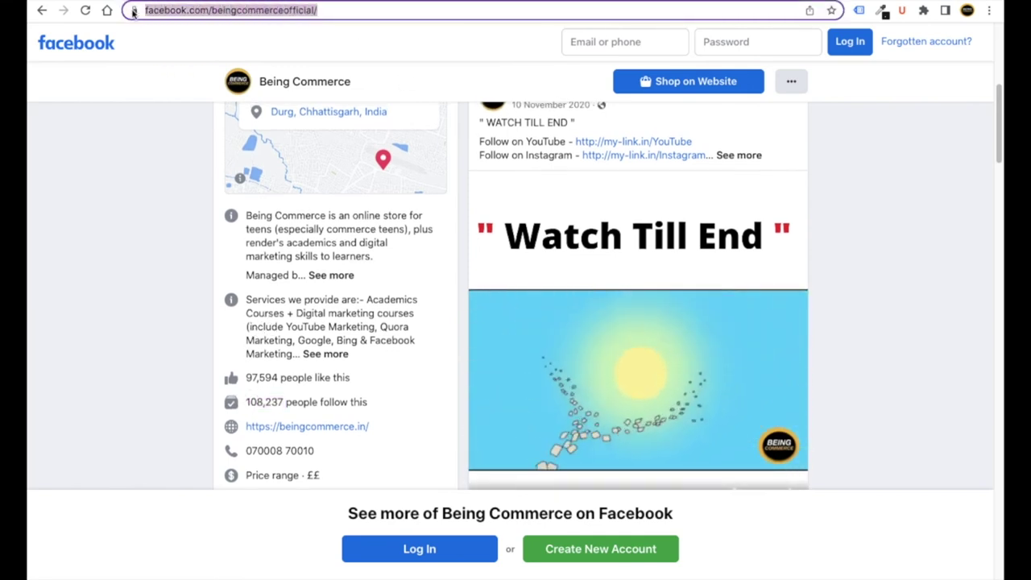
right_click(179, 9)
click(220, 110)
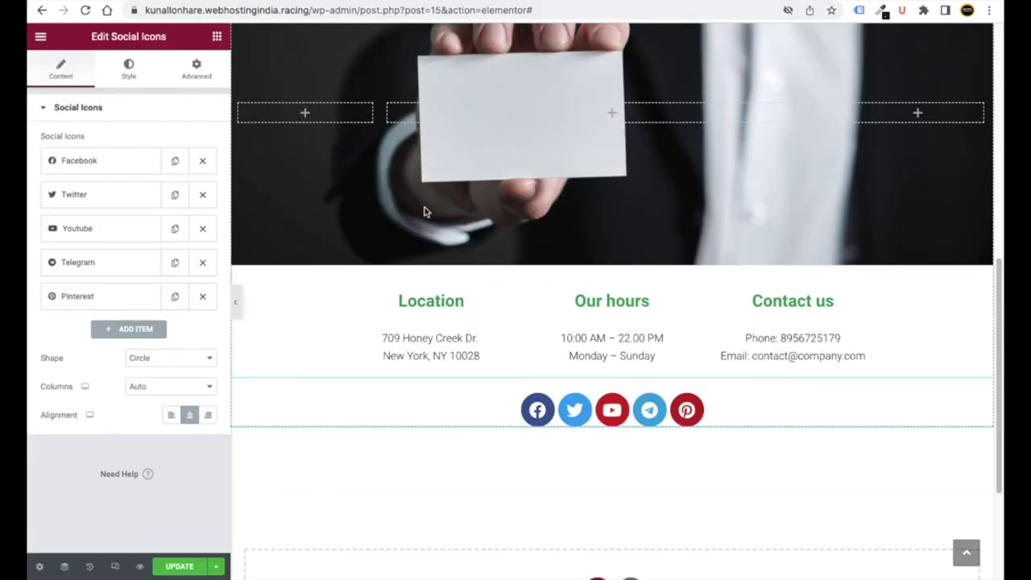
click(86, 161)
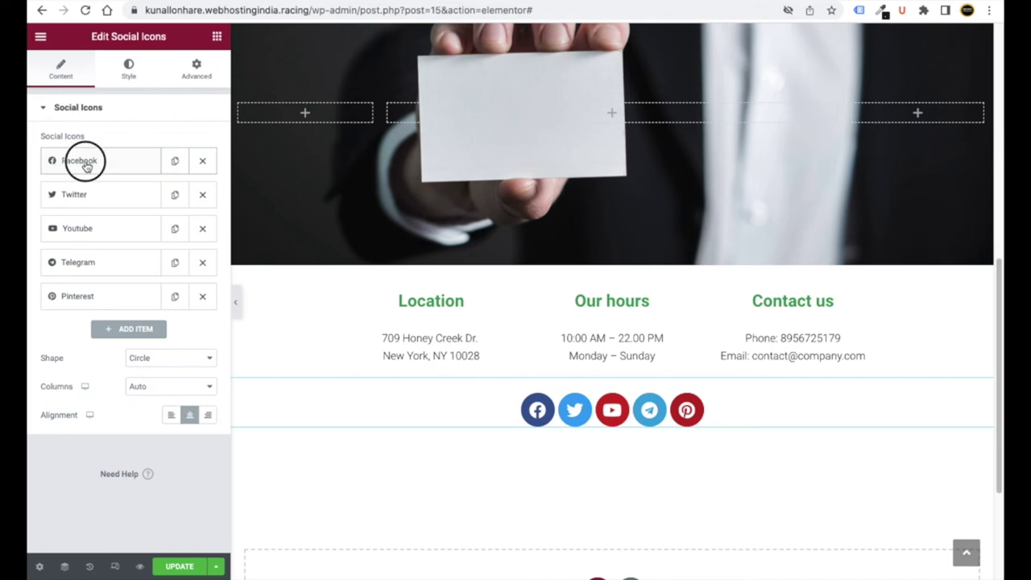
- Paste the copied Facebook page address into the Facebook icon's Link field
click(69, 300)
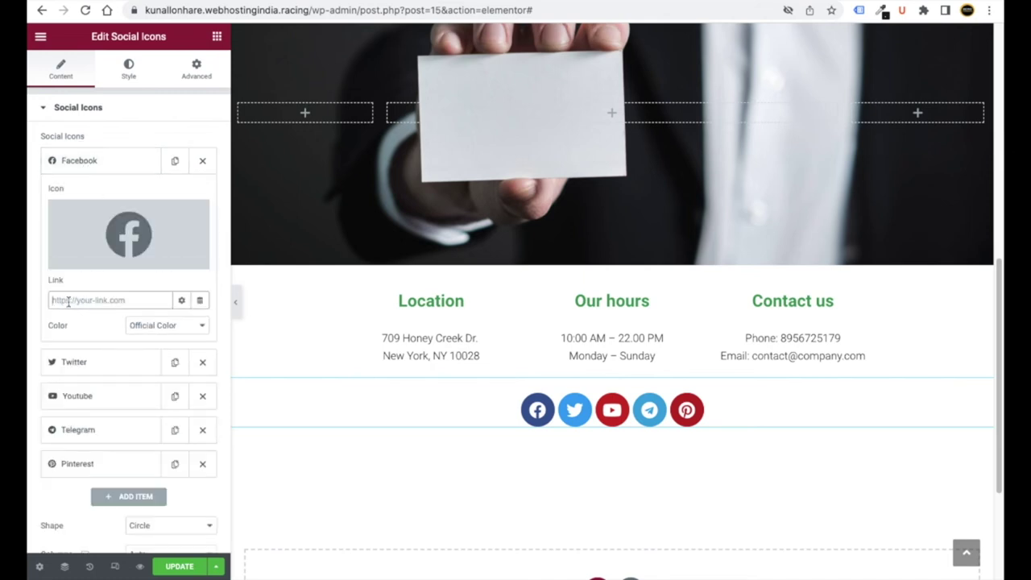
right_click(62, 301)
click(88, 387)
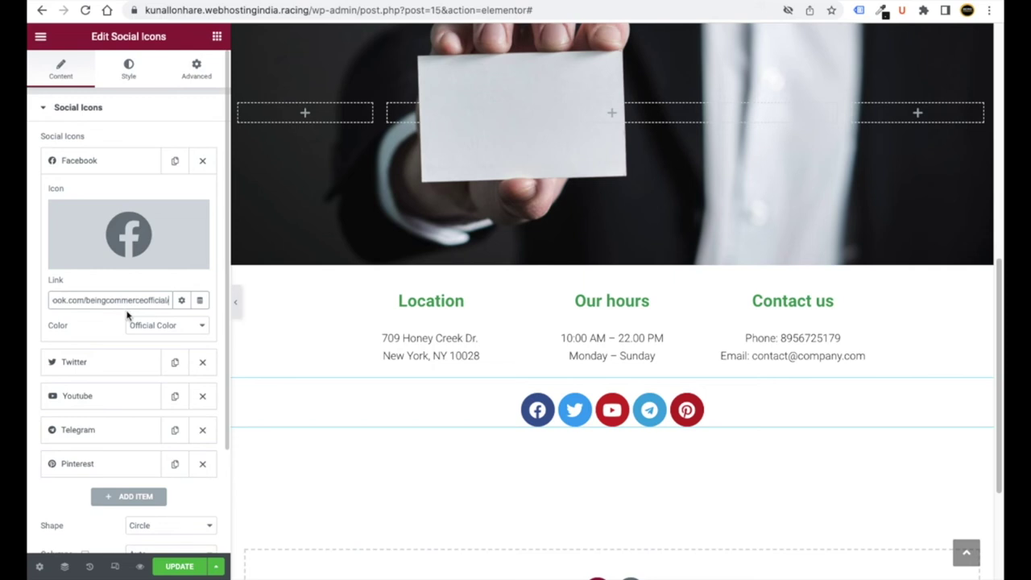
click(88, 167)
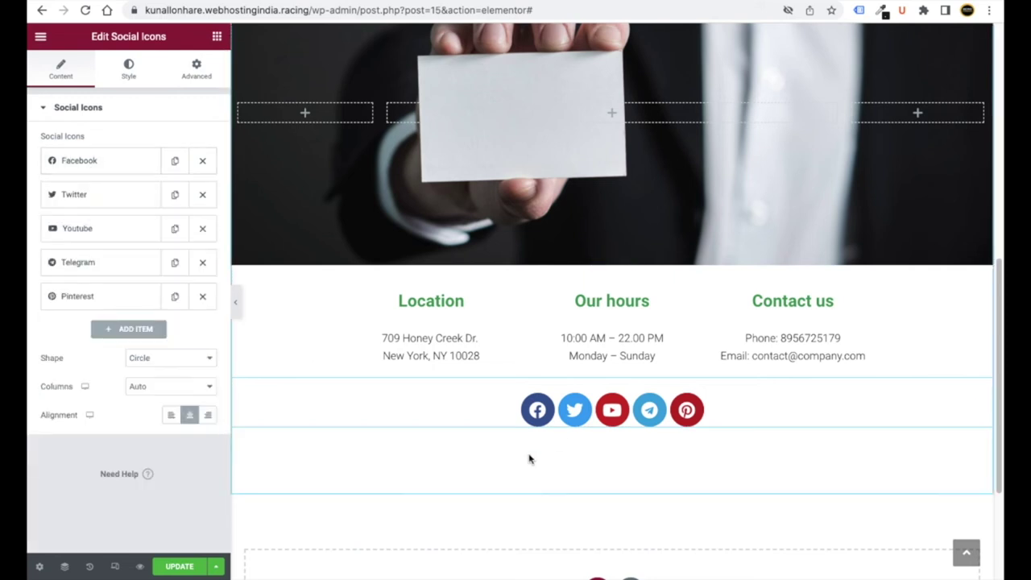
- Test the Facebook icon's link, then save the Contact Us page changes
click(538, 413)
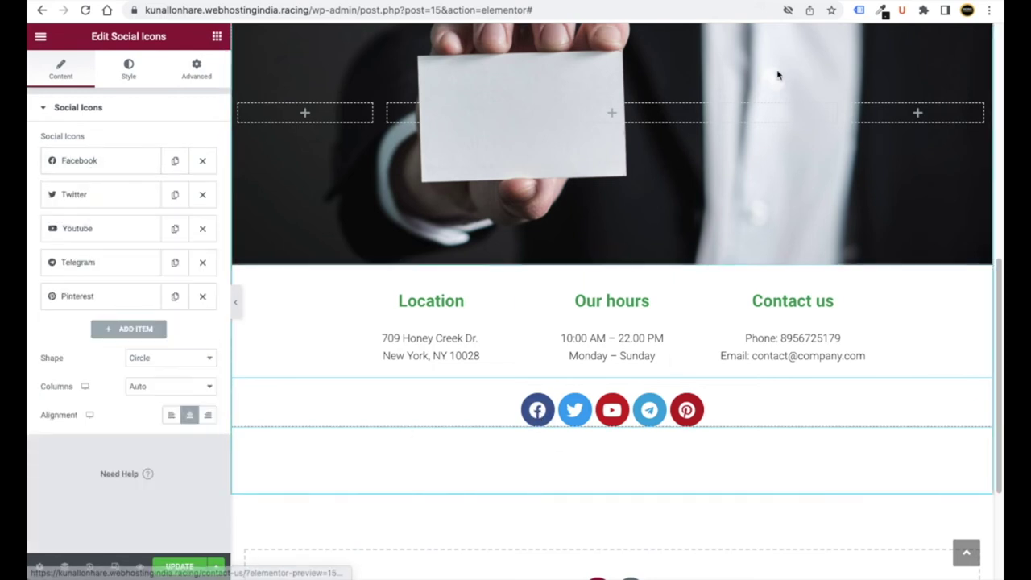
key(ctrl+w)
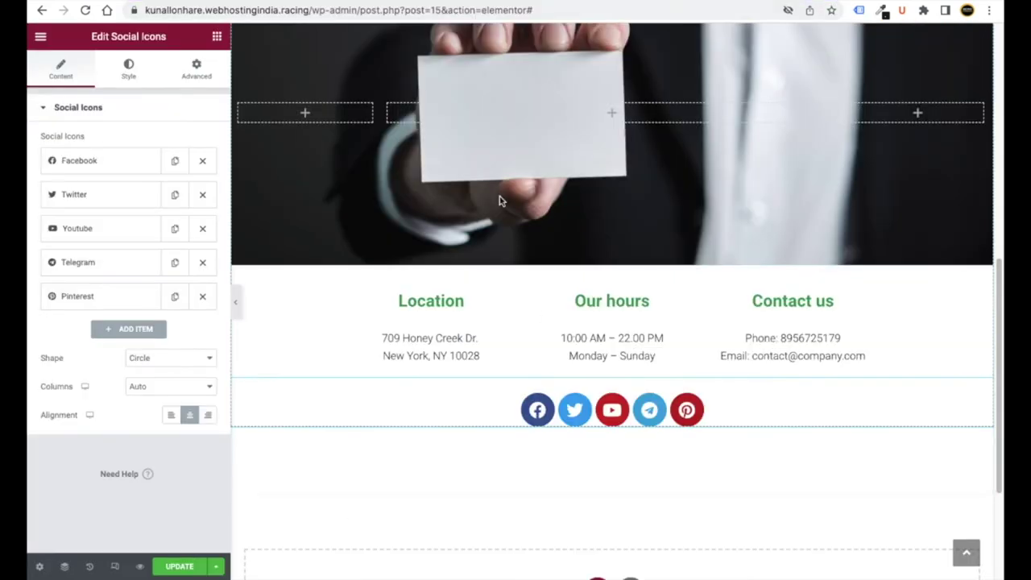
click(101, 196)
click(96, 198)
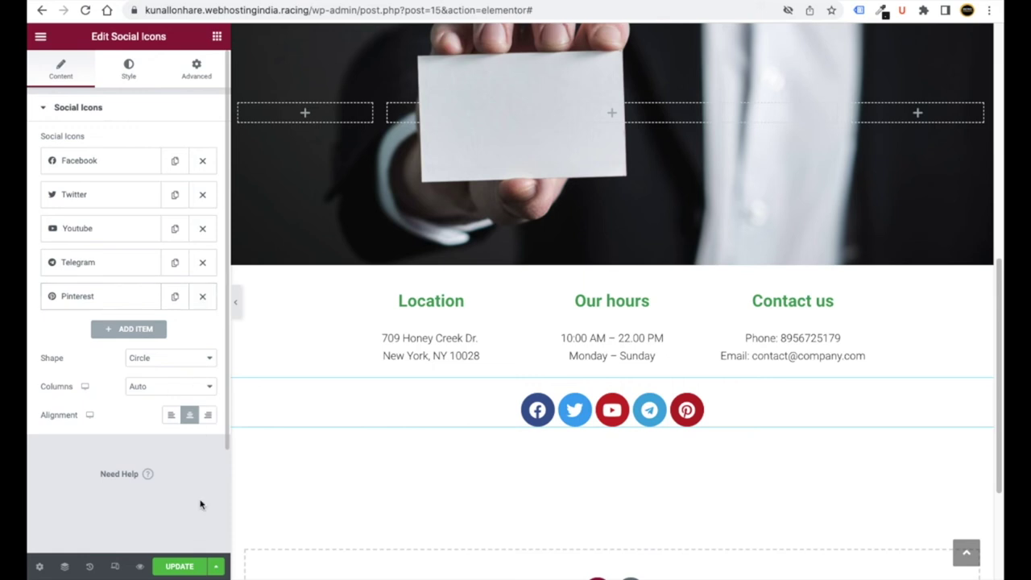
click(190, 567)
- Check the map widget's Location field, then exit Elementor to the WordPress dashboard
scroll(361, 509, up, 7)
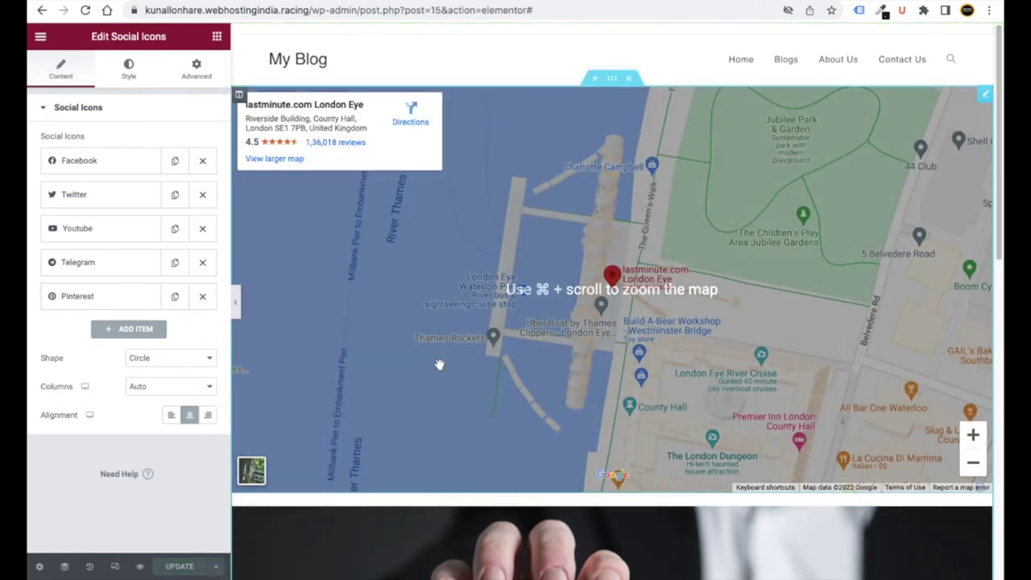
scroll(516, 372, down, 4)
scroll(364, 315, up, 4)
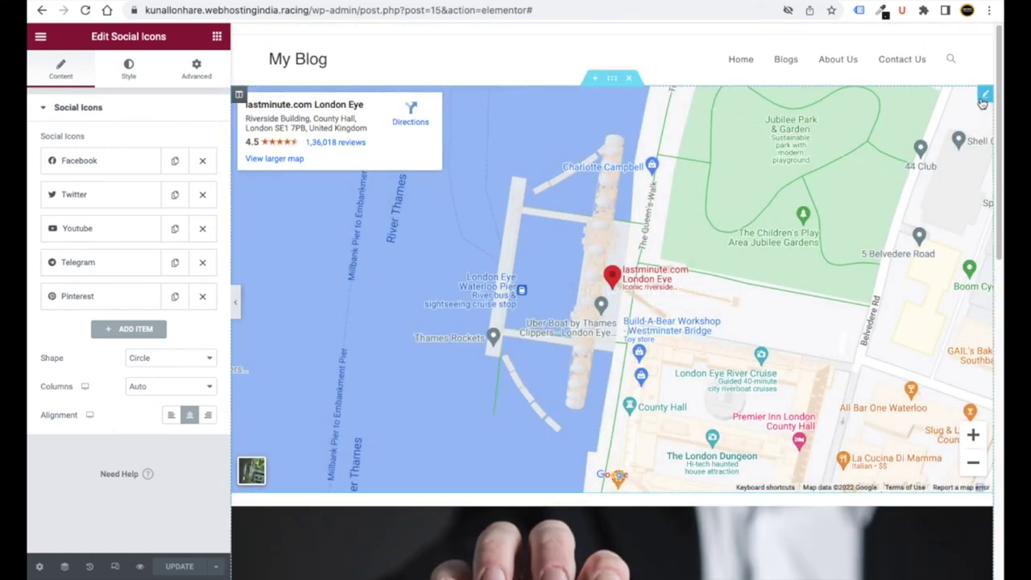
click(984, 96)
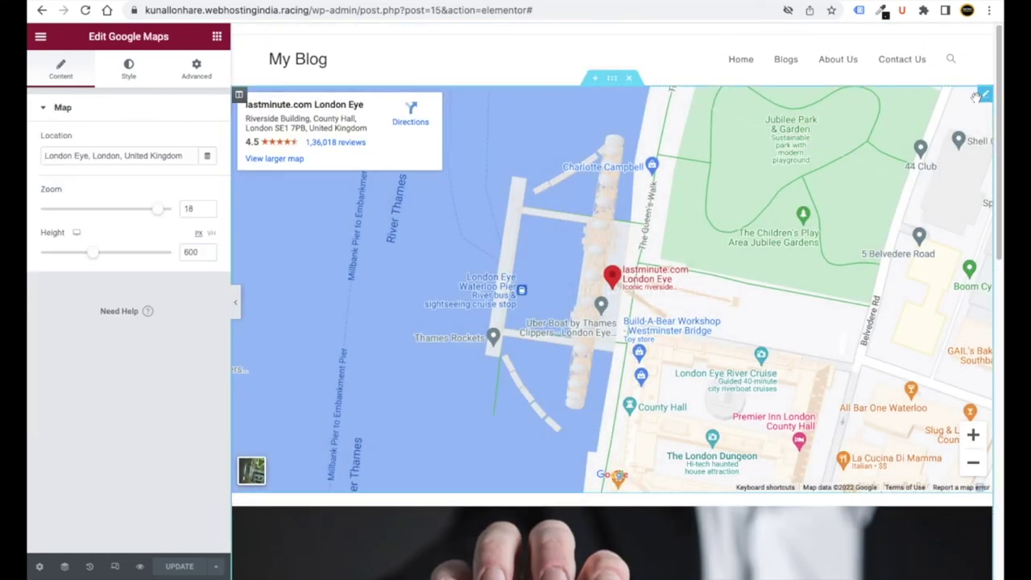
triple_click(86, 157)
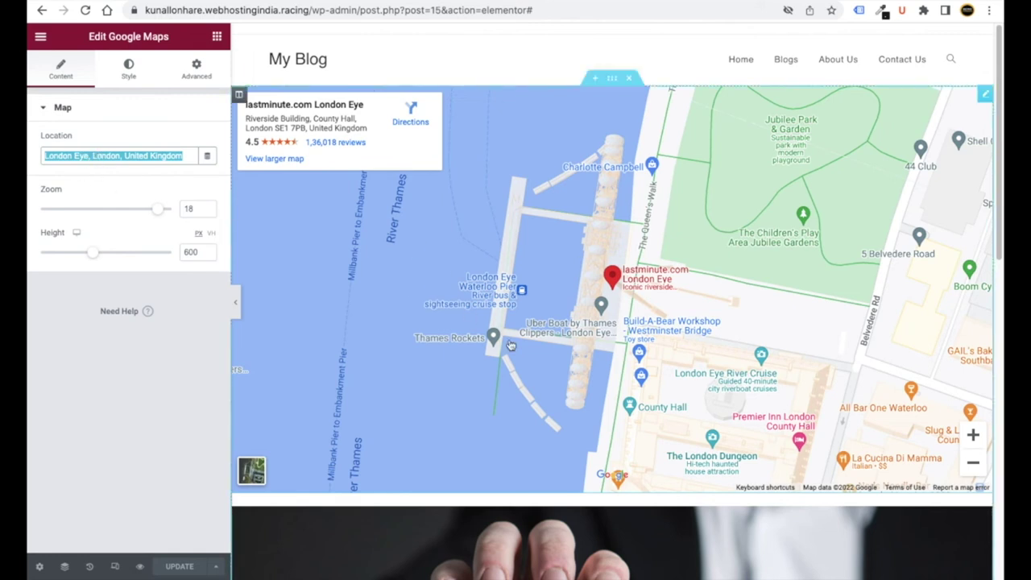
click(163, 444)
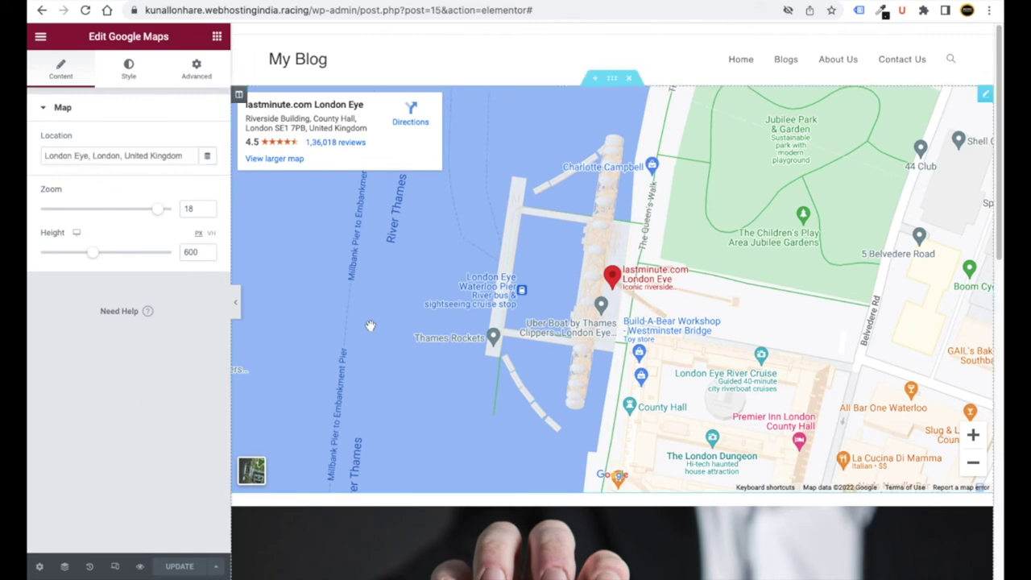
click(41, 38)
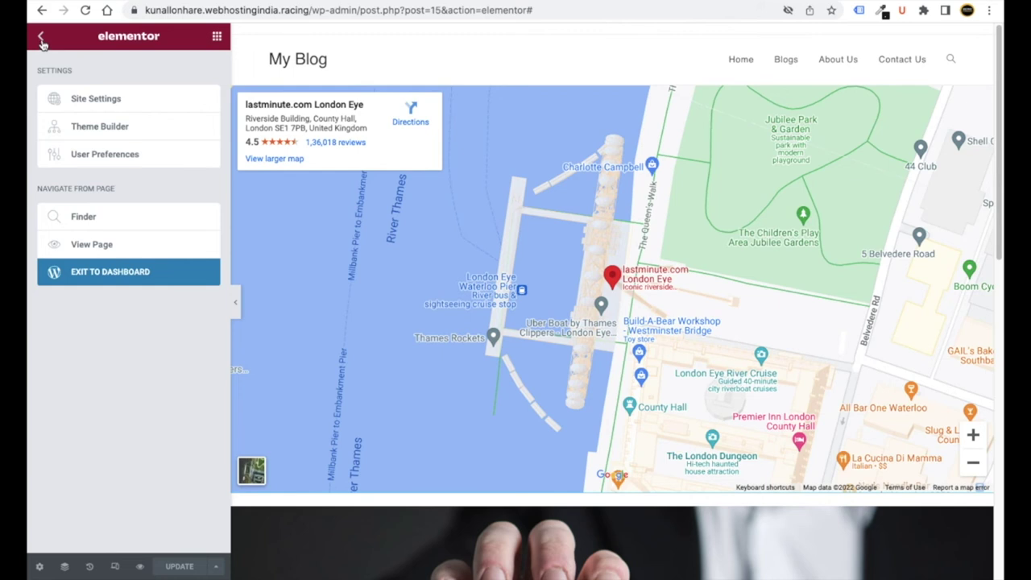
click(116, 280)
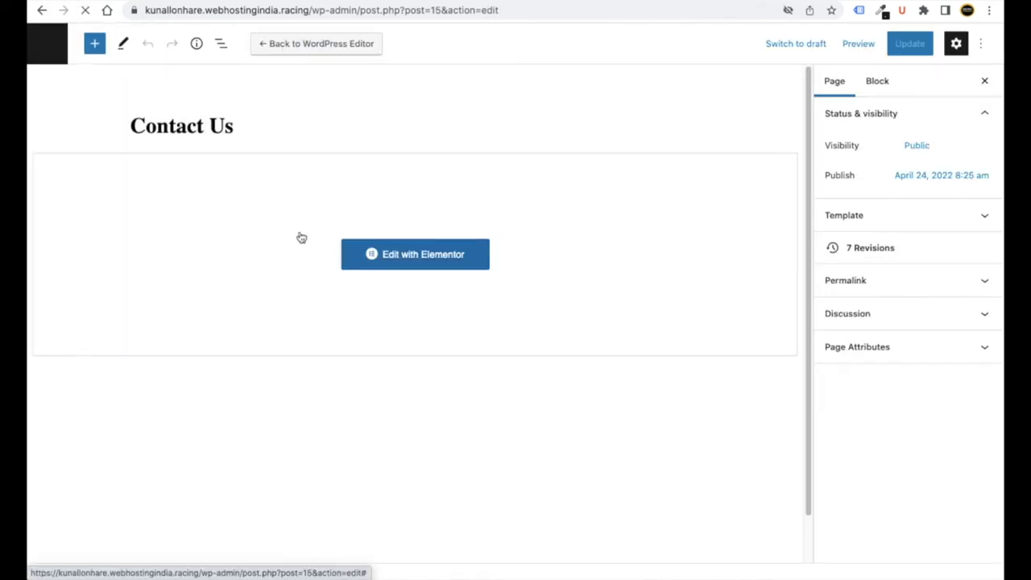
- Go from Pages to the Dashboard and start a new post via Posts > Add New
click(40, 61)
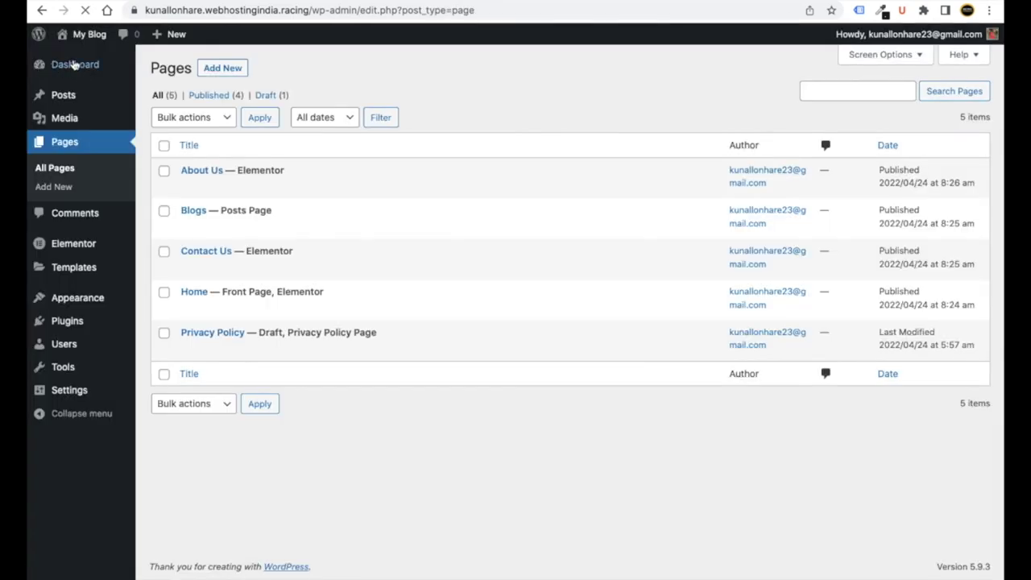
click(82, 68)
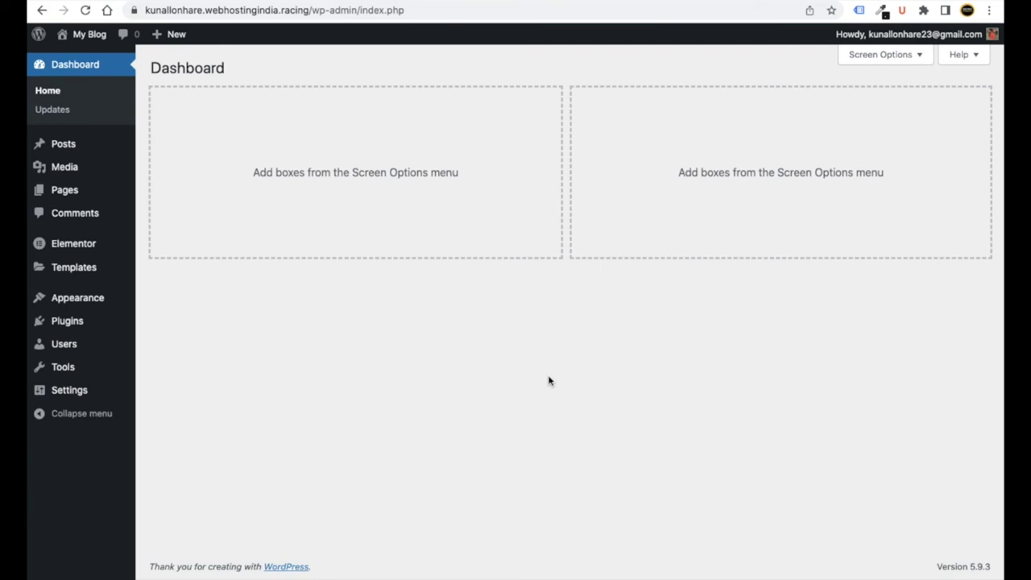
mouse_move(64, 145)
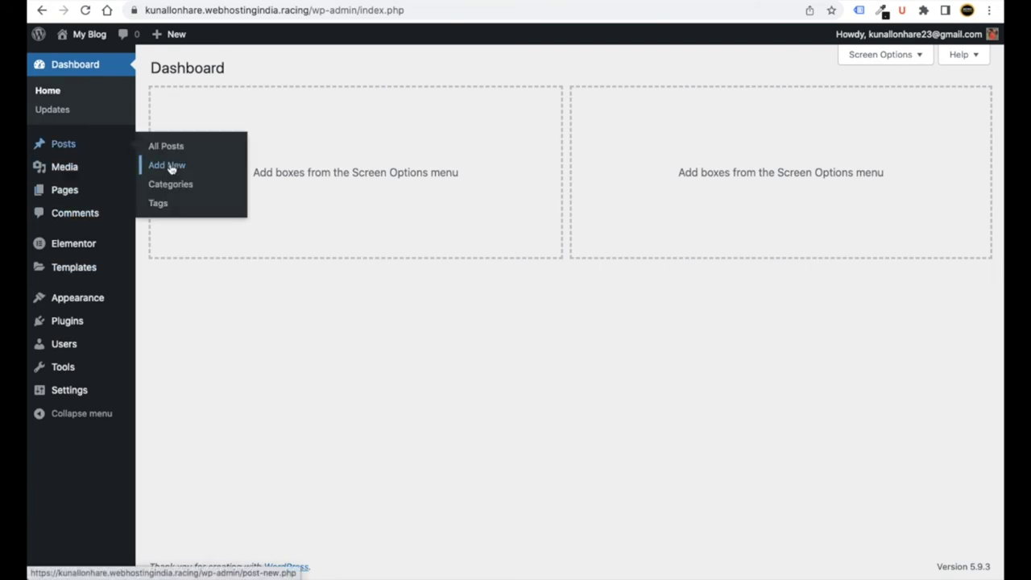
click(169, 166)
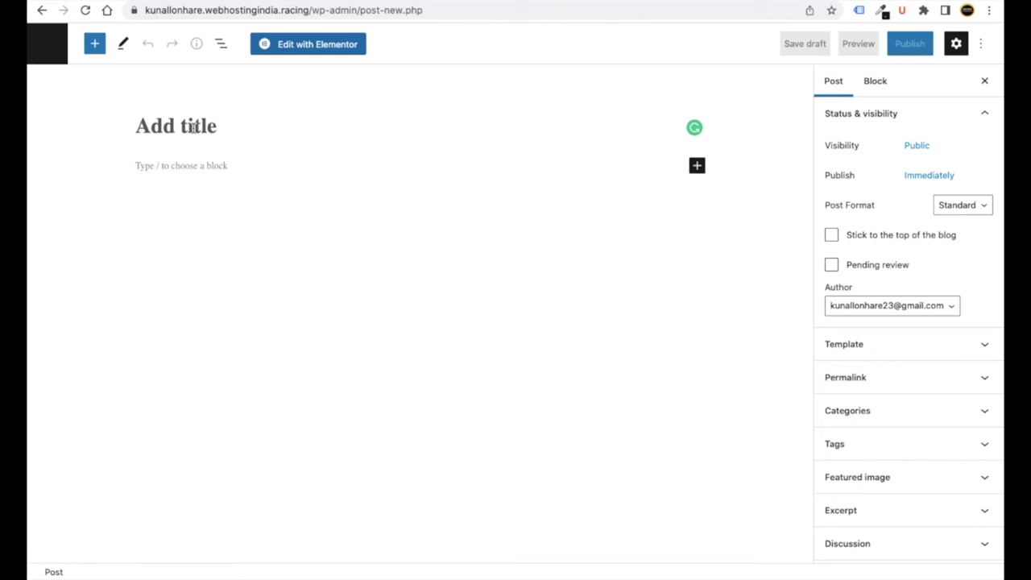
- Enter the post title 'The Beautiful Fish in the world' and expand the Featured image settings
click(193, 127)
text(The)
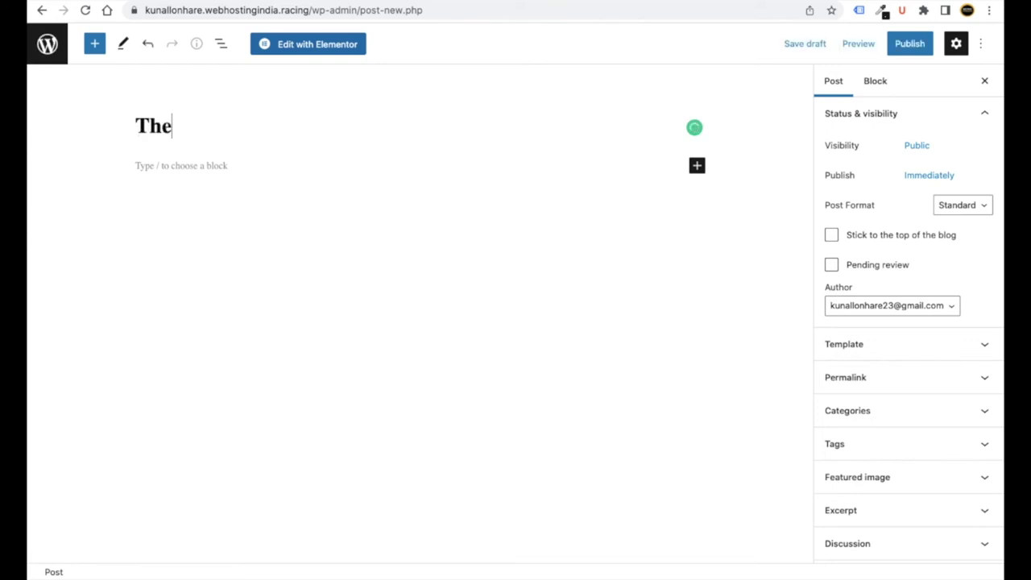
text( Bi)
text(aut)
text(iful Fish )
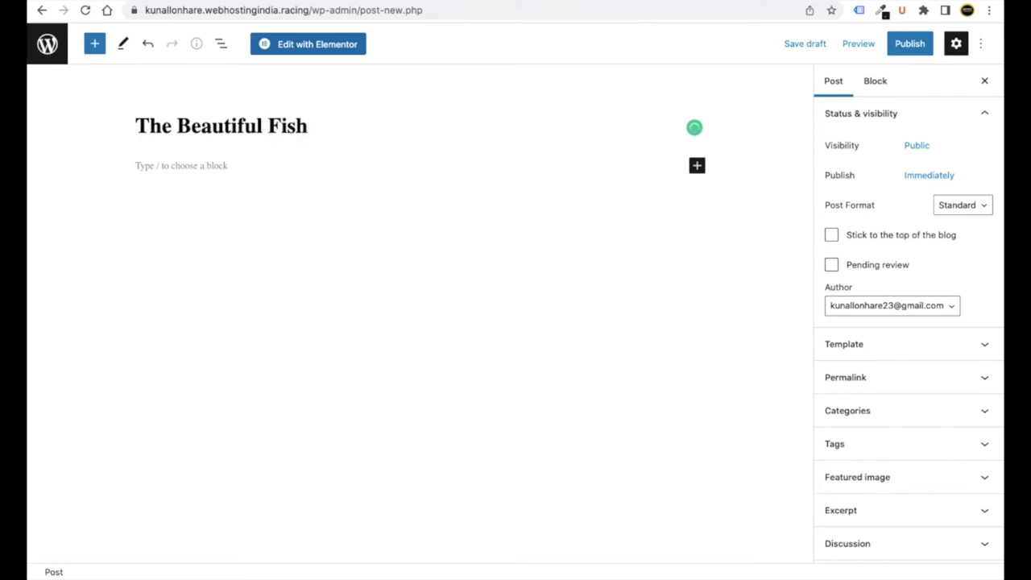
text(in the )
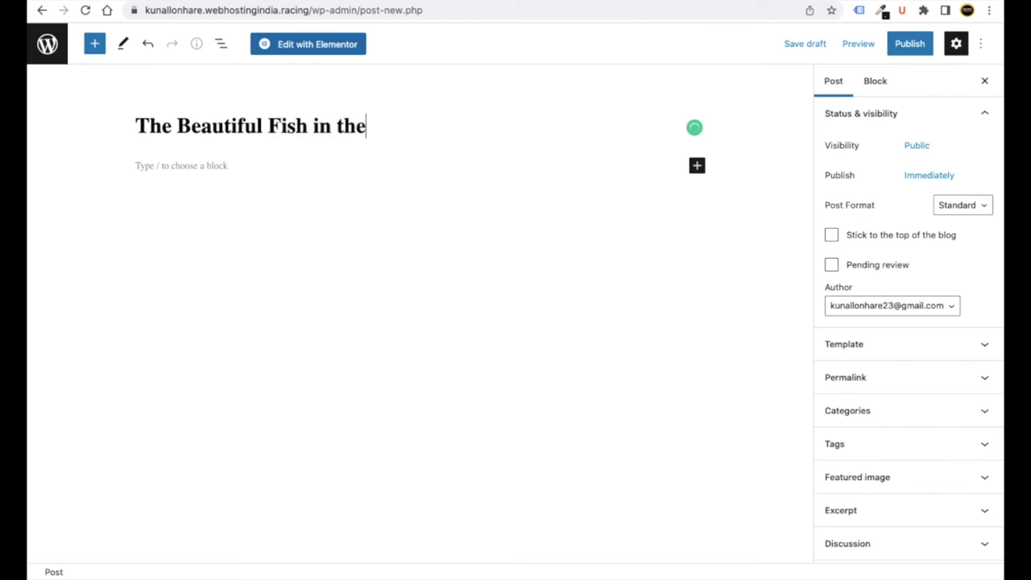
text(world)
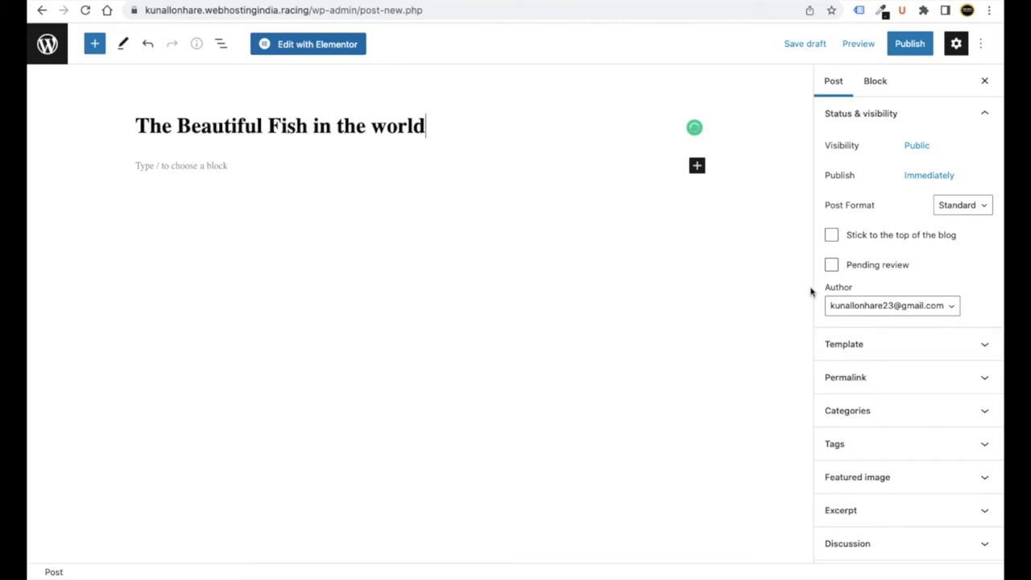
click(886, 478)
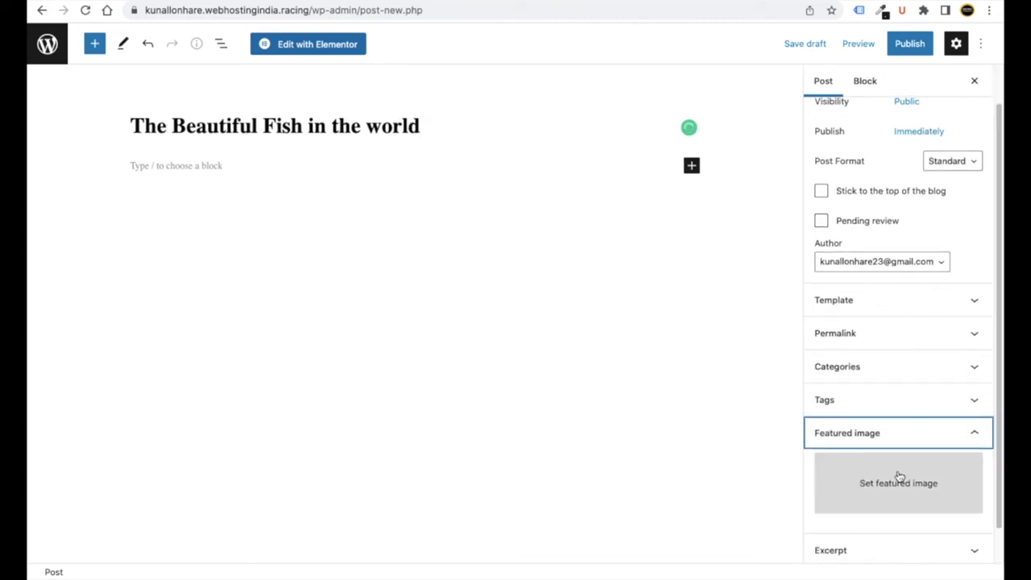
click(898, 481)
- Upload 1 blog.jpg from Desktop/Aquarium Website/Images/Blog and set it as the featured image
click(84, 90)
click(506, 299)
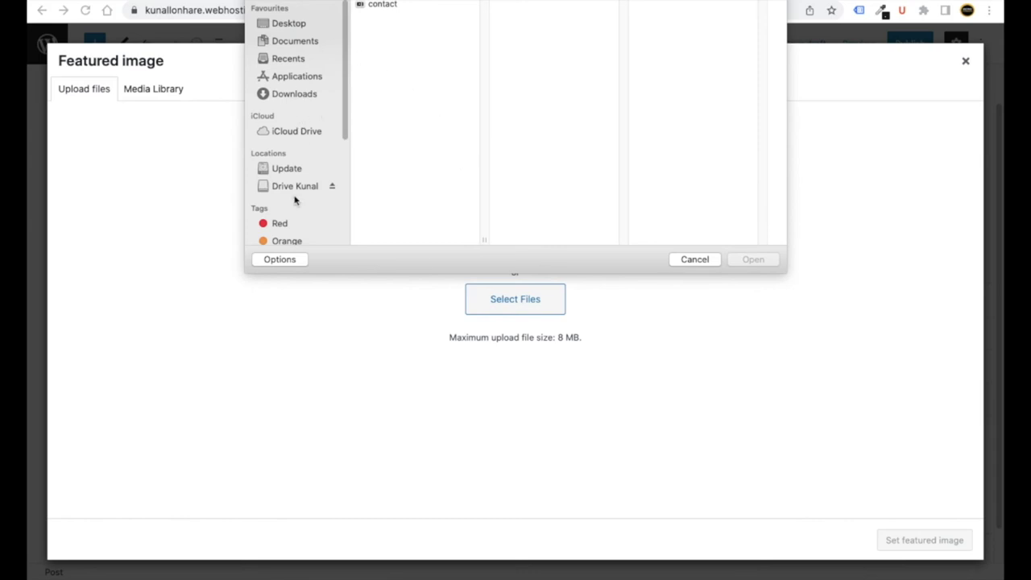
click(287, 27)
click(454, 177)
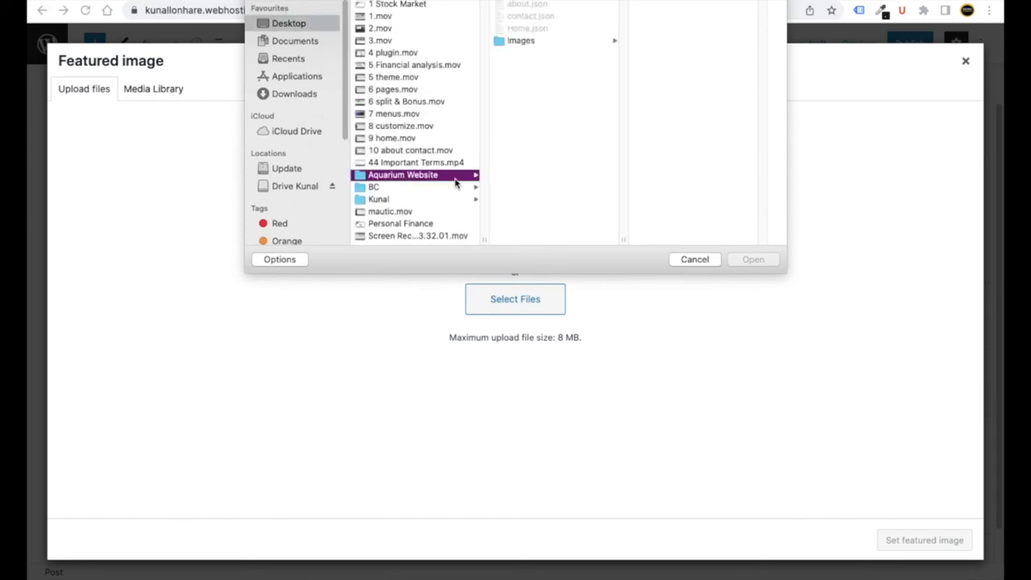
click(531, 41)
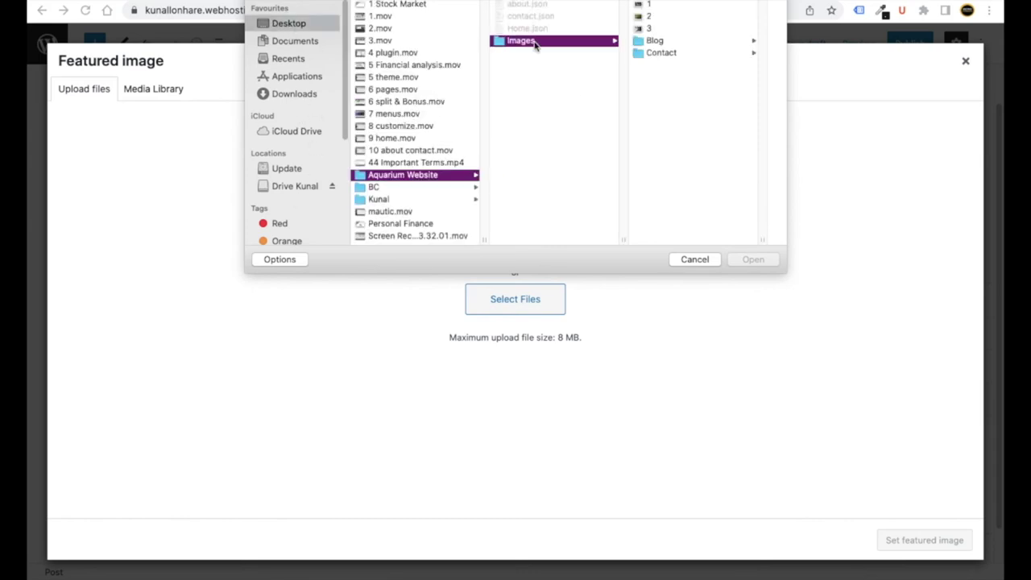
click(655, 41)
double_click(675, 7)
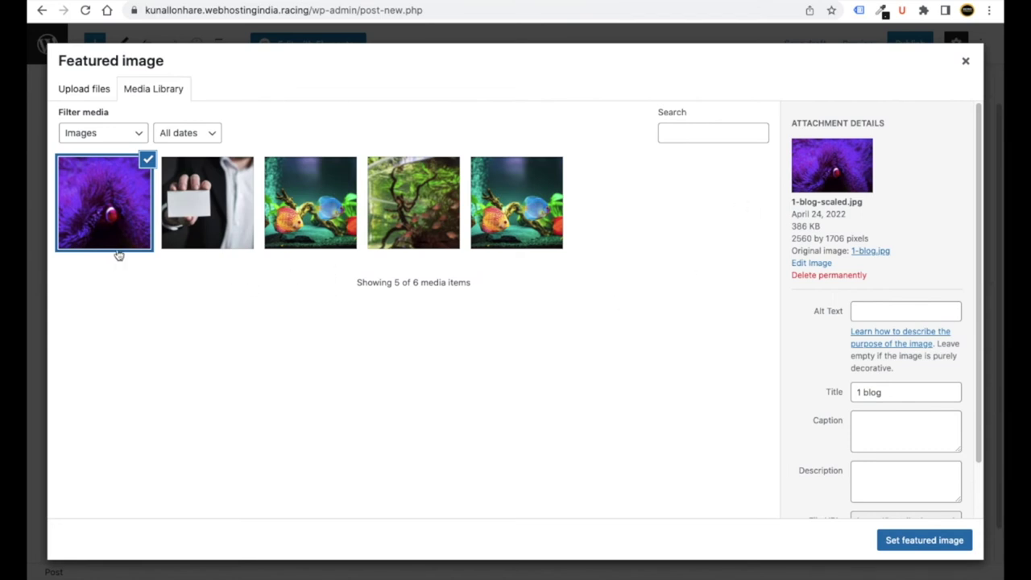
click(902, 541)
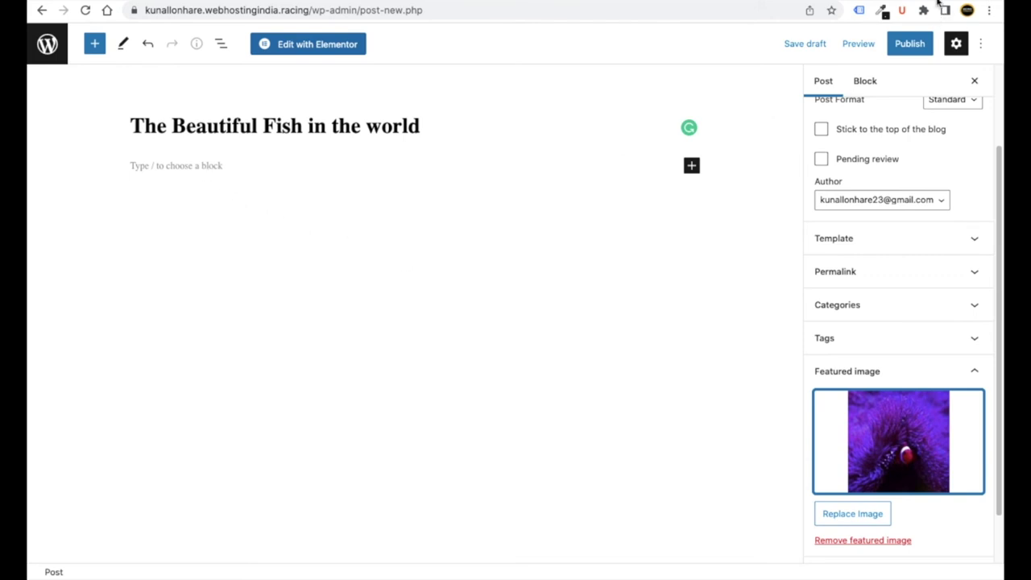
- Search Google for 'demo text' in a new tab and open lipsum.com
key(ctrl+t)
text(emo text)
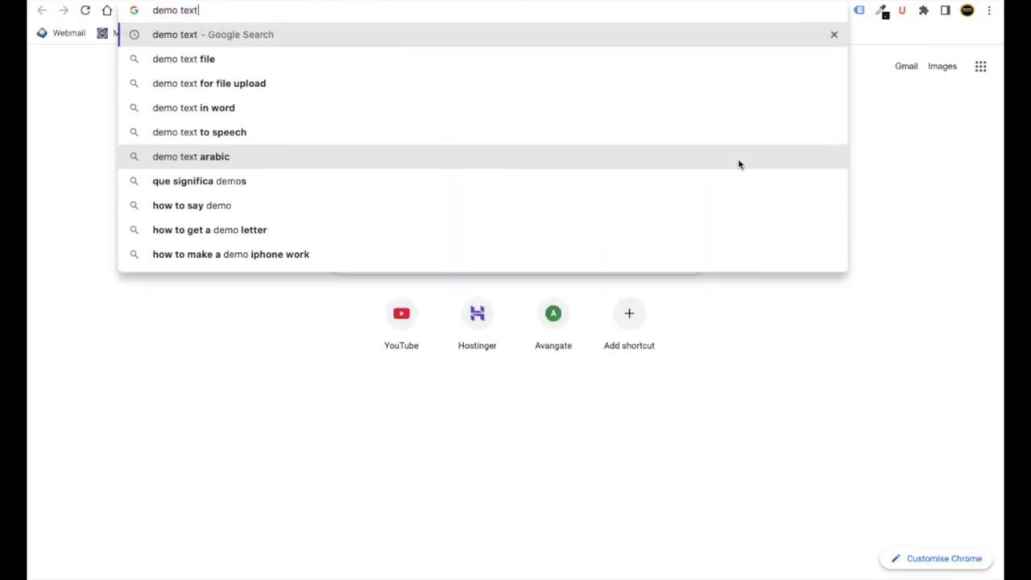
key(Return)
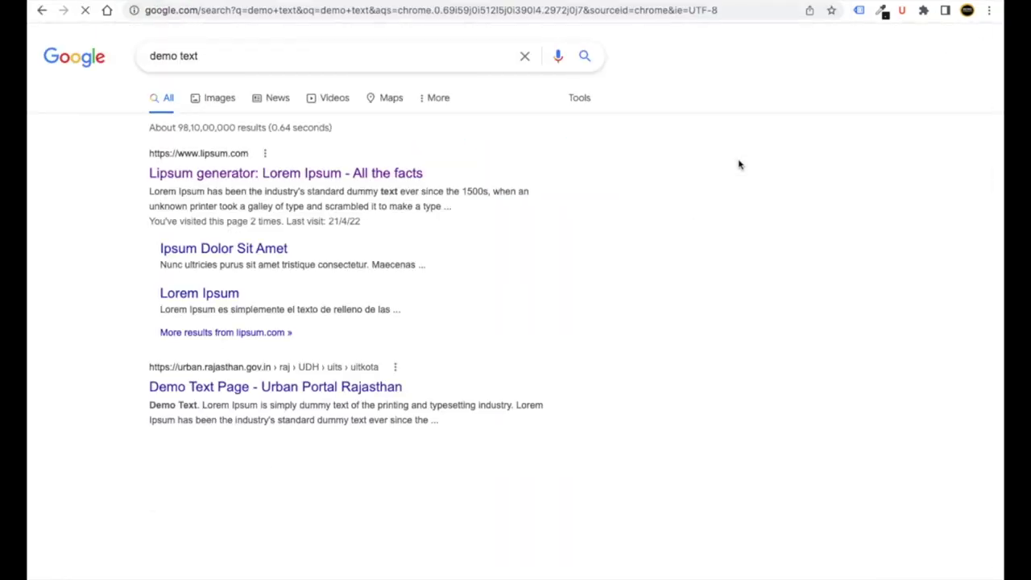
click(229, 176)
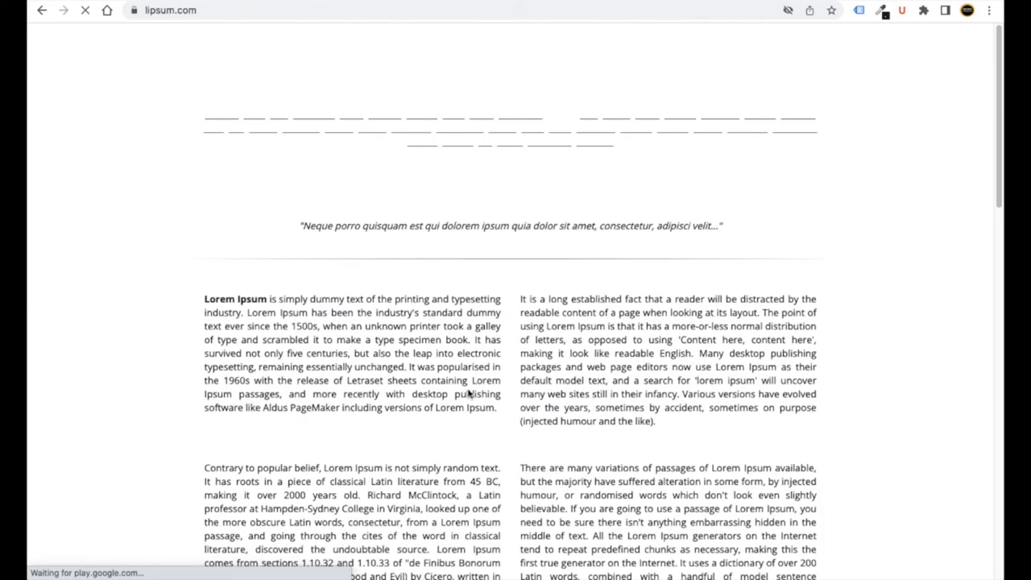
- Copy the first Lorem Ipsum paragraph from lipsum.com and return to the WordPress post tab
drag(496, 408, 268, 303)
right_click(269, 300)
click(307, 332)
key(ctrl+Tab)
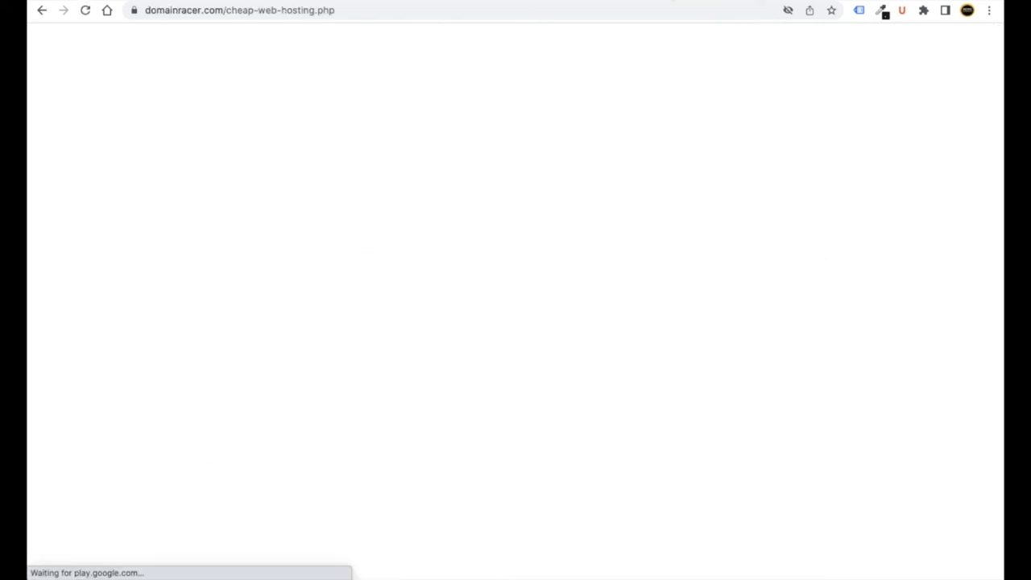
key(ctrl+Tab)
key(ctrl+Tab)
drag(511, 417, 206, 300)
right_click(226, 305)
click(265, 338)
key(ctrl+Tab)
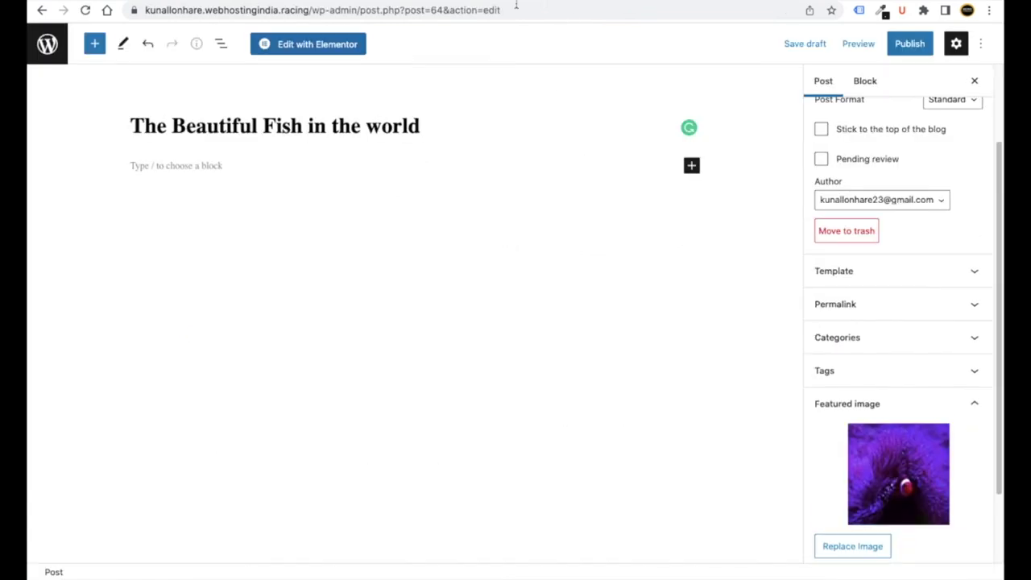
- Paste the Lorem Ipsum paragraph into the post body and copy the post title
click(165, 161)
key(ctrl+v)
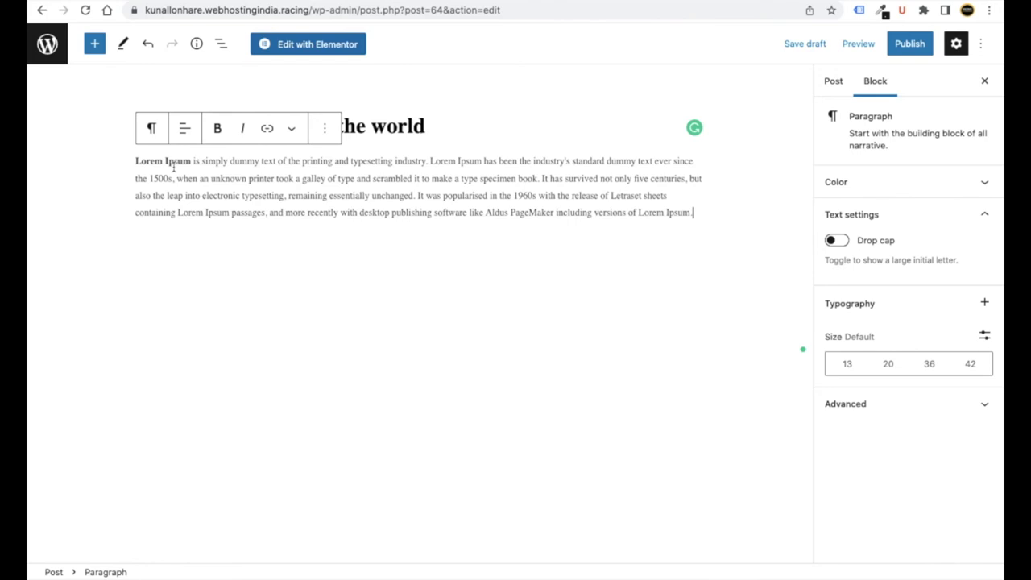
click(443, 124)
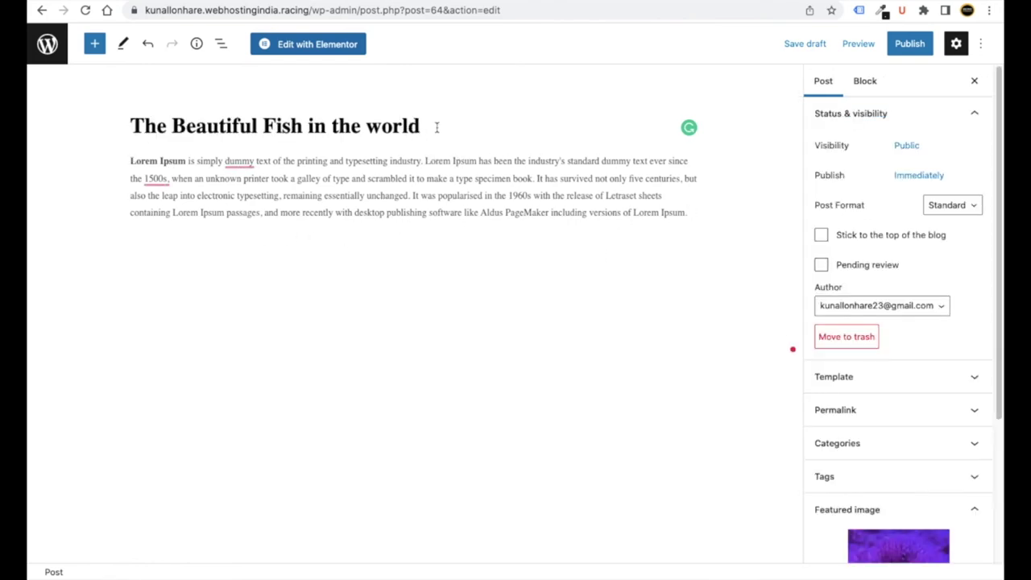
drag(436, 127, 133, 126)
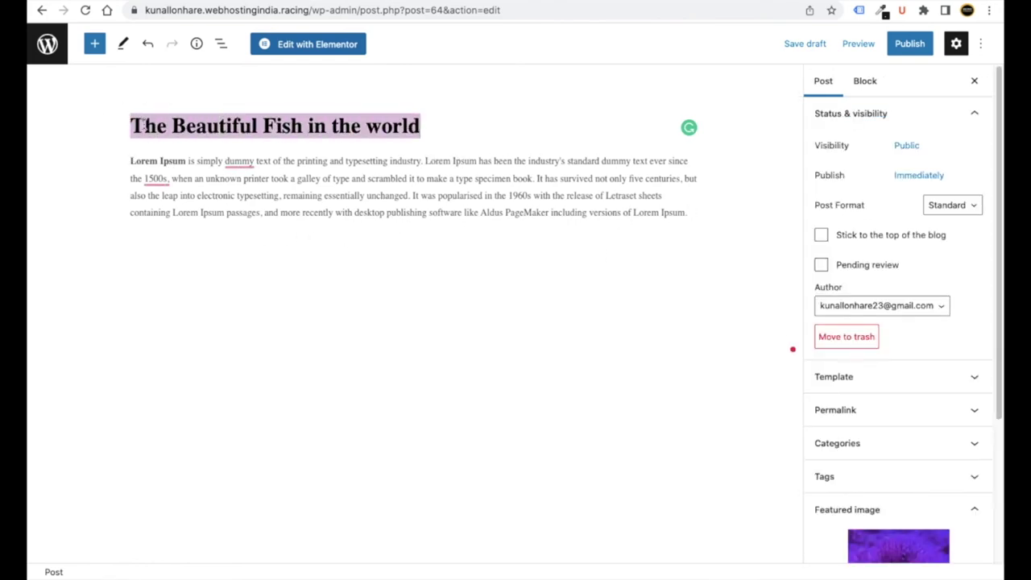
right_click(150, 122)
click(179, 221)
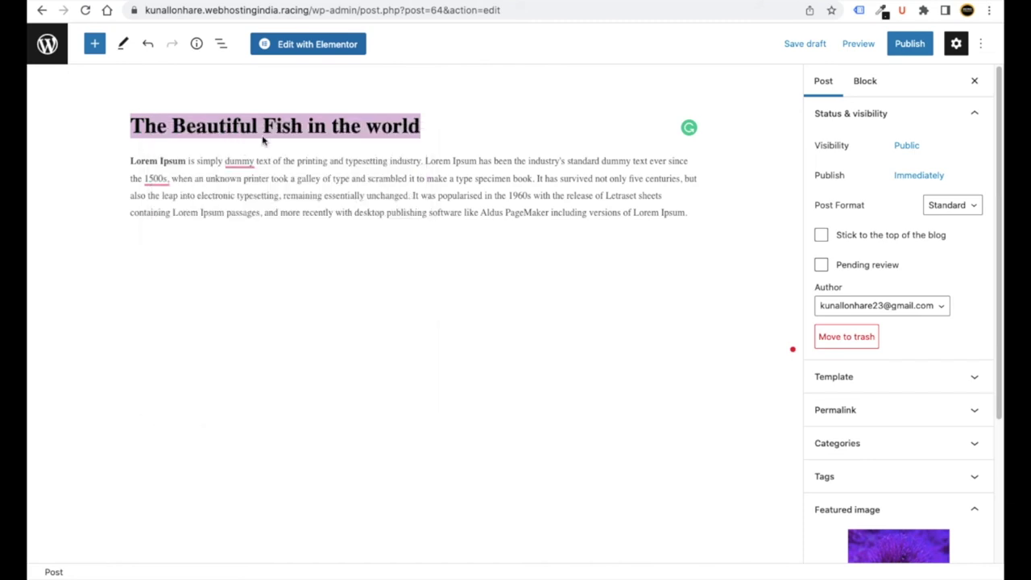
click(465, 143)
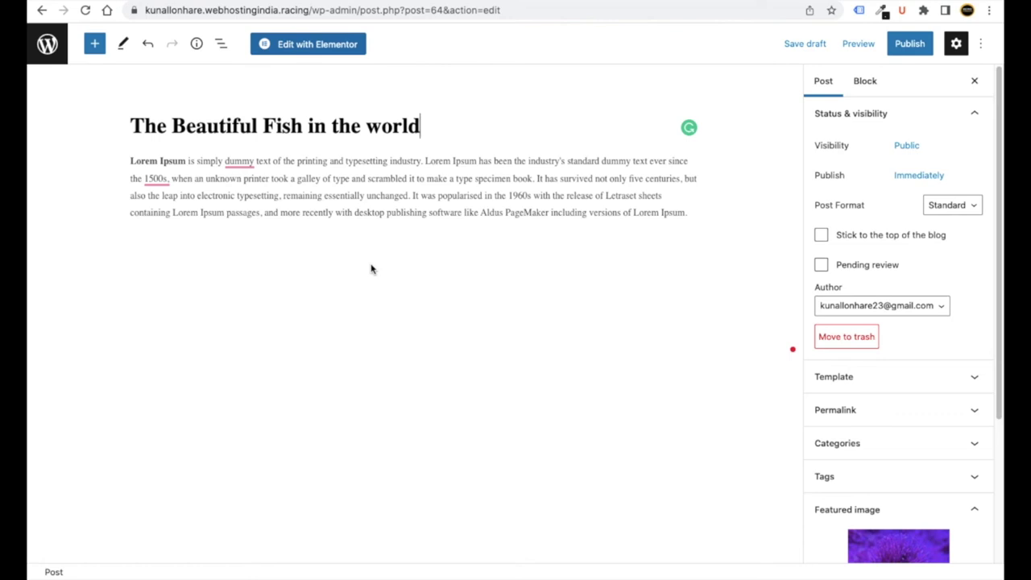
- Expand the category options and publish the post
scroll(845, 327, down, 2)
click(857, 311)
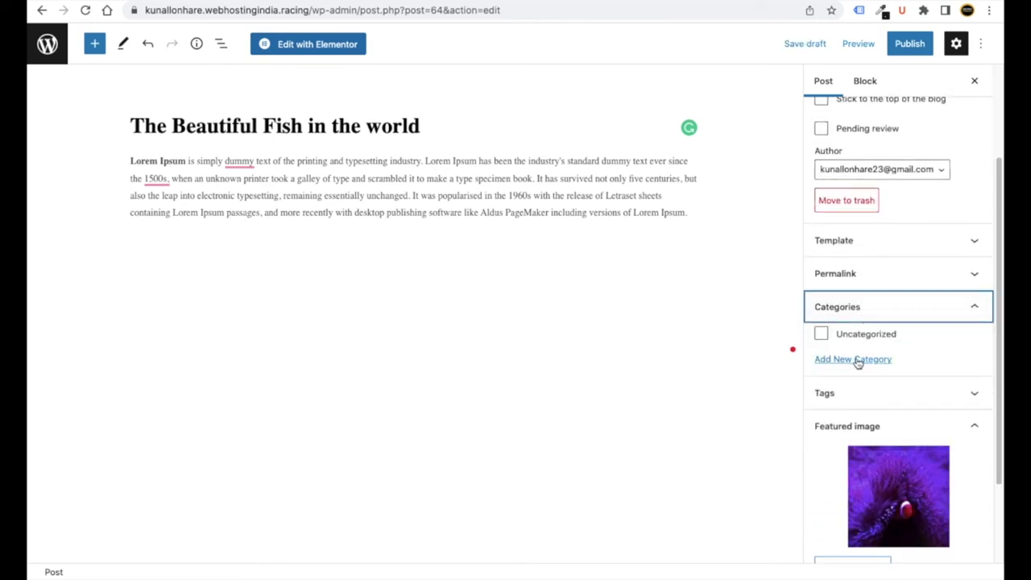
click(906, 44)
click(880, 48)
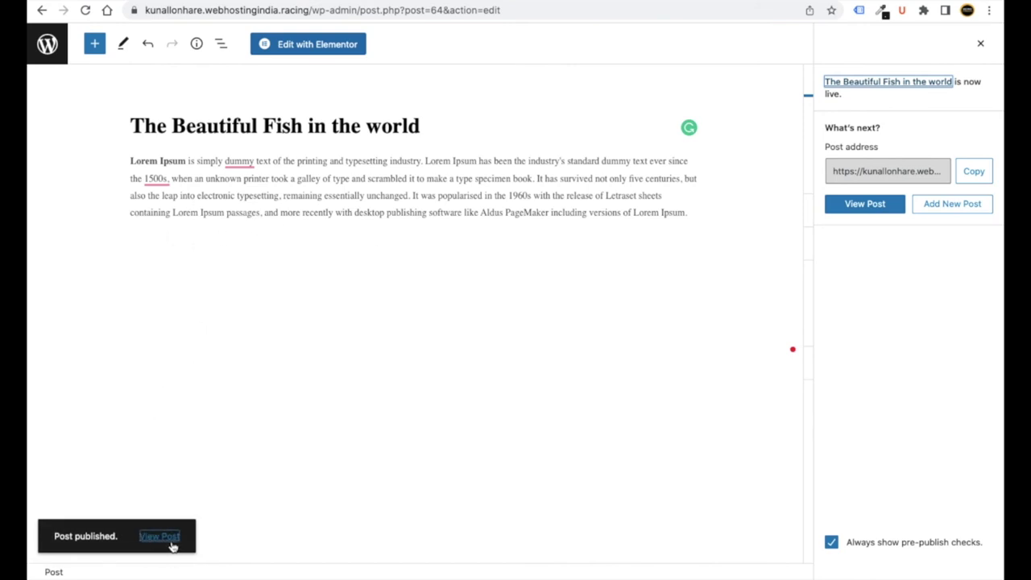
- Trash the default Hello world! post from All Posts and start a new post
click(47, 57)
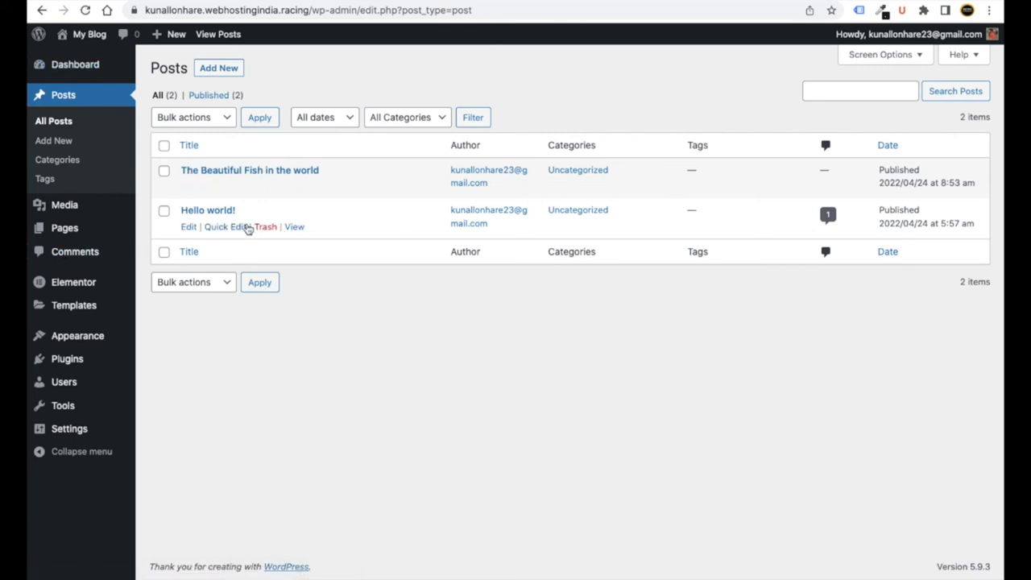
click(266, 229)
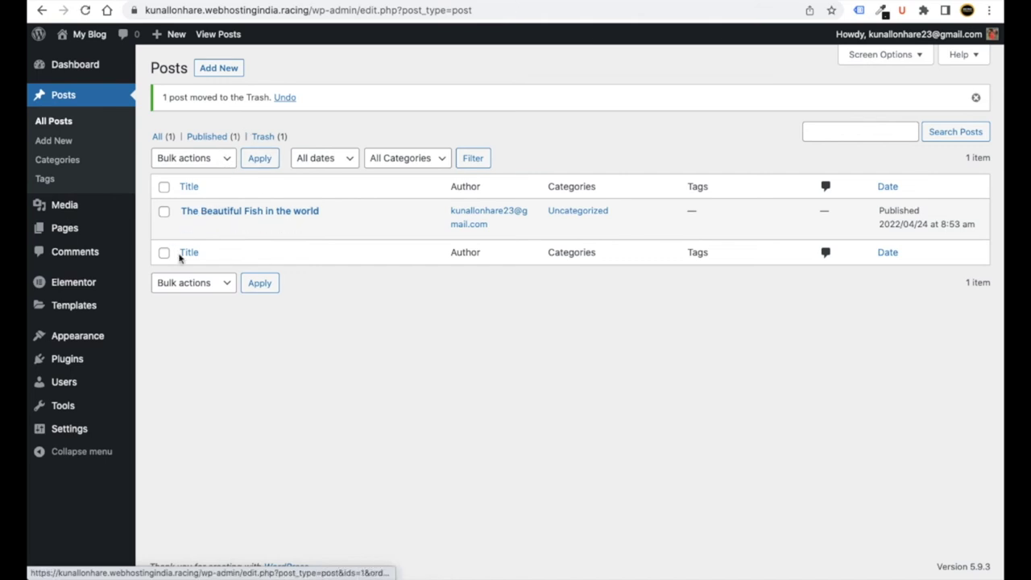
click(230, 72)
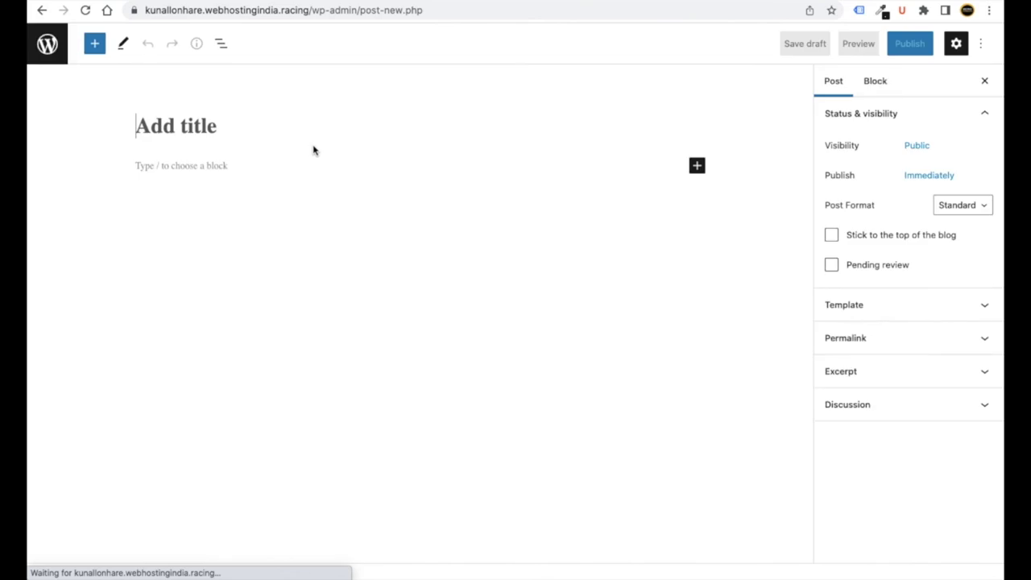
- Paste the title and add the lipsum.com 'Why do we use it?' paragraph as the body
key(super+v)
click(230, 165)
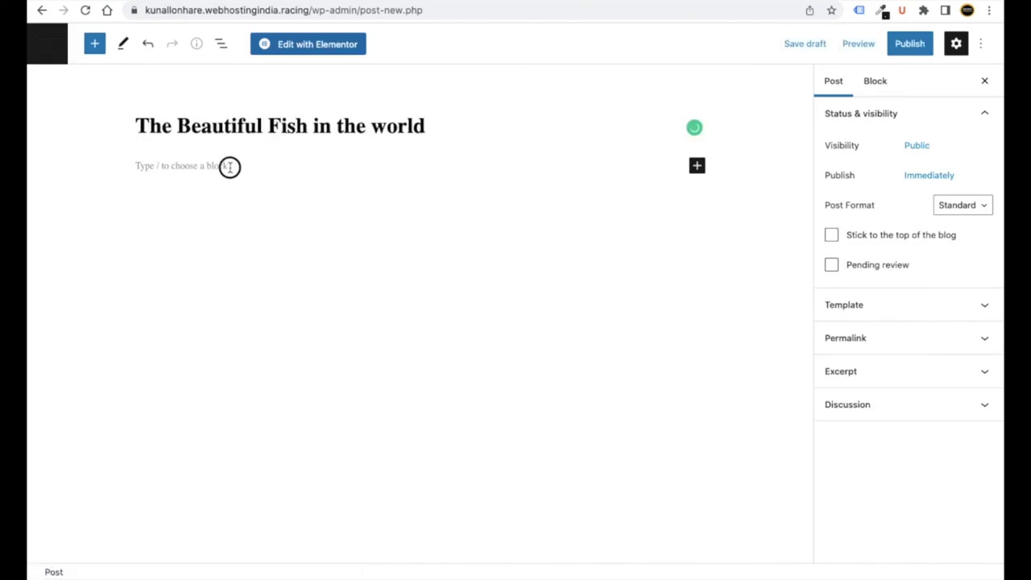
key(ctrl+shift+Tab)
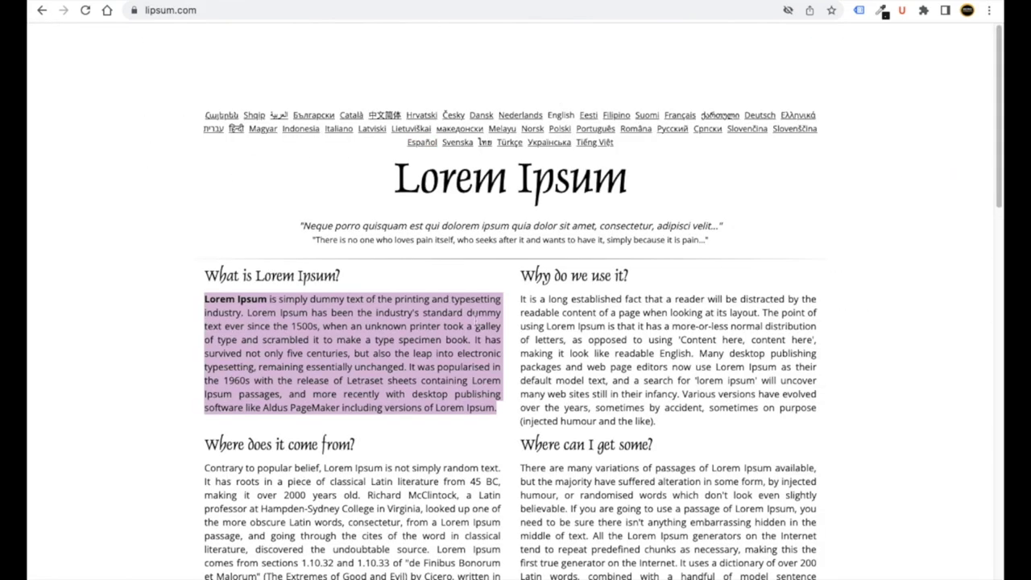
drag(522, 299, 797, 403)
right_click(701, 353)
click(647, 385)
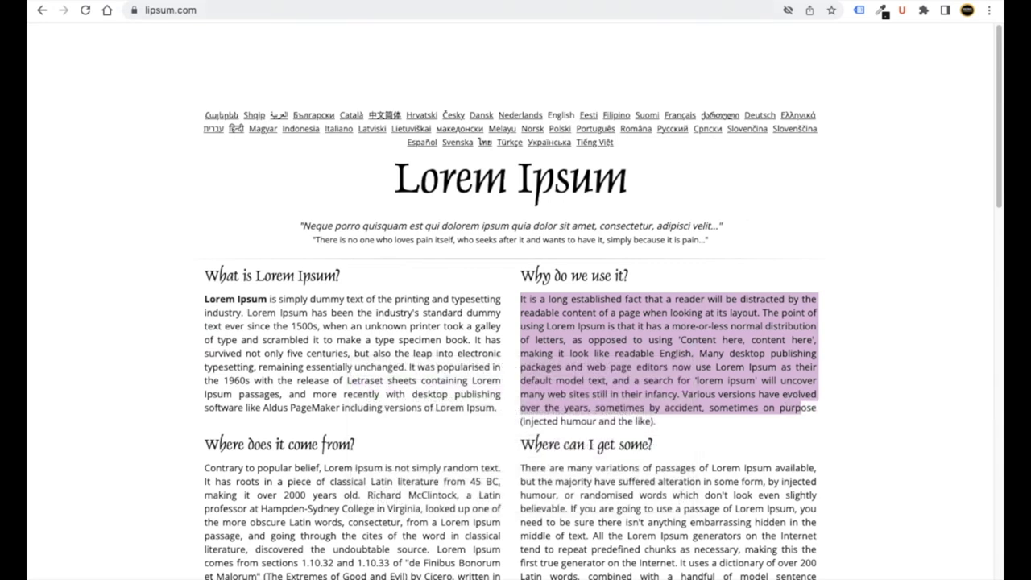
key(ctrl+Tab)
key(ctrl+Tab)
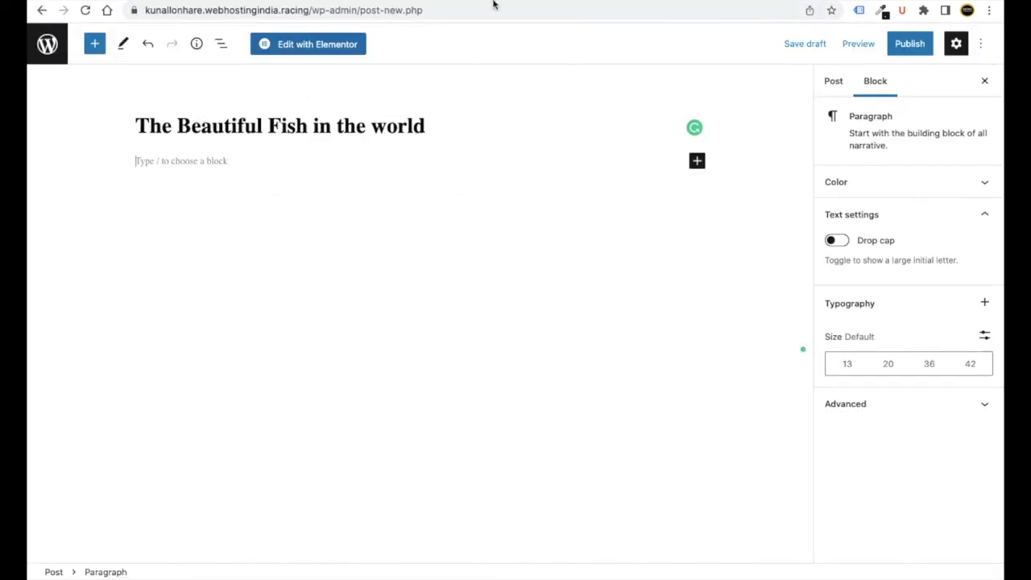
key(ctrl+v)
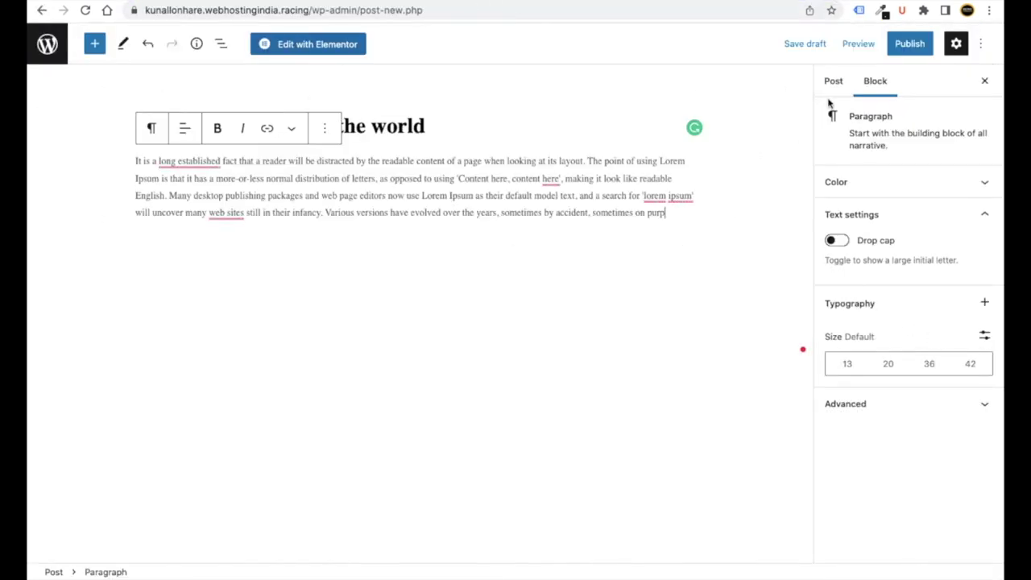
- Upload 2 blog.jpg and set the jellyfish photo as the featured image
click(835, 90)
scroll(935, 389, down, 3)
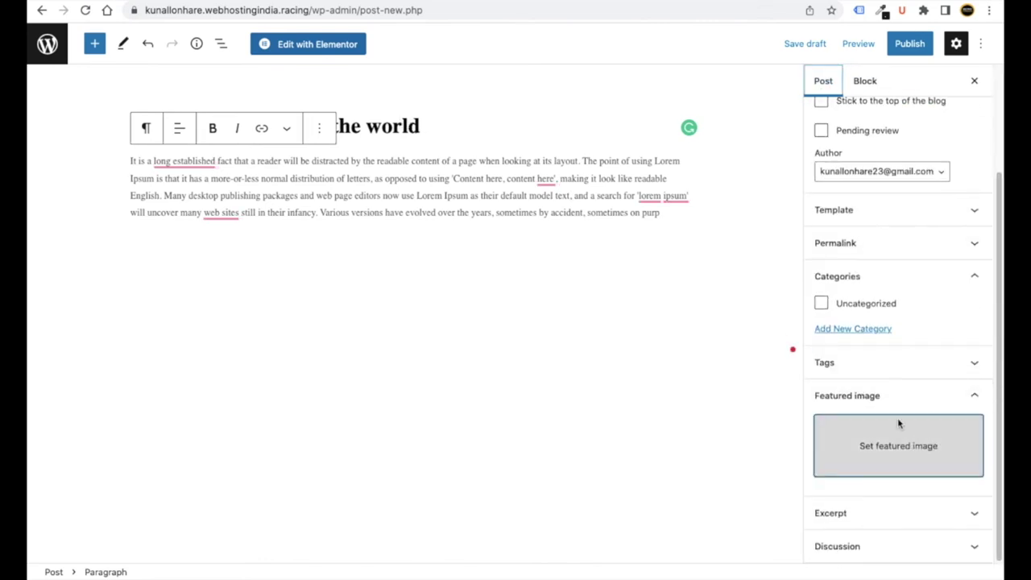
click(898, 419)
click(88, 96)
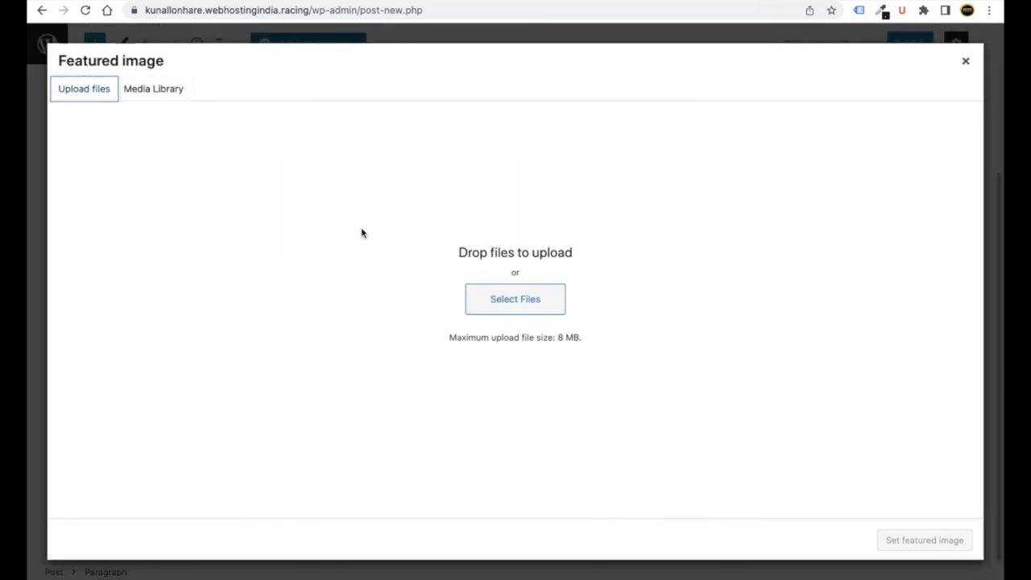
click(514, 301)
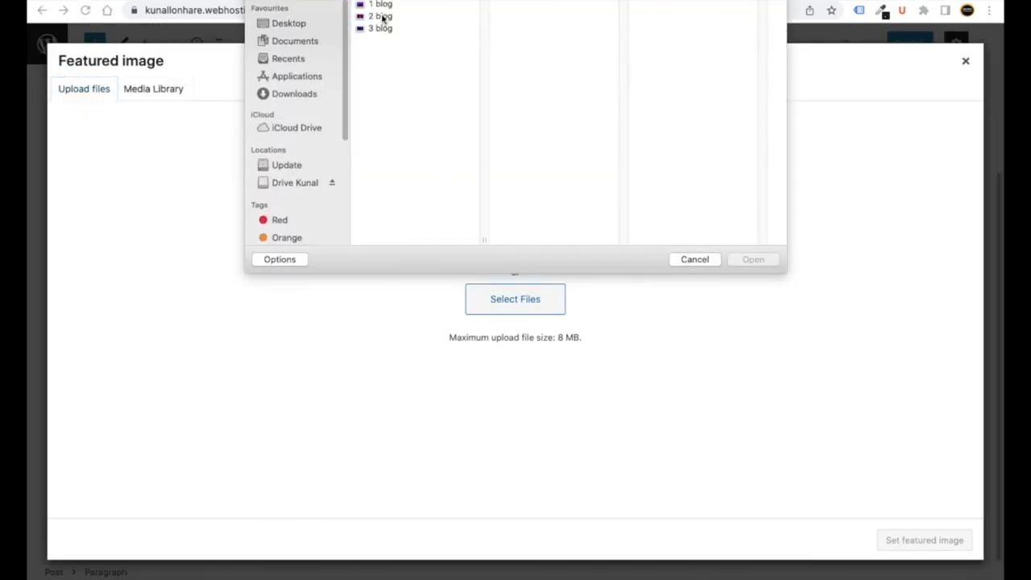
click(382, 17)
double_click(380, 15)
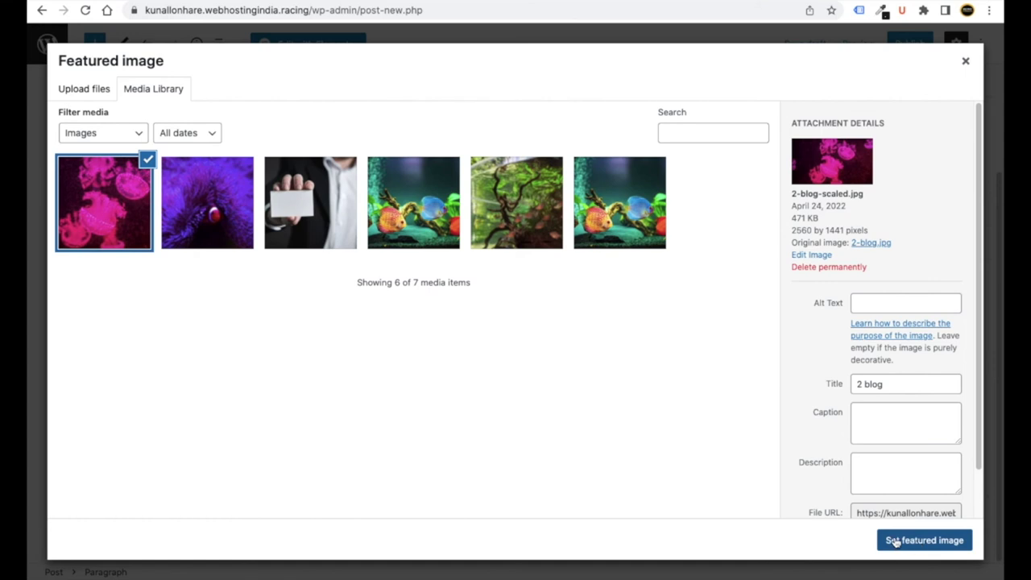
click(894, 542)
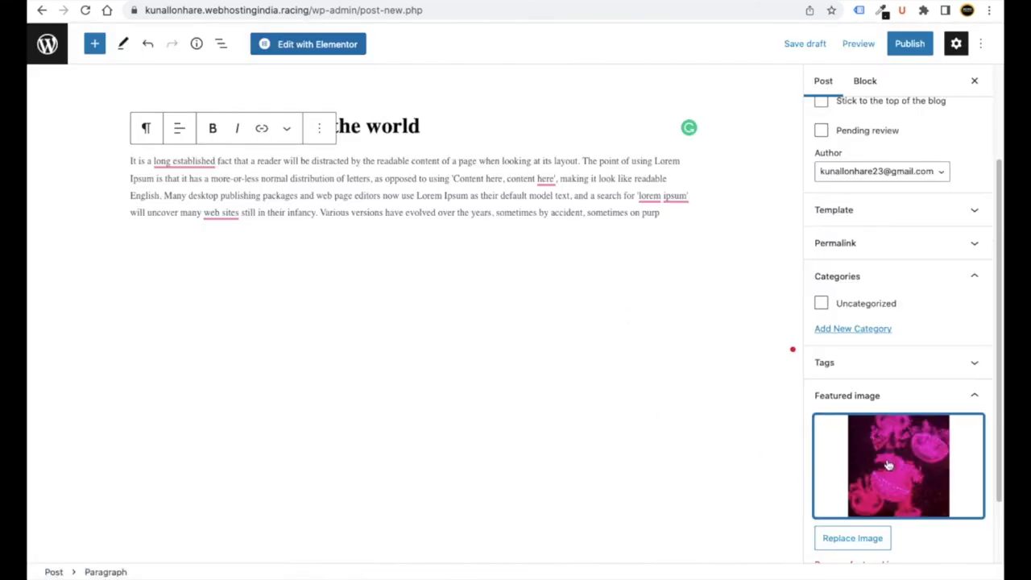
- Publish the post and return to the posts list
click(908, 43)
click(846, 44)
click(46, 46)
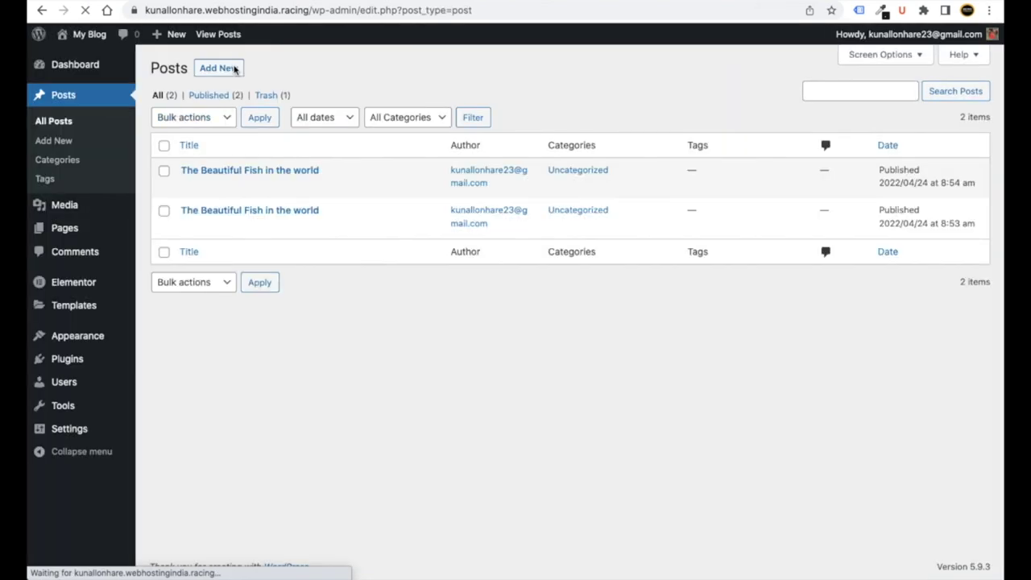
- Start another new post and paste the Lorem Ipsum paragraph into its body
click(225, 71)
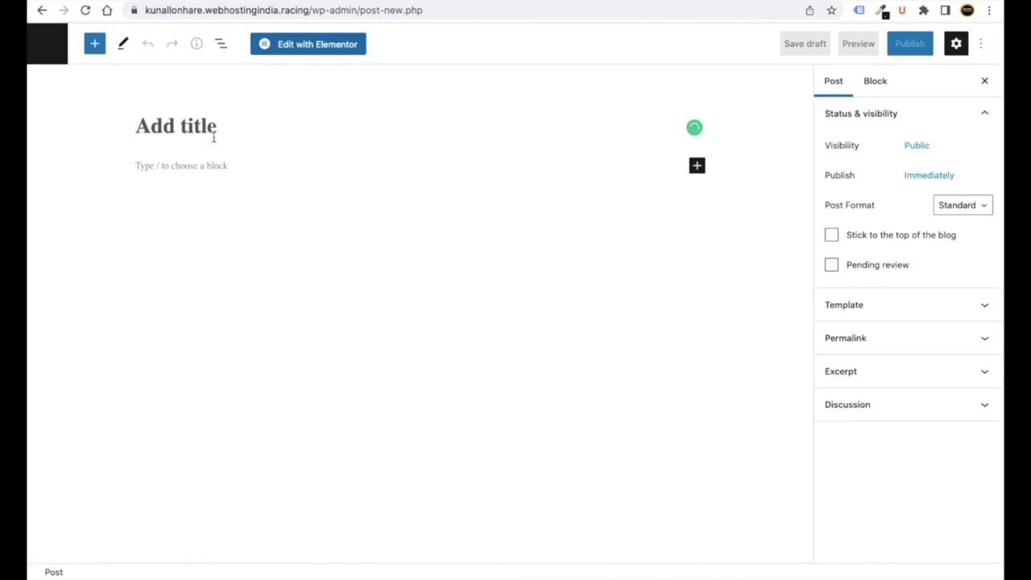
click(201, 164)
key(super+v)
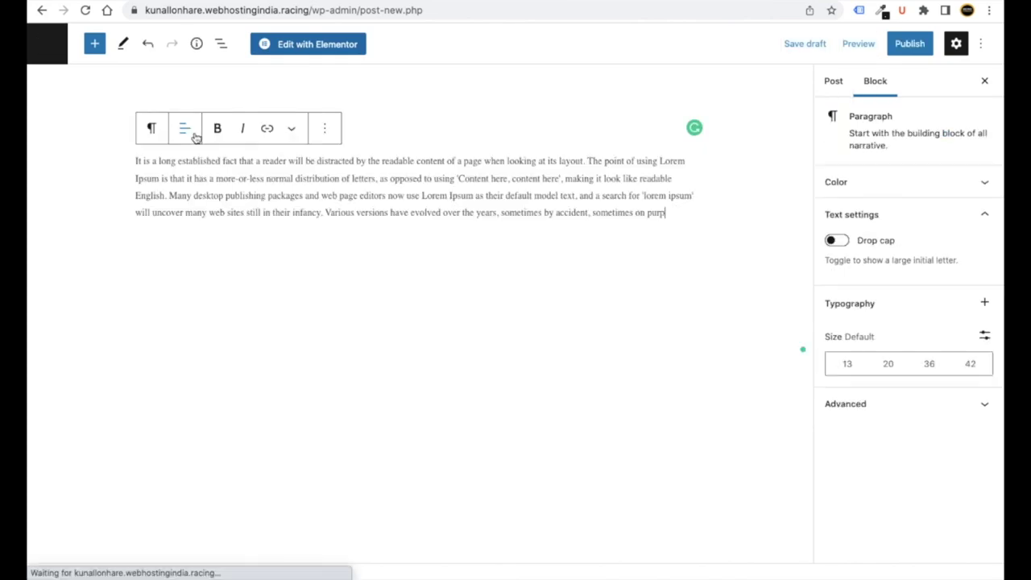
- Copy the title from the live fish post and paste 'The Beautiful Fish in the world' as the title
click(481, 112)
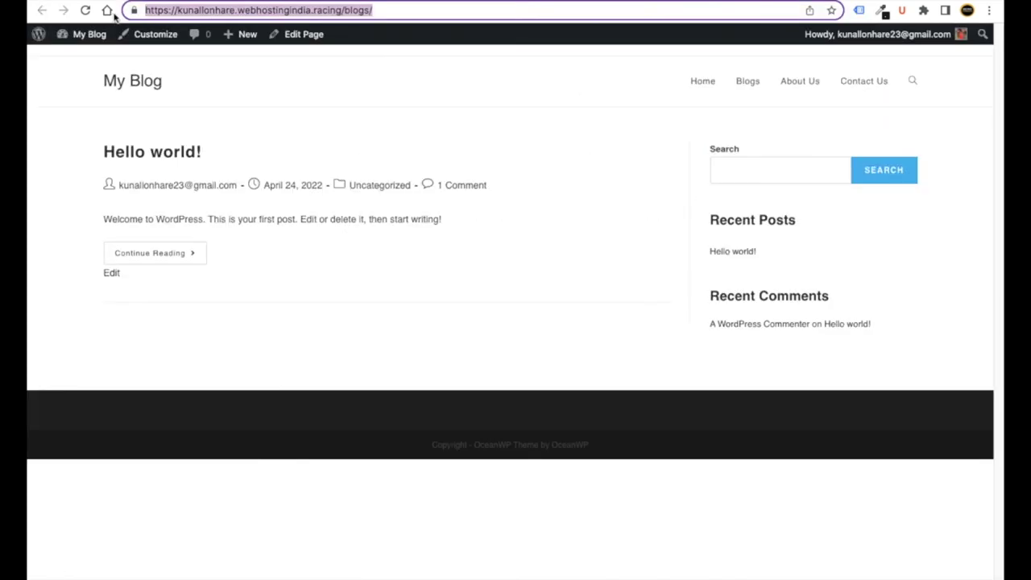
key(Return)
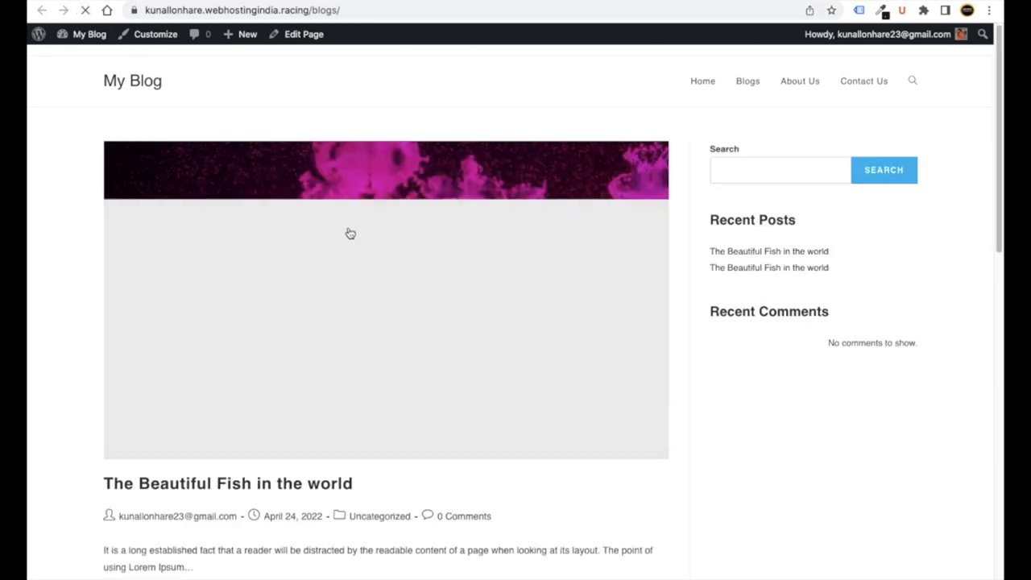
scroll(341, 262, down, 3)
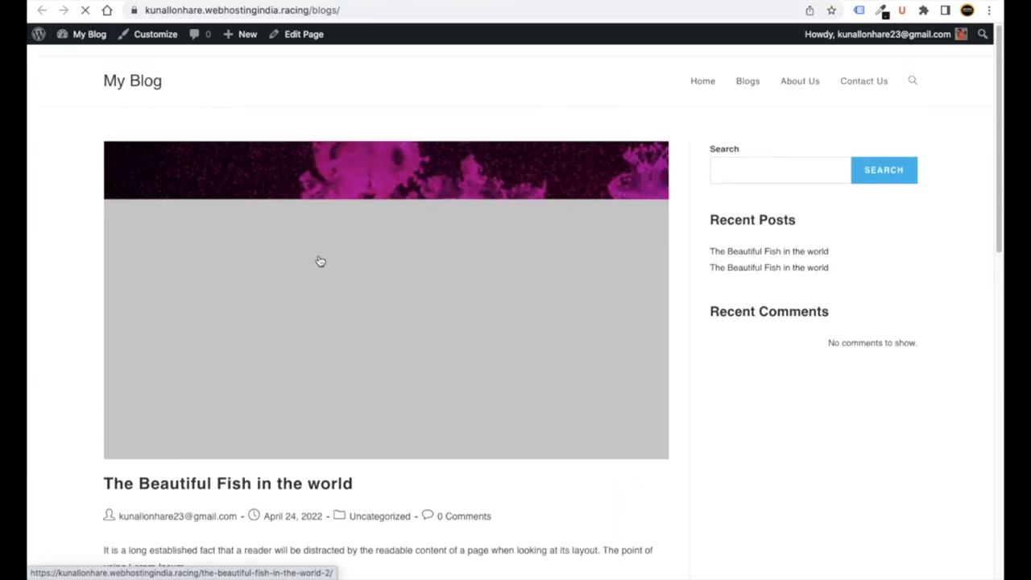
scroll(323, 266, down, 4)
click(327, 211)
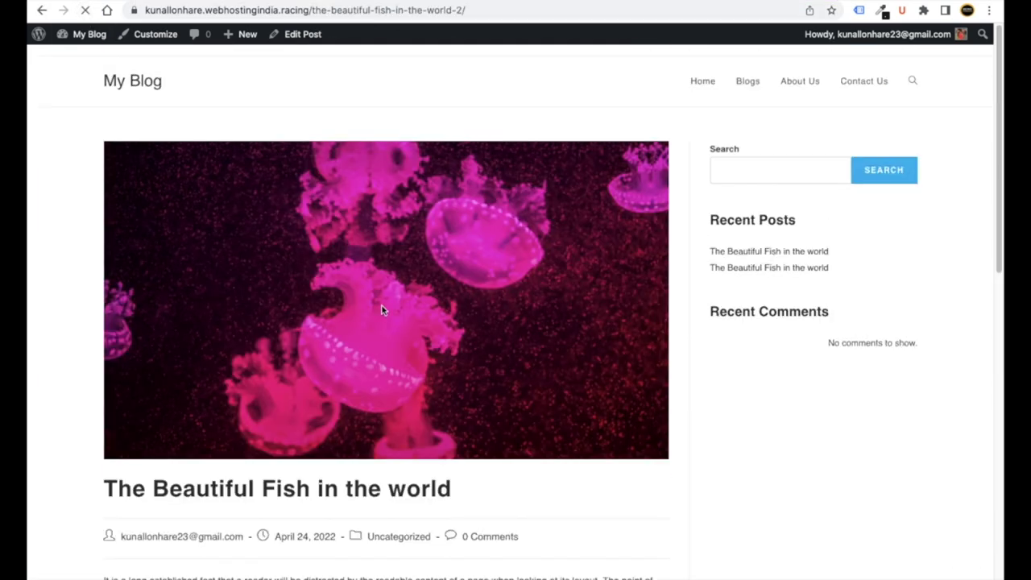
scroll(403, 290, down, 4)
drag(456, 173, 101, 170)
right_click(142, 169)
click(168, 196)
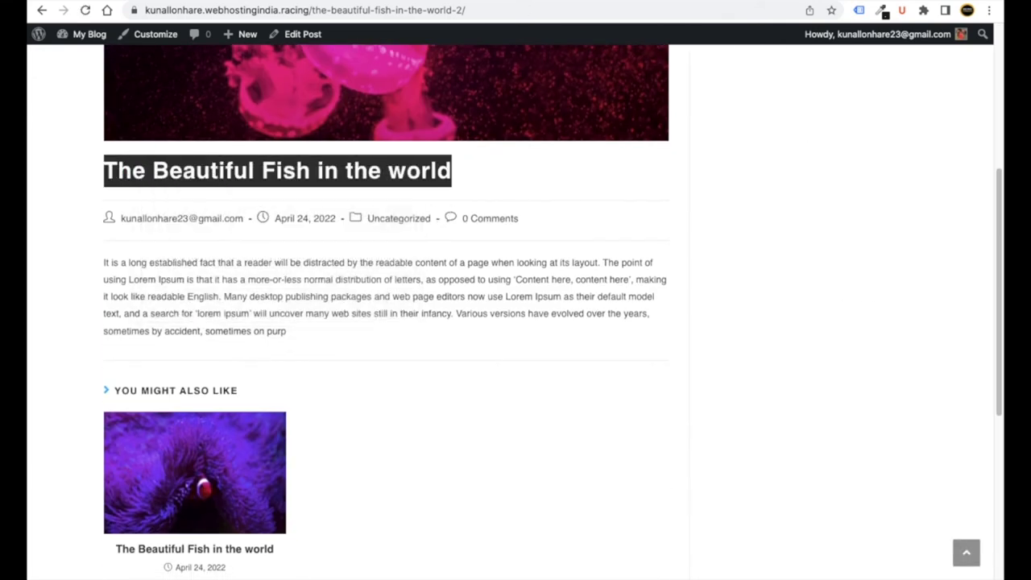
key(ctrl+Tab)
click(253, 139)
key(ctrl+v)
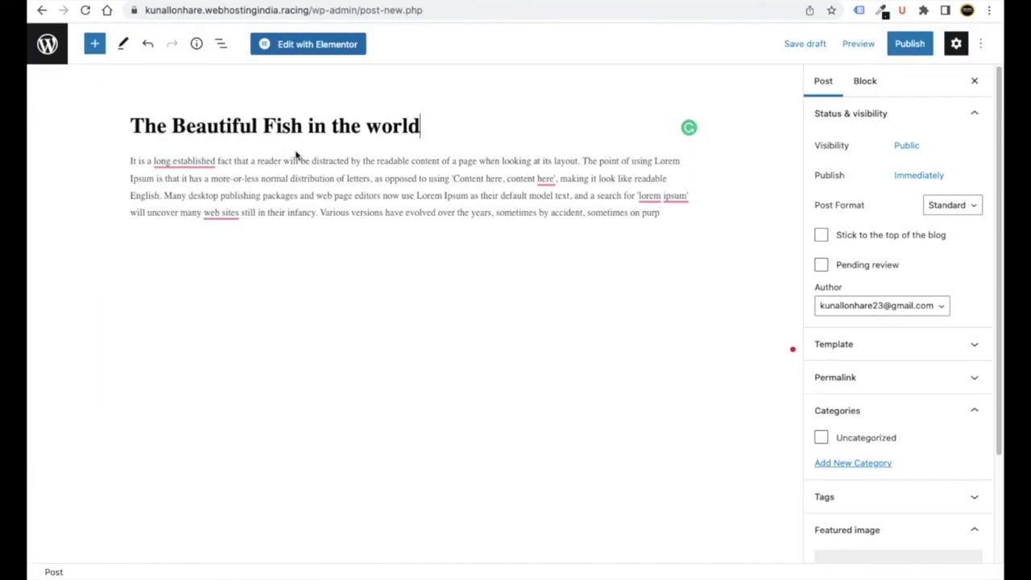
- Publish the third fish post
click(910, 44)
click(838, 45)
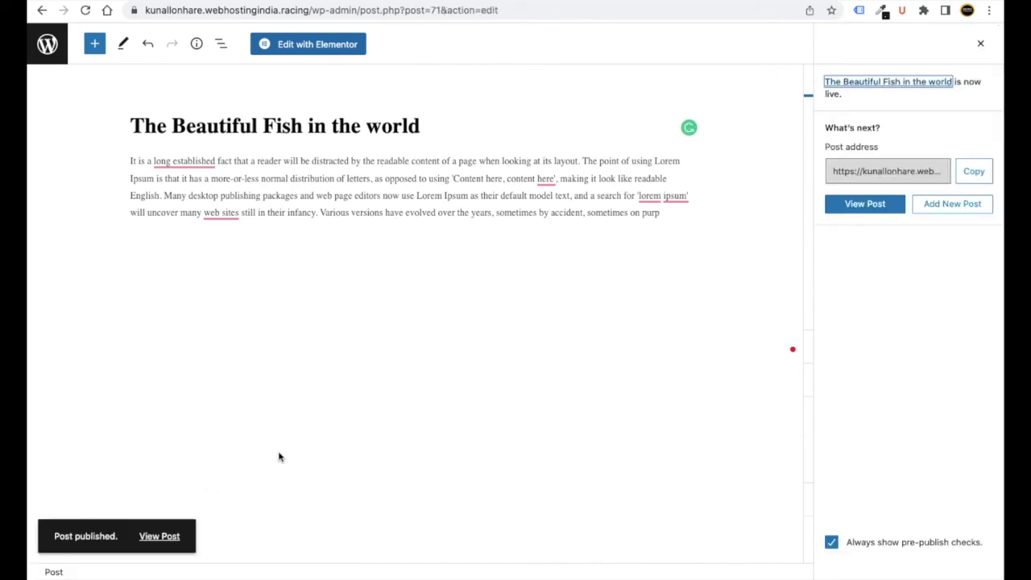
click(265, 297)
- Leave the post editor via the WordPress logo in the top-left corner
click(34, 47)
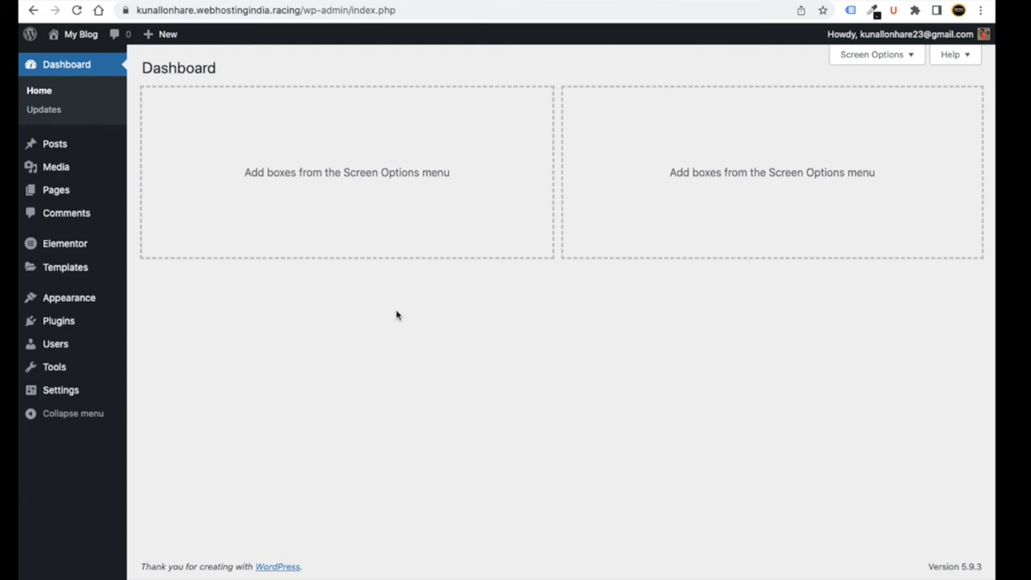
- Open Appearance > Customize in a new tab and show its Site Identity panel
mouse_move(80, 299)
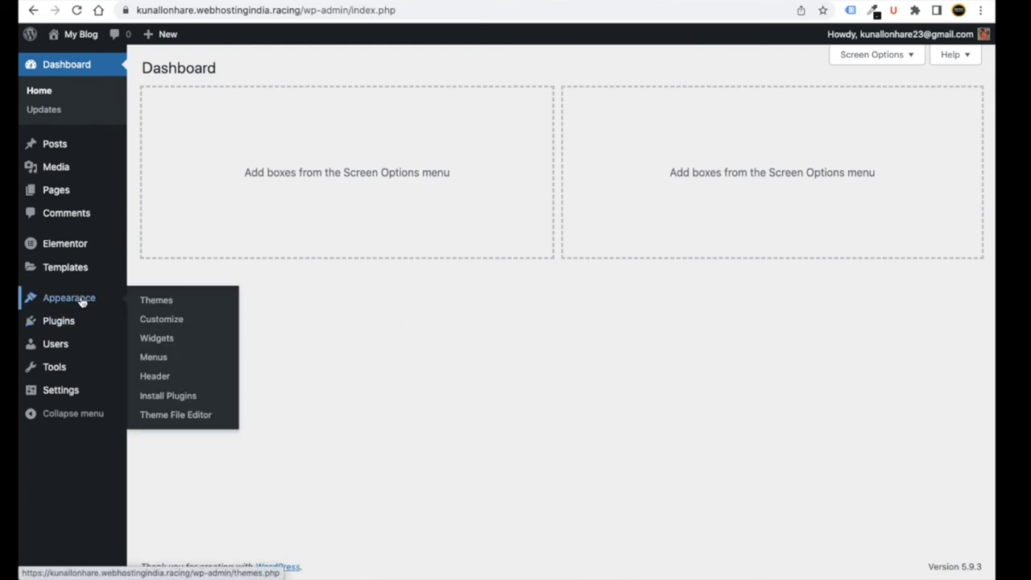
right_click(165, 322)
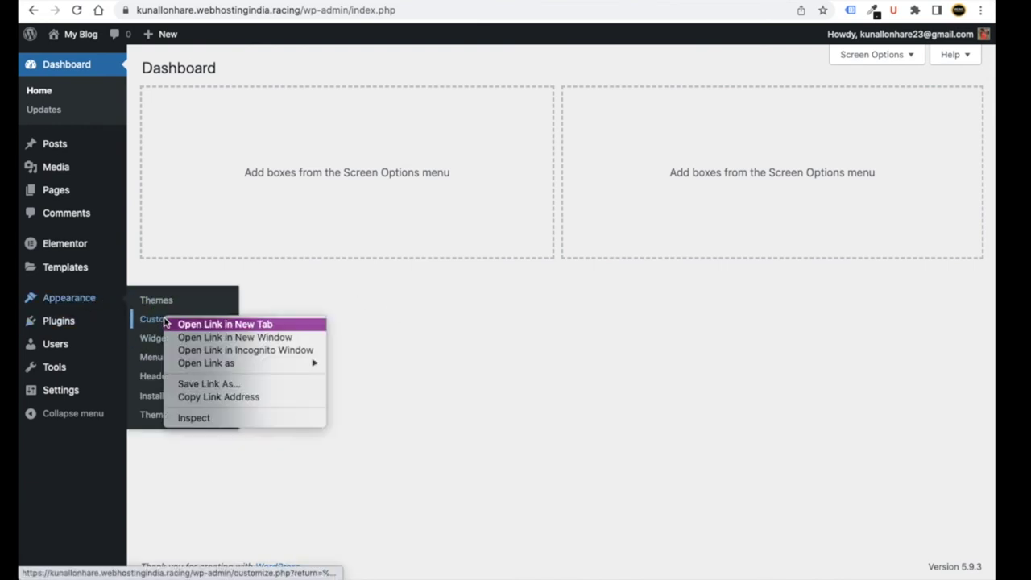
click(185, 324)
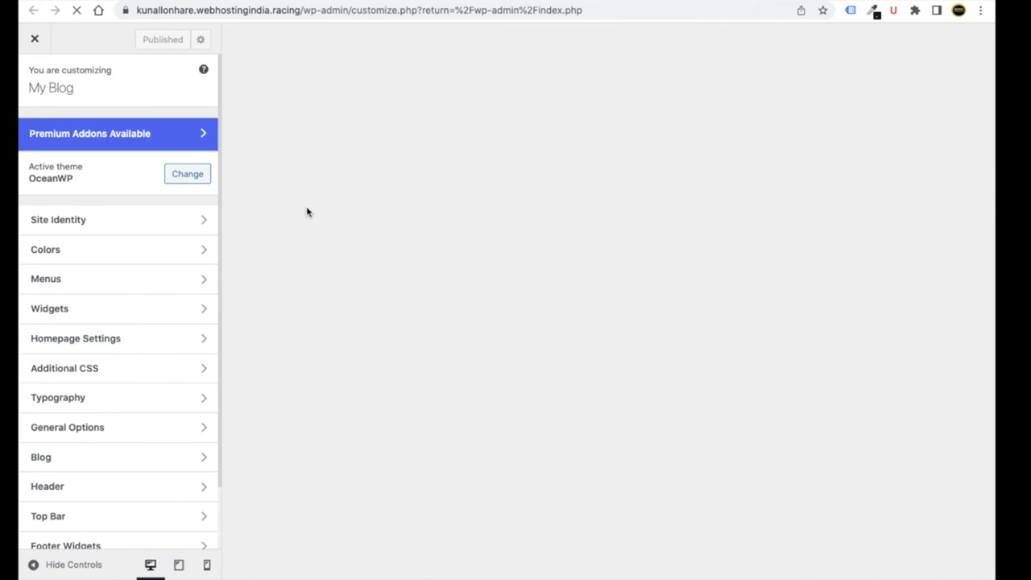
scroll(138, 333, down, 2)
scroll(136, 336, up, 2)
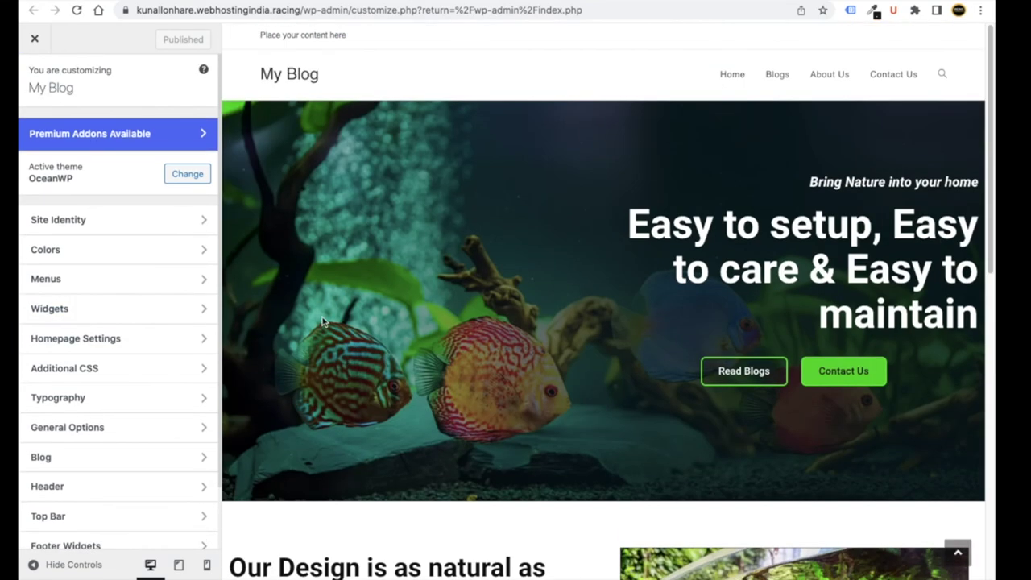
click(90, 220)
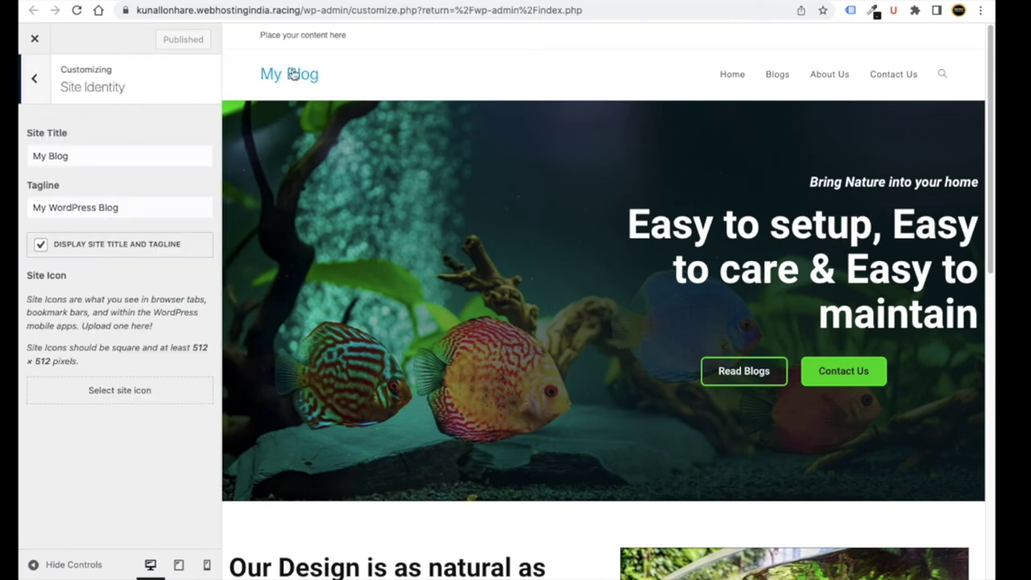
- Set the site icon to Card logo.png from the BC folder, skipping the crop
click(121, 390)
click(80, 93)
click(488, 307)
click(288, 184)
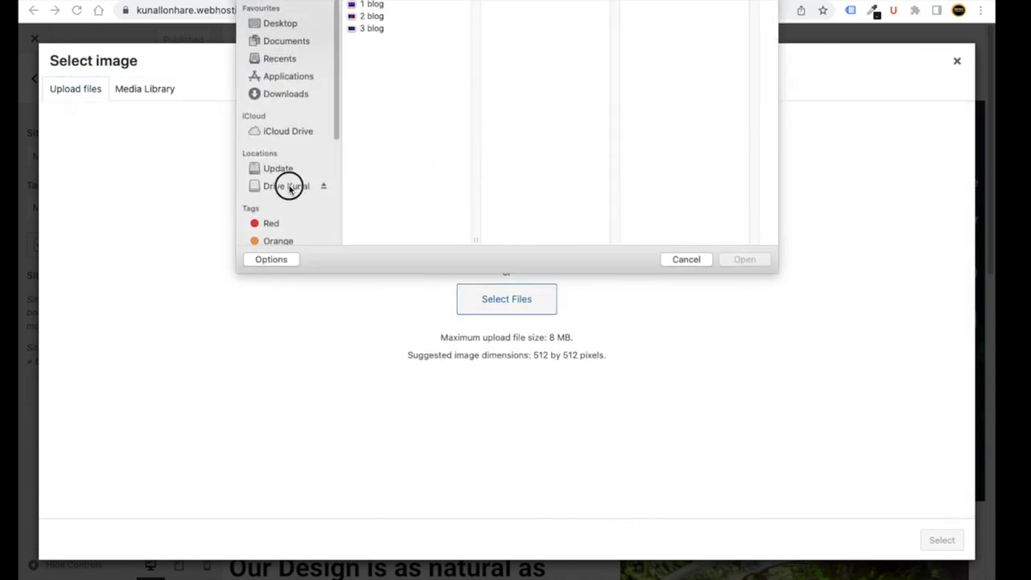
click(432, 29)
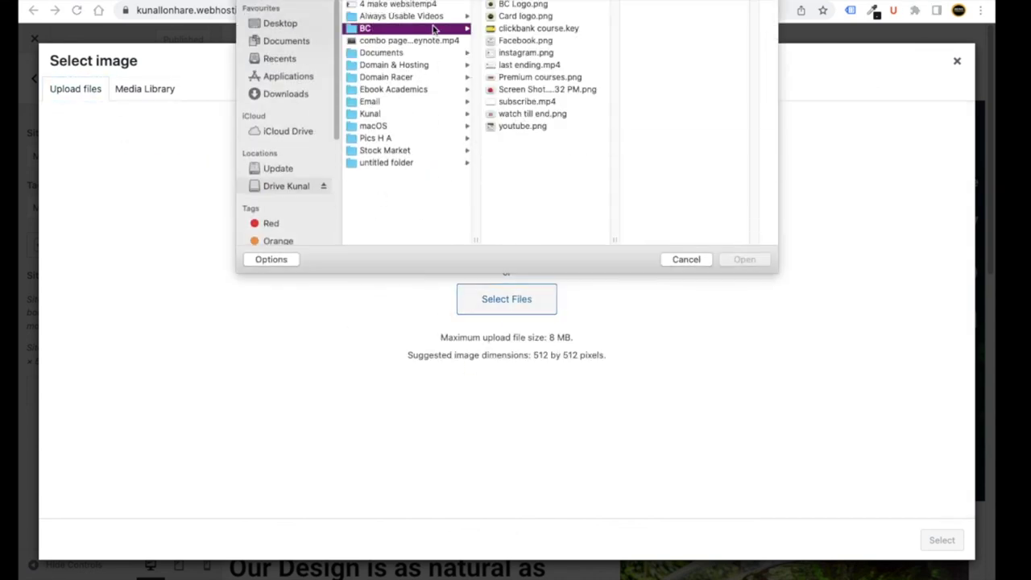
double_click(506, 16)
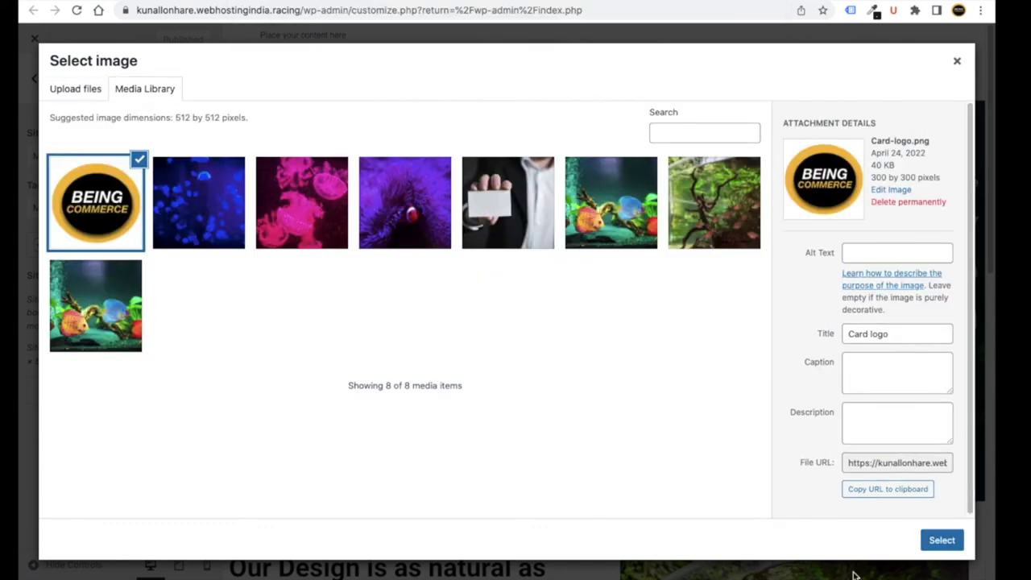
click(942, 541)
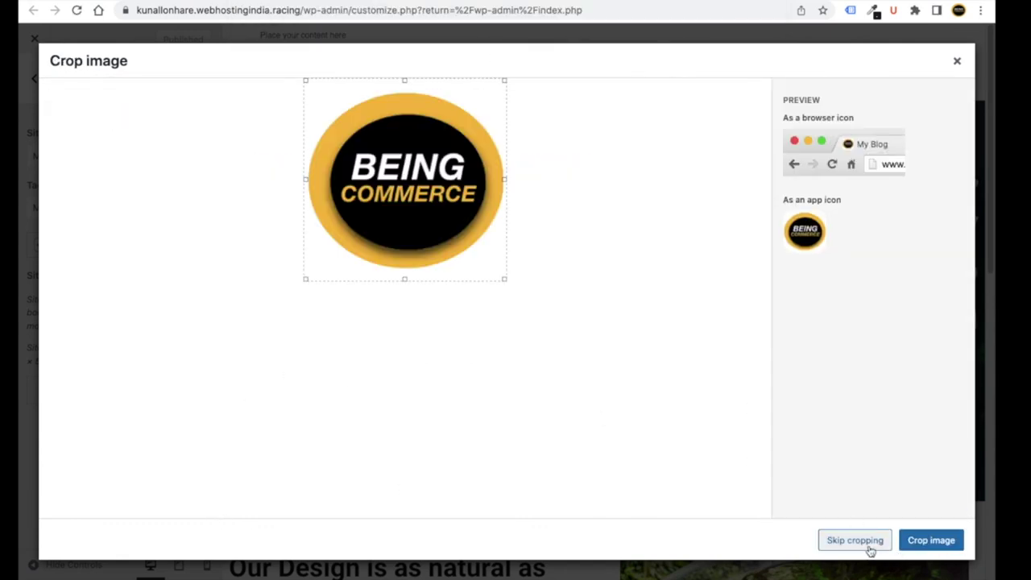
click(856, 541)
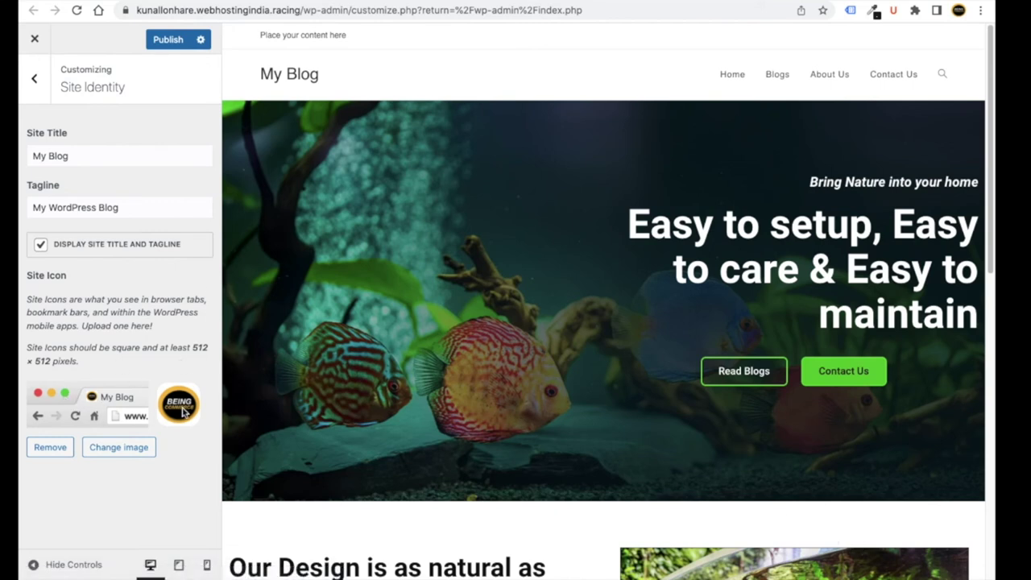
- Rename the site title to Green Aquarium, publish it, and begin retyping the tagline
drag(76, 153, 22, 151)
text(Aquarium)
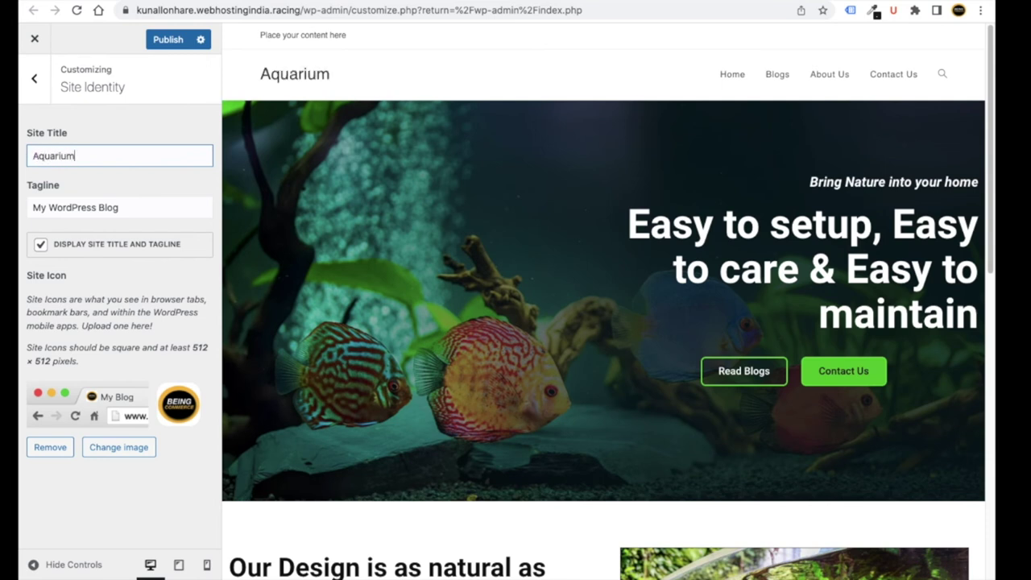
text(Green)
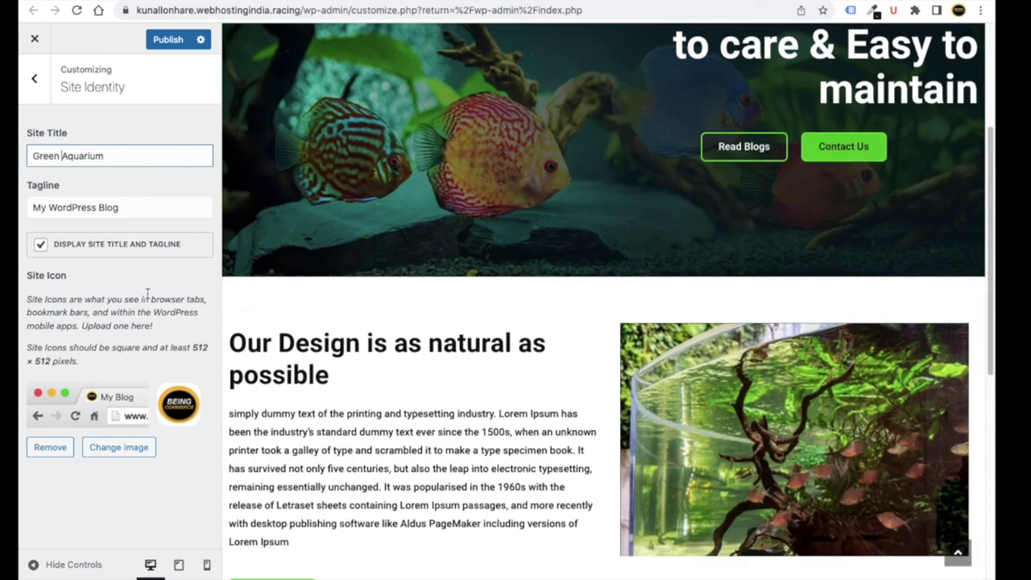
click(163, 42)
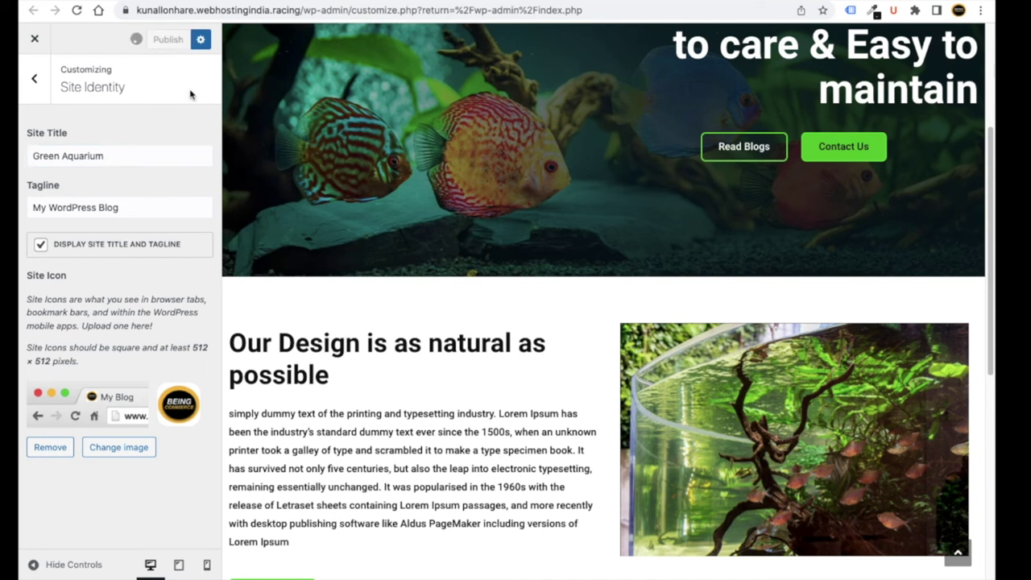
double_click(59, 208)
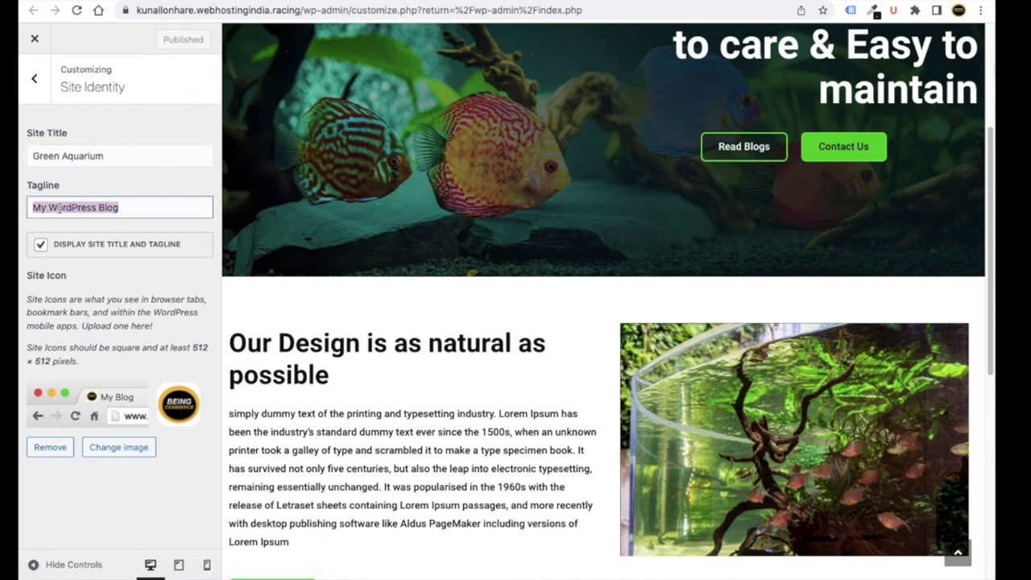
text(The Aquarium Wol)
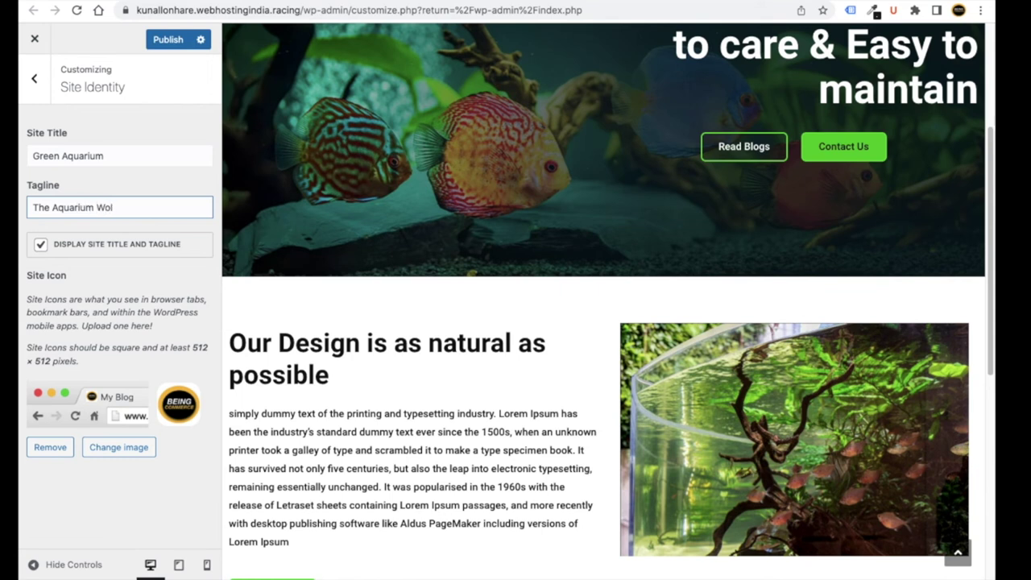
- Publish the new tagline and look through the Colors and Menus sections
click(169, 40)
click(34, 78)
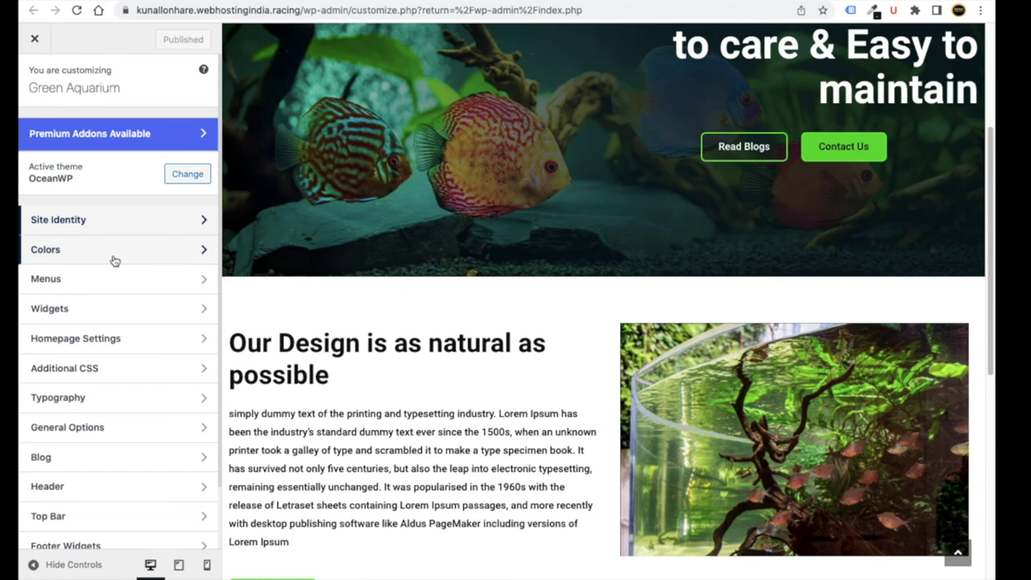
click(115, 256)
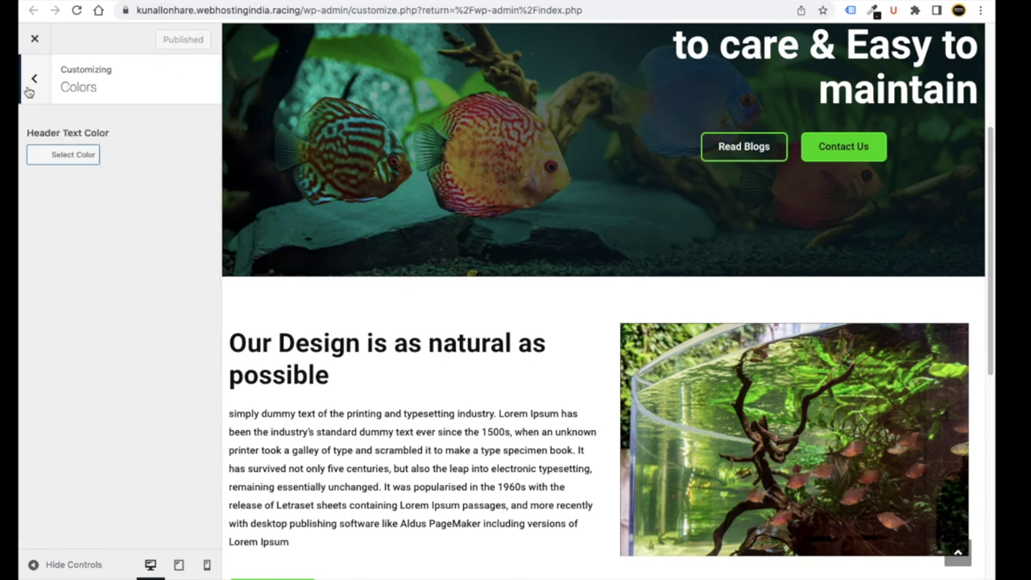
click(28, 91)
click(142, 278)
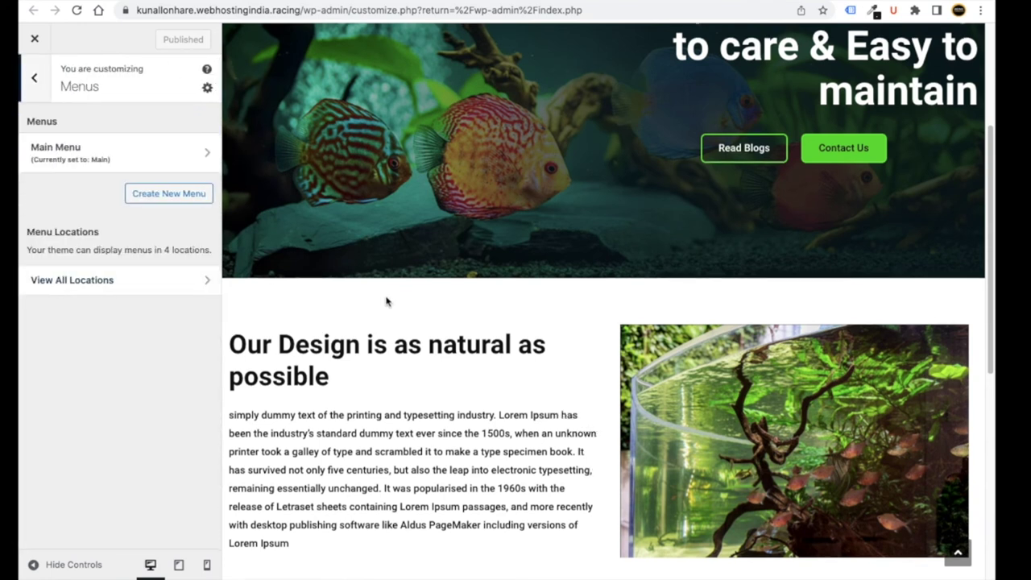
scroll(386, 301, up, 3)
scroll(660, 218, up, 3)
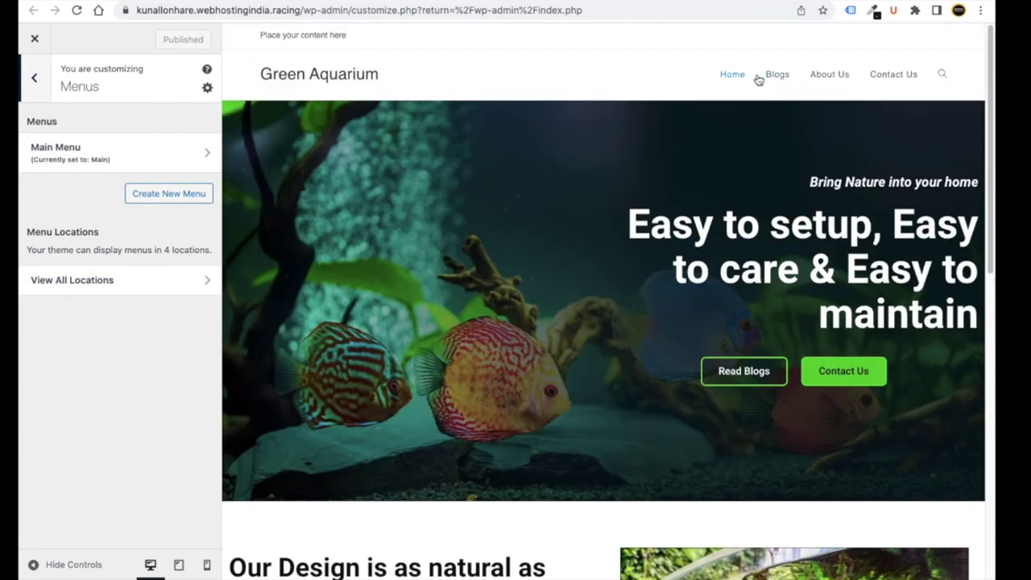
click(37, 92)
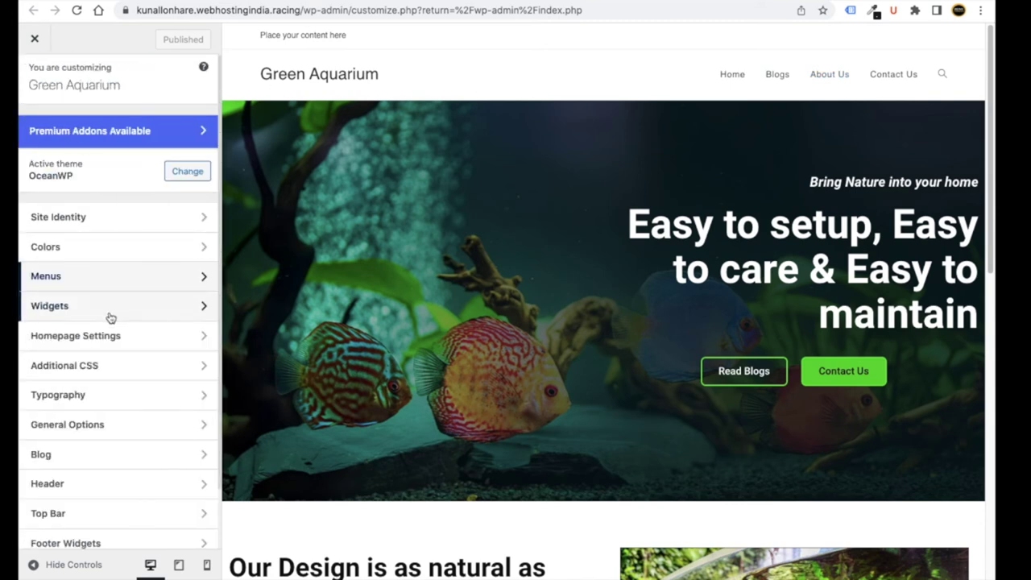
- Browse Widgets, Homepage Settings and Typography, then go to the theme's General Options
click(108, 311)
click(34, 77)
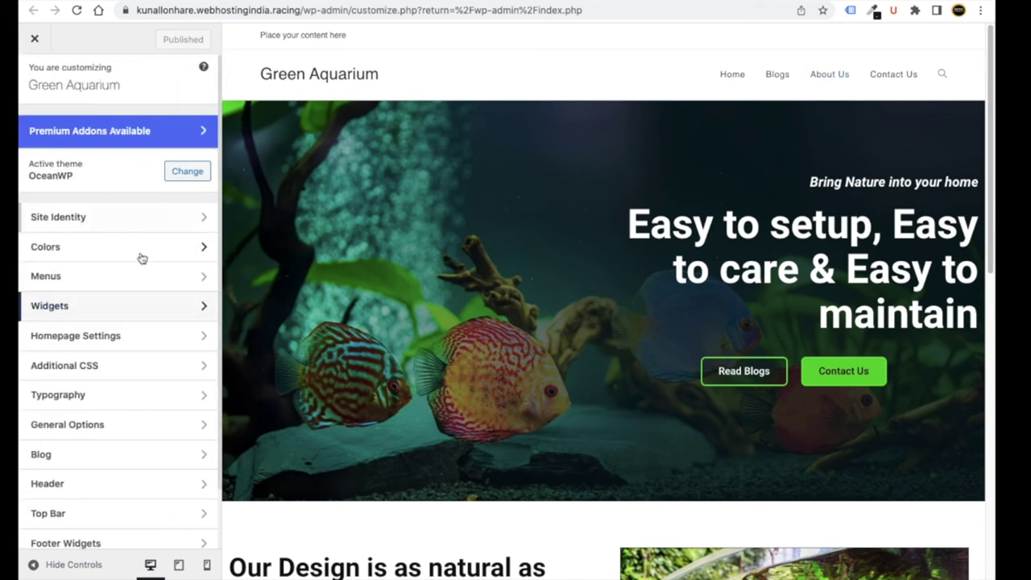
click(116, 331)
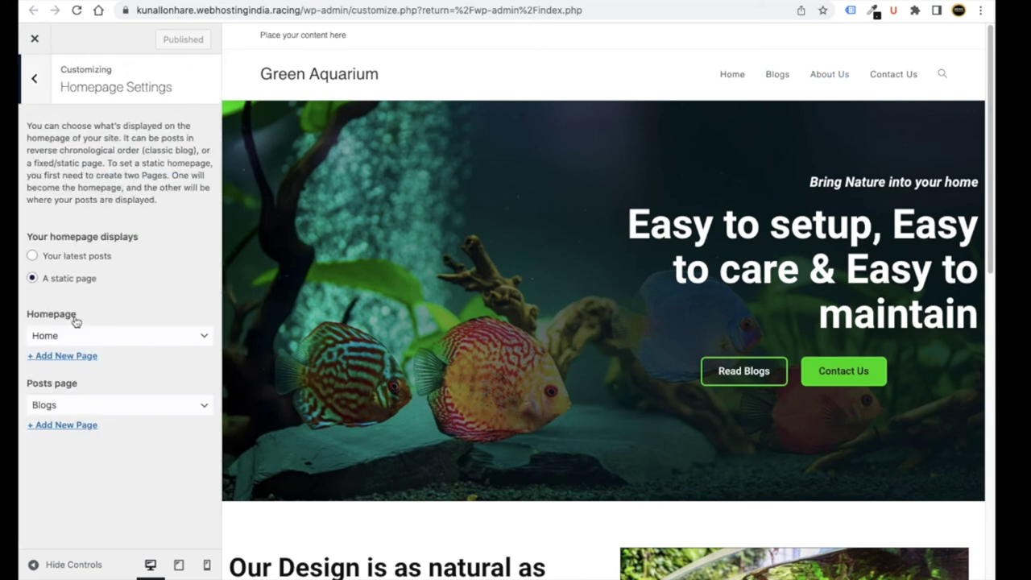
click(35, 78)
scroll(121, 310, down, 2)
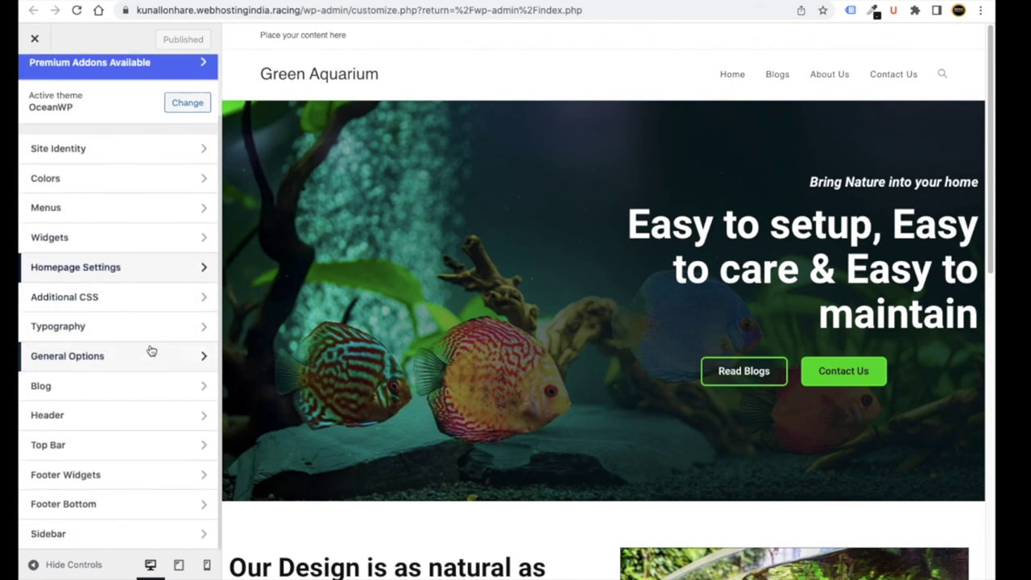
click(117, 331)
scroll(117, 318, down, 5)
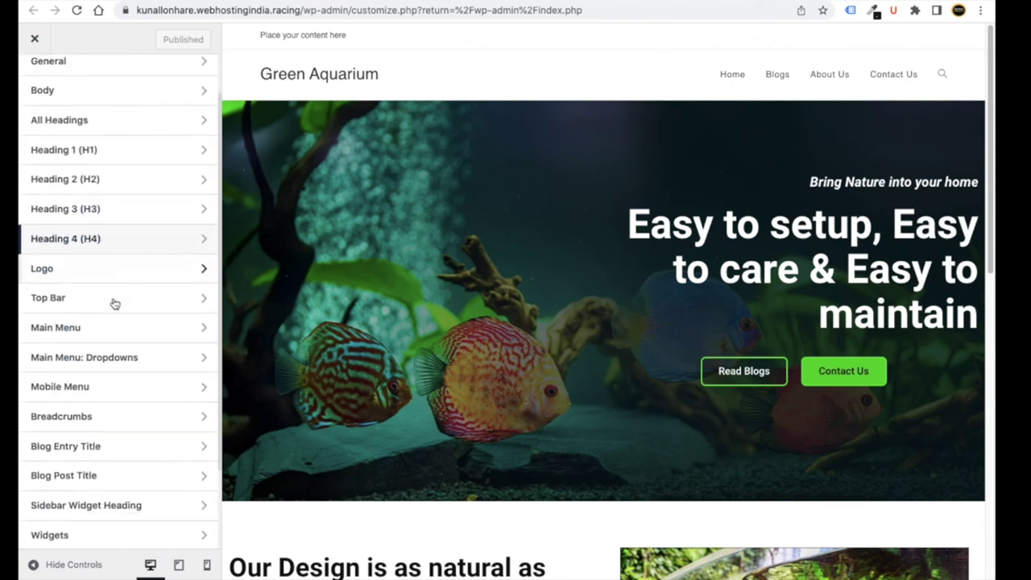
scroll(113, 242, up, 5)
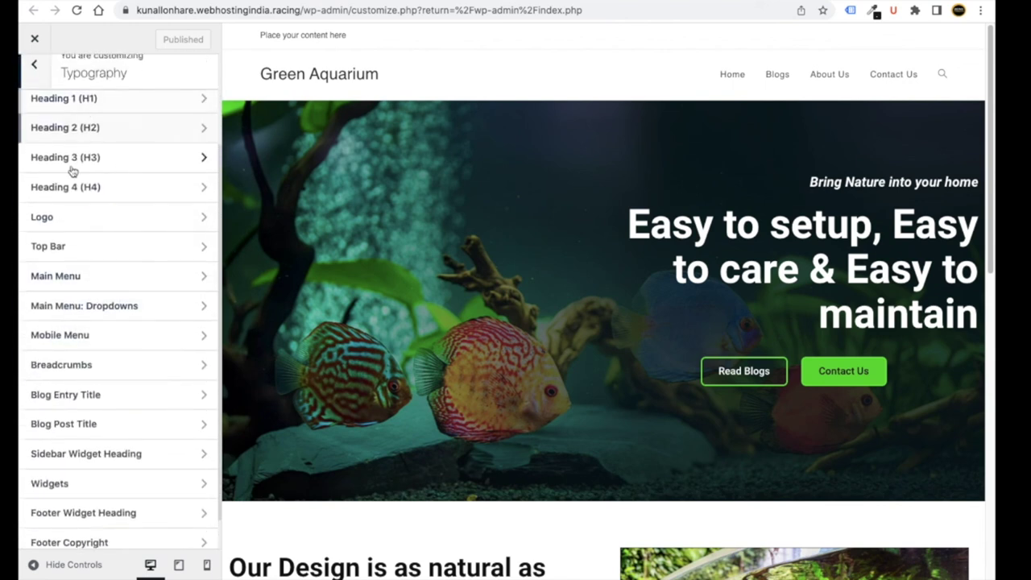
click(72, 129)
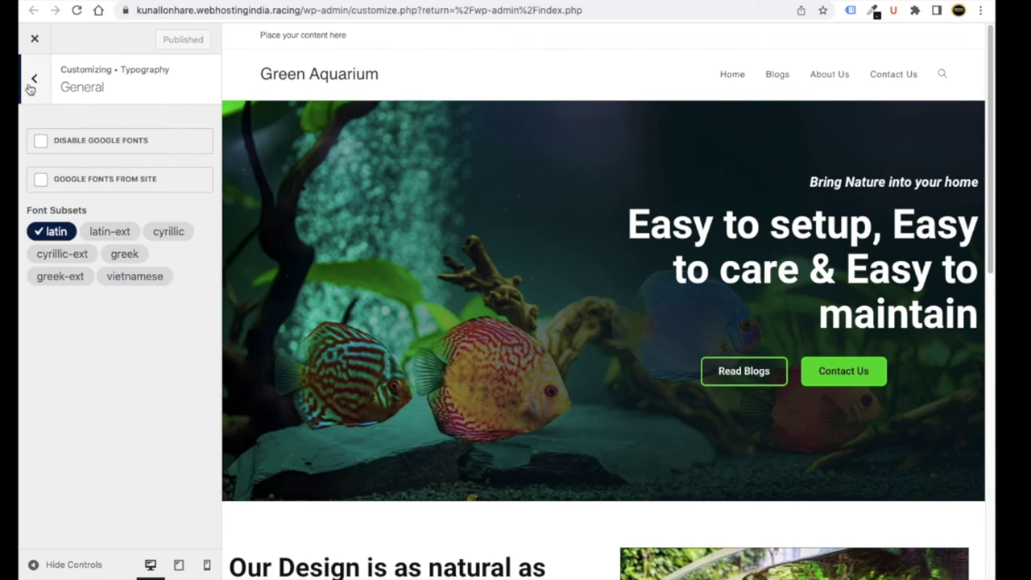
click(31, 84)
click(35, 76)
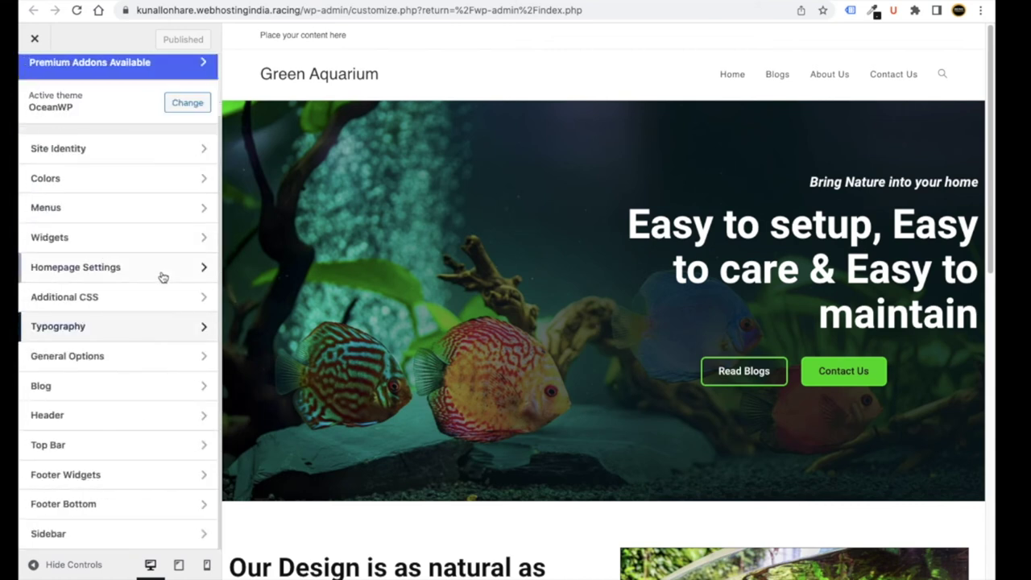
click(105, 358)
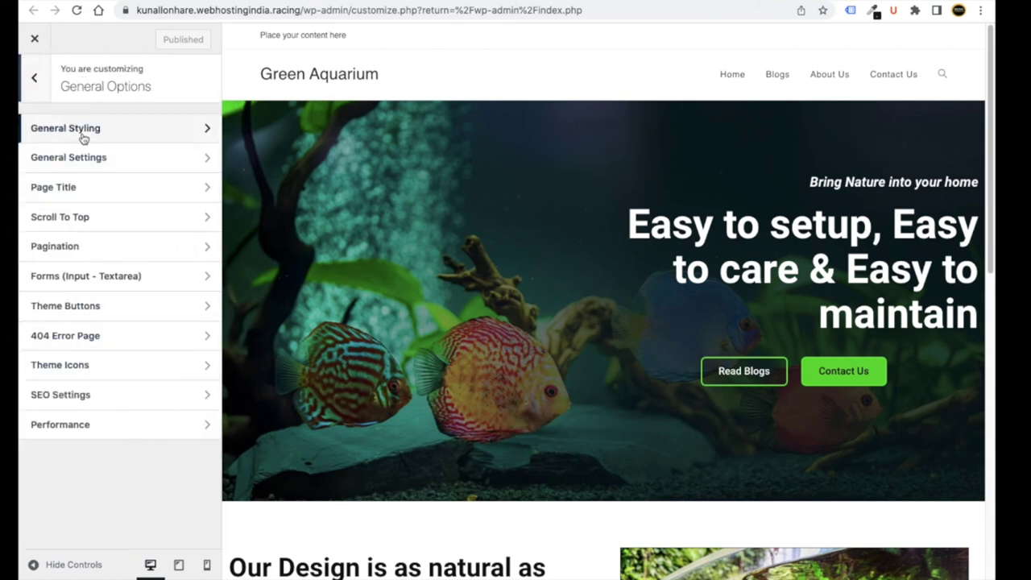
- Set the General Styling Primary Color to bright green #12ea07
click(83, 139)
scroll(81, 242, down, 1)
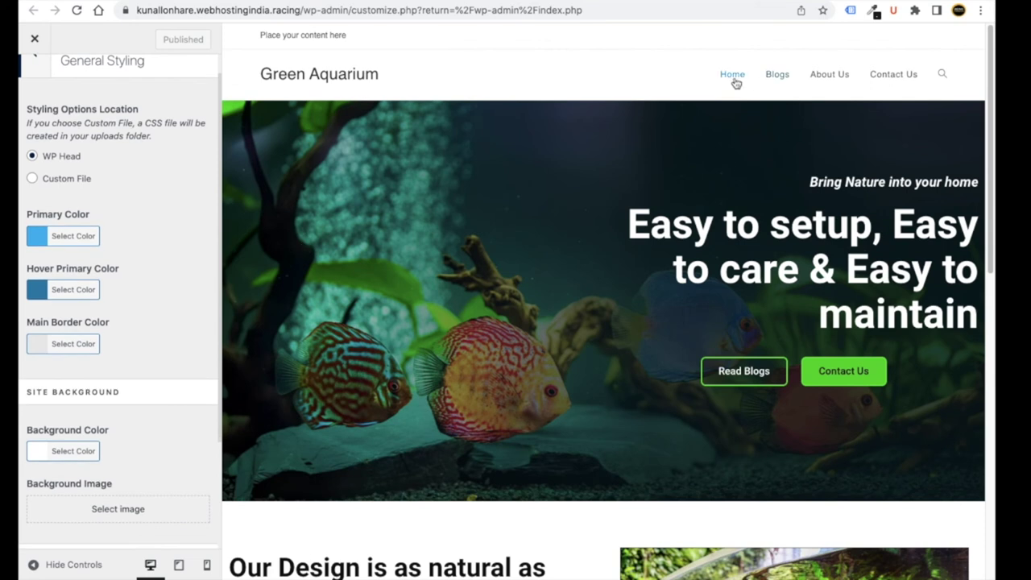
scroll(478, 226, down, 1)
click(34, 238)
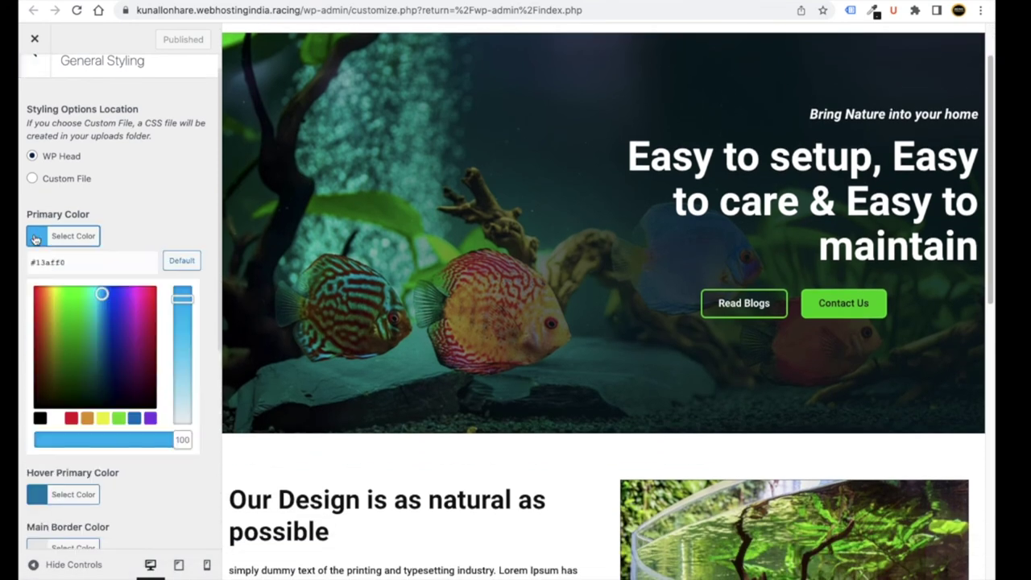
click(74, 297)
scroll(409, 293, up, 1)
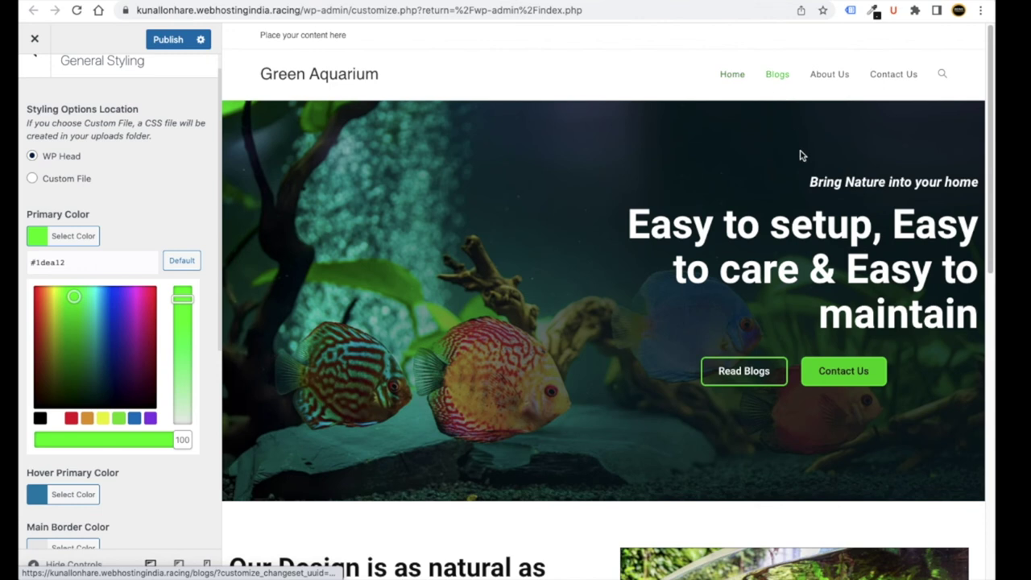
click(184, 292)
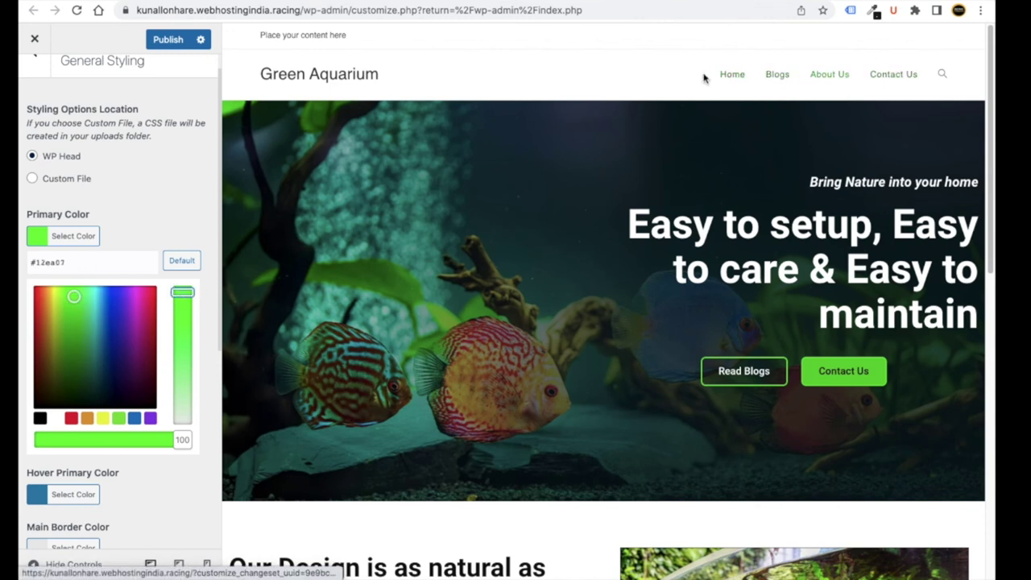
click(148, 216)
scroll(153, 268, down, 4)
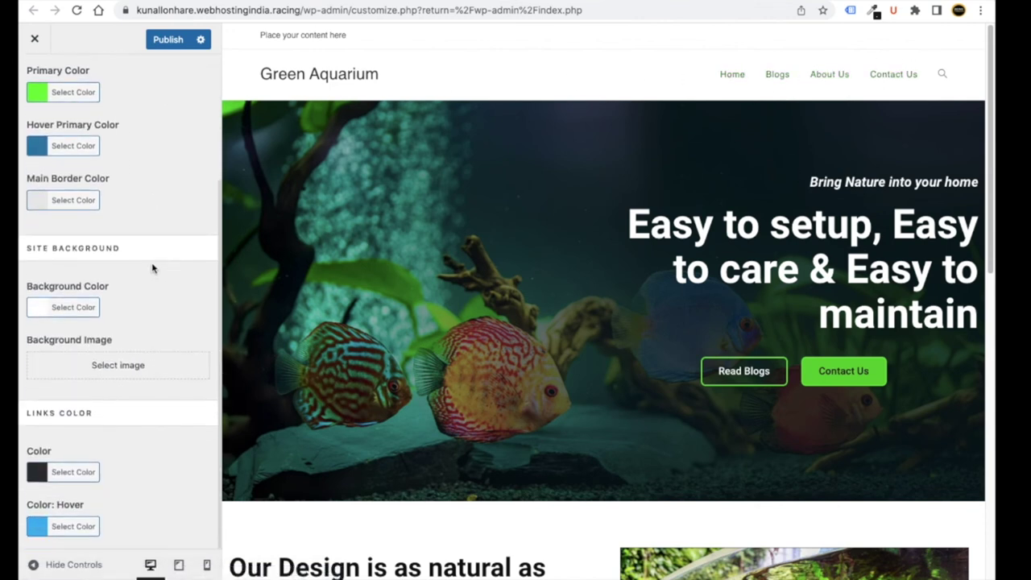
scroll(129, 304, up, 5)
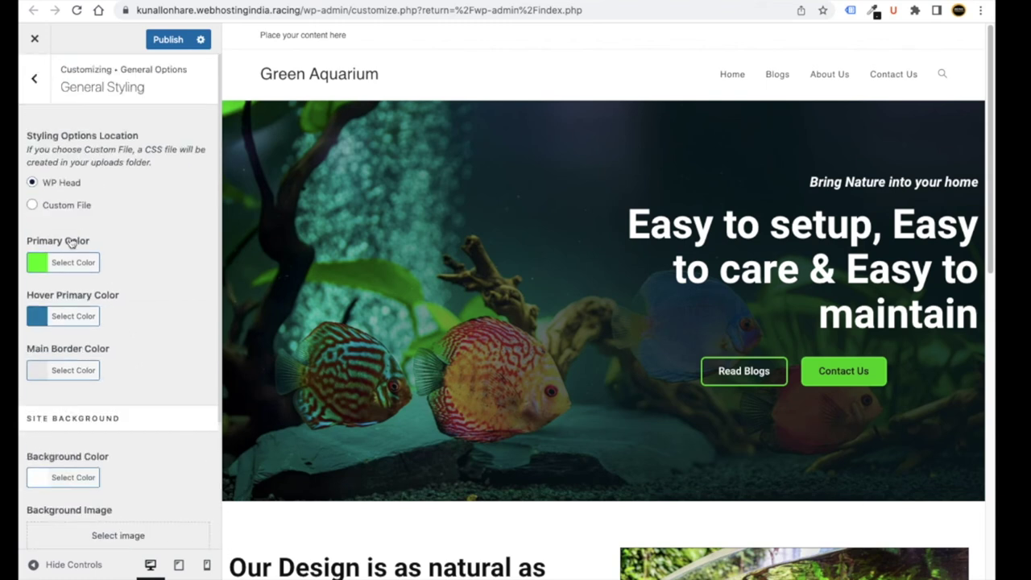
click(35, 80)
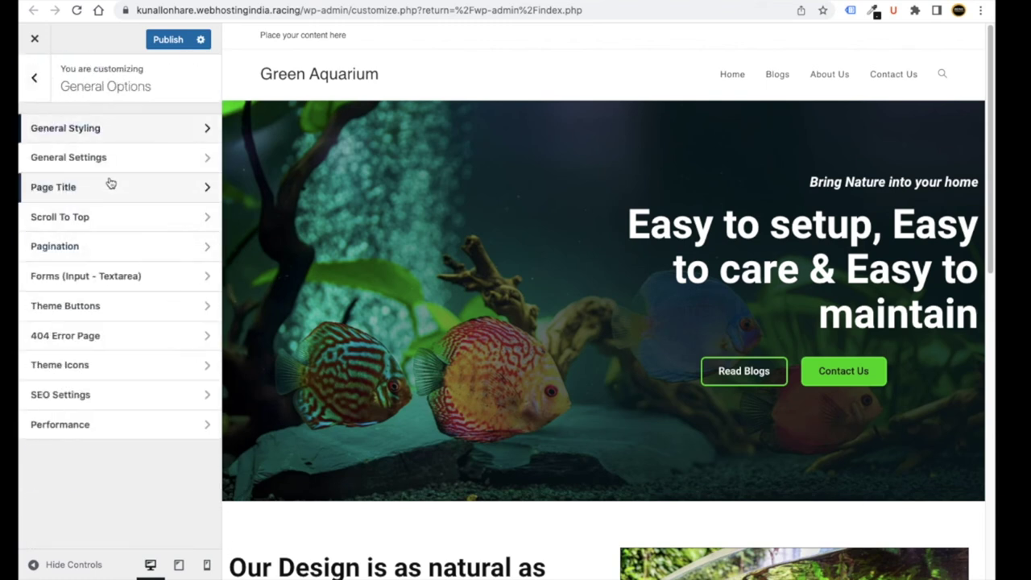
- In General Settings, switch the Pages layout to the fourth layout option
click(102, 158)
scroll(94, 298, down, 2)
scroll(94, 300, up, 2)
scroll(110, 304, down, 5)
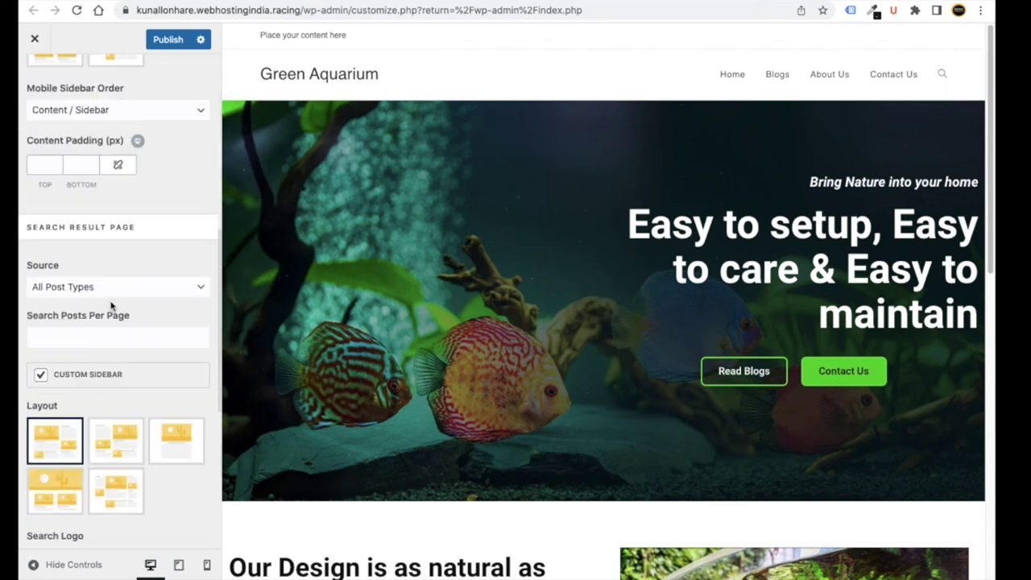
scroll(111, 305, up, 5)
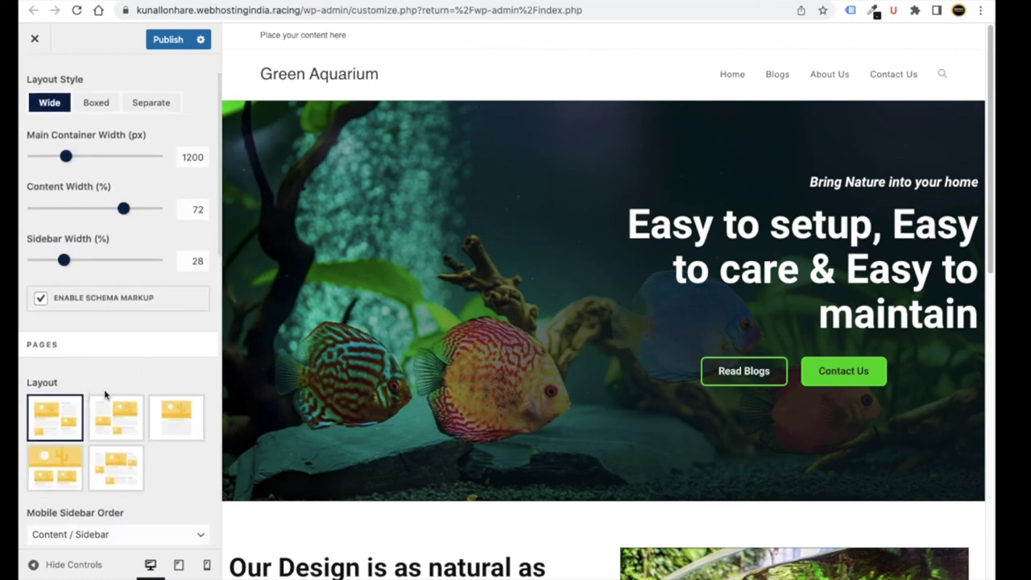
scroll(141, 379, down, 2)
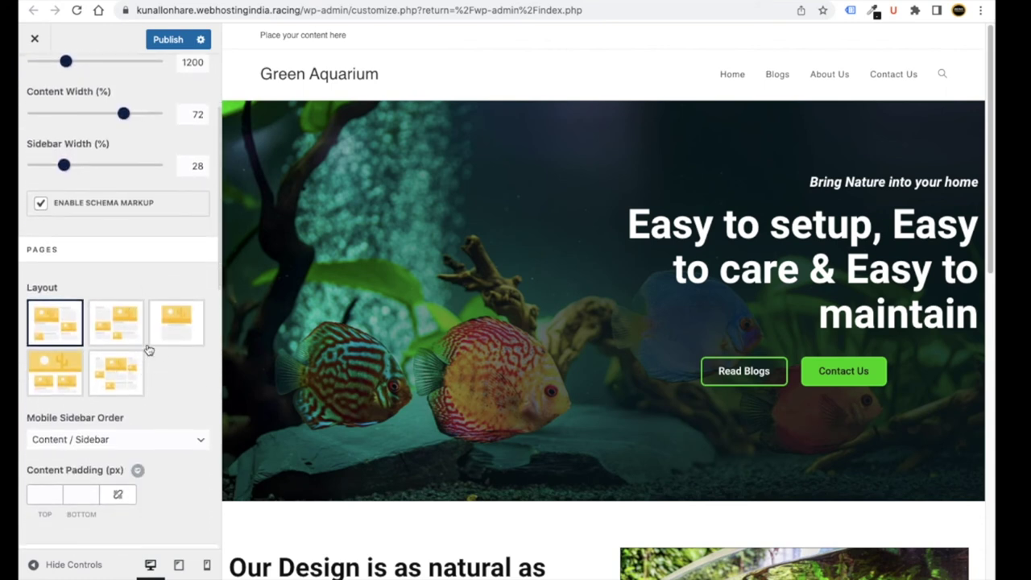
scroll(137, 354, down, 4)
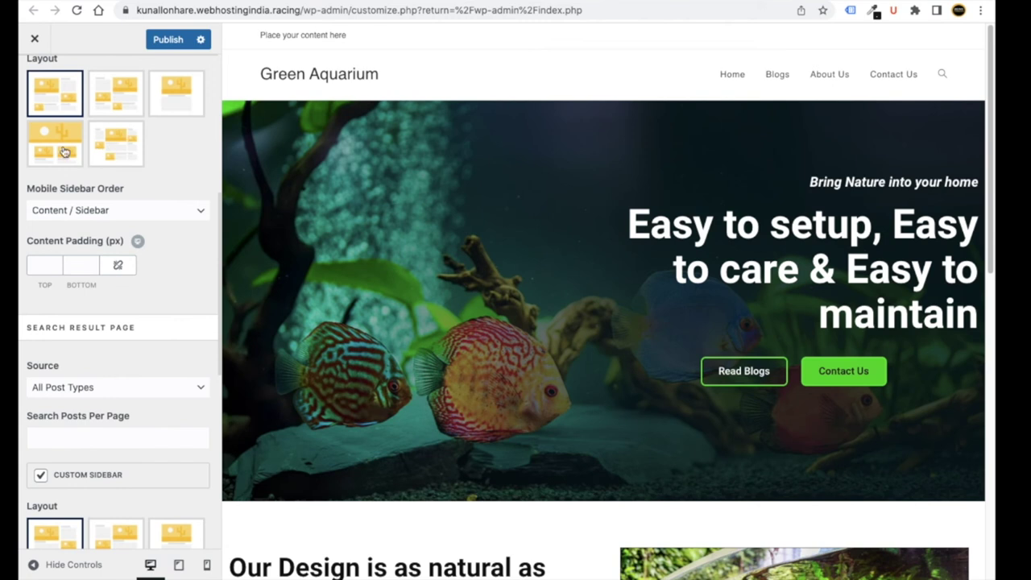
click(125, 101)
click(57, 142)
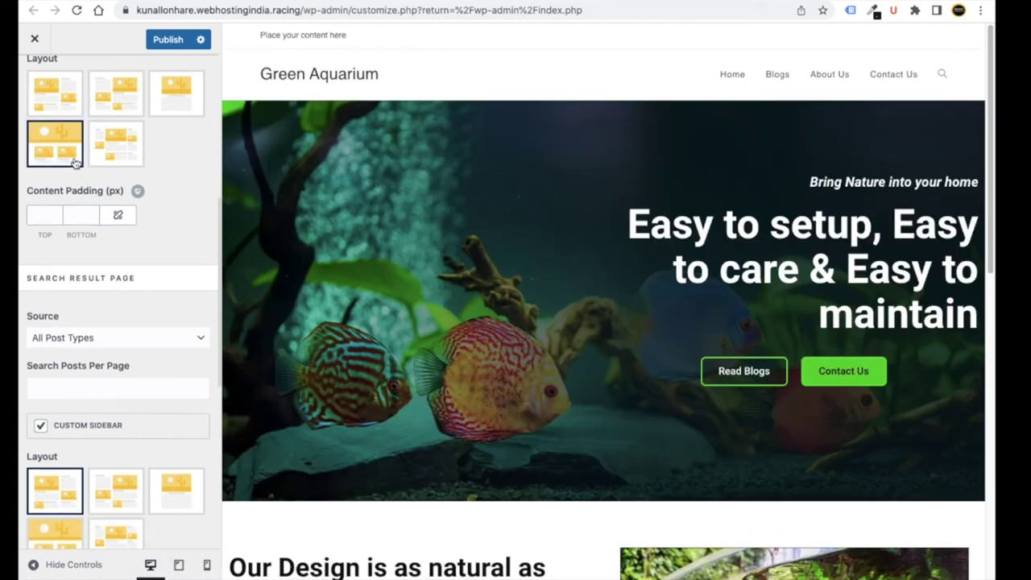
scroll(161, 322, down, 6)
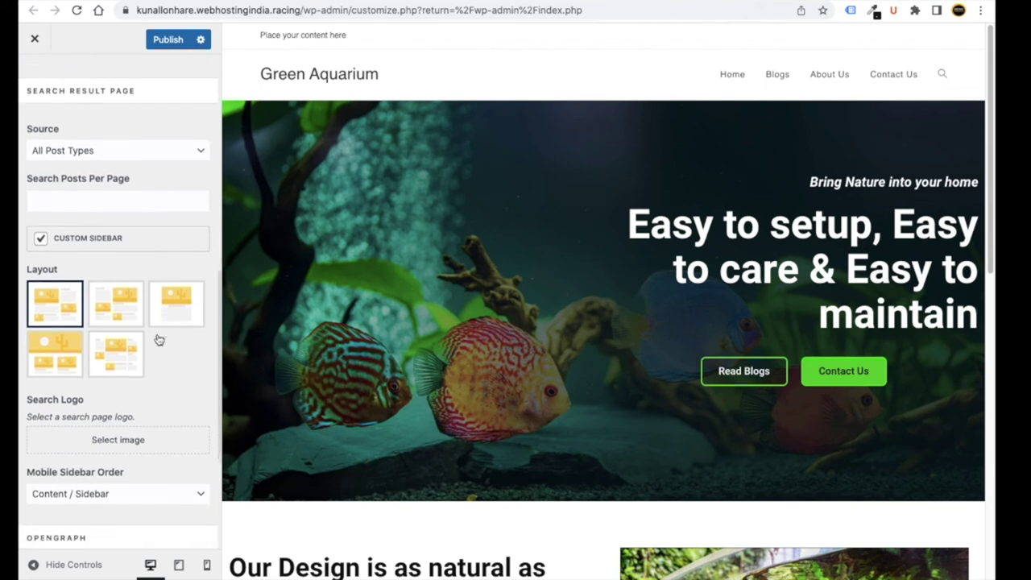
scroll(154, 349, down, 1)
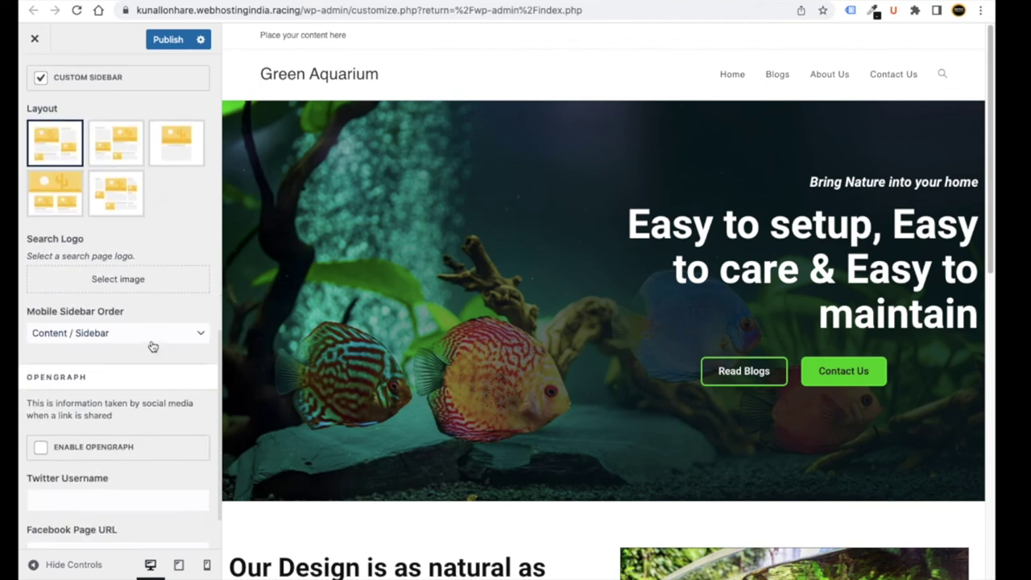
scroll(151, 337, down, 1)
scroll(137, 306, up, 8)
click(34, 75)
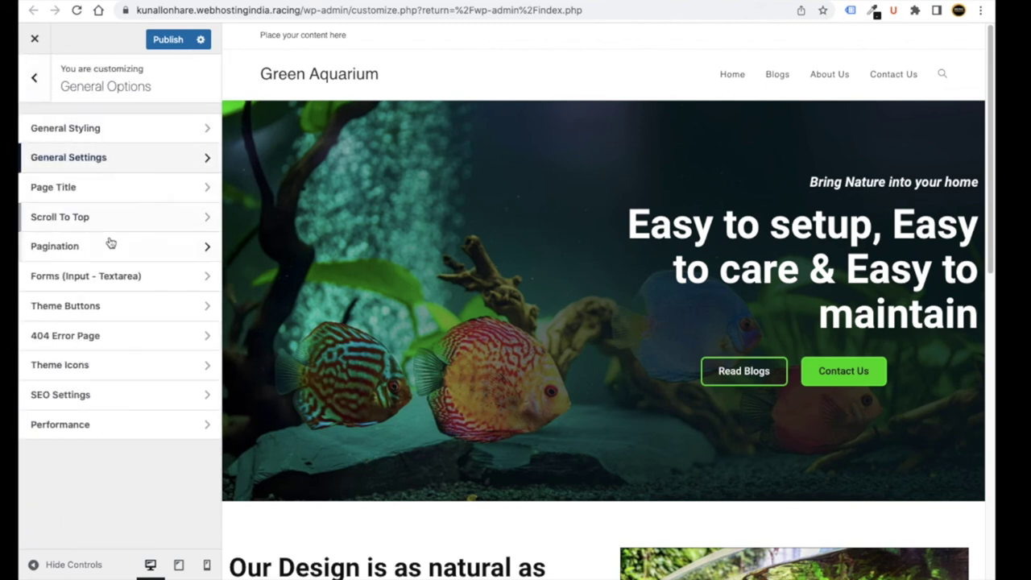
- Review the Page Title and Scroll To Top settings, then return to the main sections
click(85, 192)
scroll(143, 271, down, 5)
scroll(121, 242, up, 6)
click(35, 78)
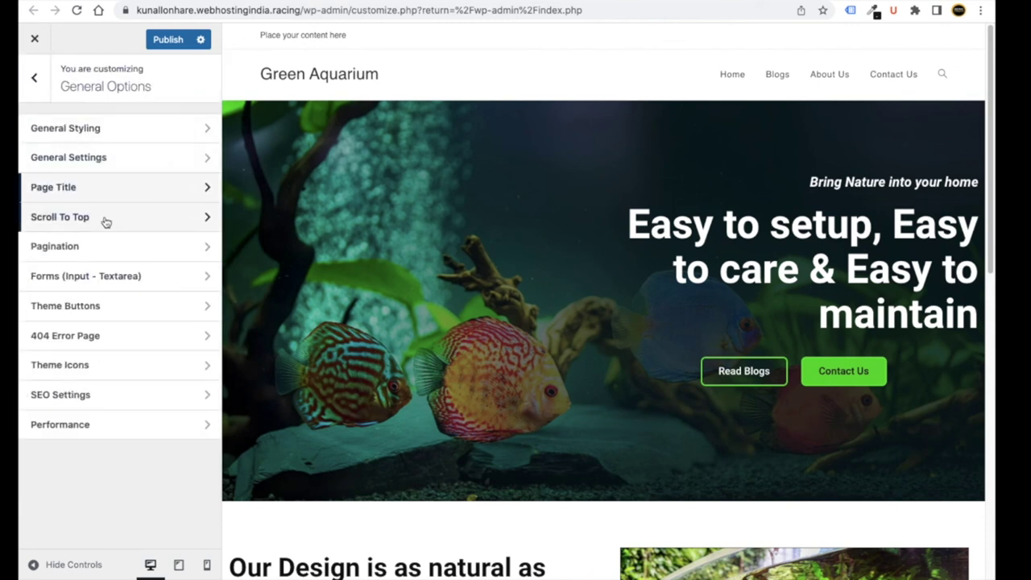
click(106, 222)
scroll(944, 547, down, 15)
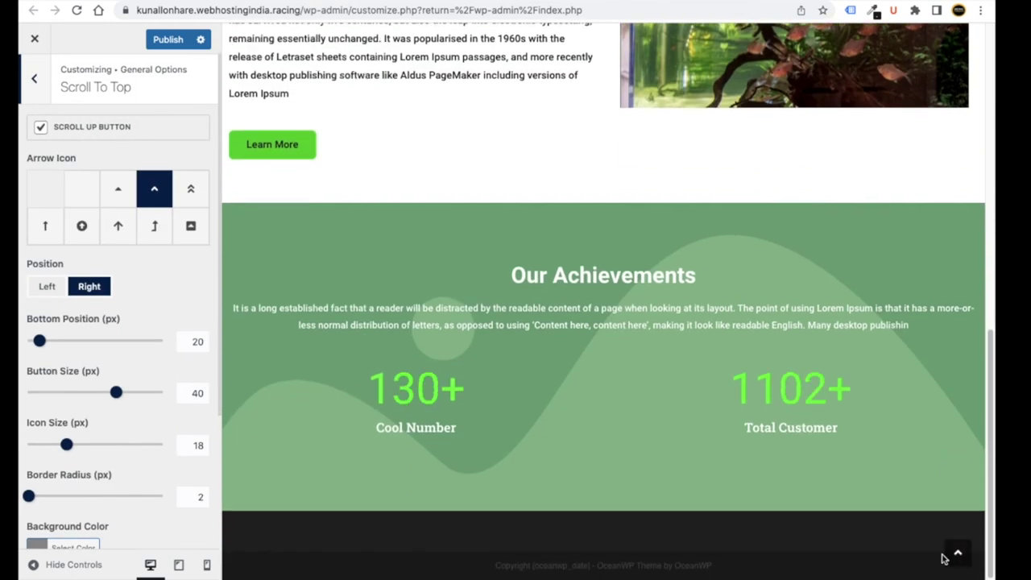
scroll(957, 555, up, 1)
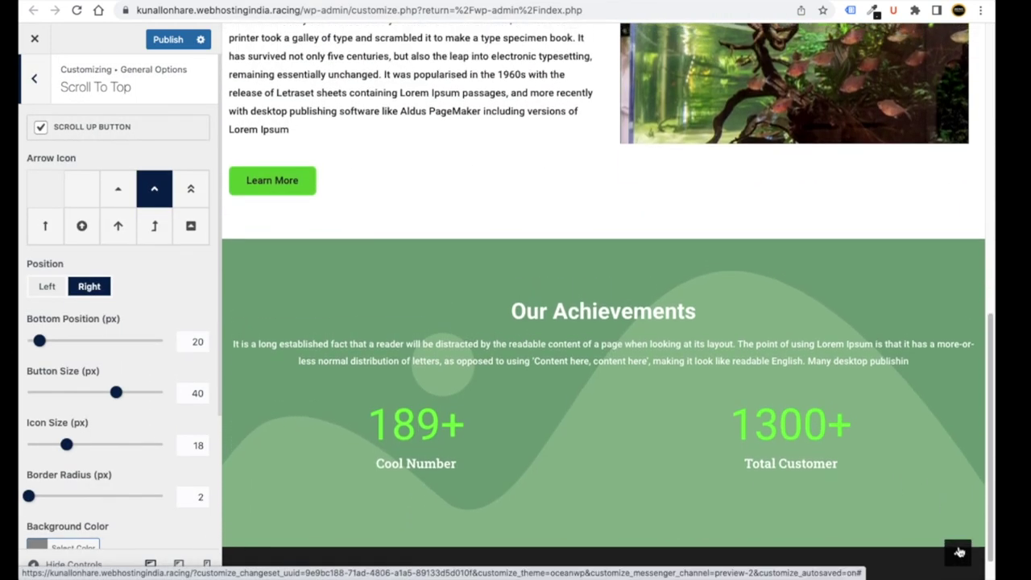
scroll(960, 552, up, 1)
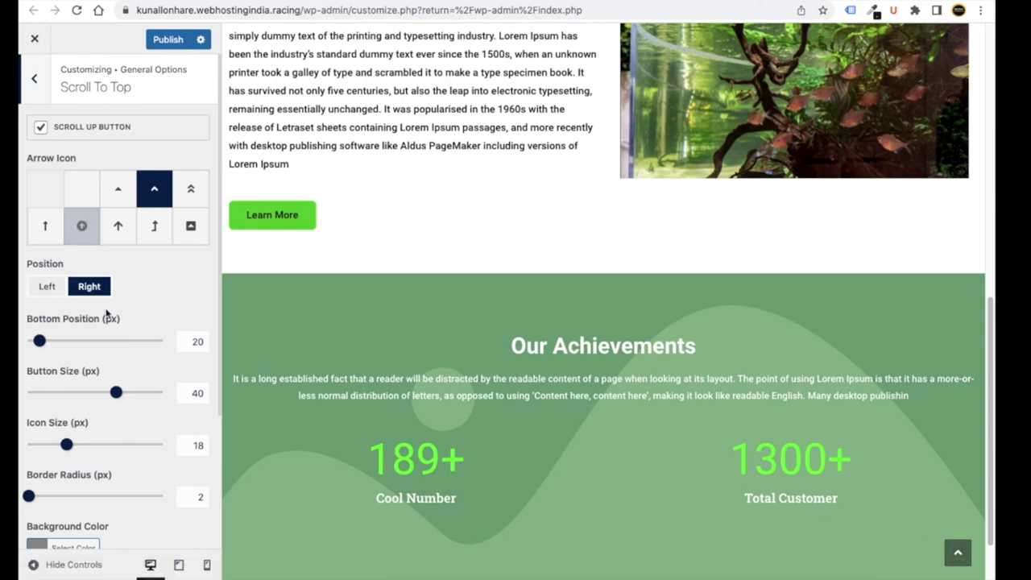
click(34, 81)
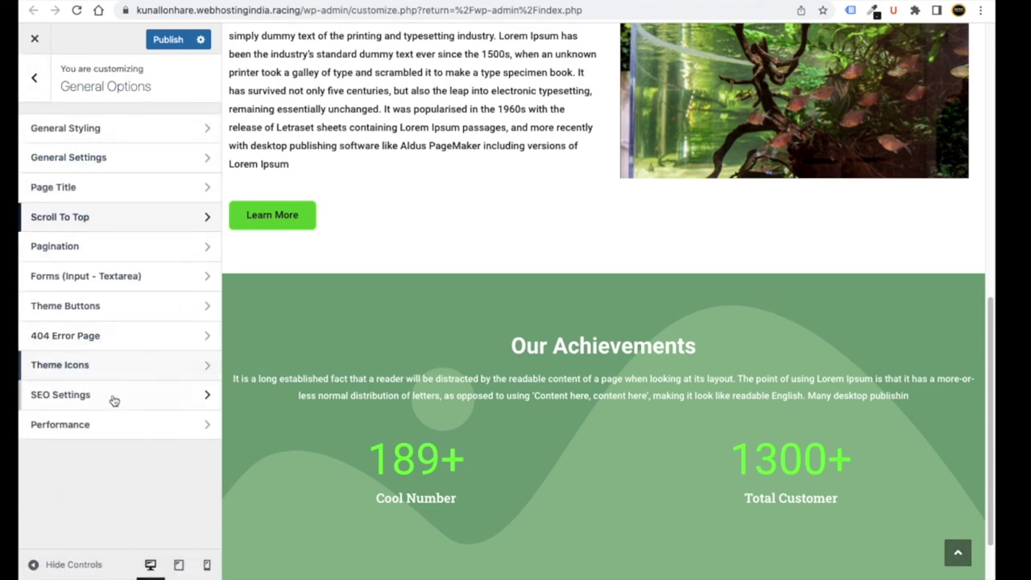
click(35, 85)
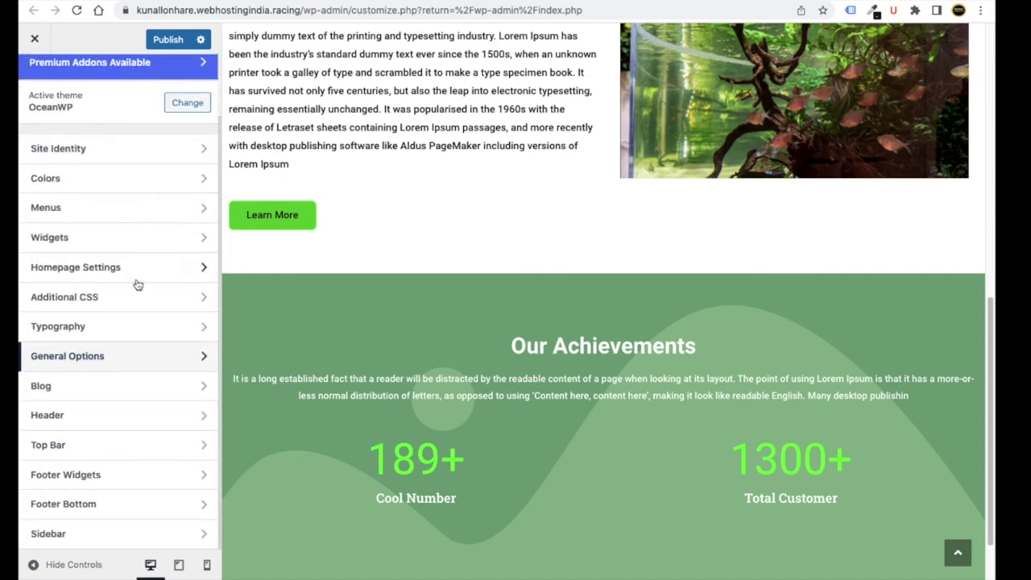
- Go to Blog > Blog Entries and load the Blogs page in the preview
click(113, 390)
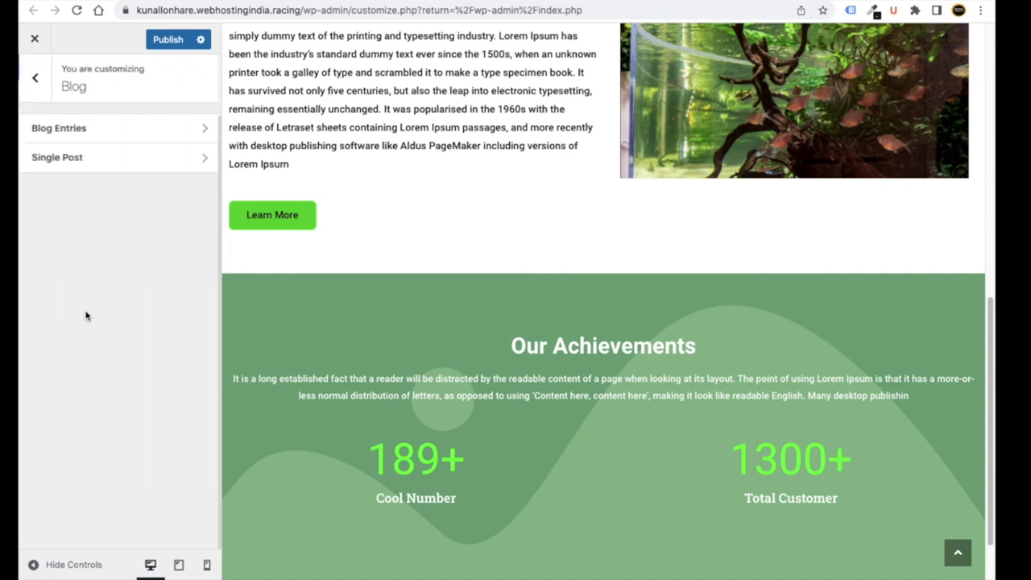
click(80, 128)
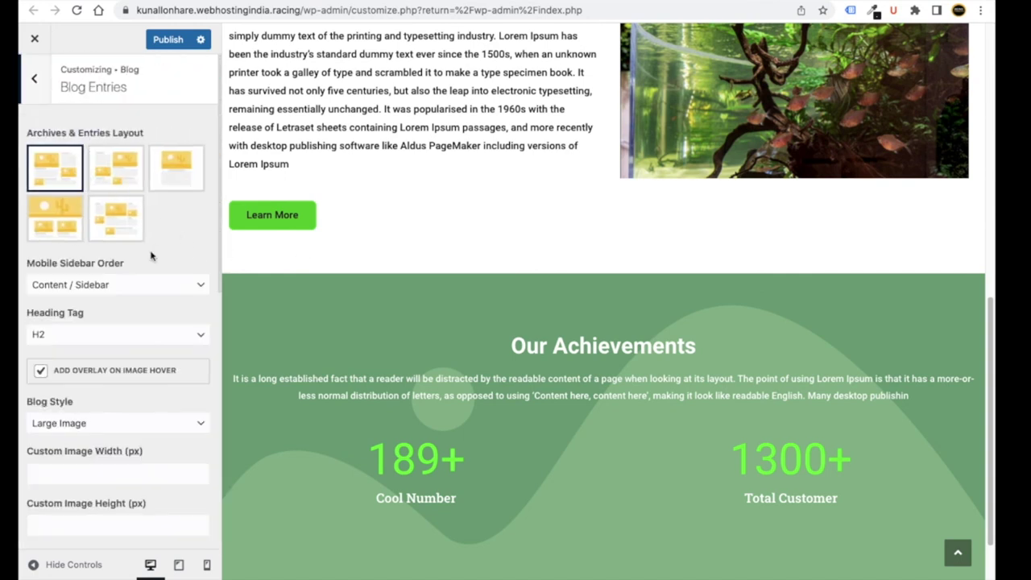
scroll(382, 296, up, 10)
click(776, 73)
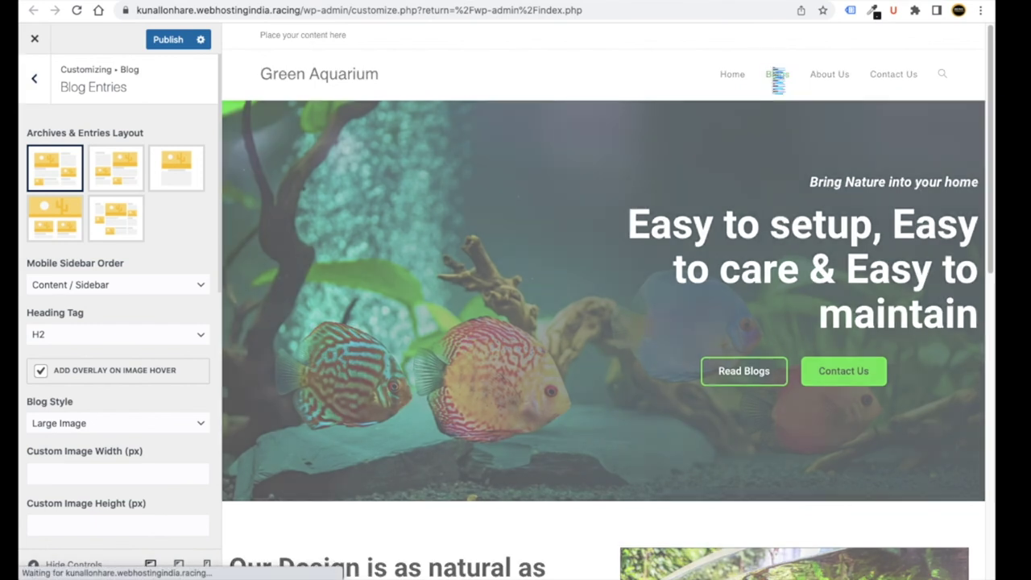
scroll(508, 290, down, 3)
scroll(465, 298, up, 3)
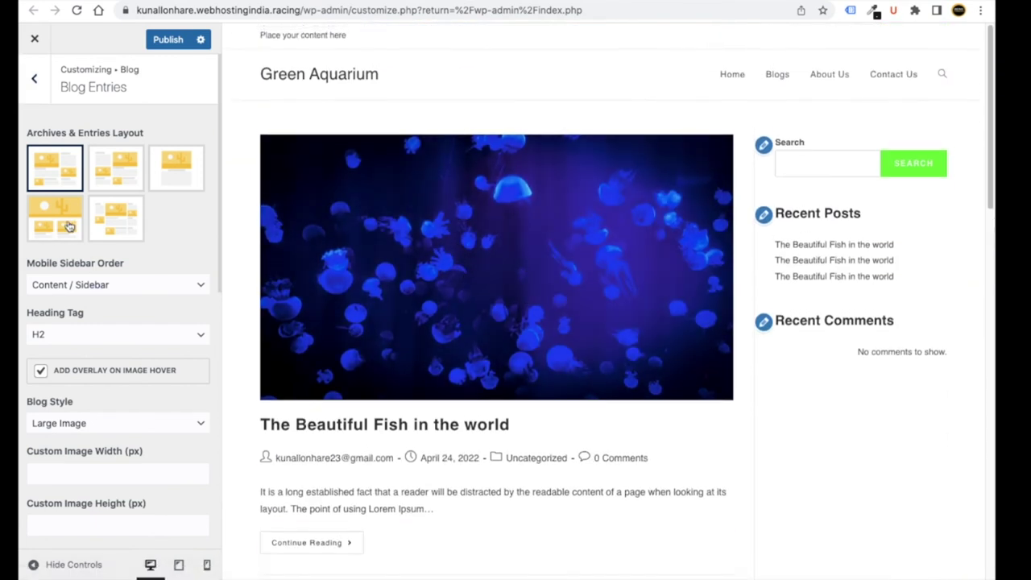
- Set the Archives & Entries Layout to full width with no sidebar
click(104, 183)
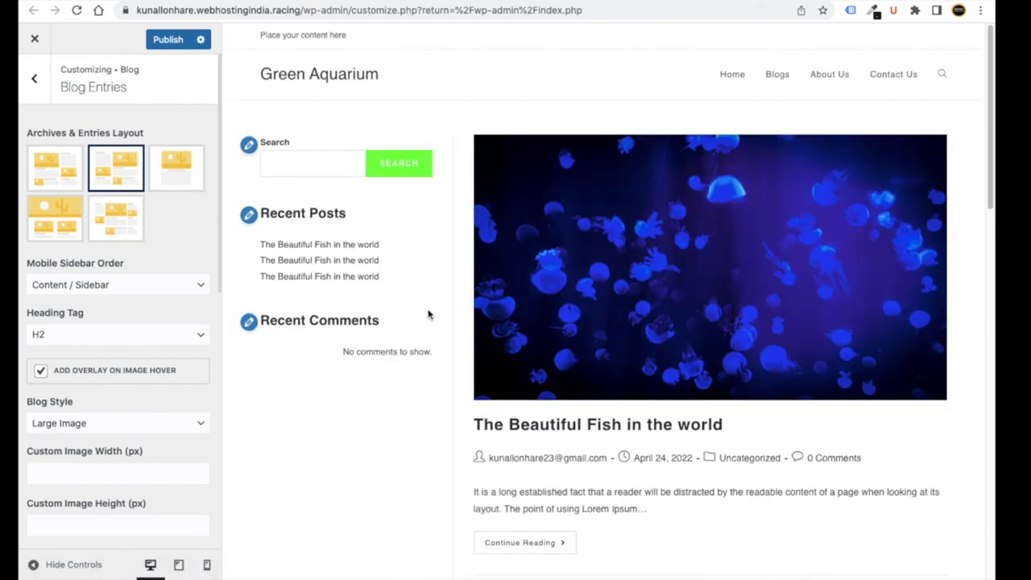
click(165, 175)
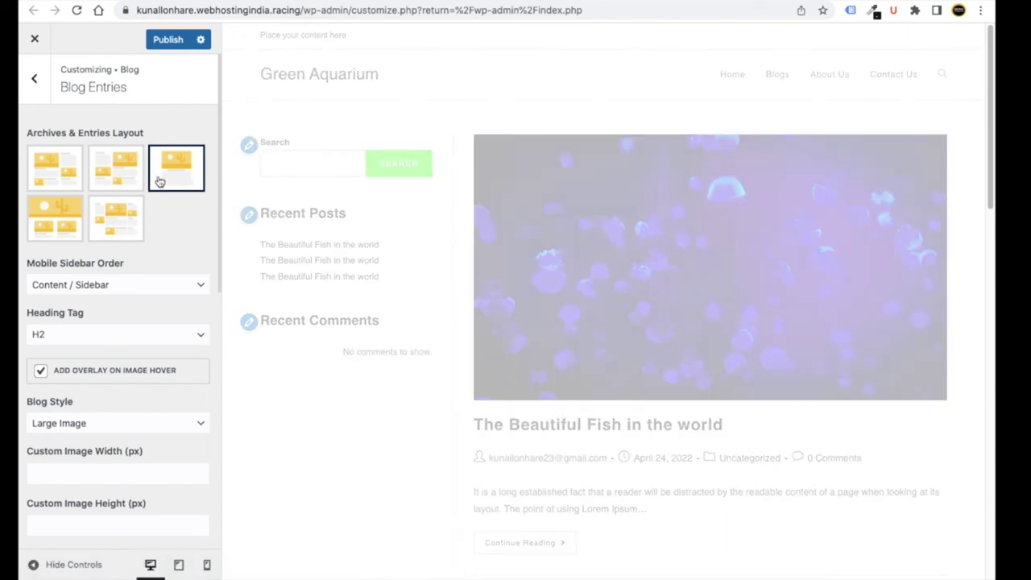
scroll(483, 346, down, 5)
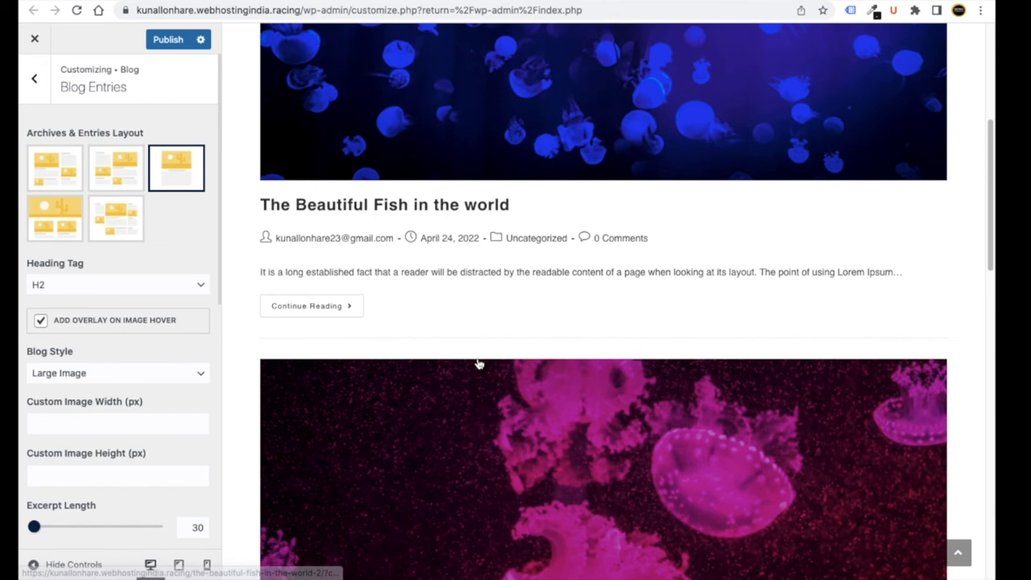
scroll(476, 363, up, 5)
scroll(477, 363, down, 10)
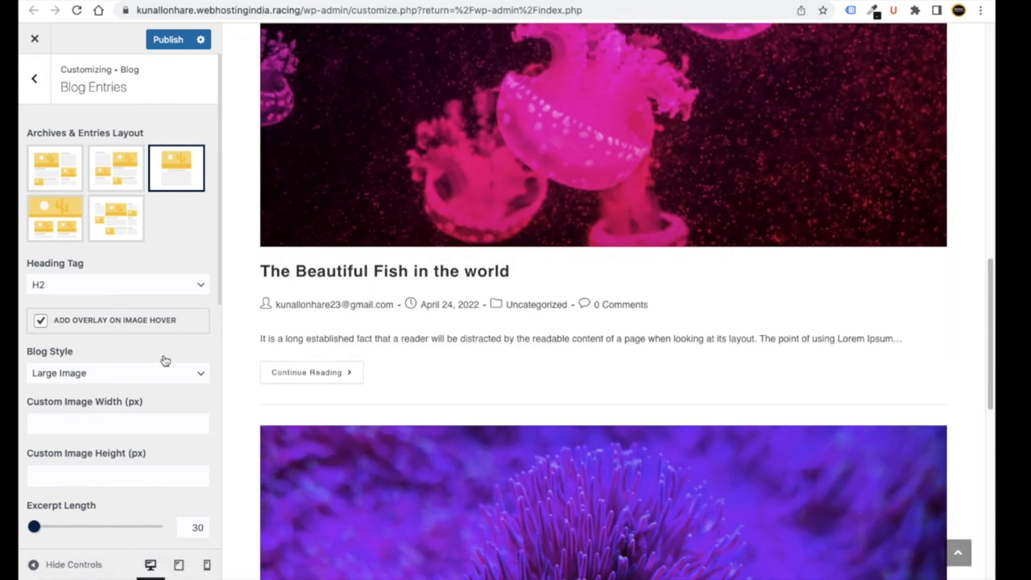
scroll(161, 361, down, 1)
scroll(141, 351, down, 5)
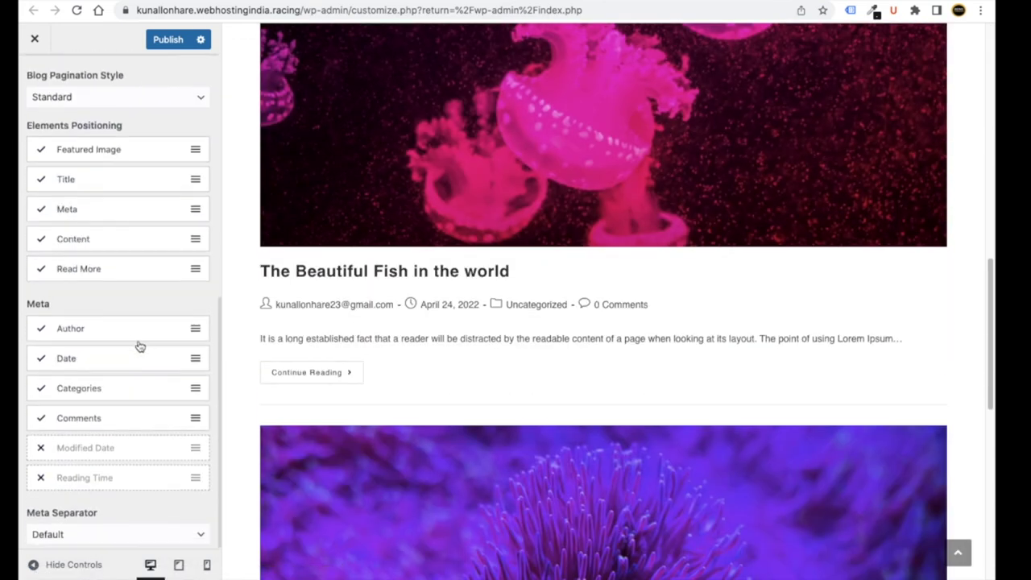
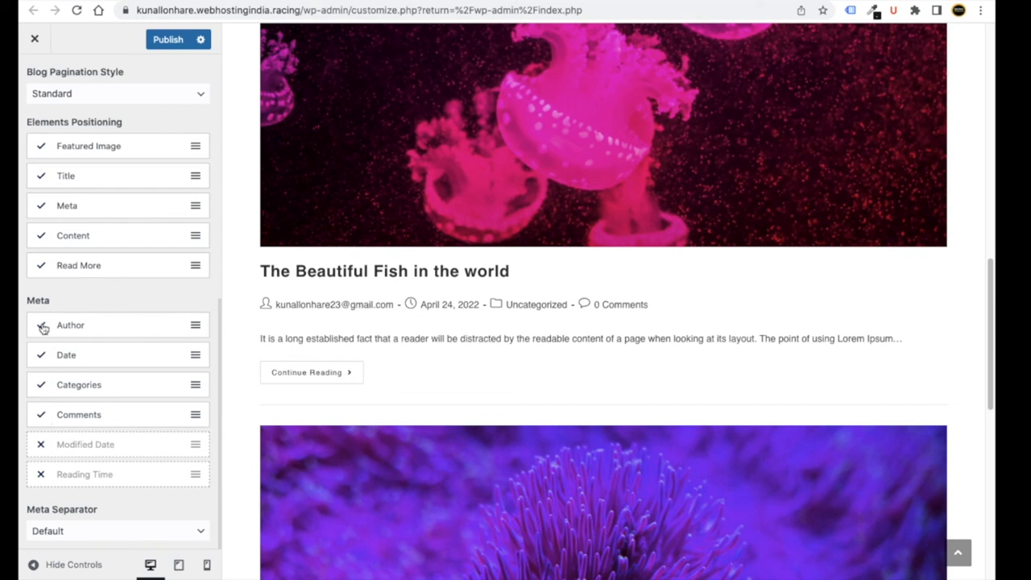
- Try the blog layouts, set Blog Entries to the Full Width no-sidebar layout, and publish
scroll(121, 469, up, 6)
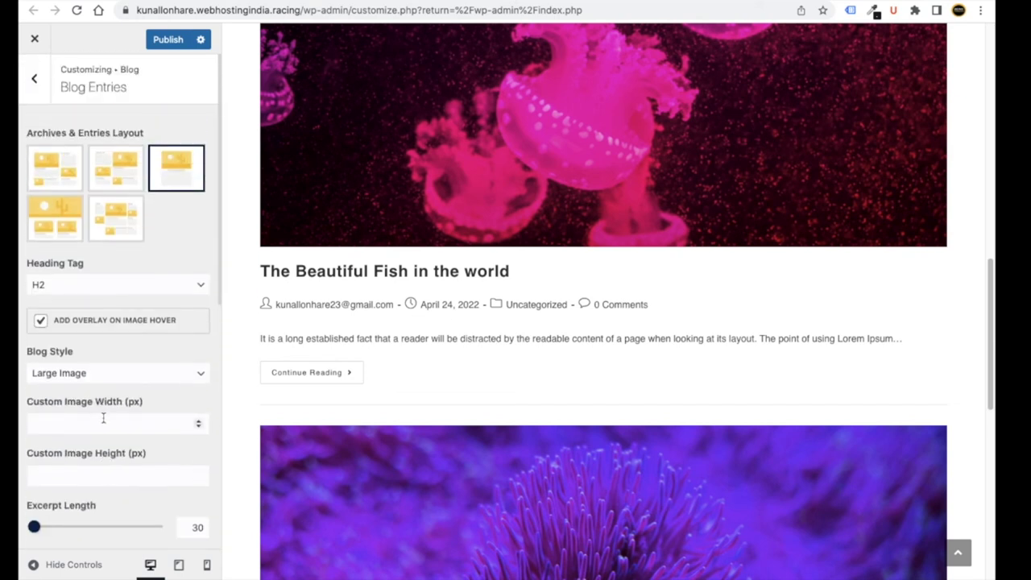
click(105, 223)
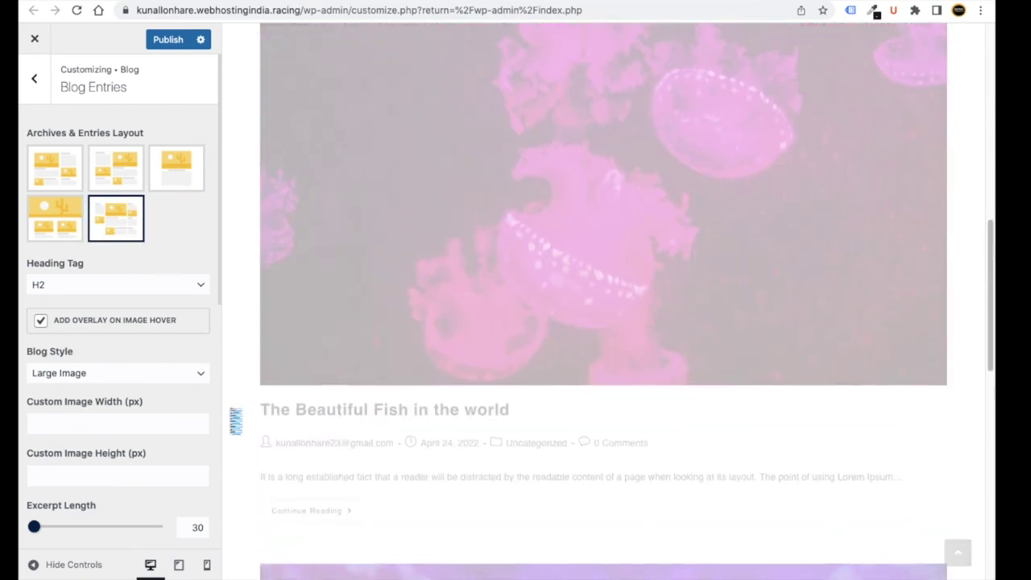
scroll(351, 465, down, 7)
scroll(308, 444, up, 7)
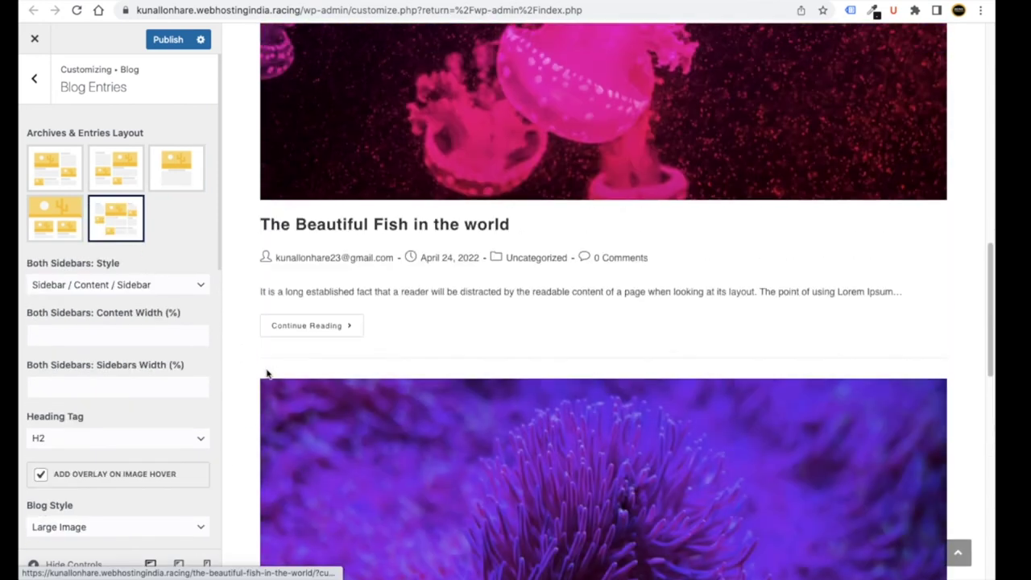
scroll(321, 412, up, 8)
click(57, 223)
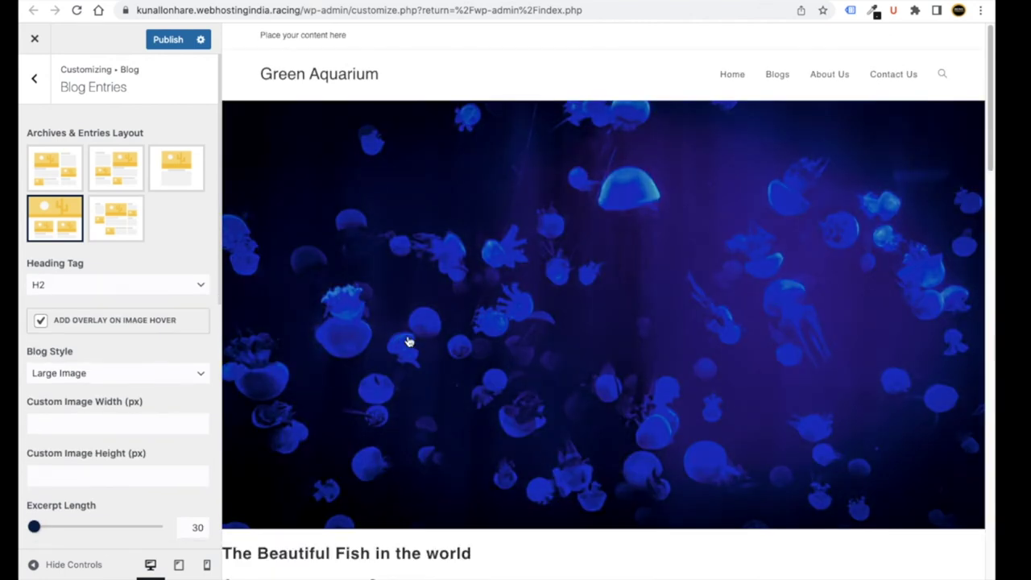
scroll(507, 395, down, 9)
scroll(500, 400, down, 6)
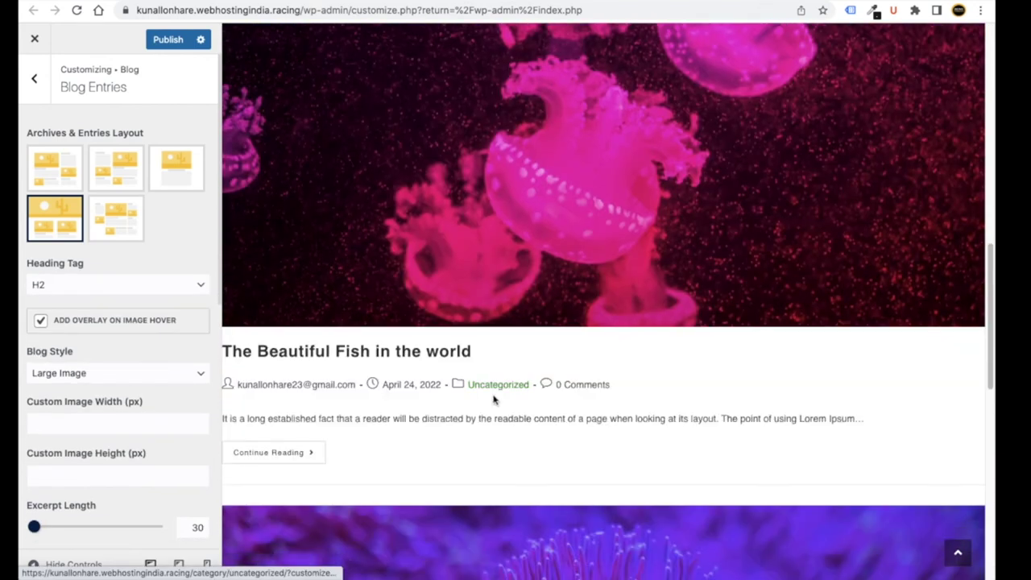
click(178, 179)
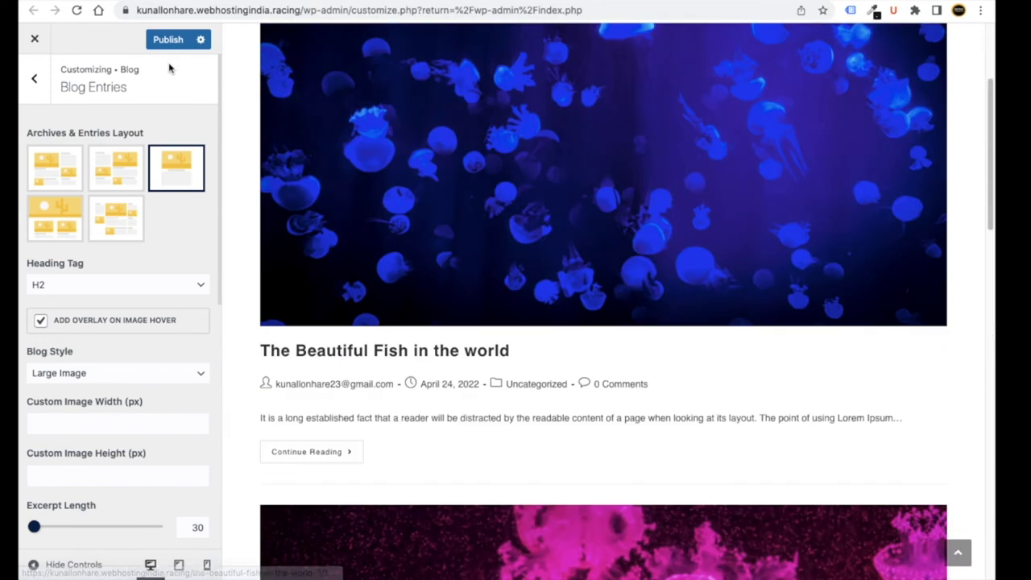
click(166, 40)
- Open the Blog > Single Post settings and preview a post page
click(34, 78)
click(89, 156)
scroll(129, 226, down, 2)
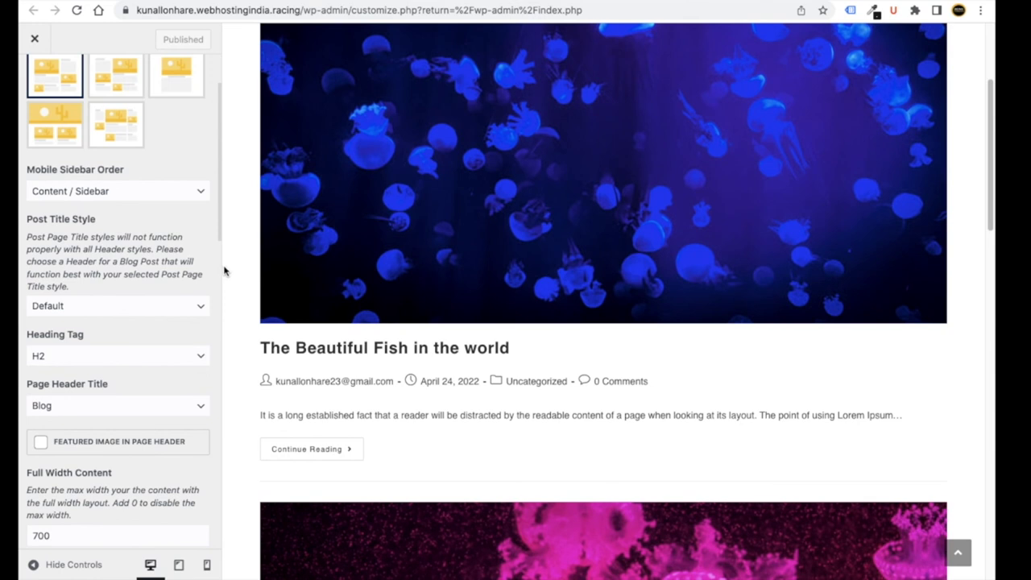
click(368, 347)
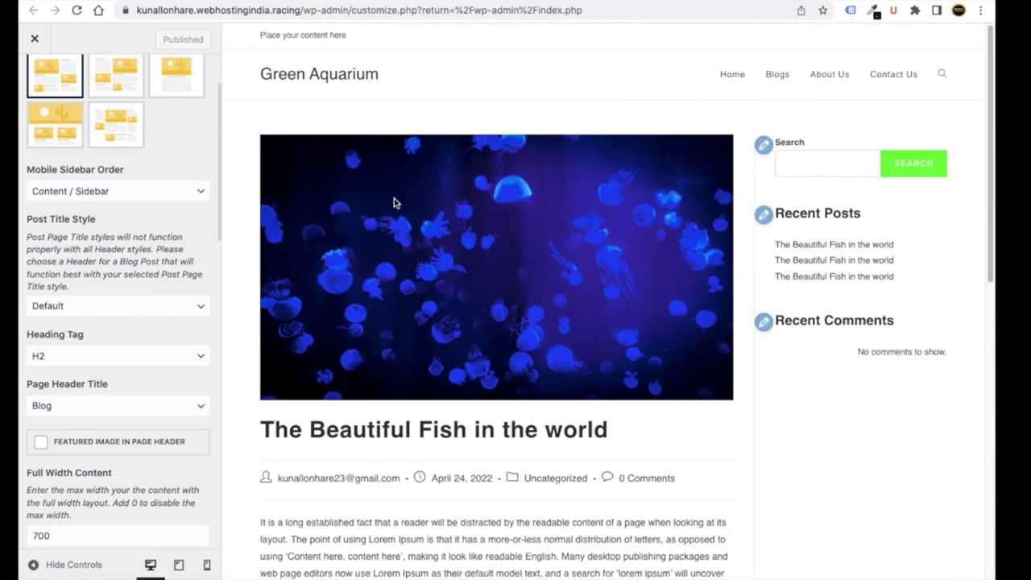
- After trying Left Sidebar, set single posts to the Full Width layout and publish
scroll(472, 315, down, 3)
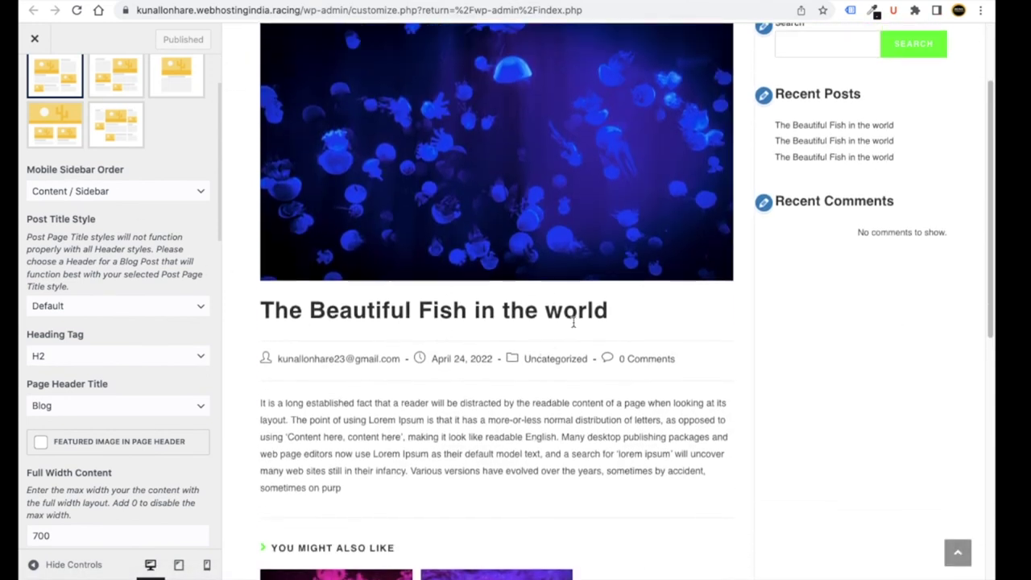
scroll(574, 320, down, 2)
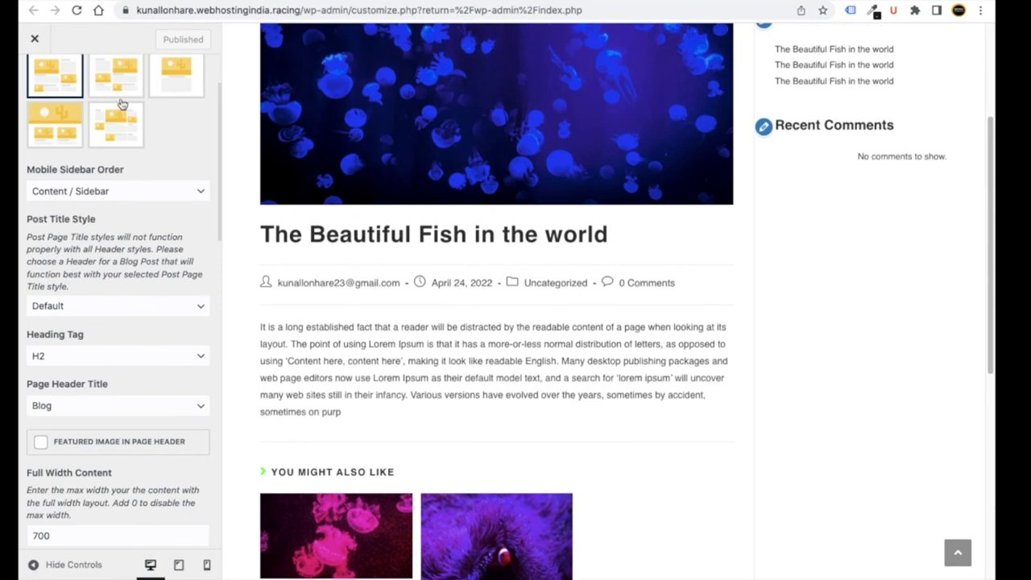
click(118, 88)
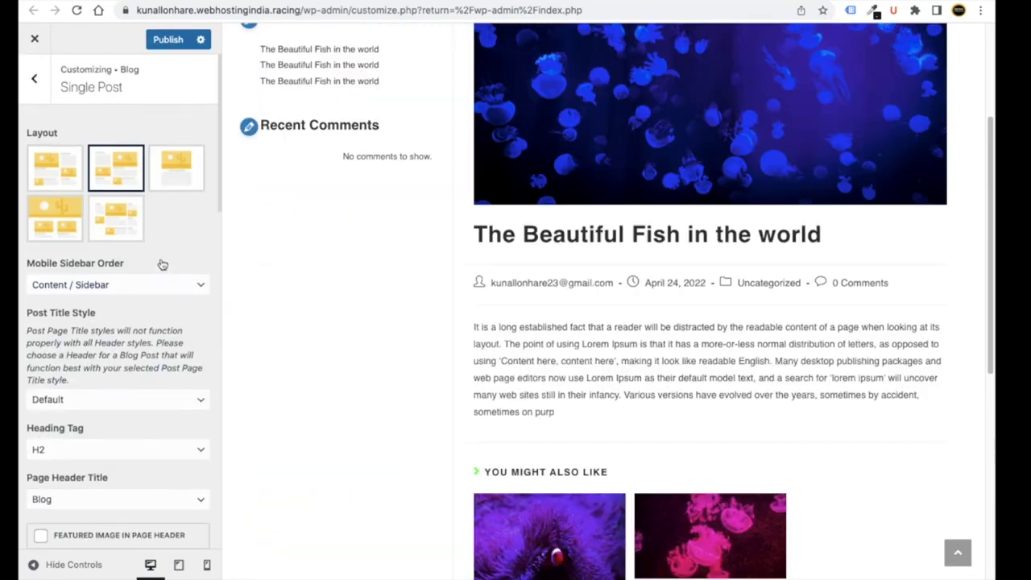
click(169, 177)
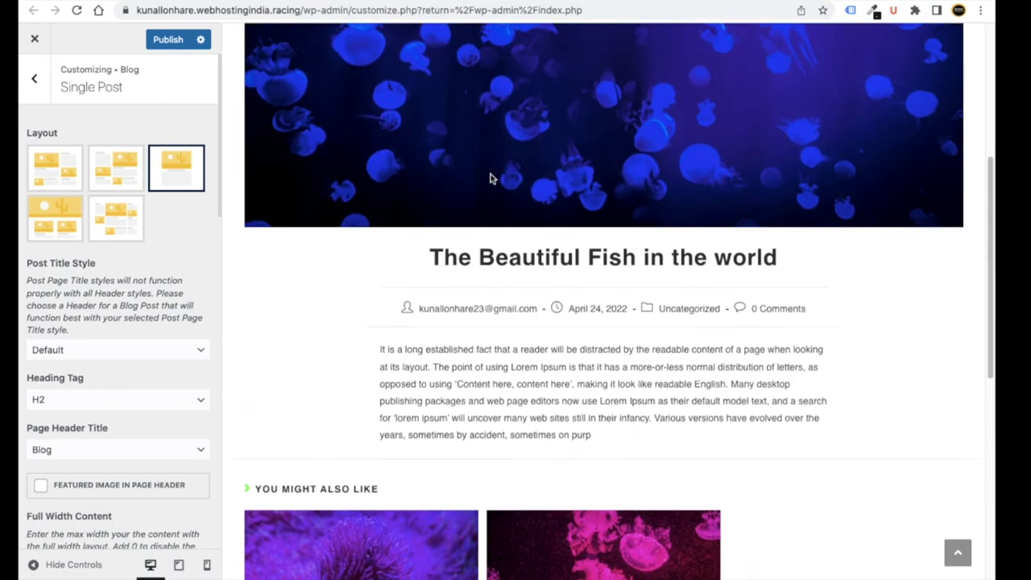
scroll(532, 194, down, 2)
scroll(532, 295, down, 5)
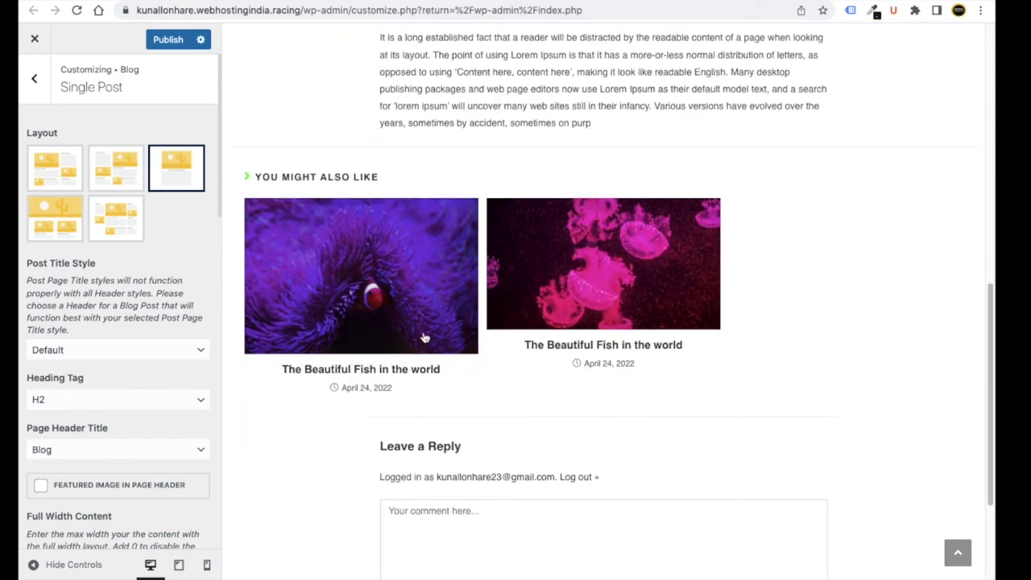
scroll(256, 282, up, 3)
click(169, 39)
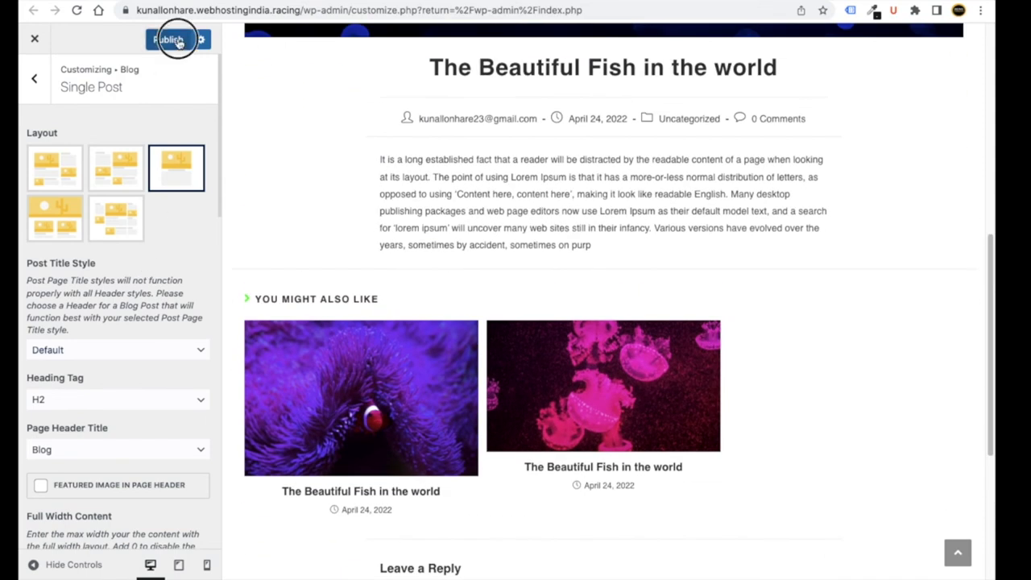
- Go from the Blog panel to the Header > General settings
click(38, 90)
click(40, 95)
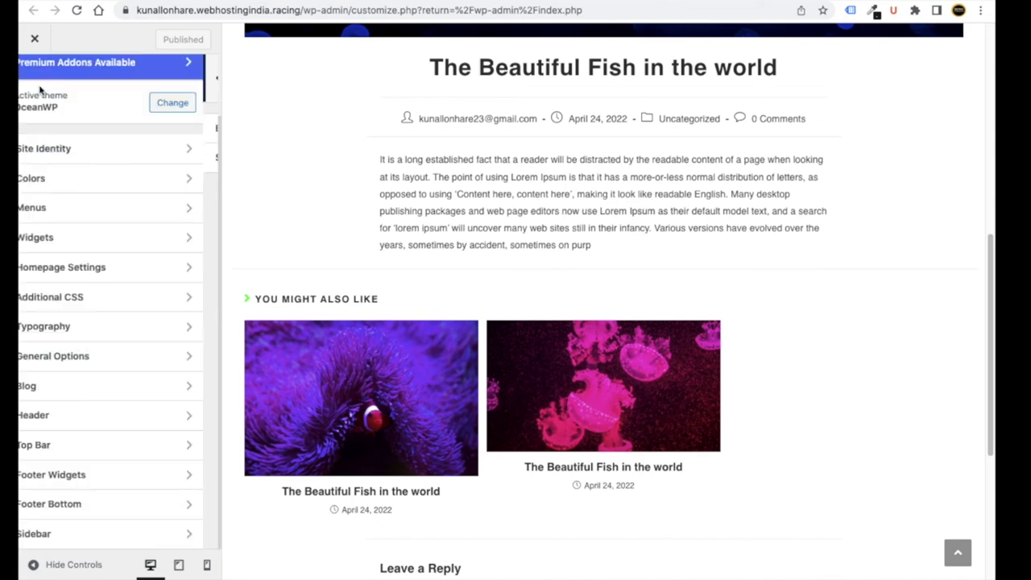
click(126, 417)
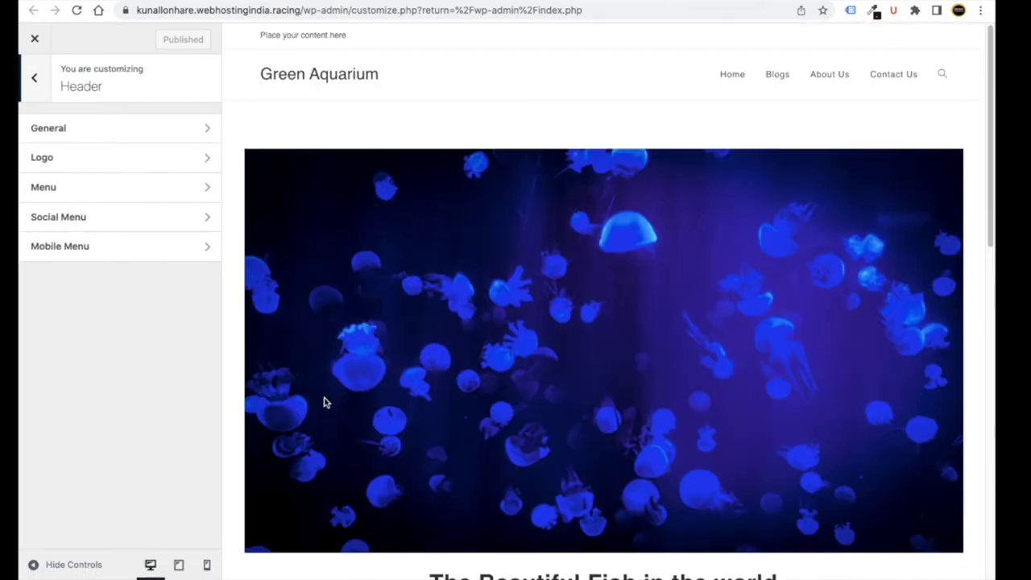
click(115, 131)
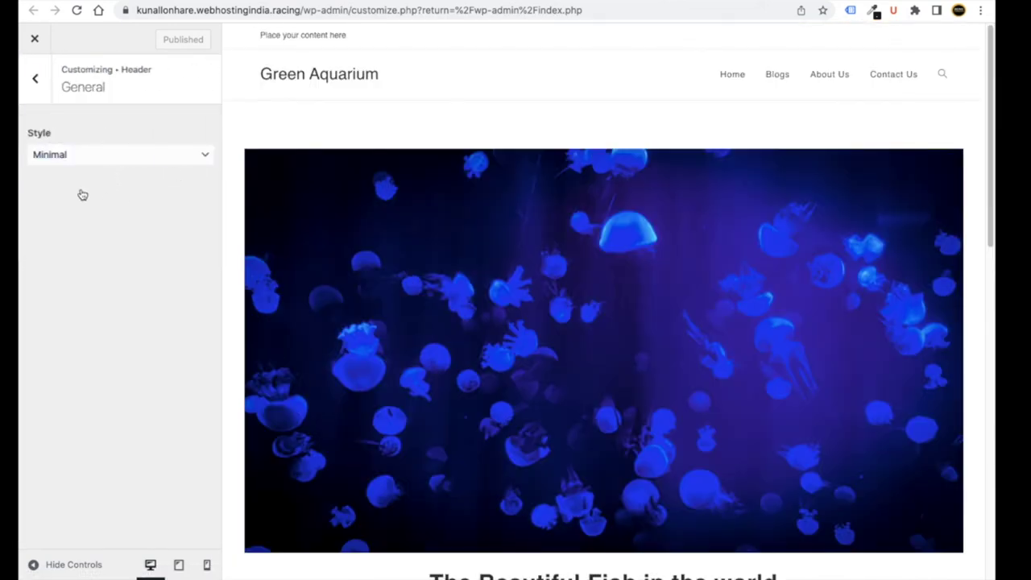
- Try the header height slider, then move to the Header > Logo settings
drag(86, 209, 93, 208)
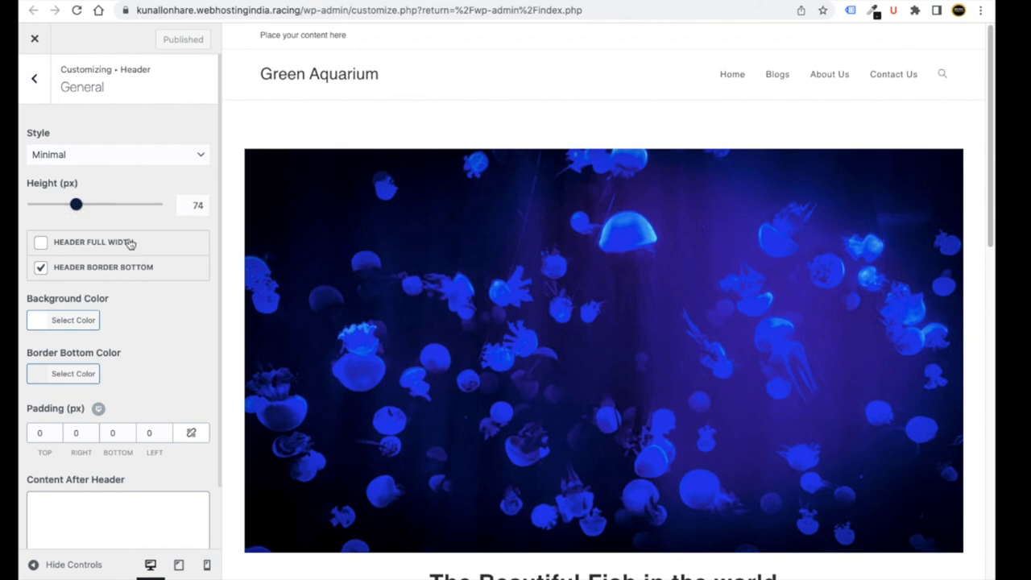
scroll(148, 310, down, 2)
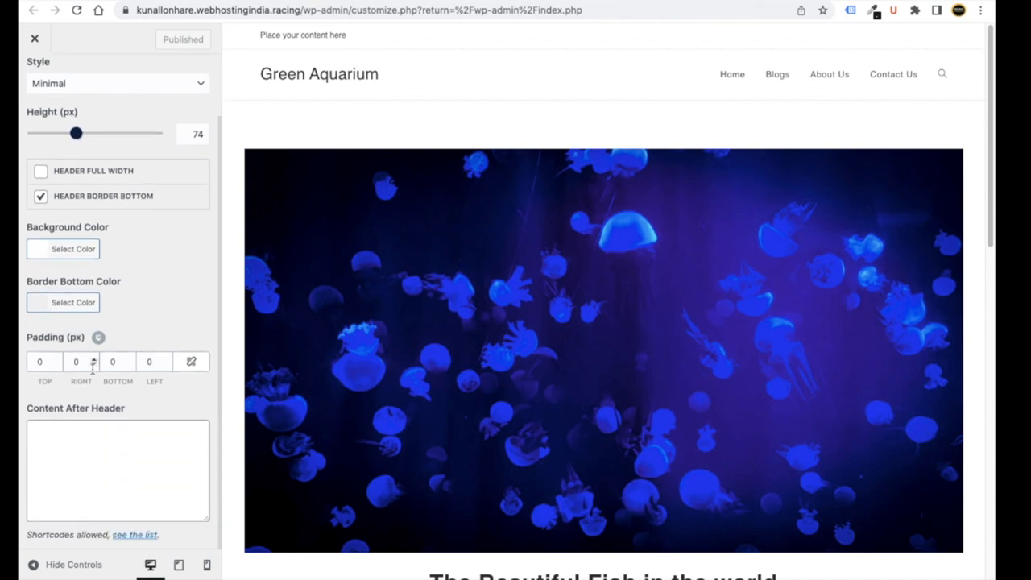
scroll(157, 330, up, 2)
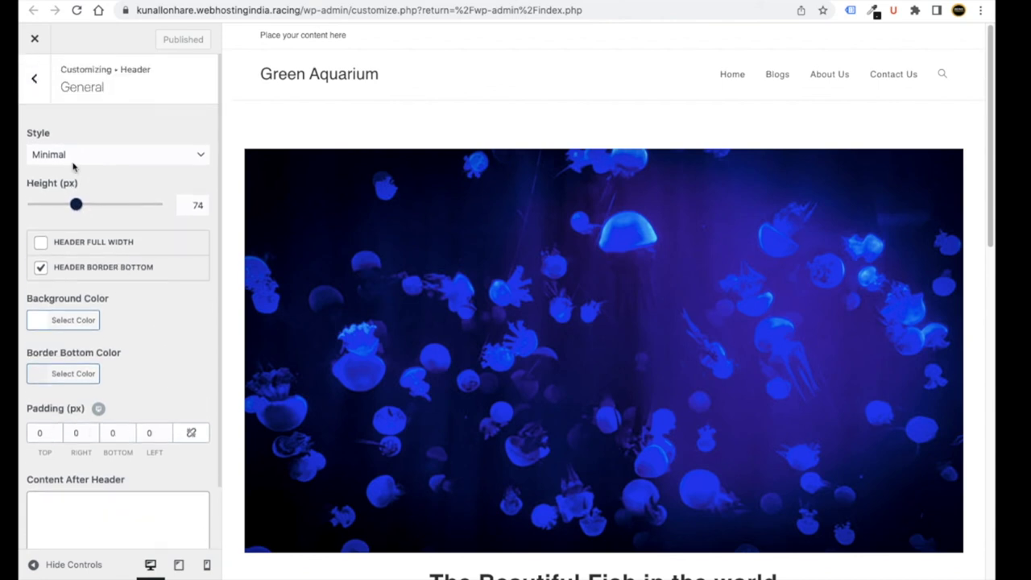
click(34, 78)
click(87, 164)
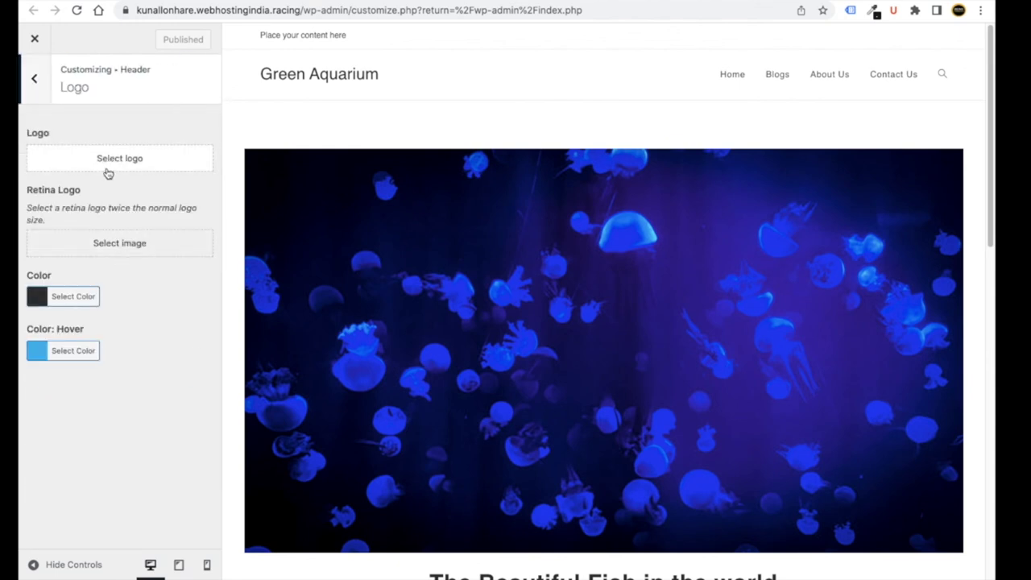
- Choose the Being Commerce image as the header logo, skipping cropping
click(107, 169)
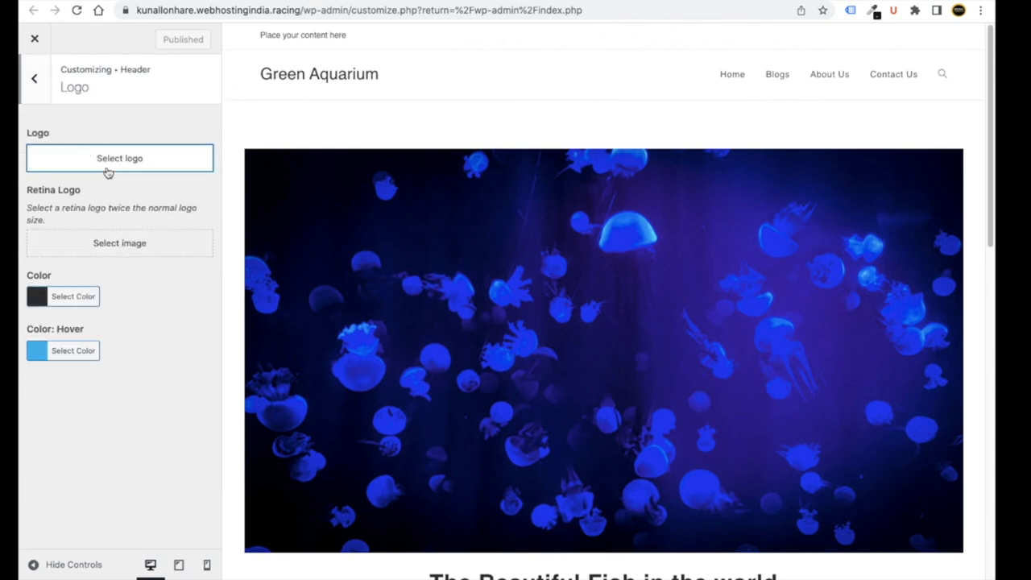
click(133, 169)
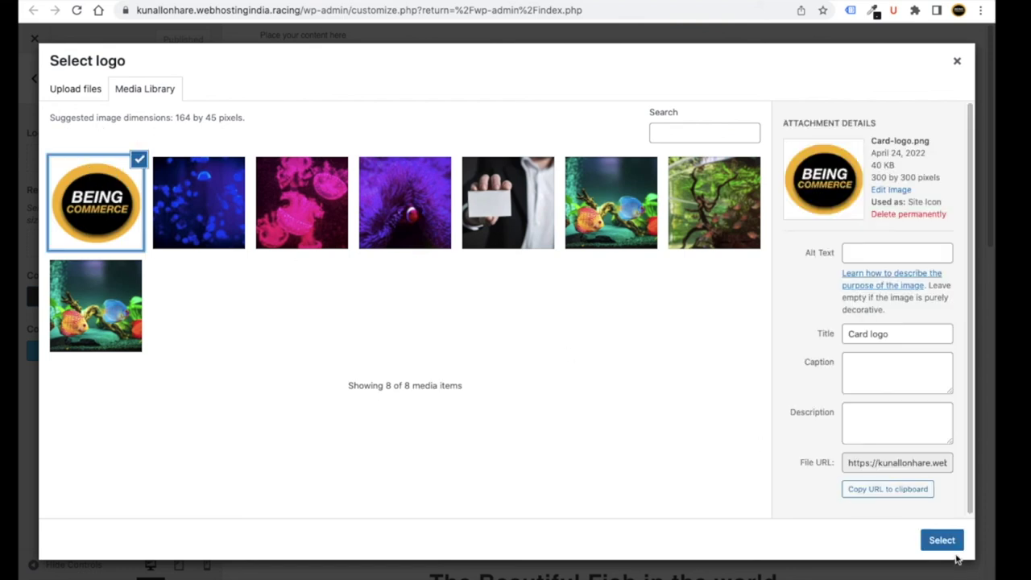
click(945, 542)
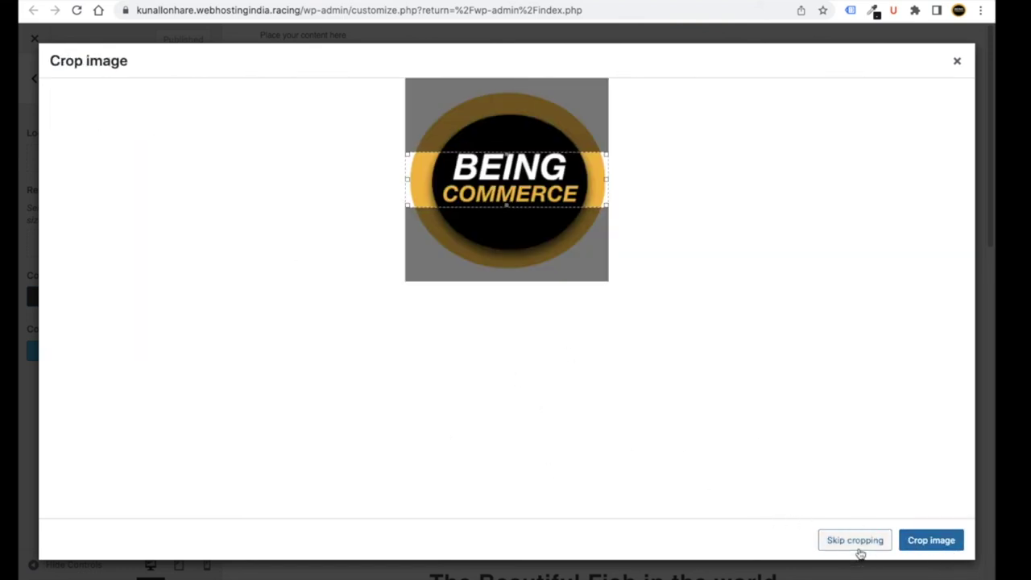
click(855, 541)
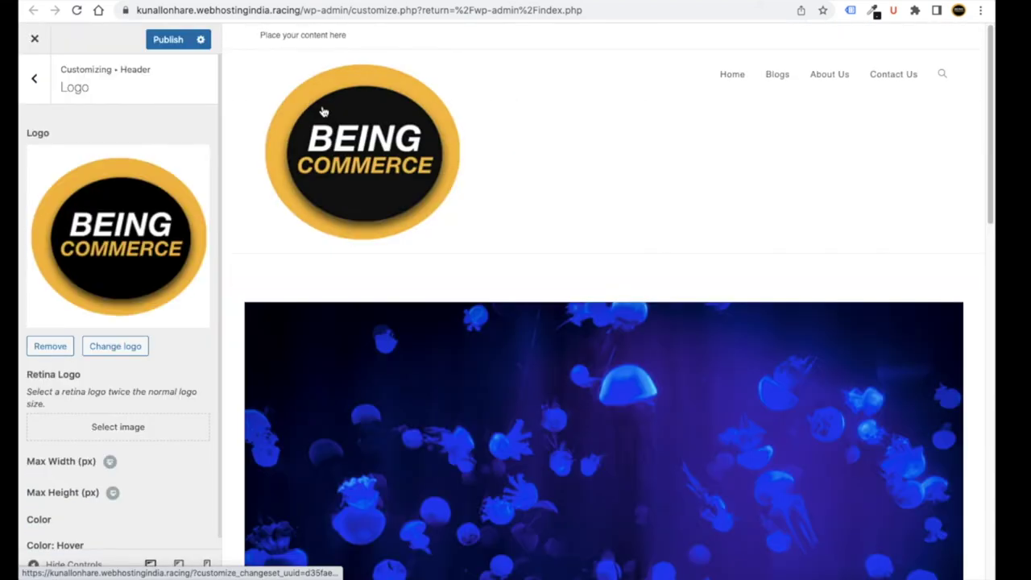
- Set the logo Max Width to 55 px and publish the change
scroll(129, 363, down, 1)
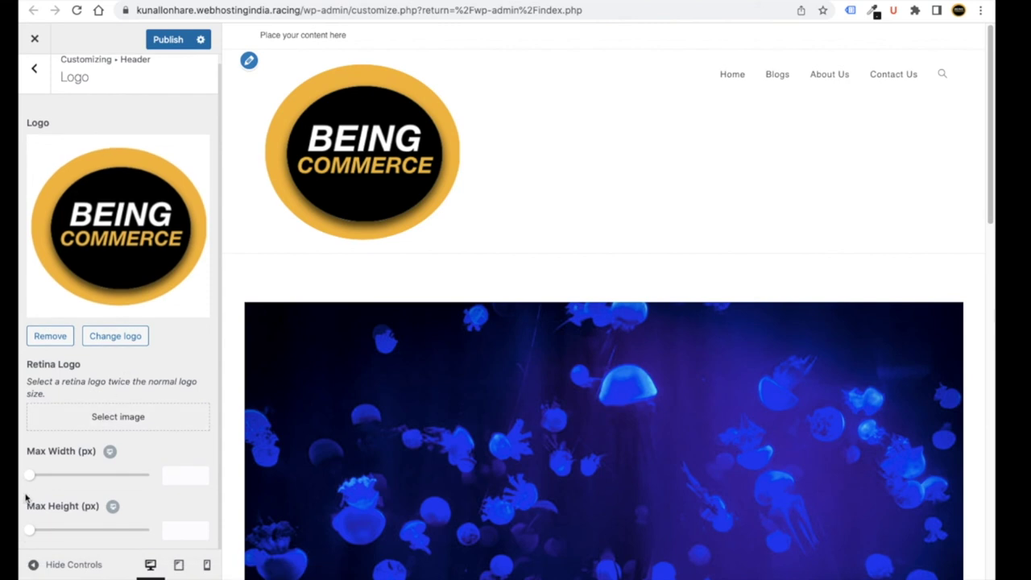
drag(32, 480, 42, 477)
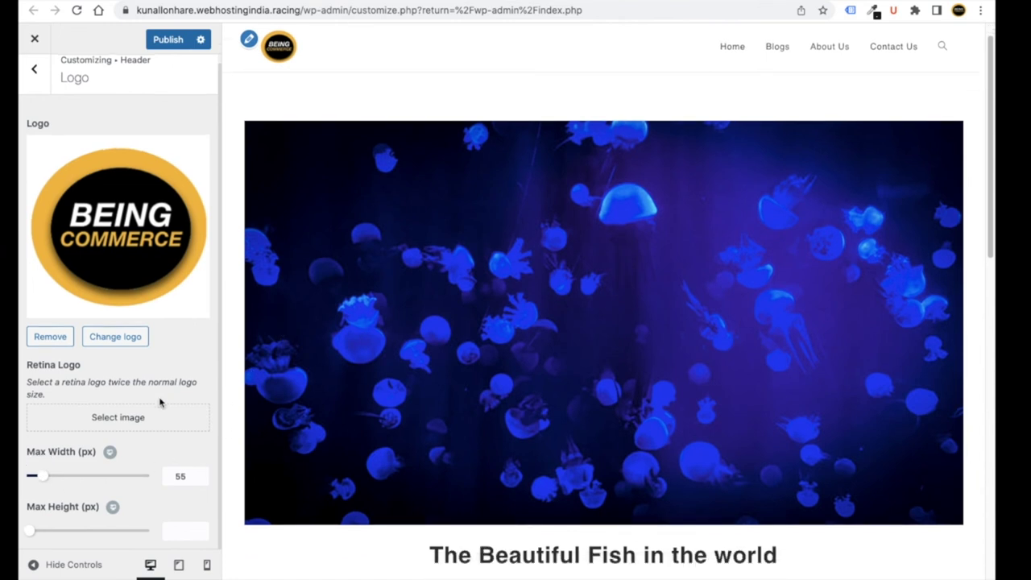
click(170, 40)
click(40, 89)
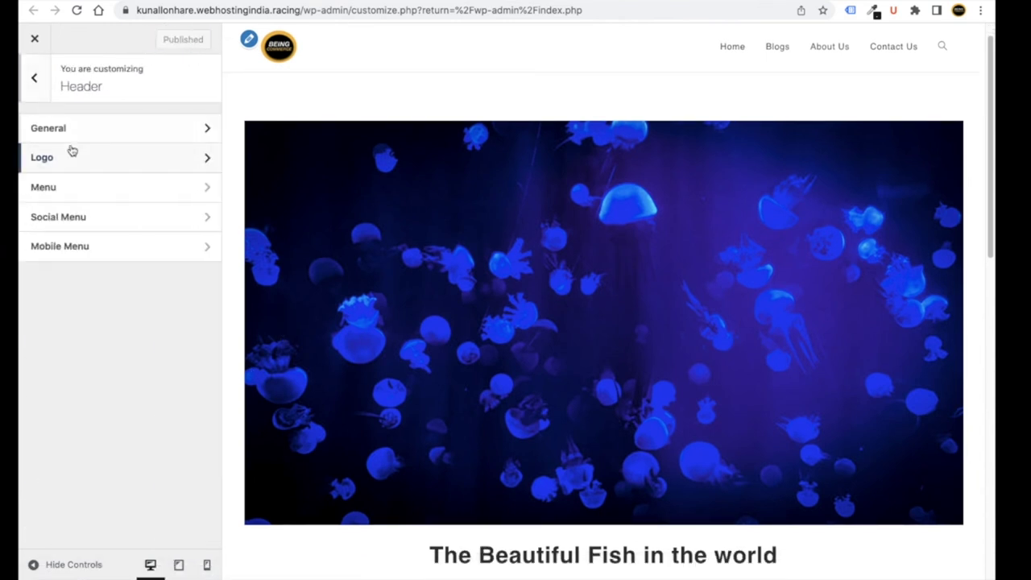
- In Header > Menu, widen the Dropdowns Width to 248 px
click(98, 190)
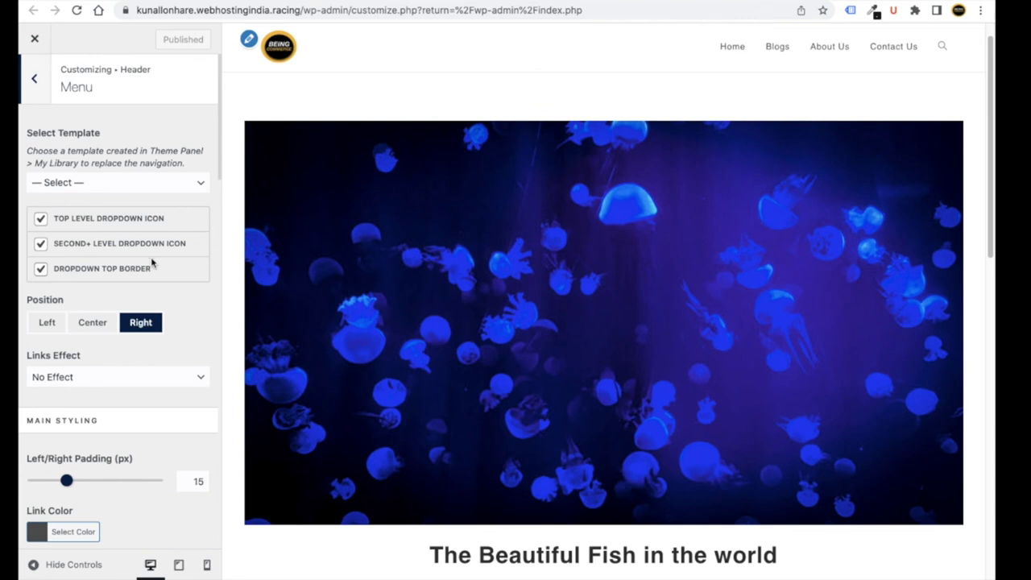
scroll(154, 260, down, 4)
scroll(97, 346, down, 6)
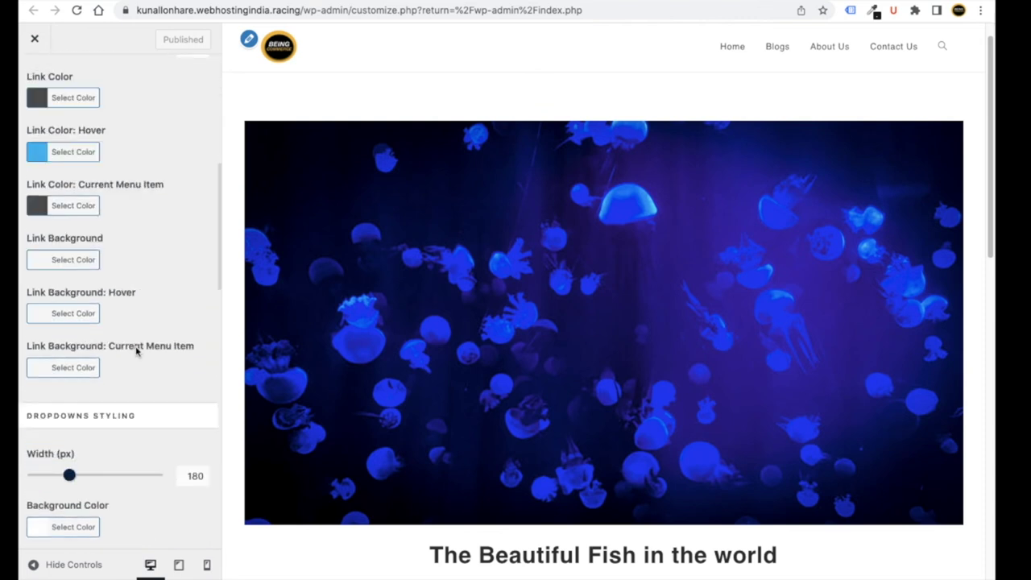
drag(69, 296, 89, 295)
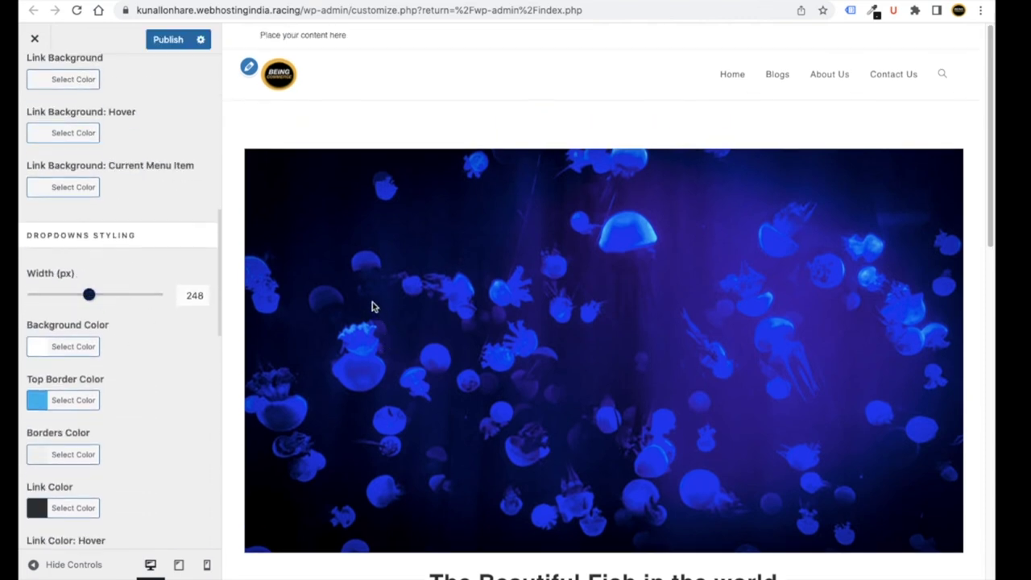
scroll(158, 371, down, 8)
scroll(157, 348, up, 10)
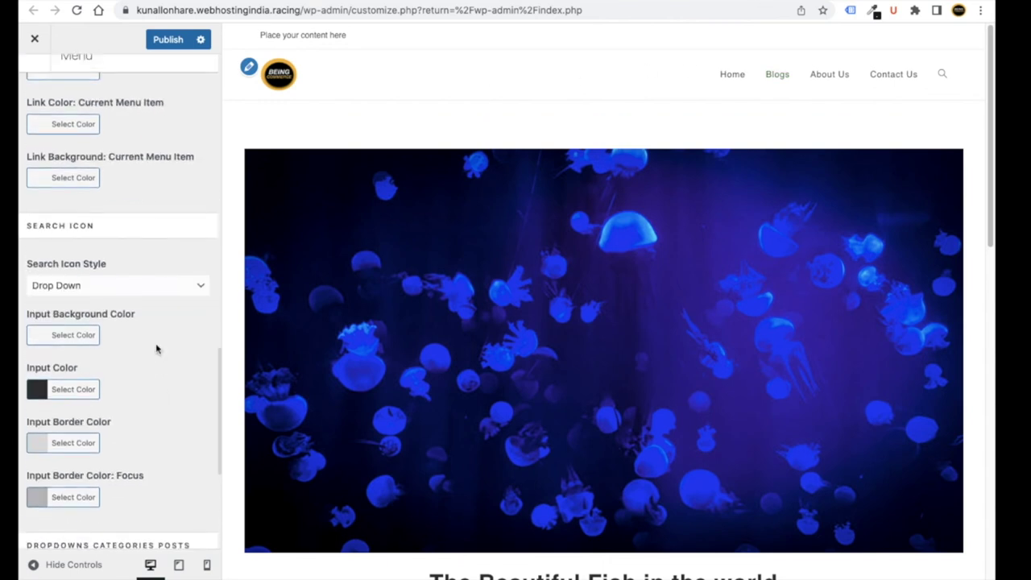
scroll(153, 338, up, 6)
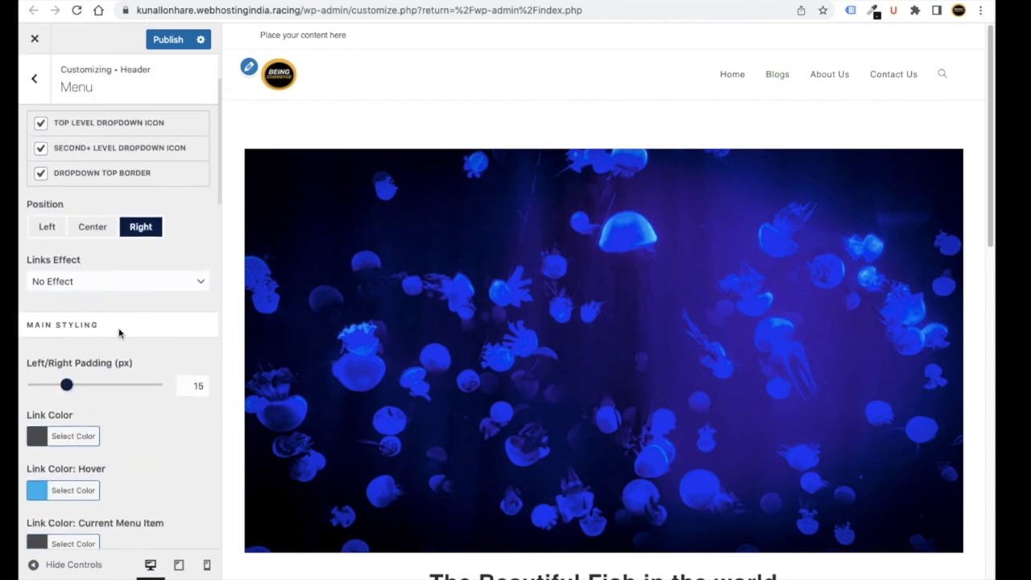
- Try the Center menu position, then set the menu Position back to Right
click(94, 325)
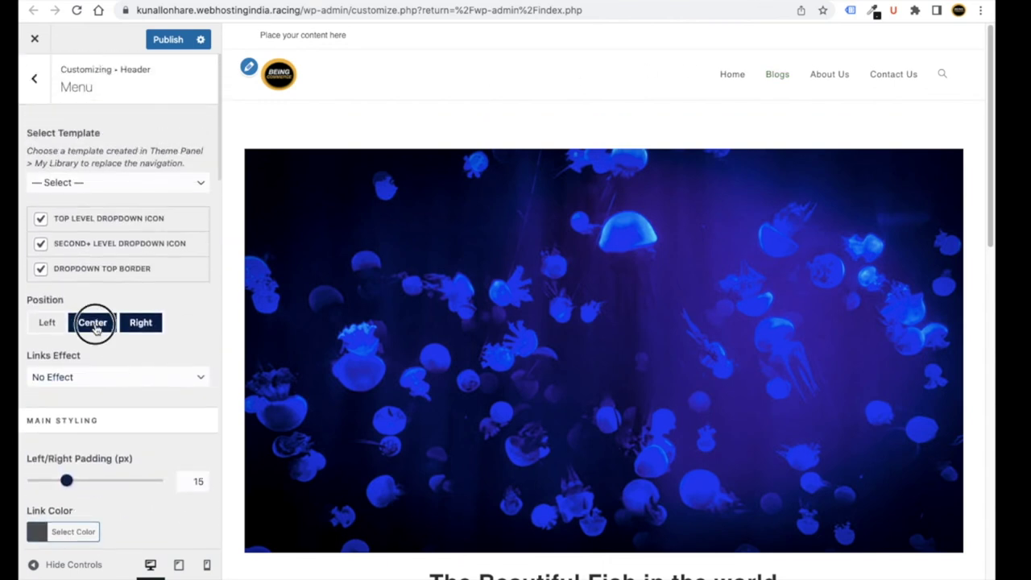
scroll(354, 319, down, 3)
scroll(363, 323, up, 3)
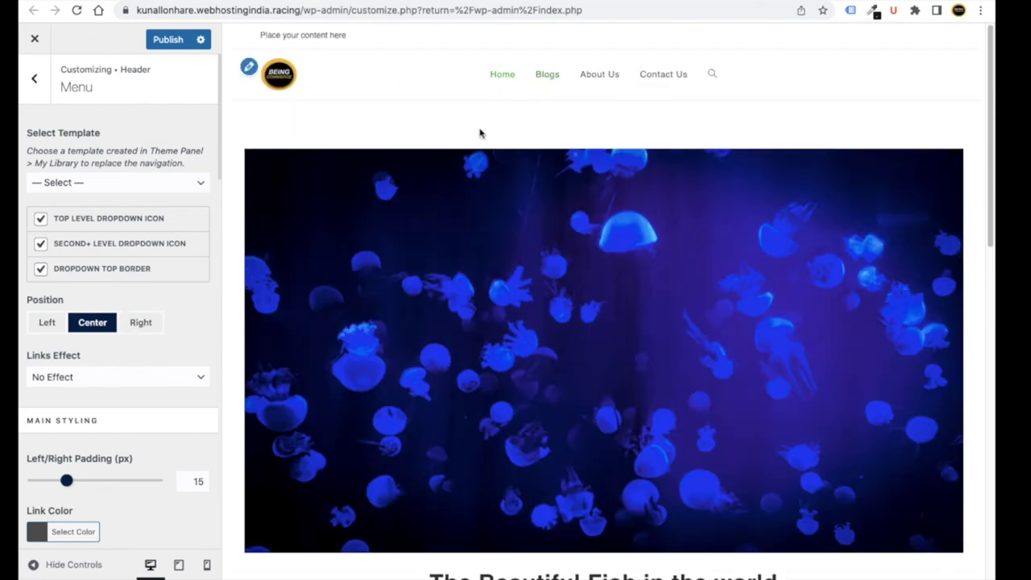
scroll(379, 217, down, 3)
scroll(400, 237, up, 3)
click(151, 321)
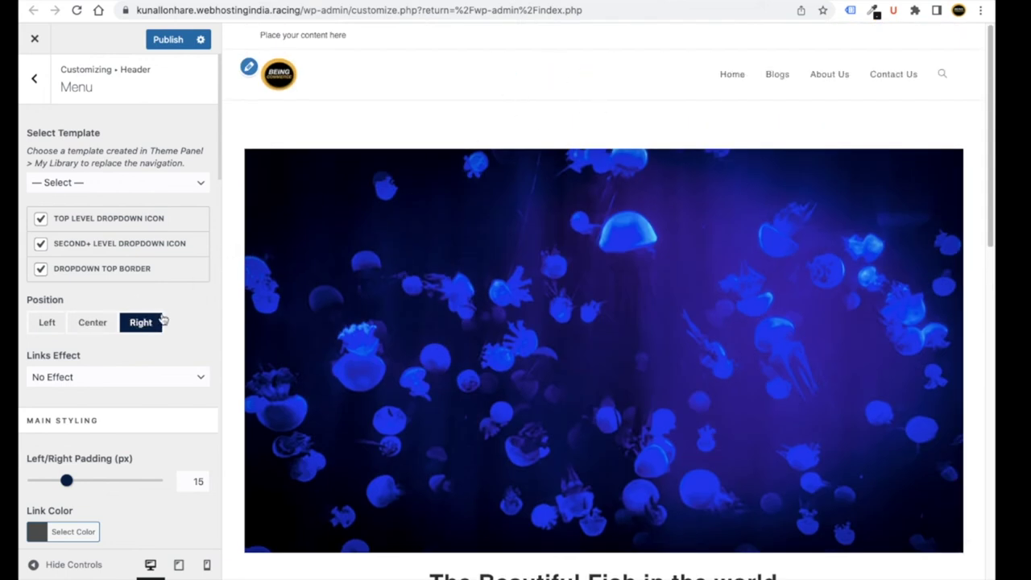
click(81, 330)
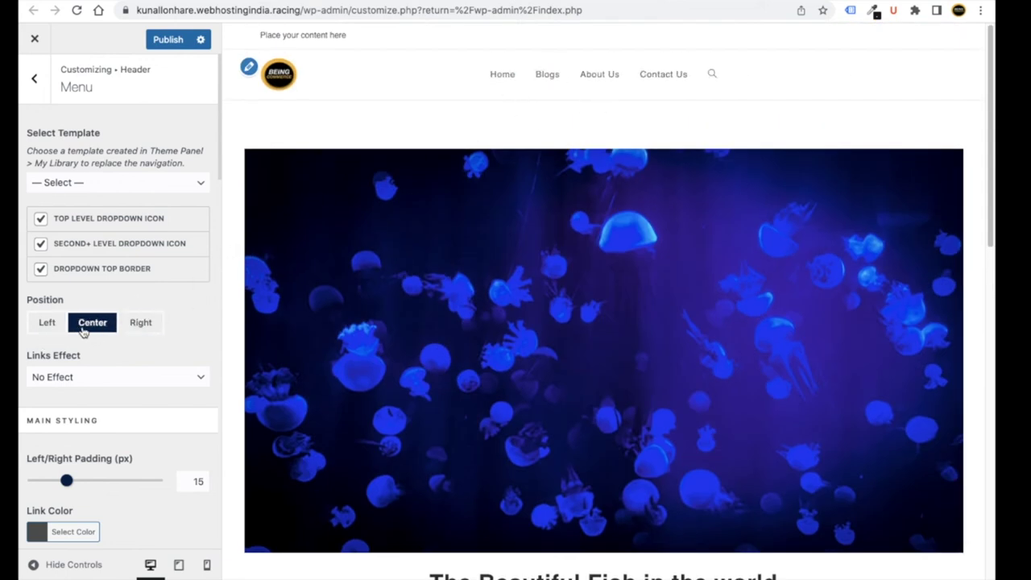
click(141, 322)
- Widen the menu Dropdowns Width further to 266 px
scroll(161, 306, down, 3)
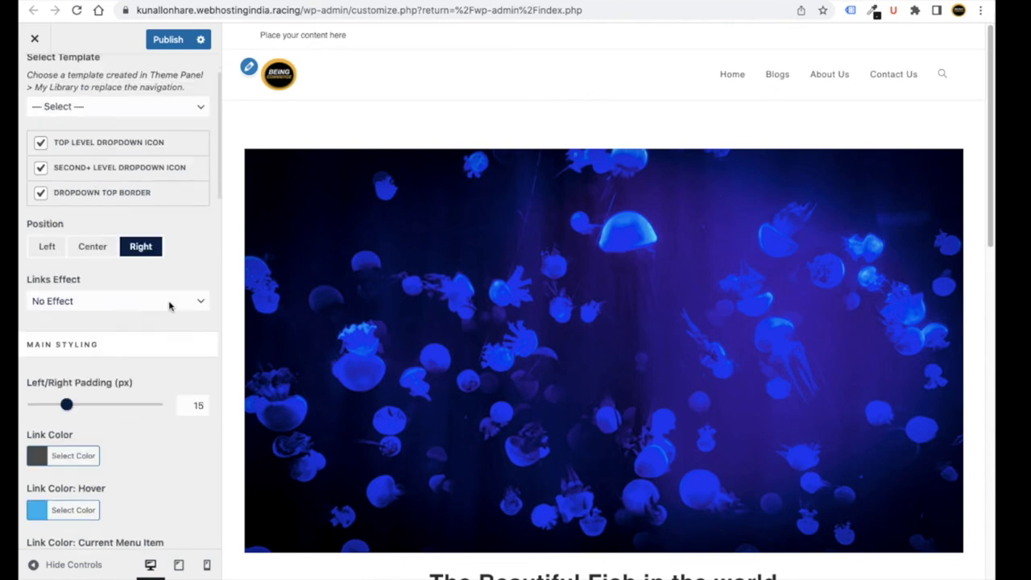
scroll(117, 284, down, 2)
scroll(113, 303, down, 12)
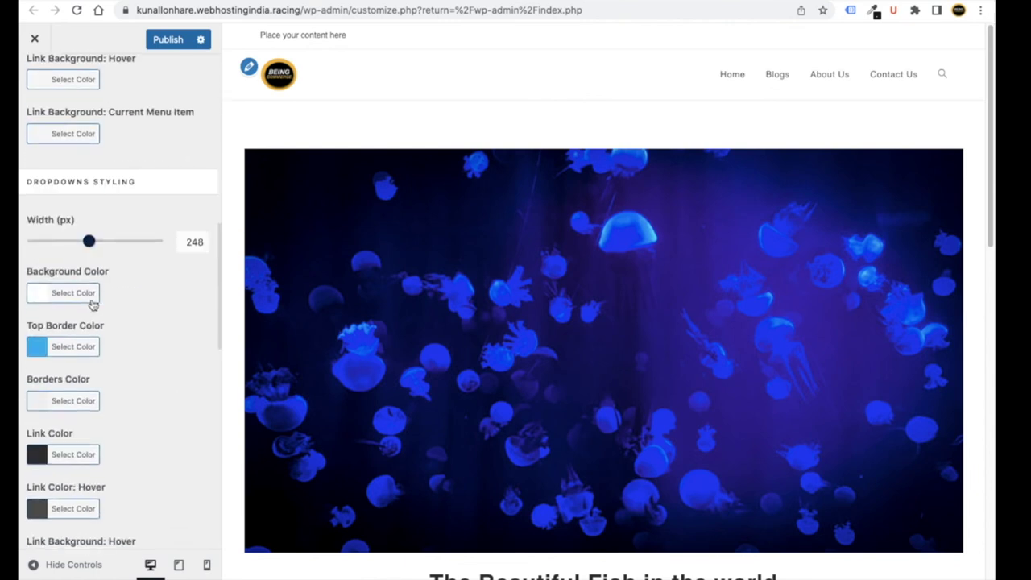
scroll(125, 316, down, 2)
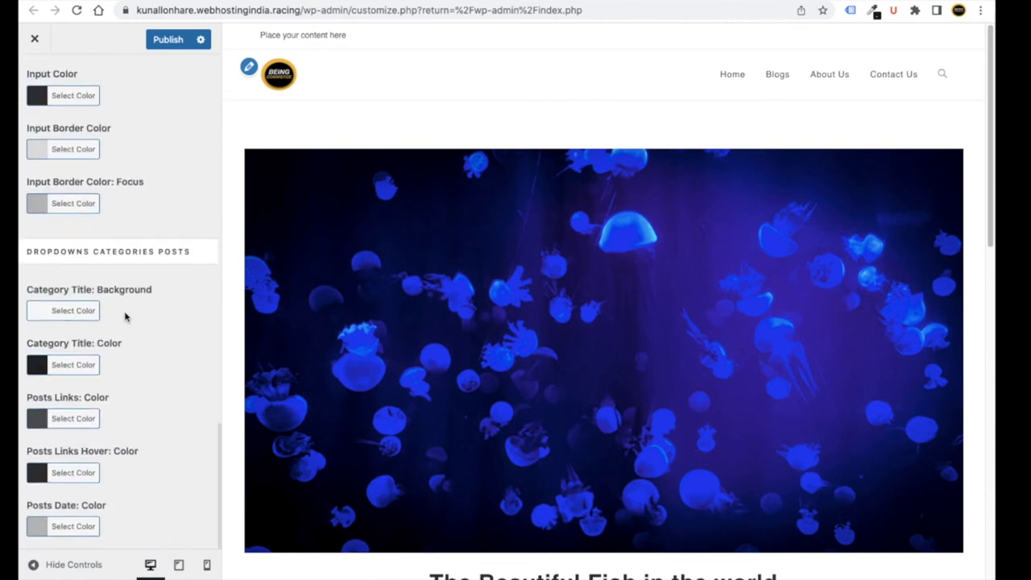
scroll(125, 316, up, 10)
drag(90, 256, 105, 254)
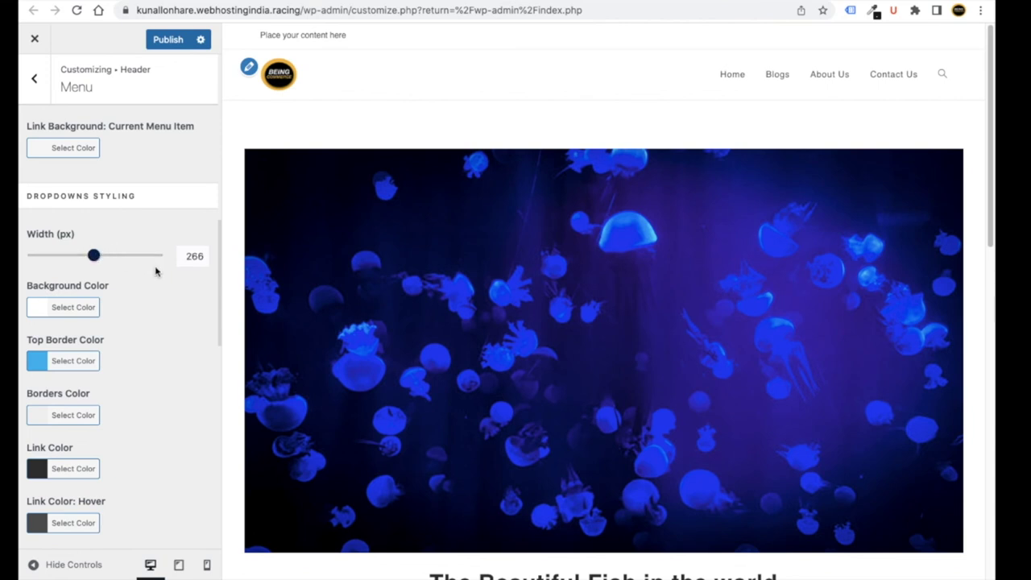
scroll(155, 271, up, 5)
- In Header > Social Menu, briefly enable the social menu, then turn it off and go back
click(32, 81)
click(118, 224)
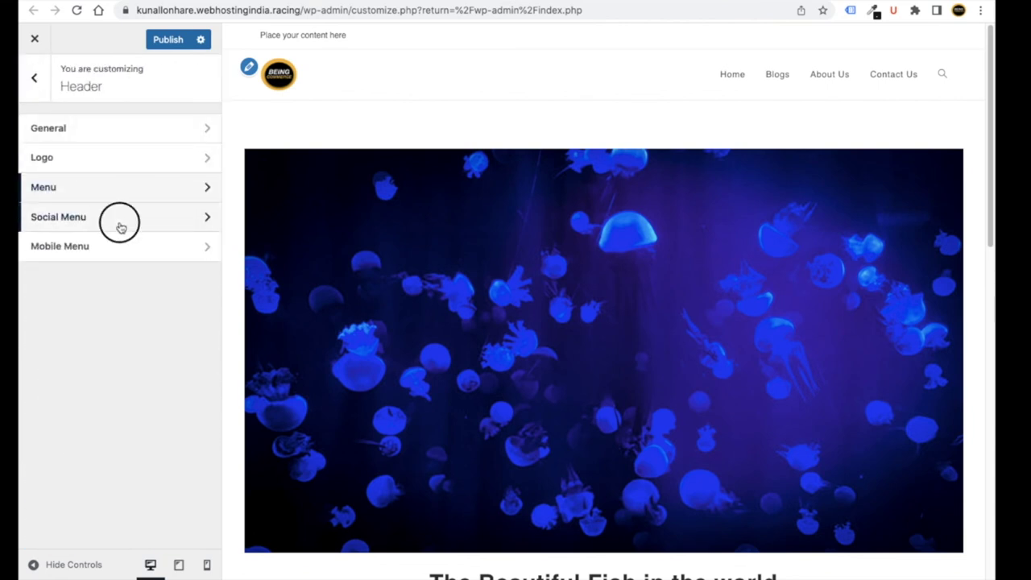
click(34, 72)
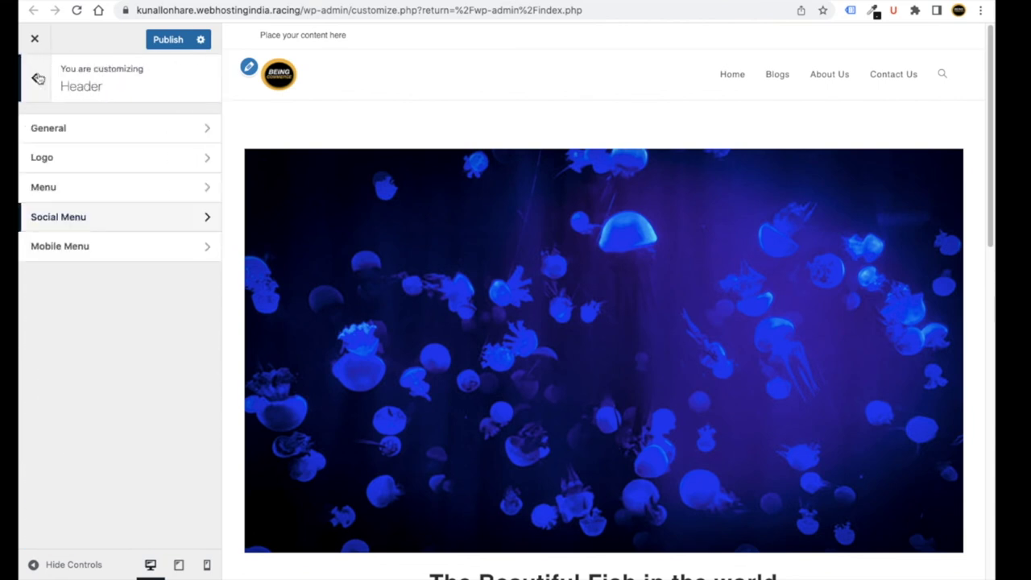
click(107, 219)
click(39, 127)
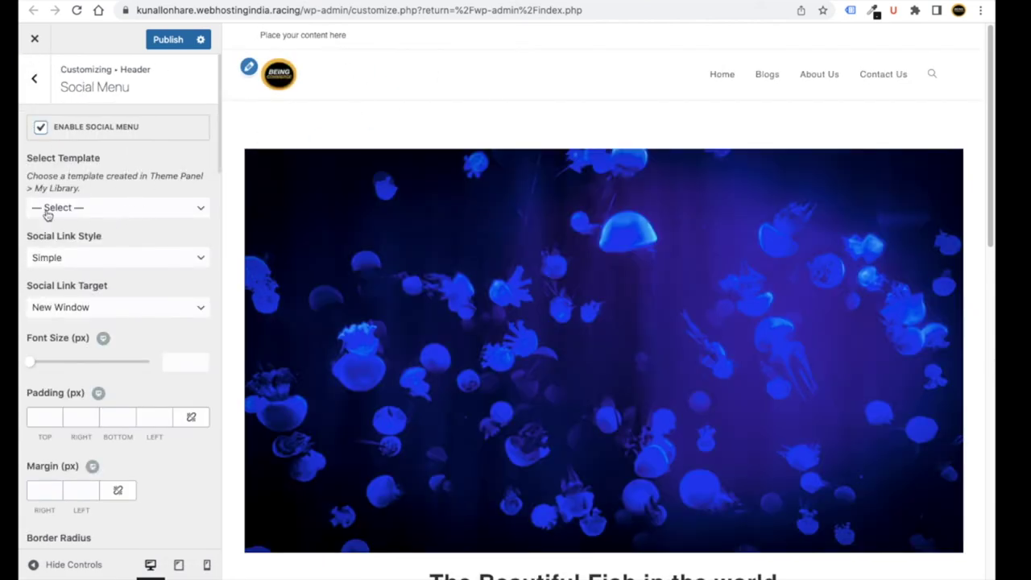
click(40, 127)
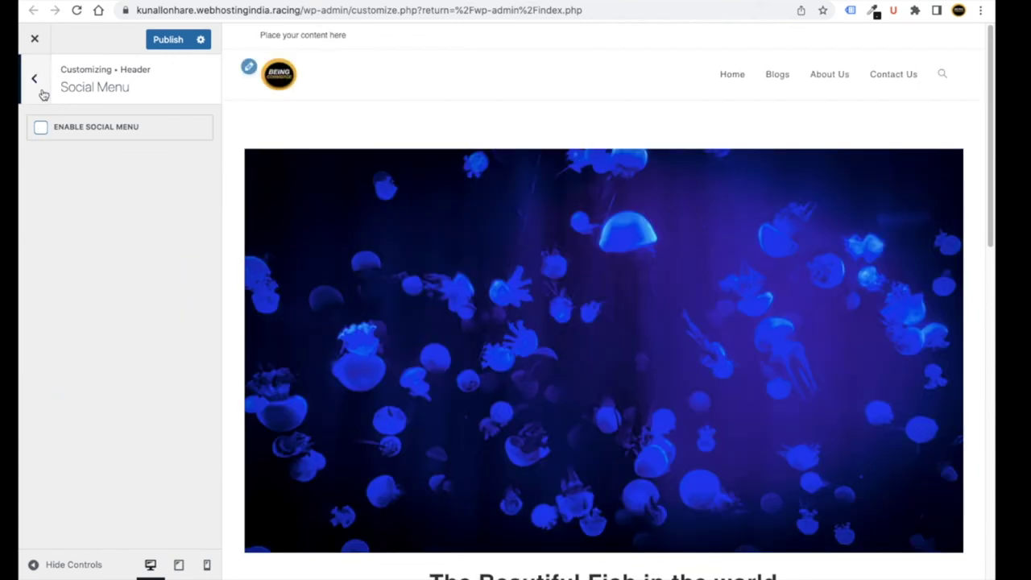
click(41, 92)
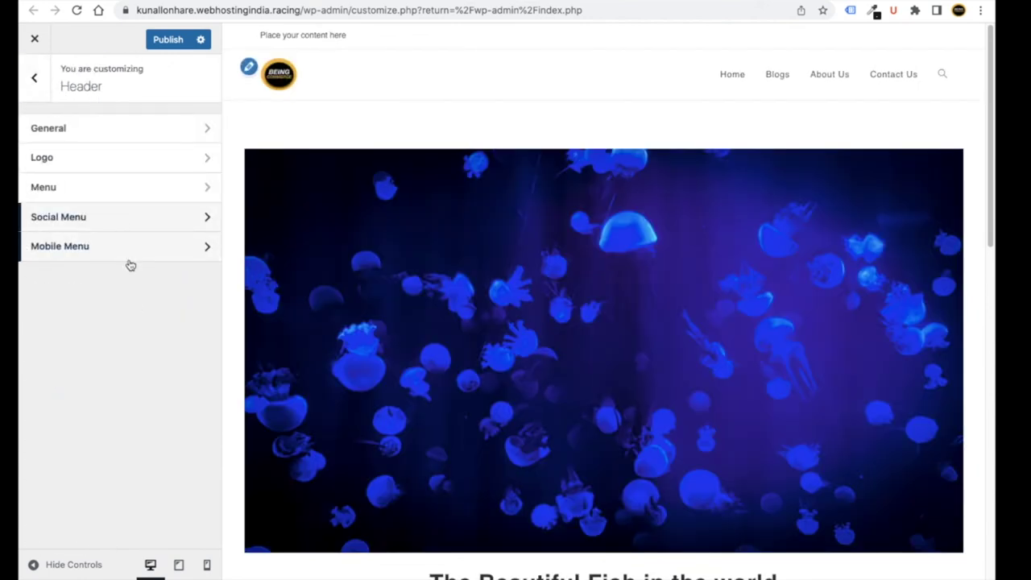
click(34, 96)
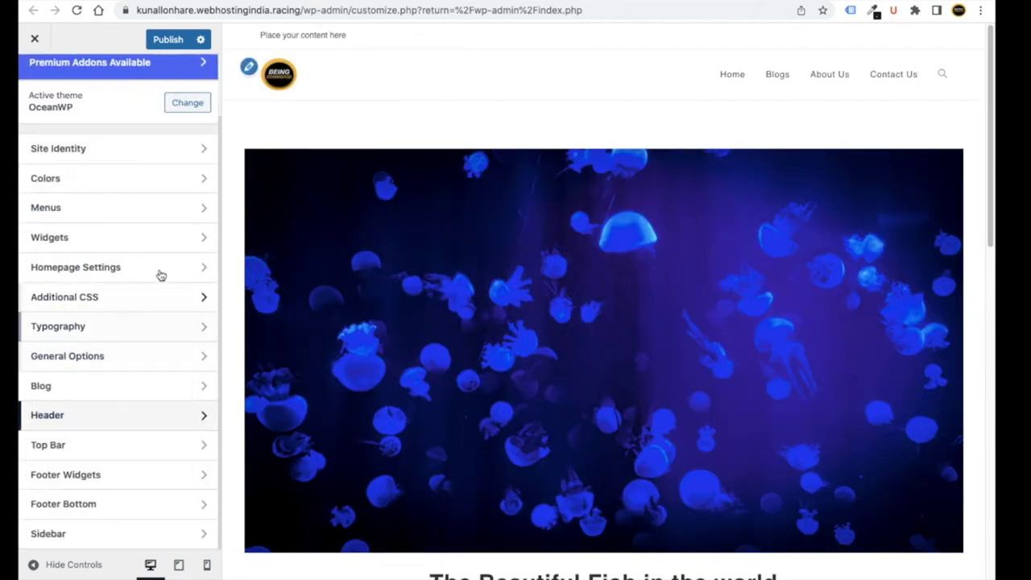
- Uncheck Enable Top Bar in Top Bar > General and publish the change
click(111, 450)
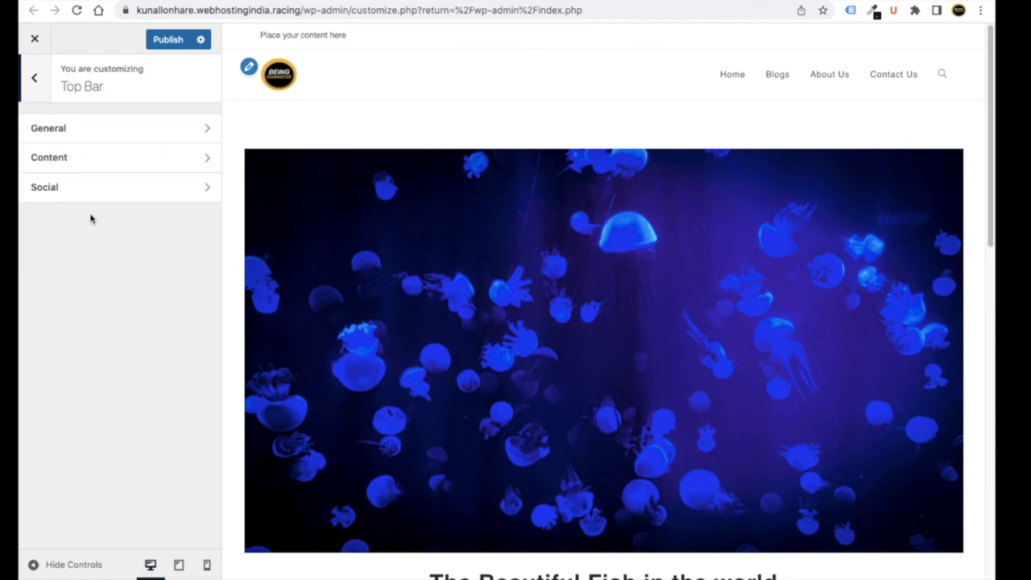
click(110, 130)
click(41, 126)
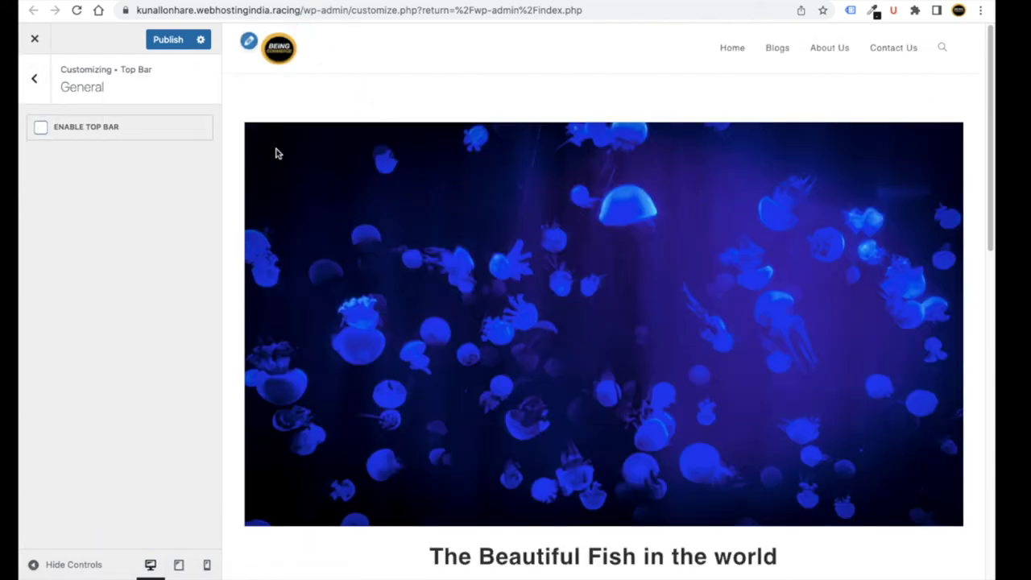
click(153, 42)
click(36, 83)
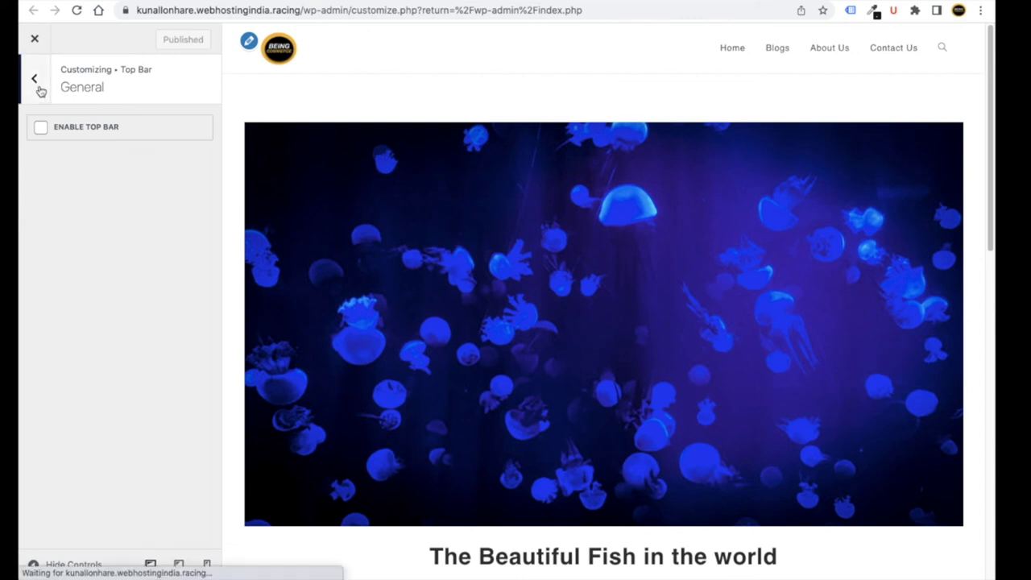
click(36, 84)
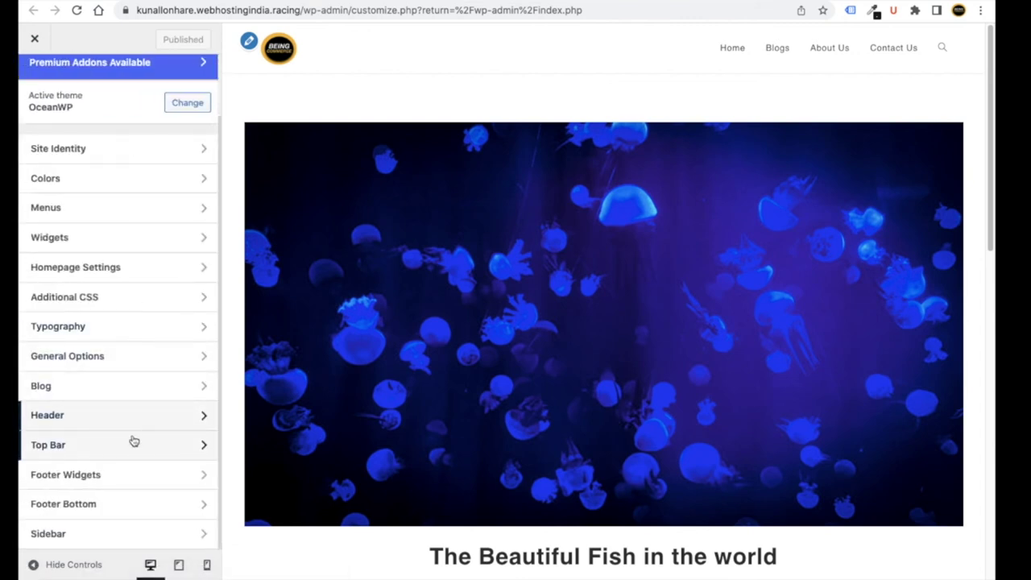
- Look over the Sidebar settings and return to the main Customizer sections
scroll(113, 514, up, 1)
scroll(112, 514, down, 1)
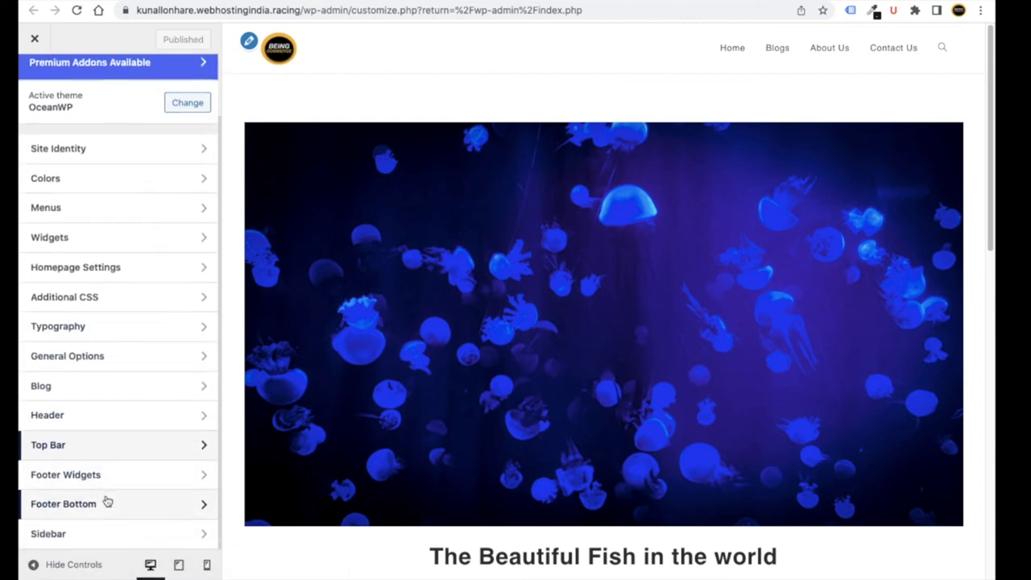
click(128, 534)
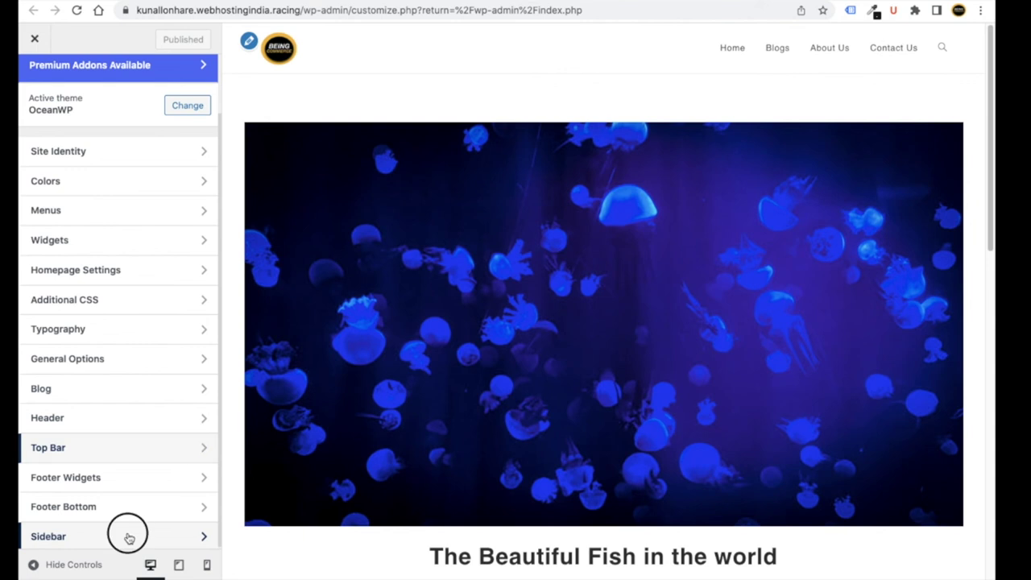
scroll(176, 287, down, 2)
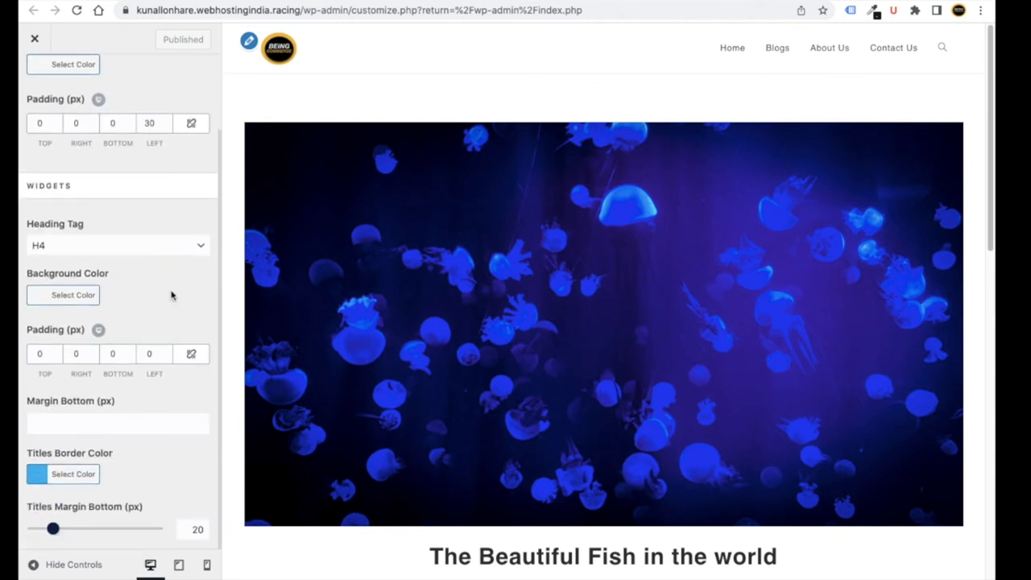
scroll(136, 233, up, 2)
click(33, 85)
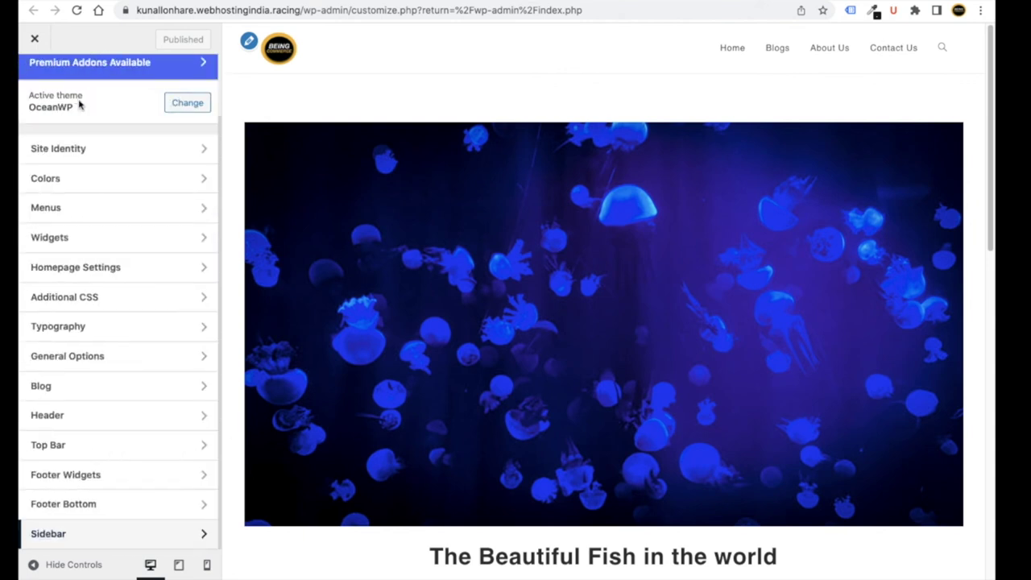
scroll(109, 125, up, 2)
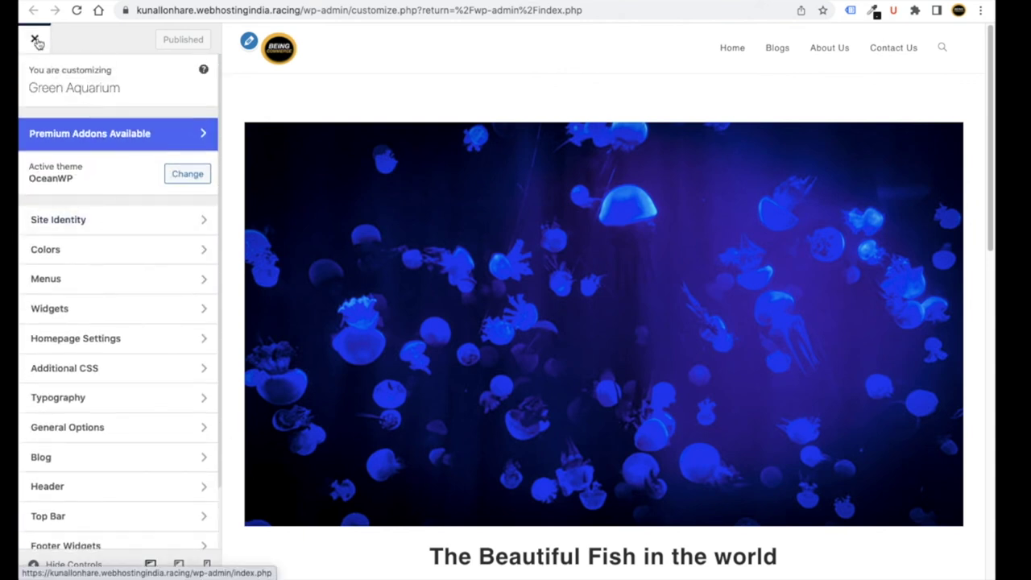
- Close the Customizer and visit the live Green Aquarium homepage from the admin bar
click(34, 40)
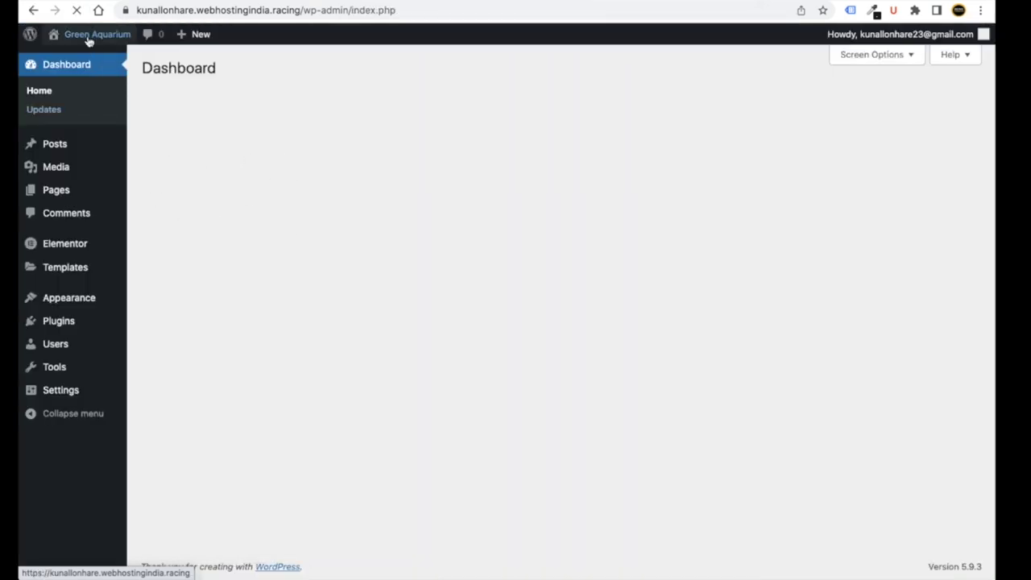
right_click(74, 59)
click(74, 58)
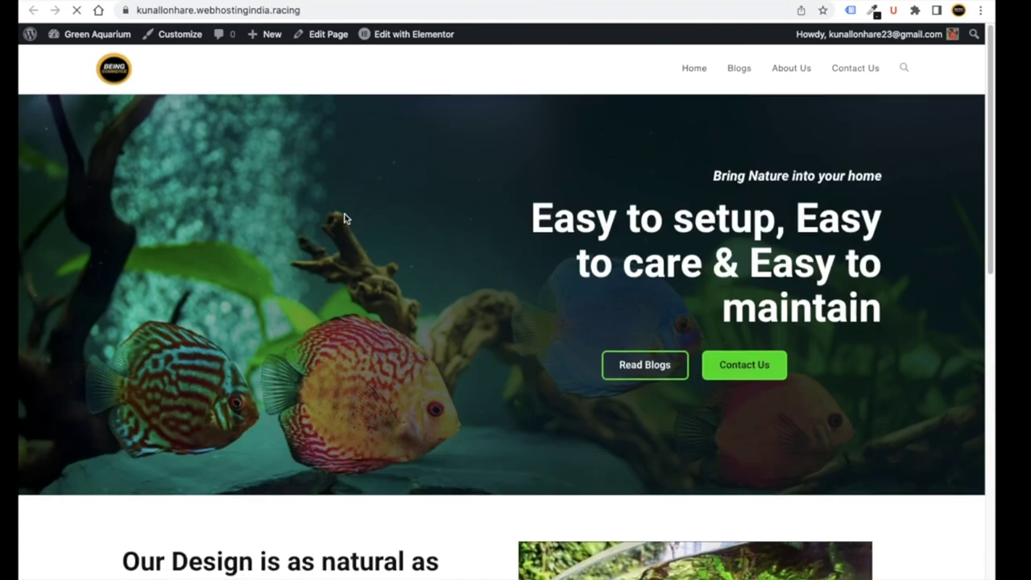
scroll(531, 292, down, 2)
scroll(536, 329, up, 2)
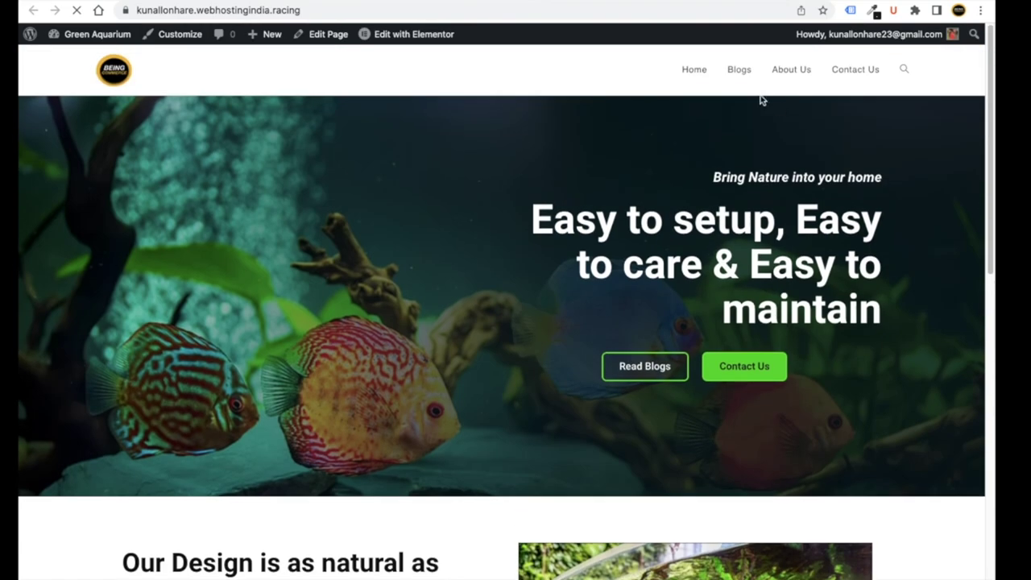